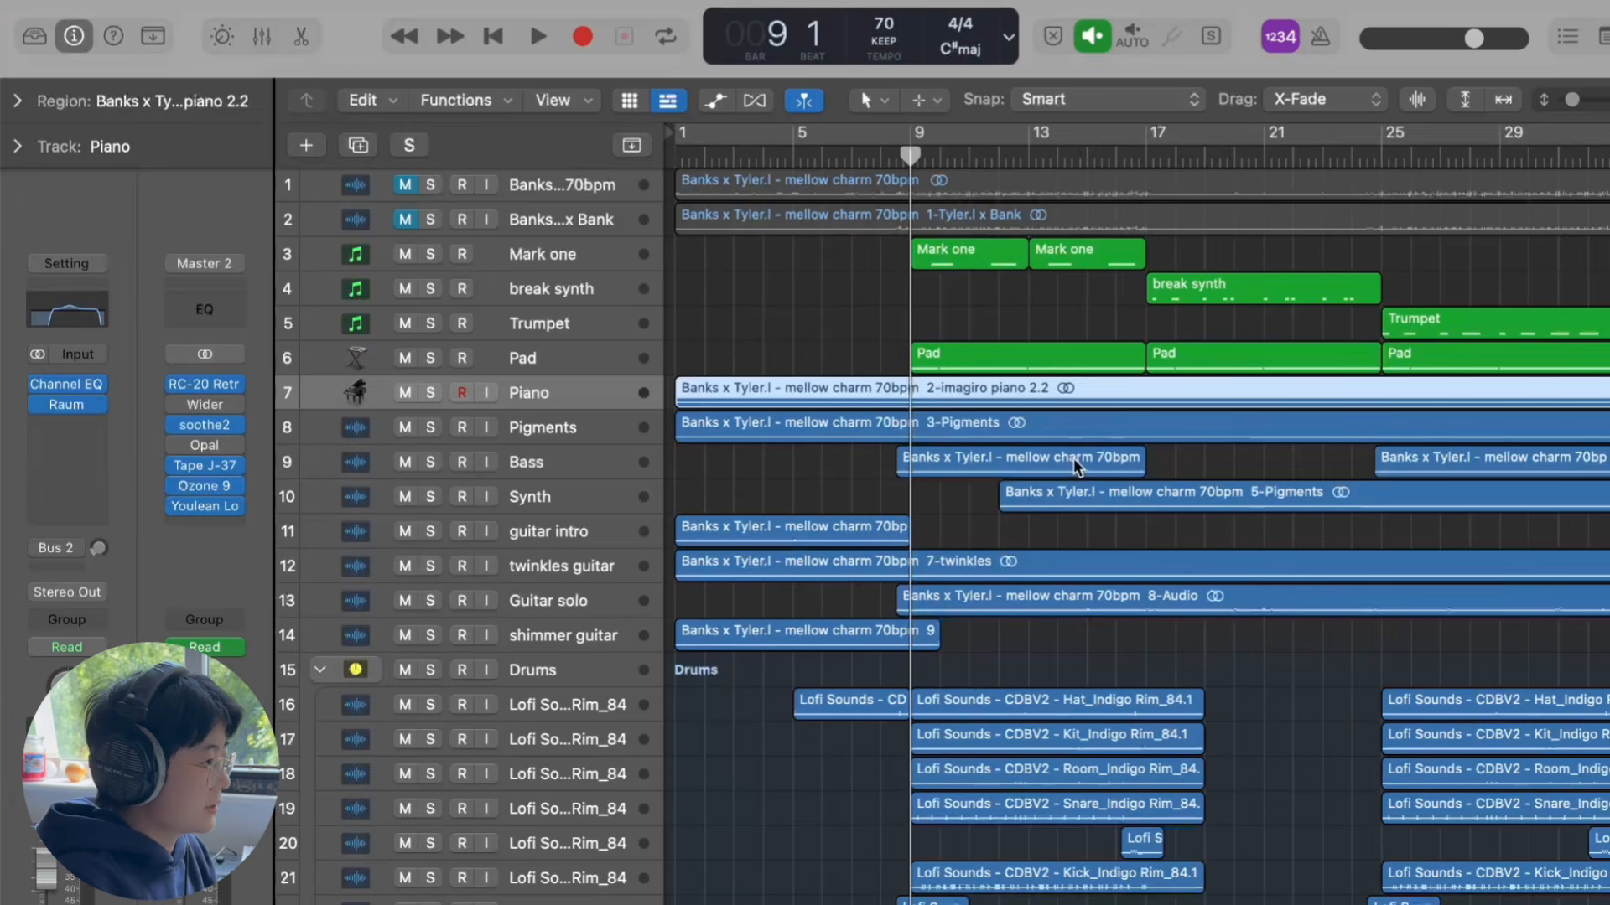
Step: Review the channel strips of all tracks in the mixer and return to the arrangement
{"action": "key", "text": "x"}
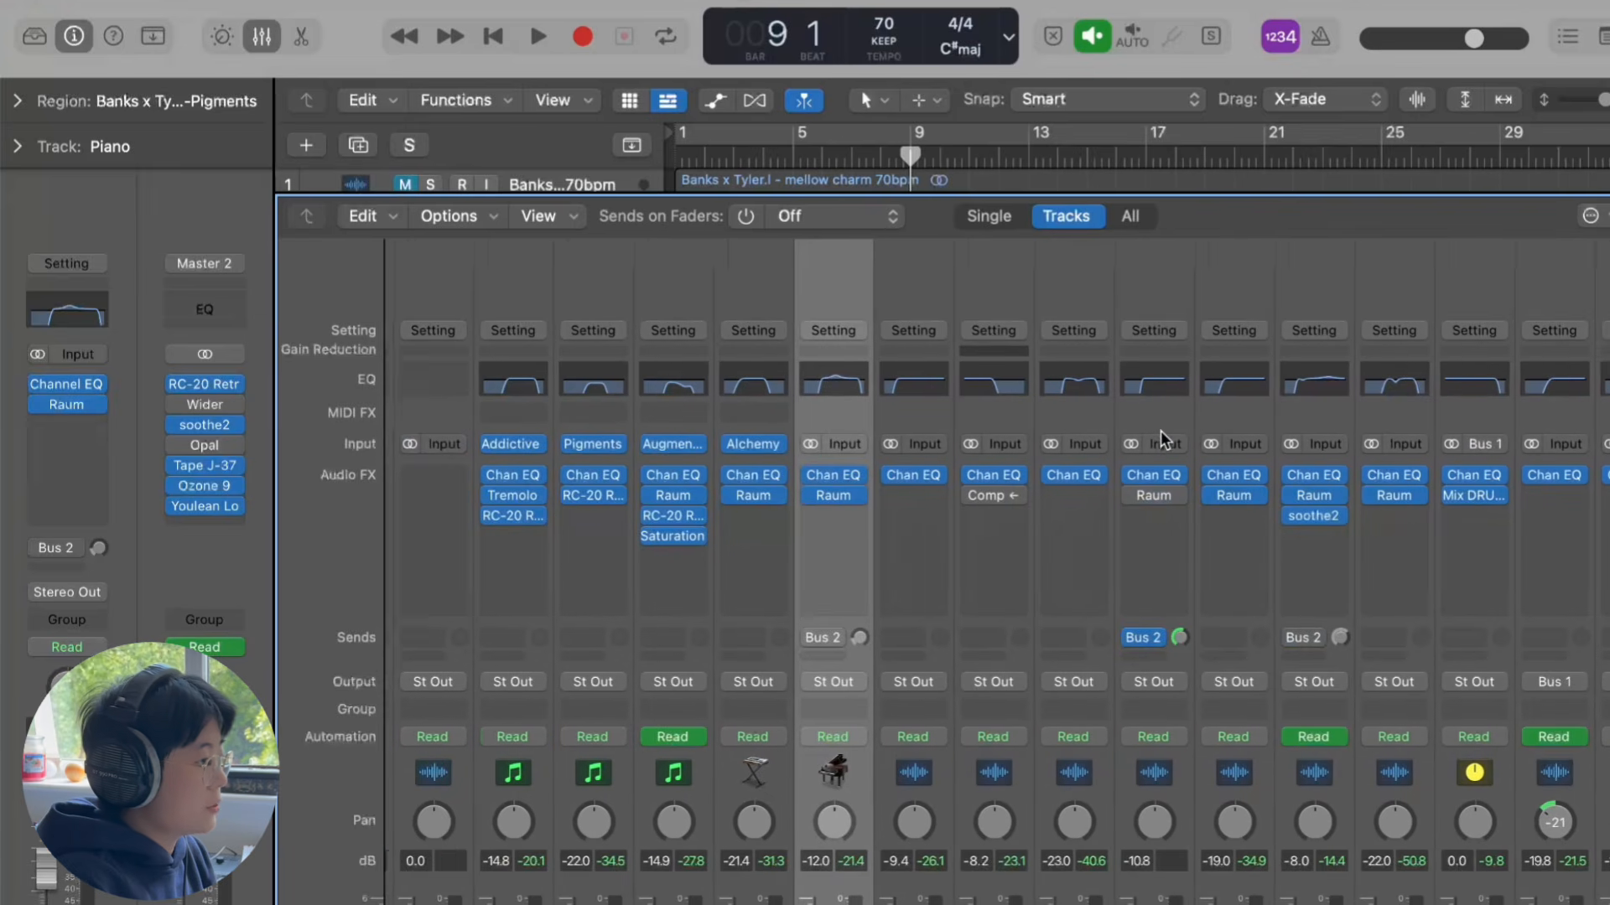
{"action": "scroll", "coordinate": [1160, 430], "scroll_direction": "right", "scroll_amount": 5}
{"action": "key", "text": "x"}
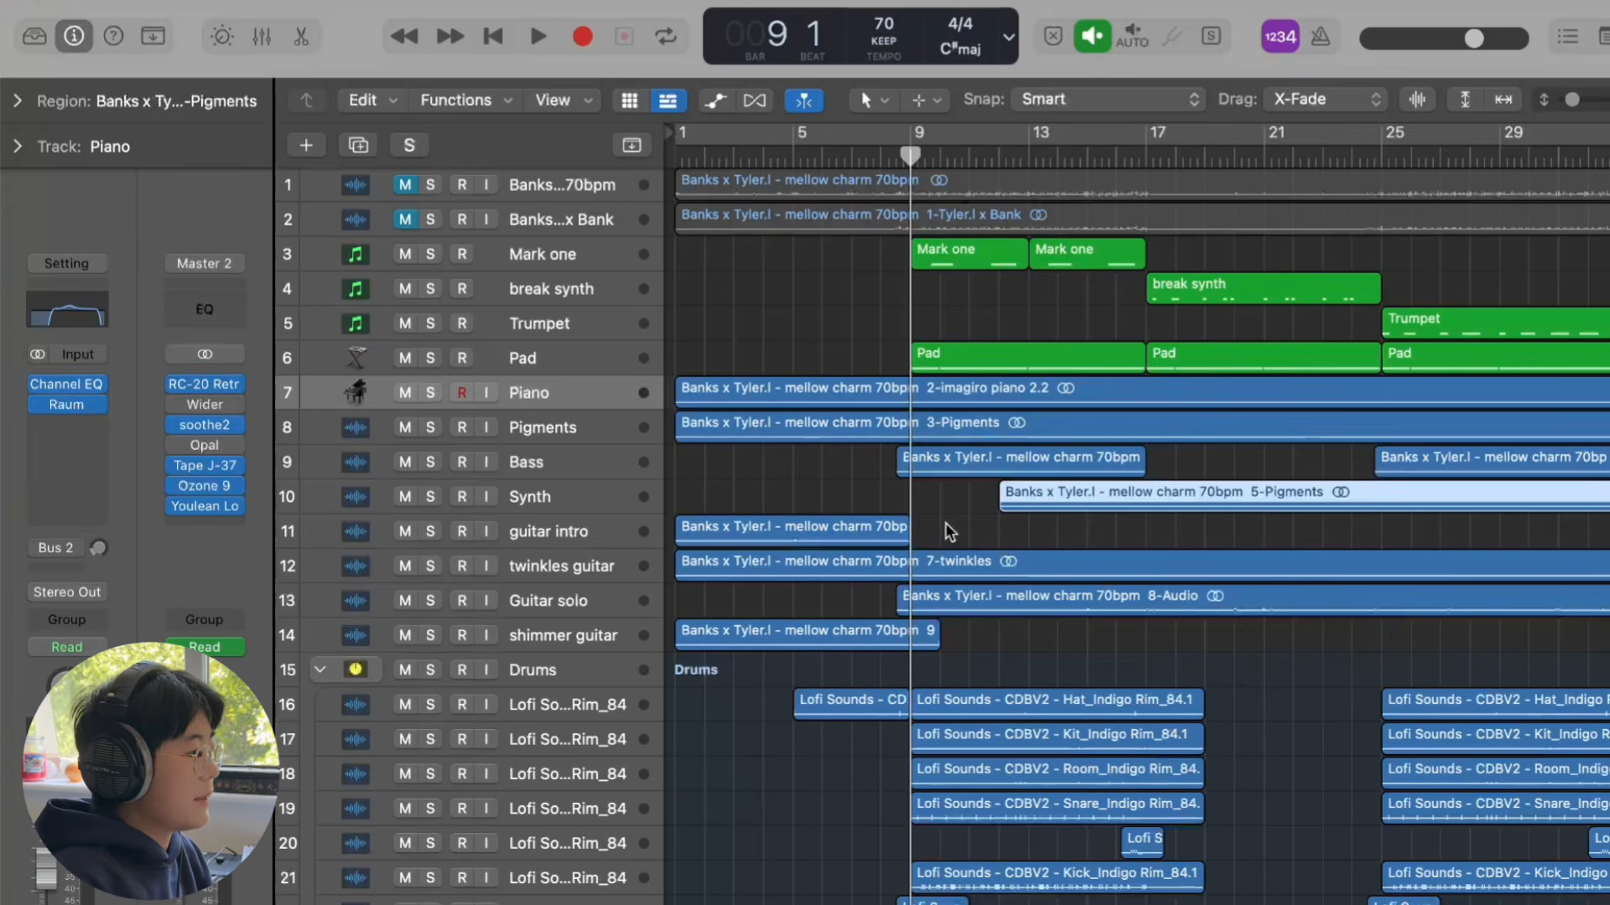
Step: Enlarge the track heights slightly and examine the arrangement, from the synth and pad regions to the piano, bass, guitar and drum tracks
{"action": "key", "text": "super+Down"}
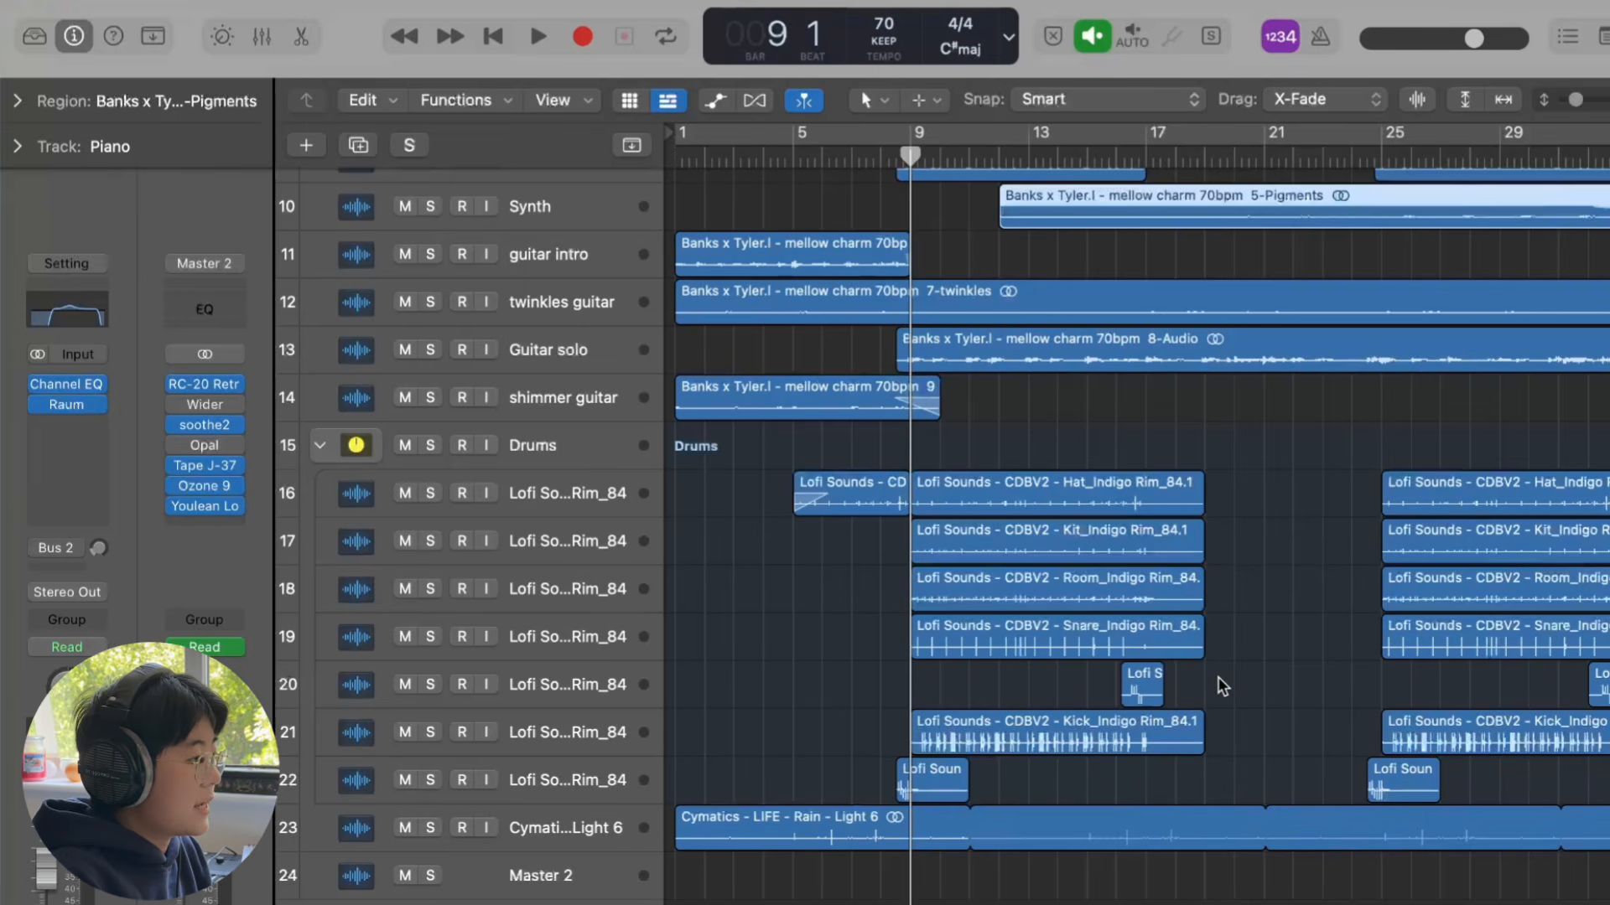
{"action": "scroll", "coordinate": [1217, 676], "scroll_direction": "up", "scroll_amount": 5}
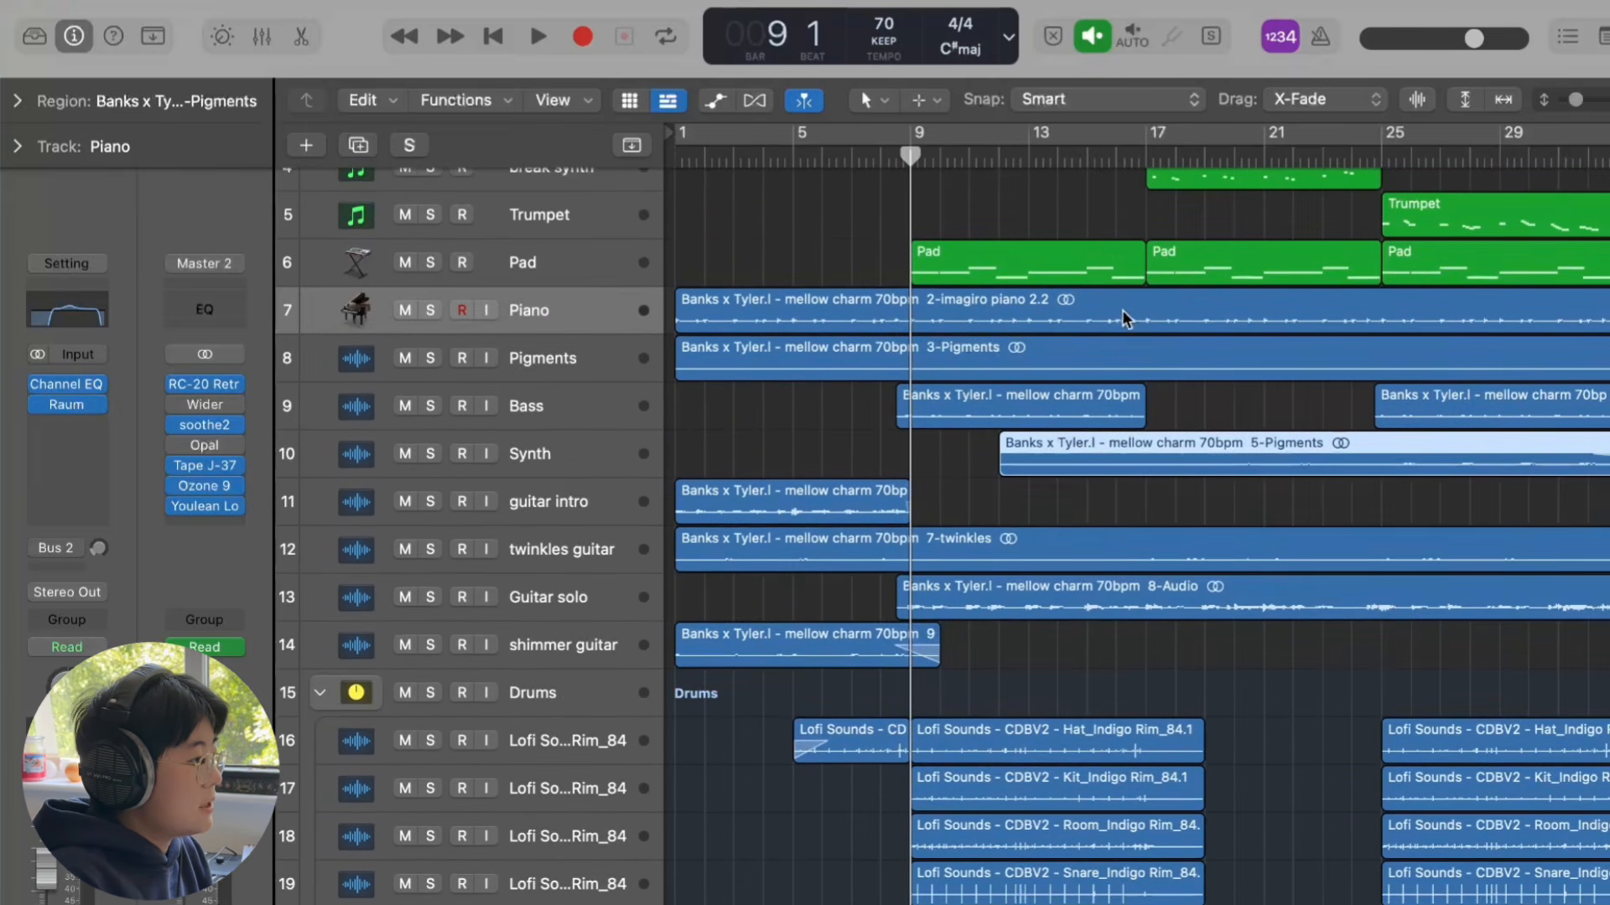
{"action": "scroll", "coordinate": [1086, 642], "scroll_direction": "up", "scroll_amount": 4}
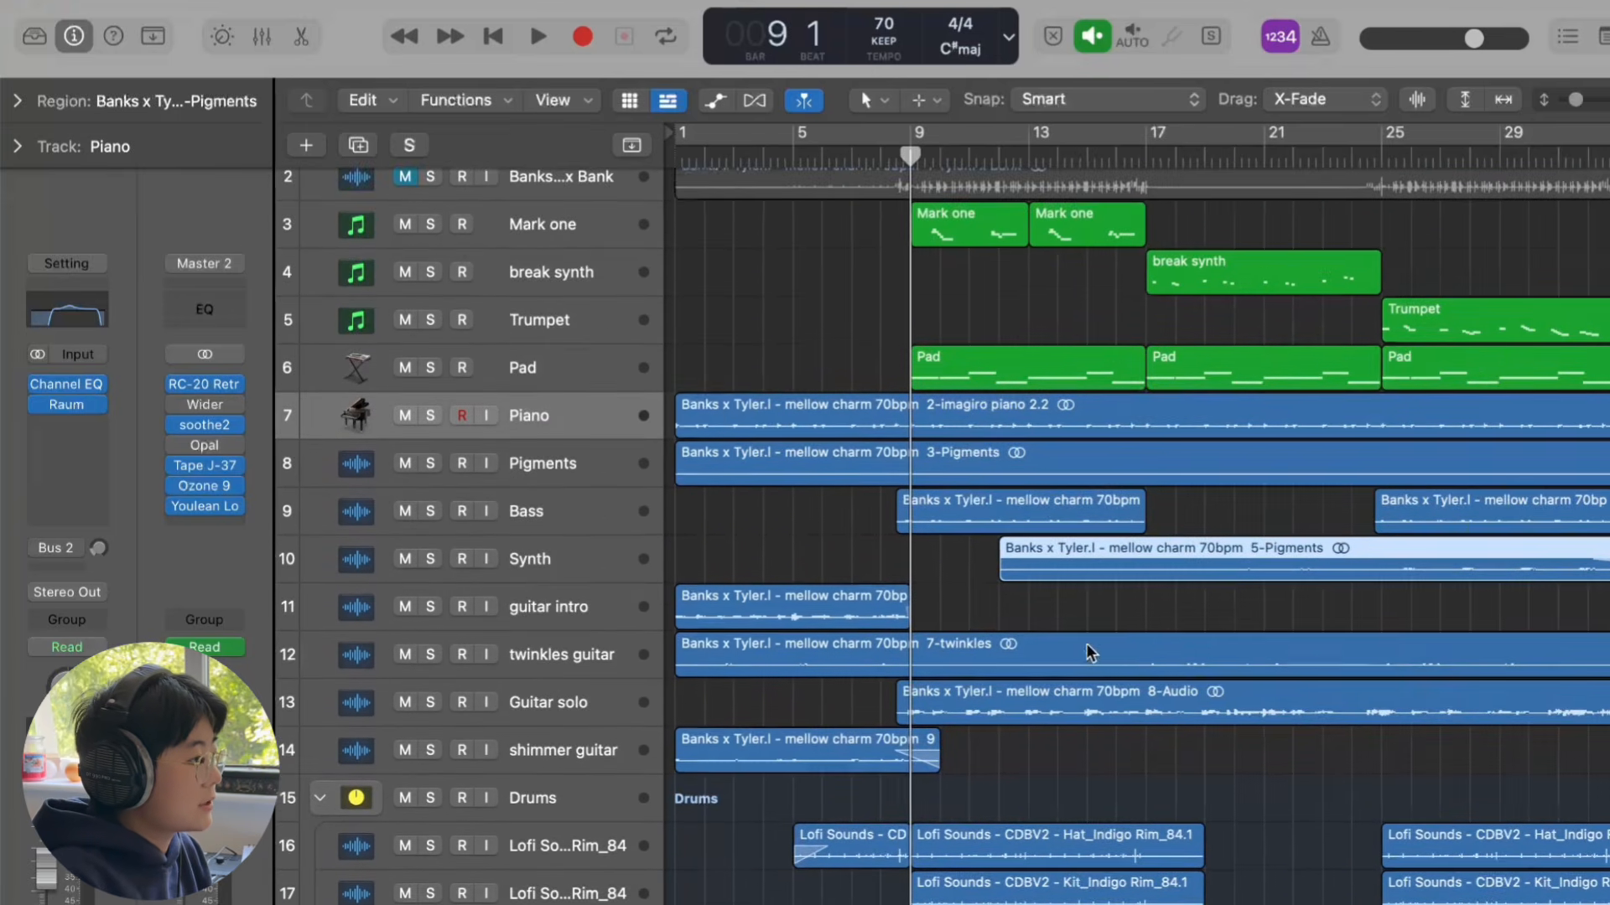
{"action": "scroll", "coordinate": [1085, 642], "scroll_direction": "right", "scroll_amount": 1}
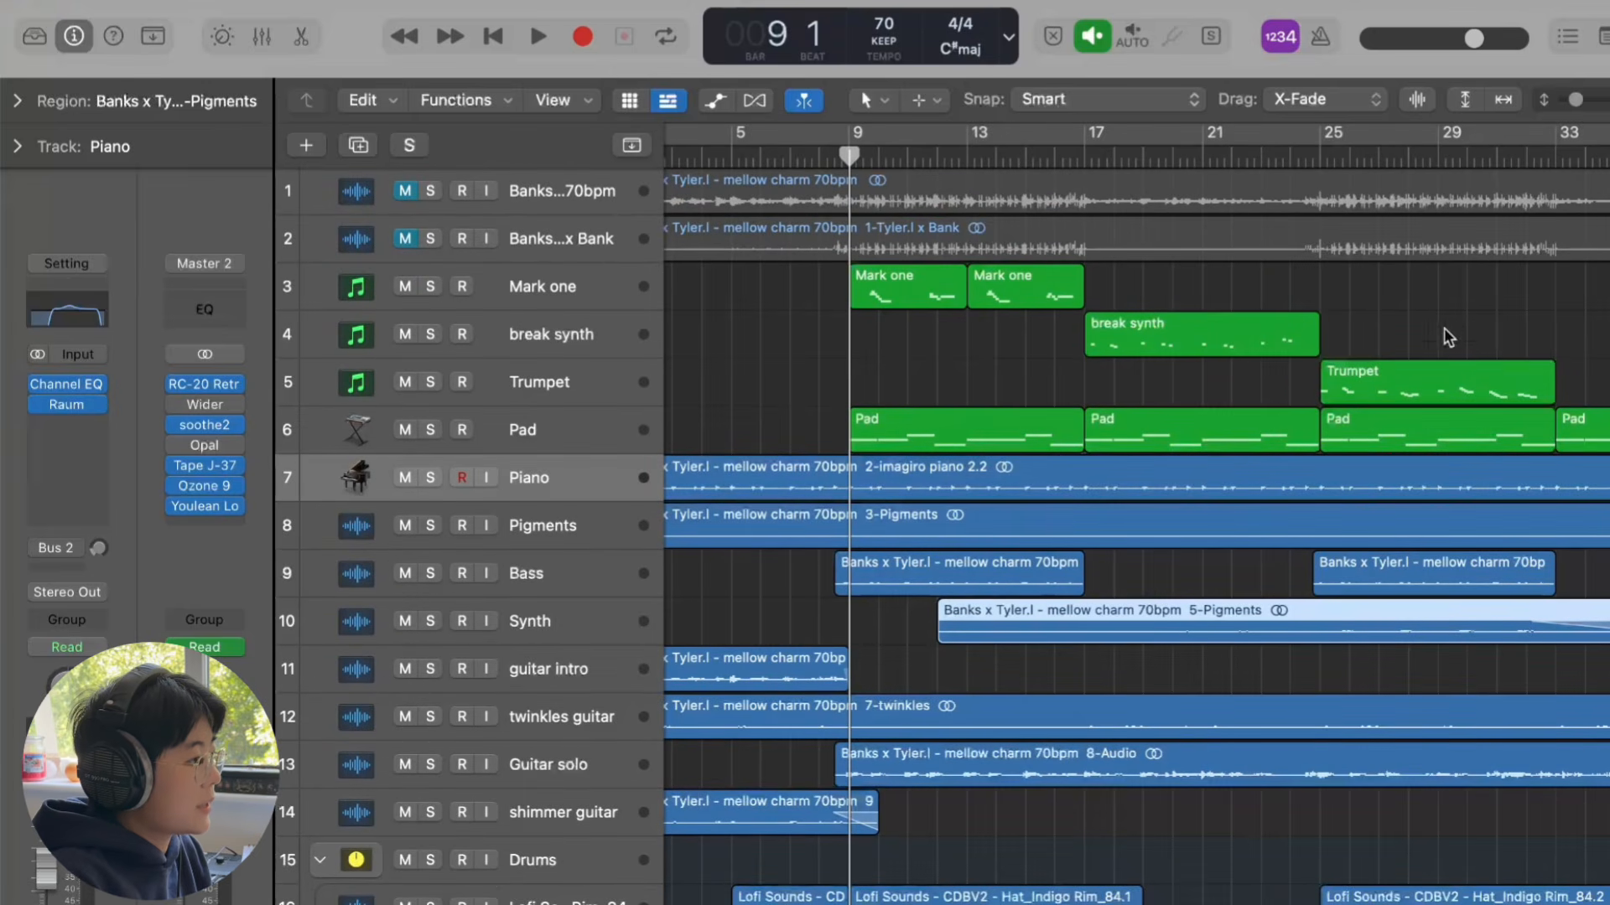
{"action": "scroll", "coordinate": [1104, 402], "scroll_direction": "down", "scroll_amount": 1}
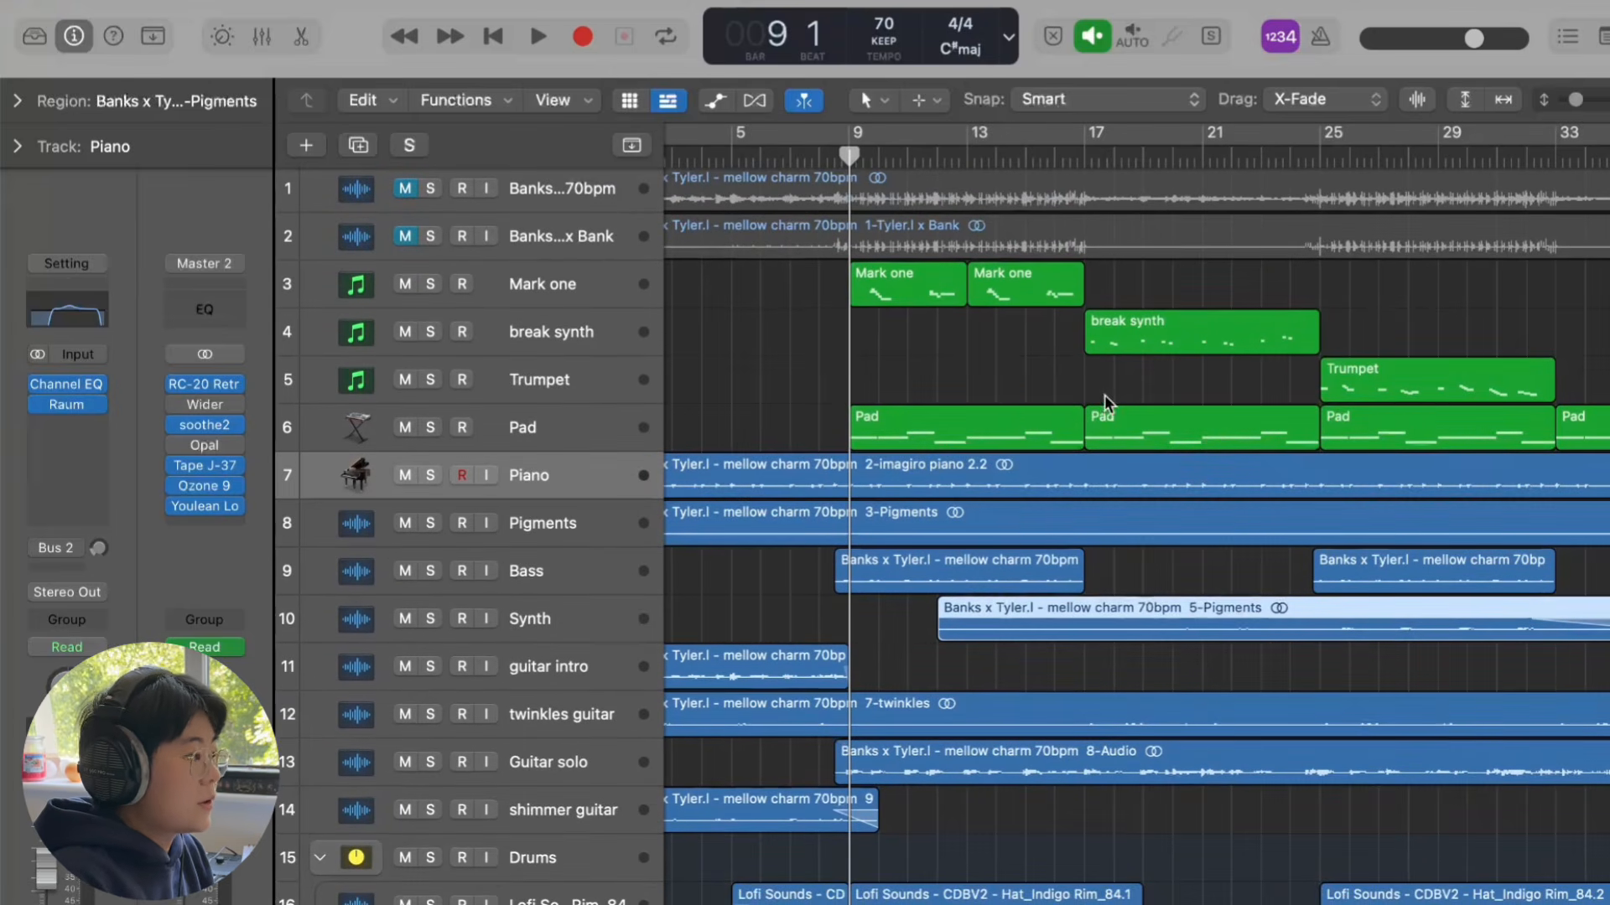
{"action": "scroll", "coordinate": [1281, 416], "scroll_direction": "down", "scroll_amount": 3}
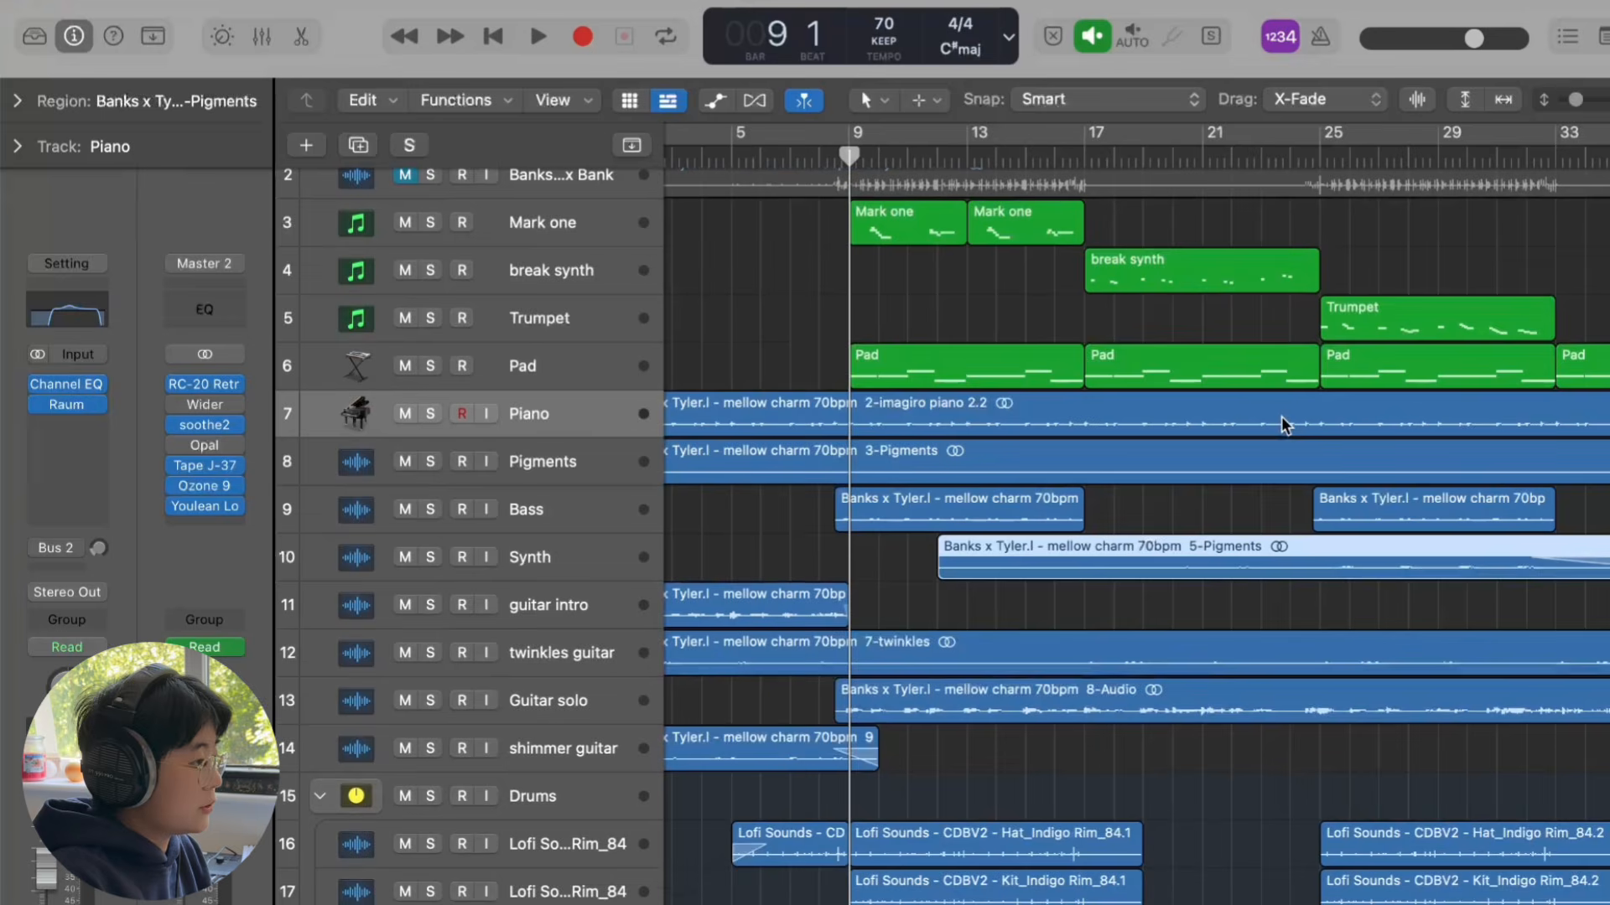
{"action": "scroll", "coordinate": [1280, 416], "scroll_direction": "left", "scroll_amount": 2}
{"action": "scroll", "coordinate": [1281, 415], "scroll_direction": "down", "scroll_amount": 5}
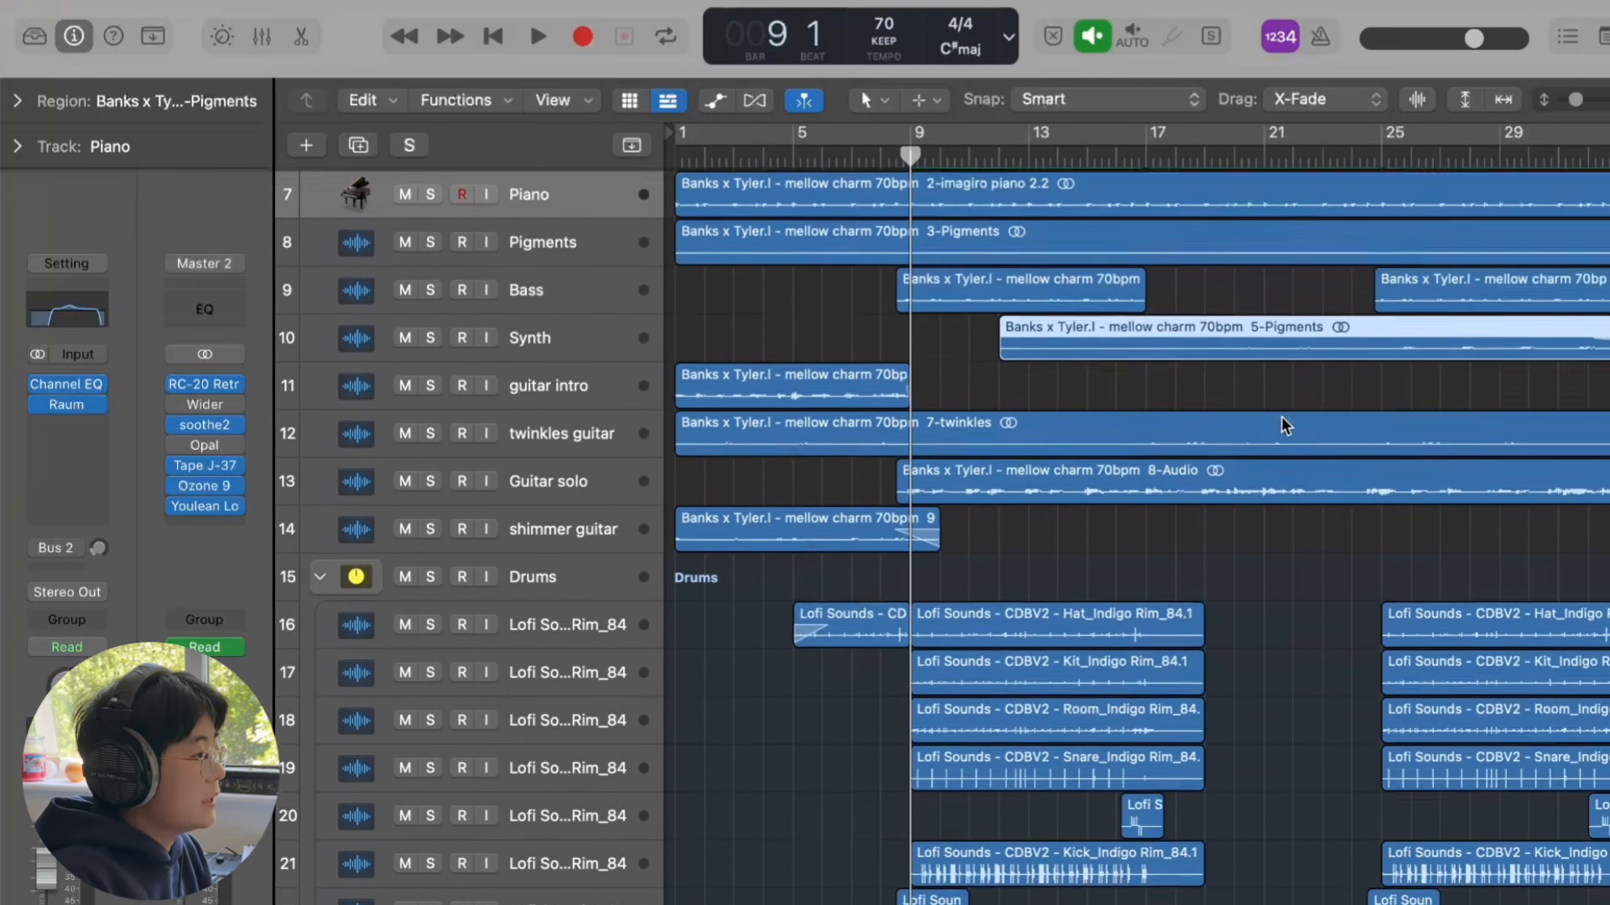
{"action": "scroll", "coordinate": [1281, 415], "scroll_direction": "up", "scroll_amount": 1}
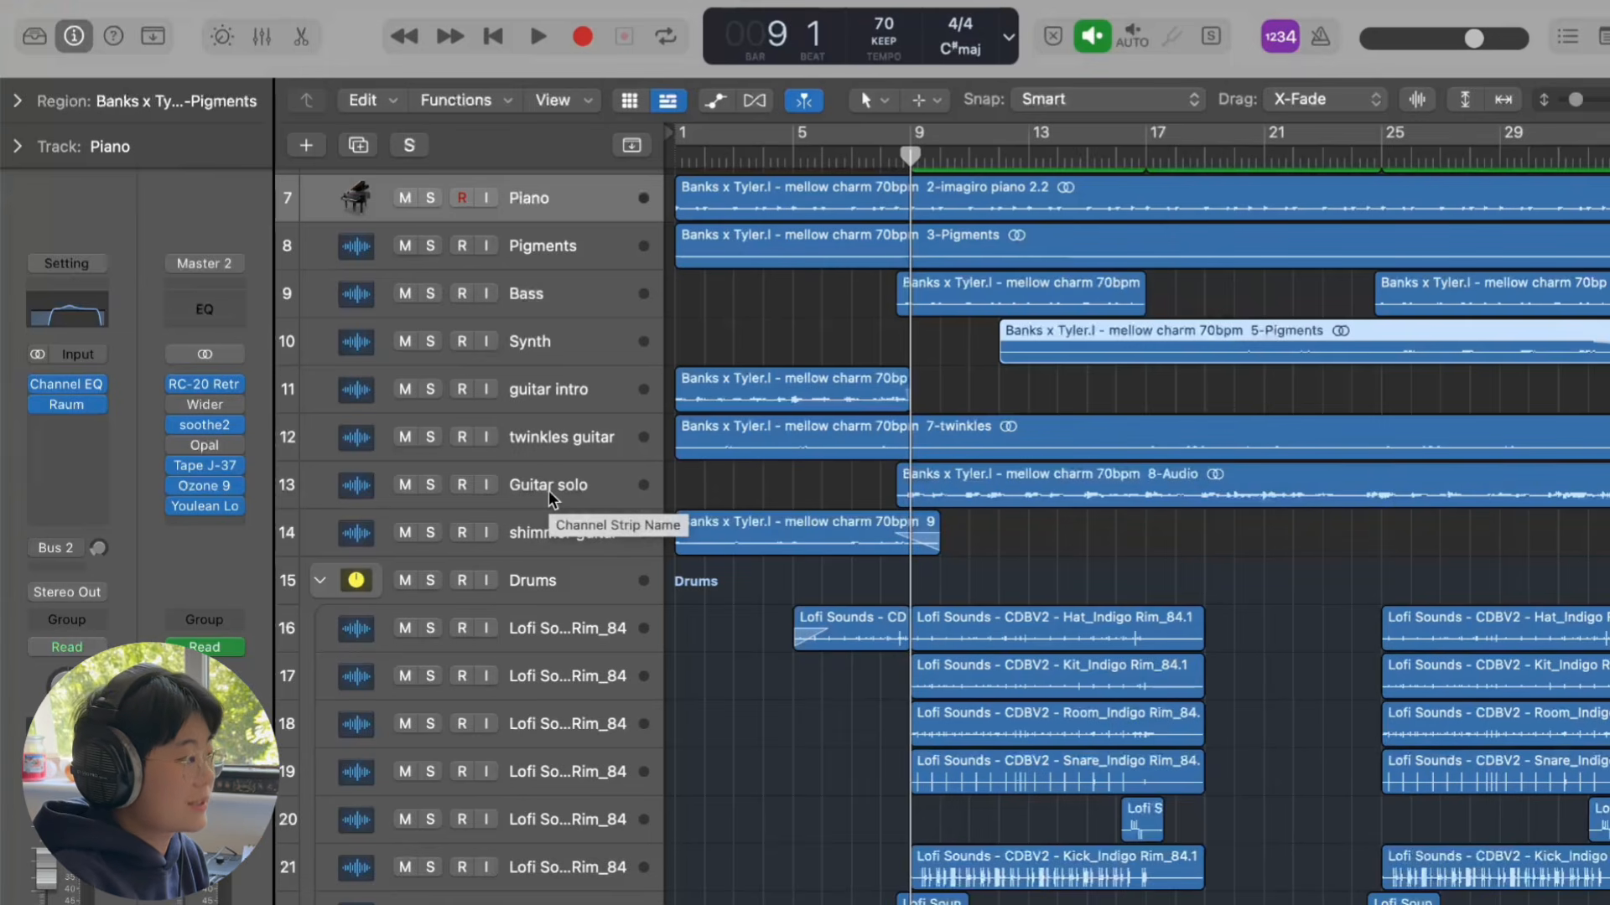
{"action": "scroll", "coordinate": [851, 713], "scroll_direction": "up", "scroll_amount": 2}
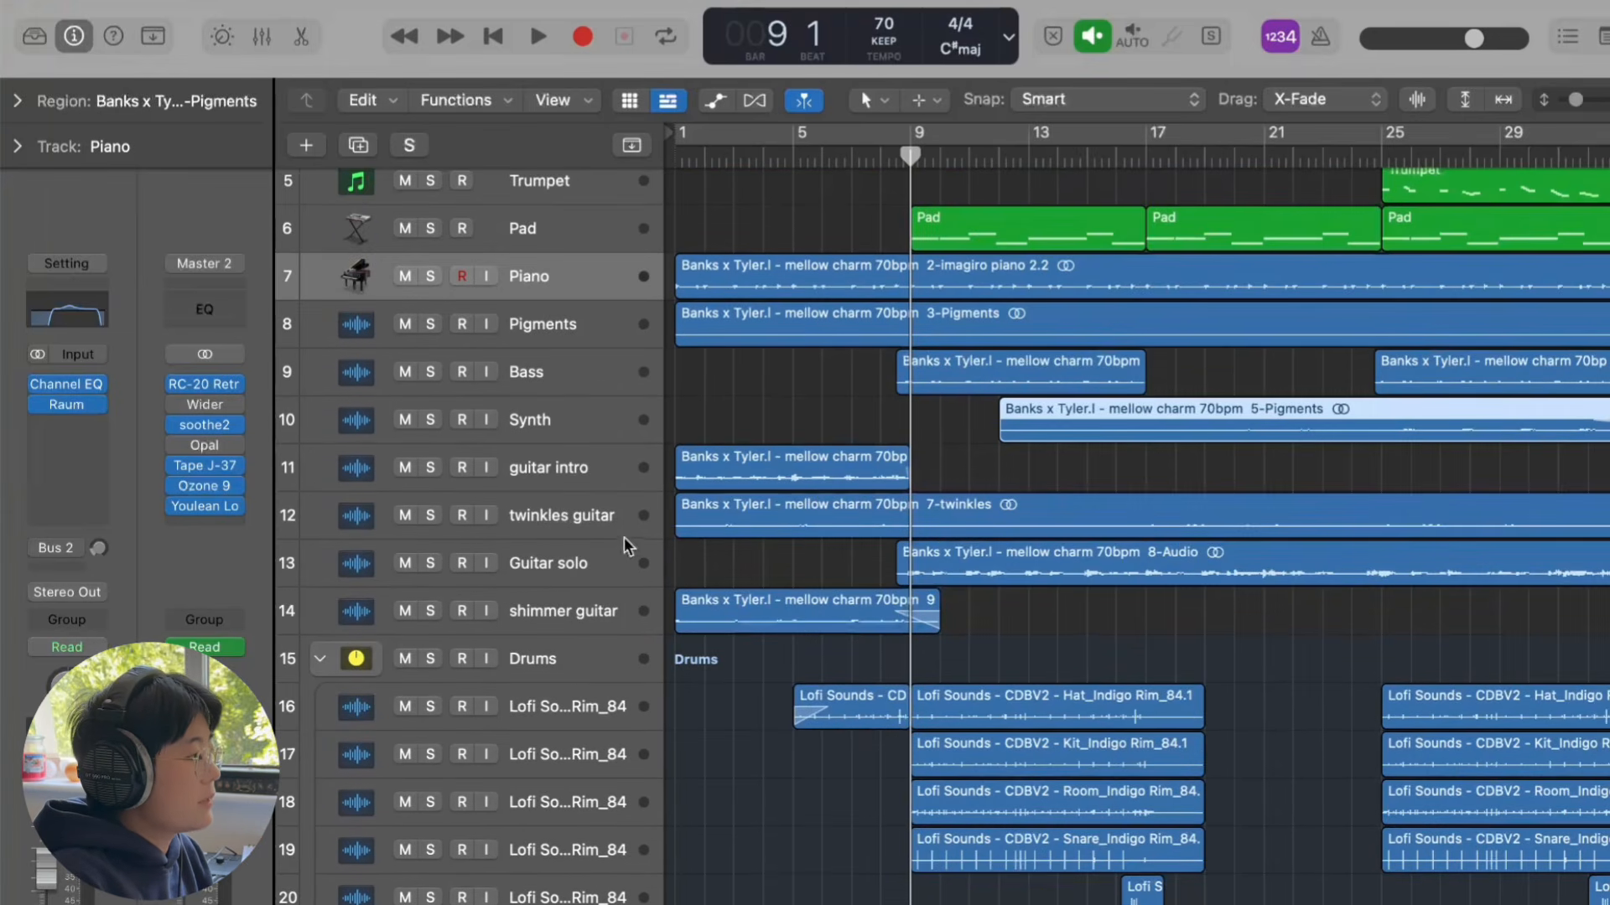
Step: Select the twinkles guitar, Guitar solo, shimmer guitar, Synth and Bass tracks in turn to inspect them, ending at the Drums stack
{"action": "left_click", "coordinate": [605, 496]}
{"action": "left_click", "coordinate": [585, 572]}
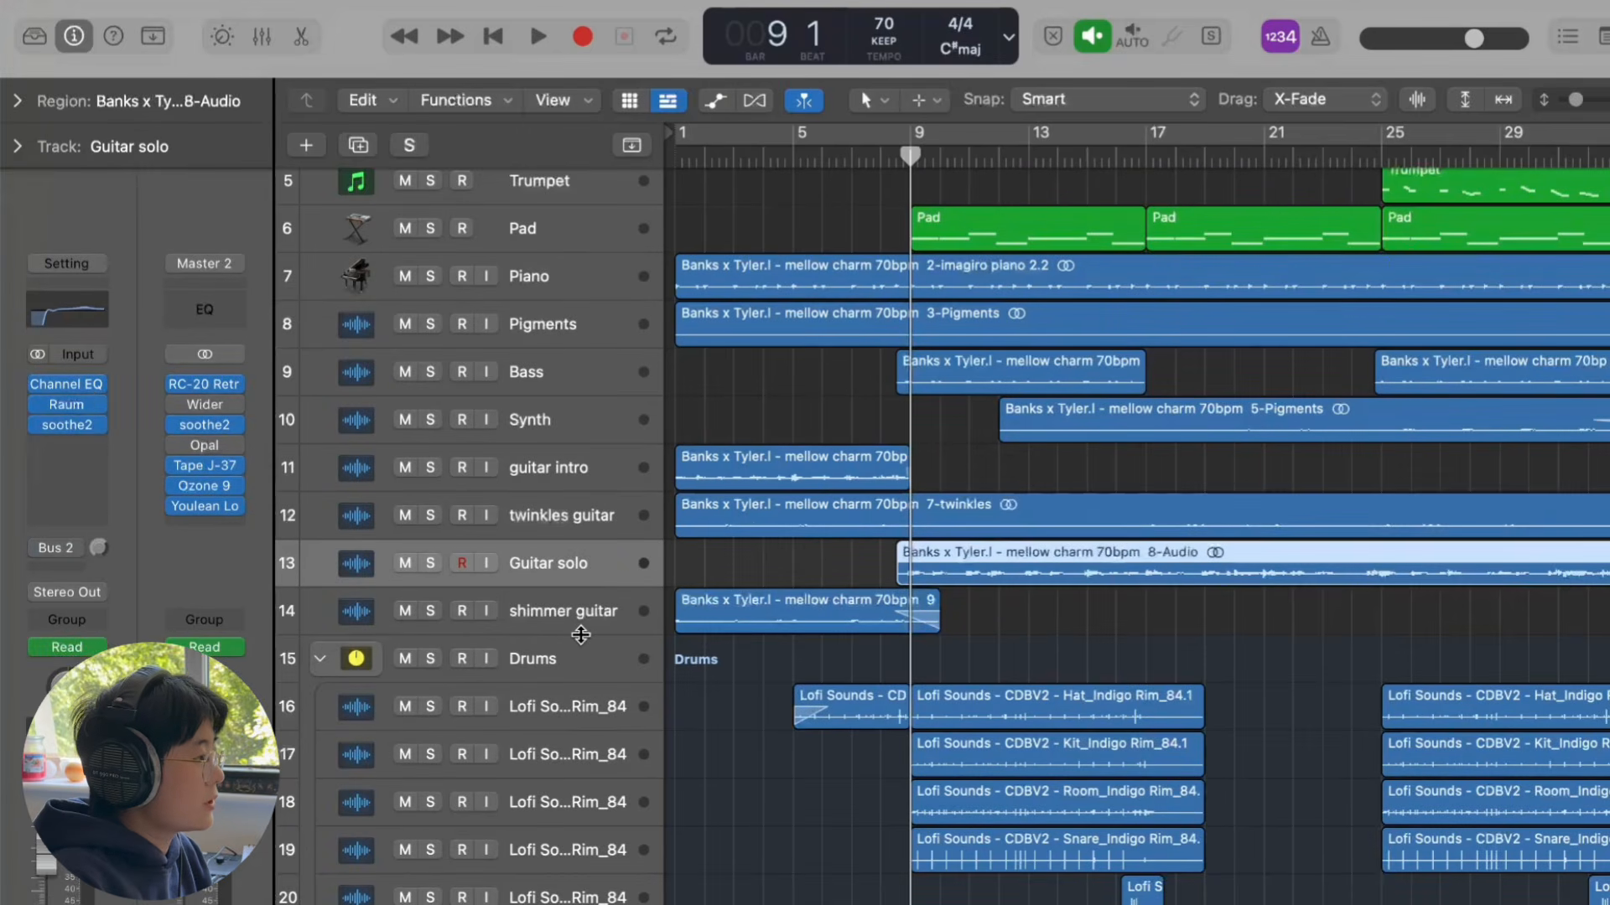
{"action": "left_click", "coordinate": [577, 605]}
{"action": "left_click", "coordinate": [567, 505]}
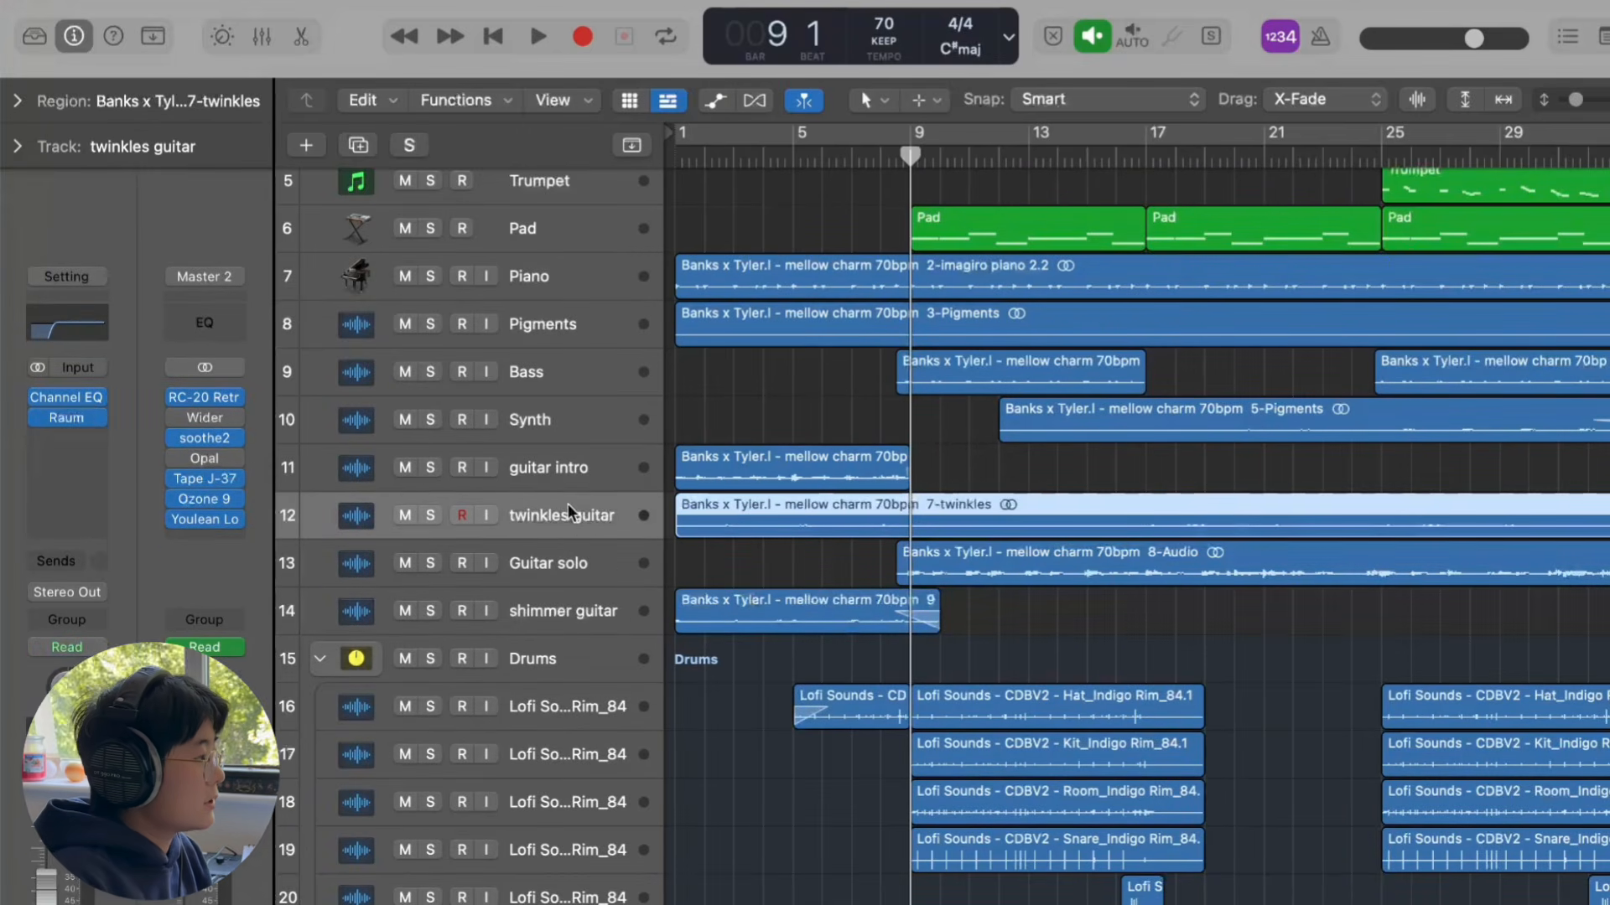
{"action": "left_click", "coordinate": [560, 421]}
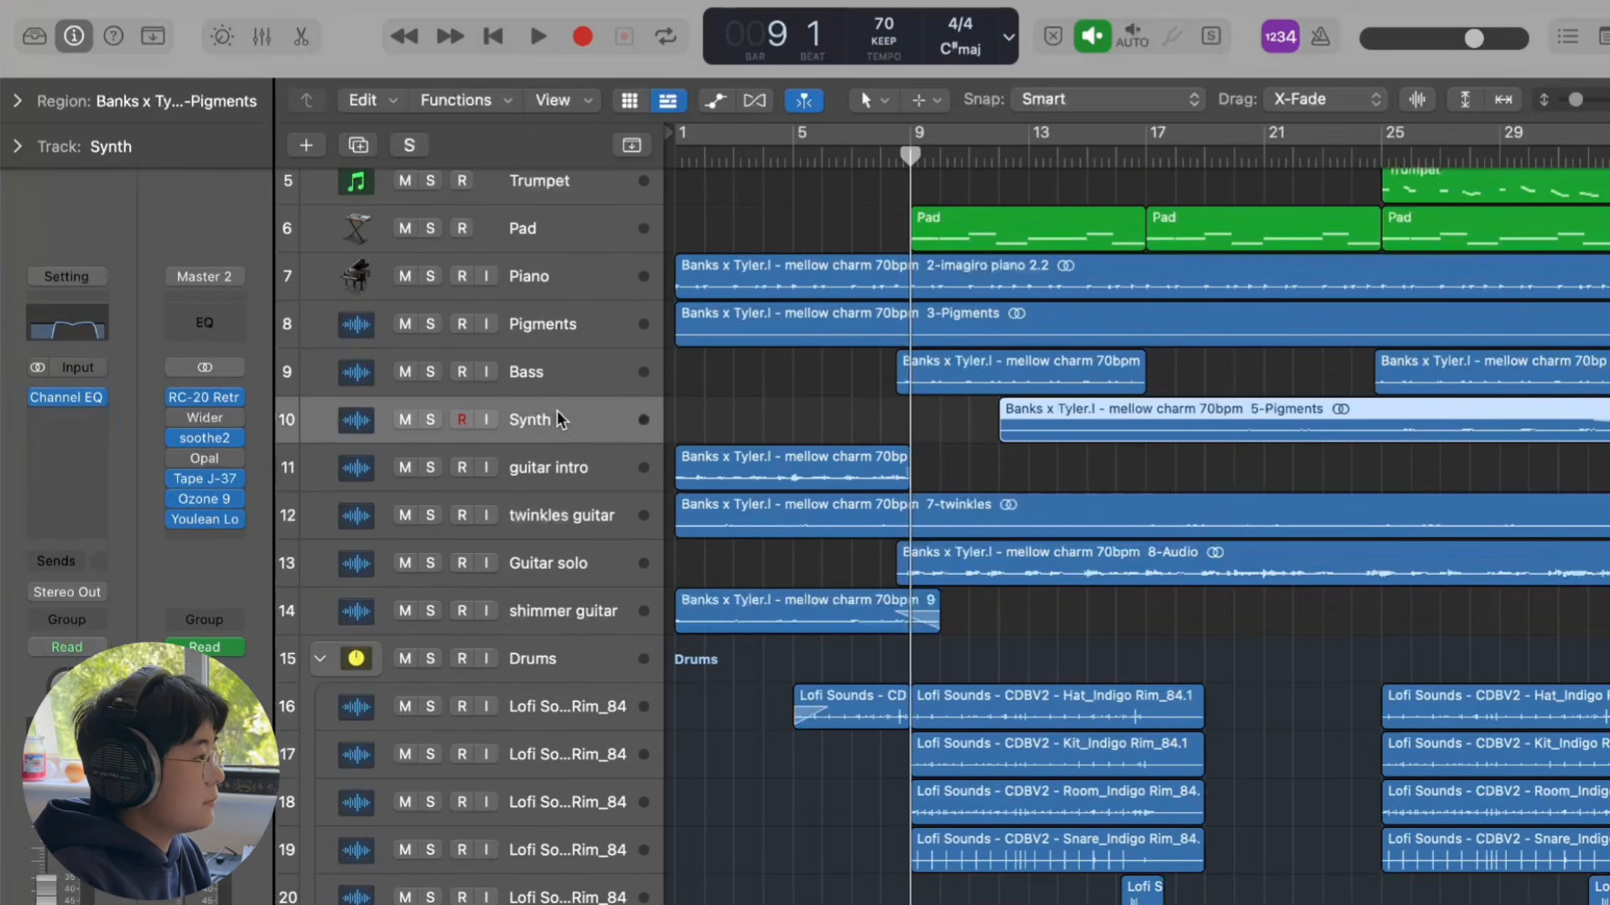
{"action": "left_click", "coordinate": [550, 364]}
{"action": "scroll", "coordinate": [1110, 452], "scroll_direction": "down", "scroll_amount": 3}
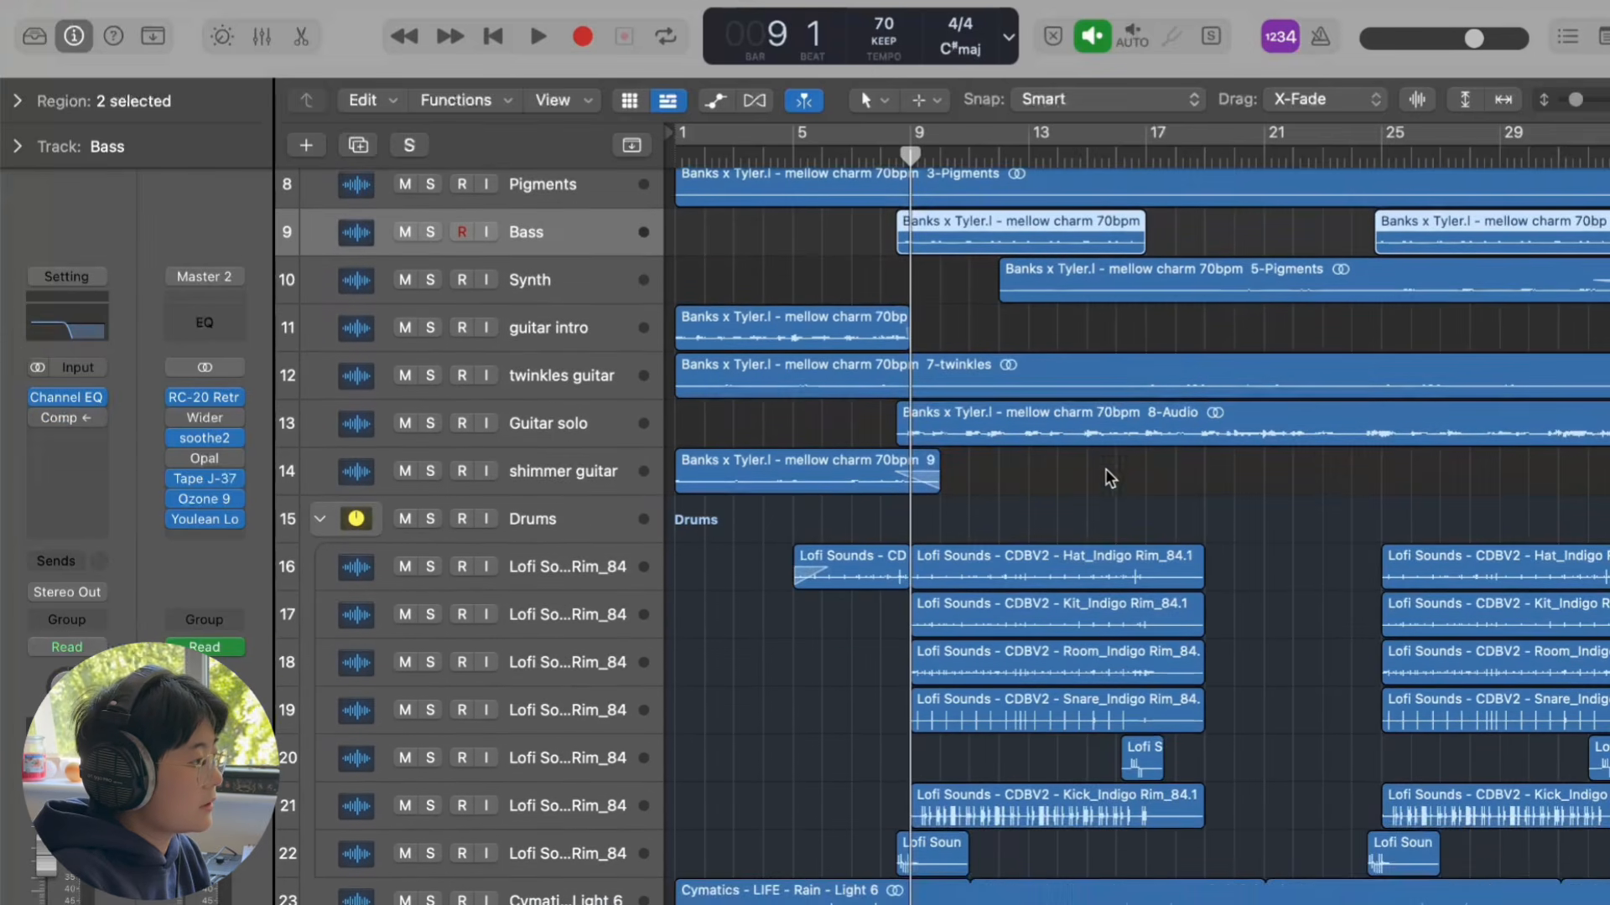
{"action": "scroll", "coordinate": [1104, 470], "scroll_direction": "down", "scroll_amount": 2}
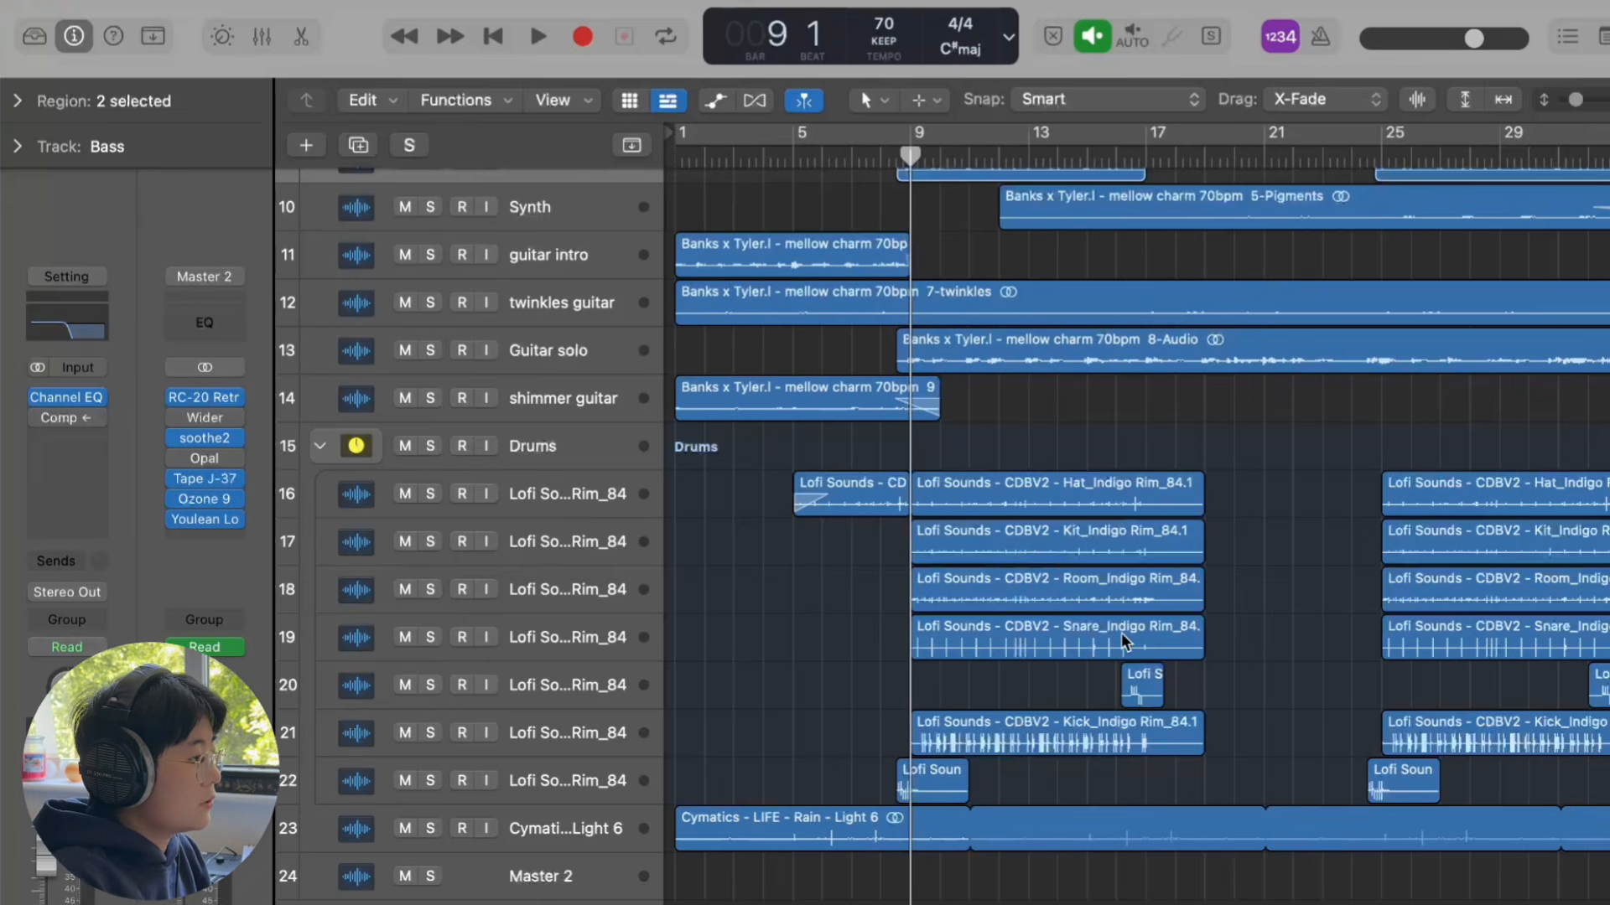
Step: Browse the Lofi Sounds drum break files and preview the Electric Umber_83, Mercury Halo_72 and Petrol Fours_93 loops
{"action": "key", "text": "f"}
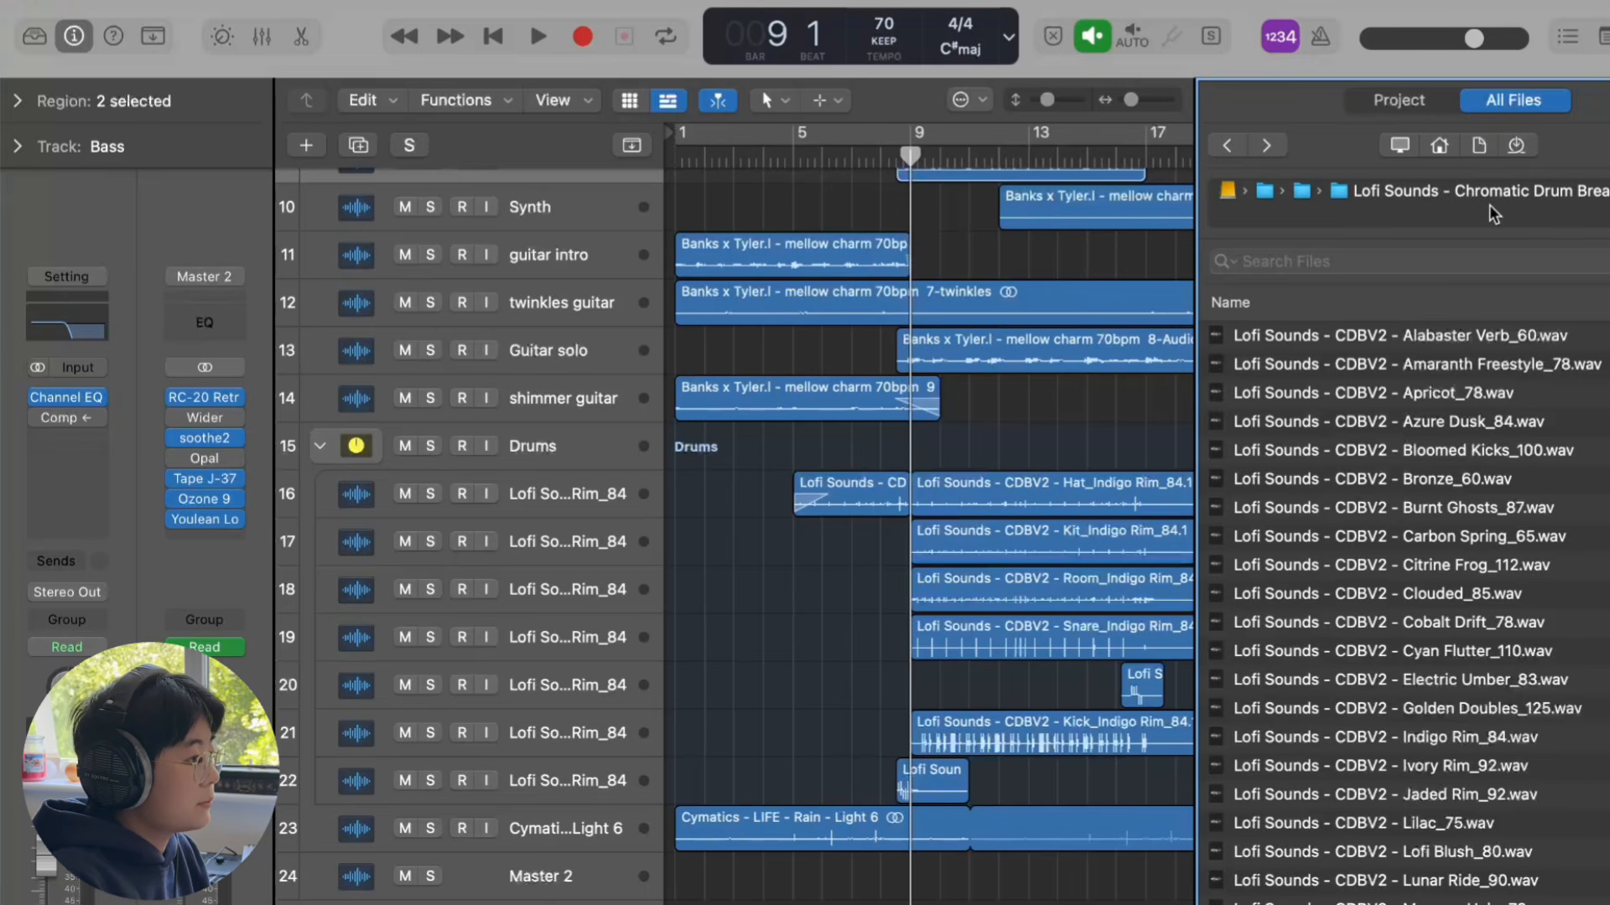
{"action": "double_click", "coordinate": [1257, 335]}
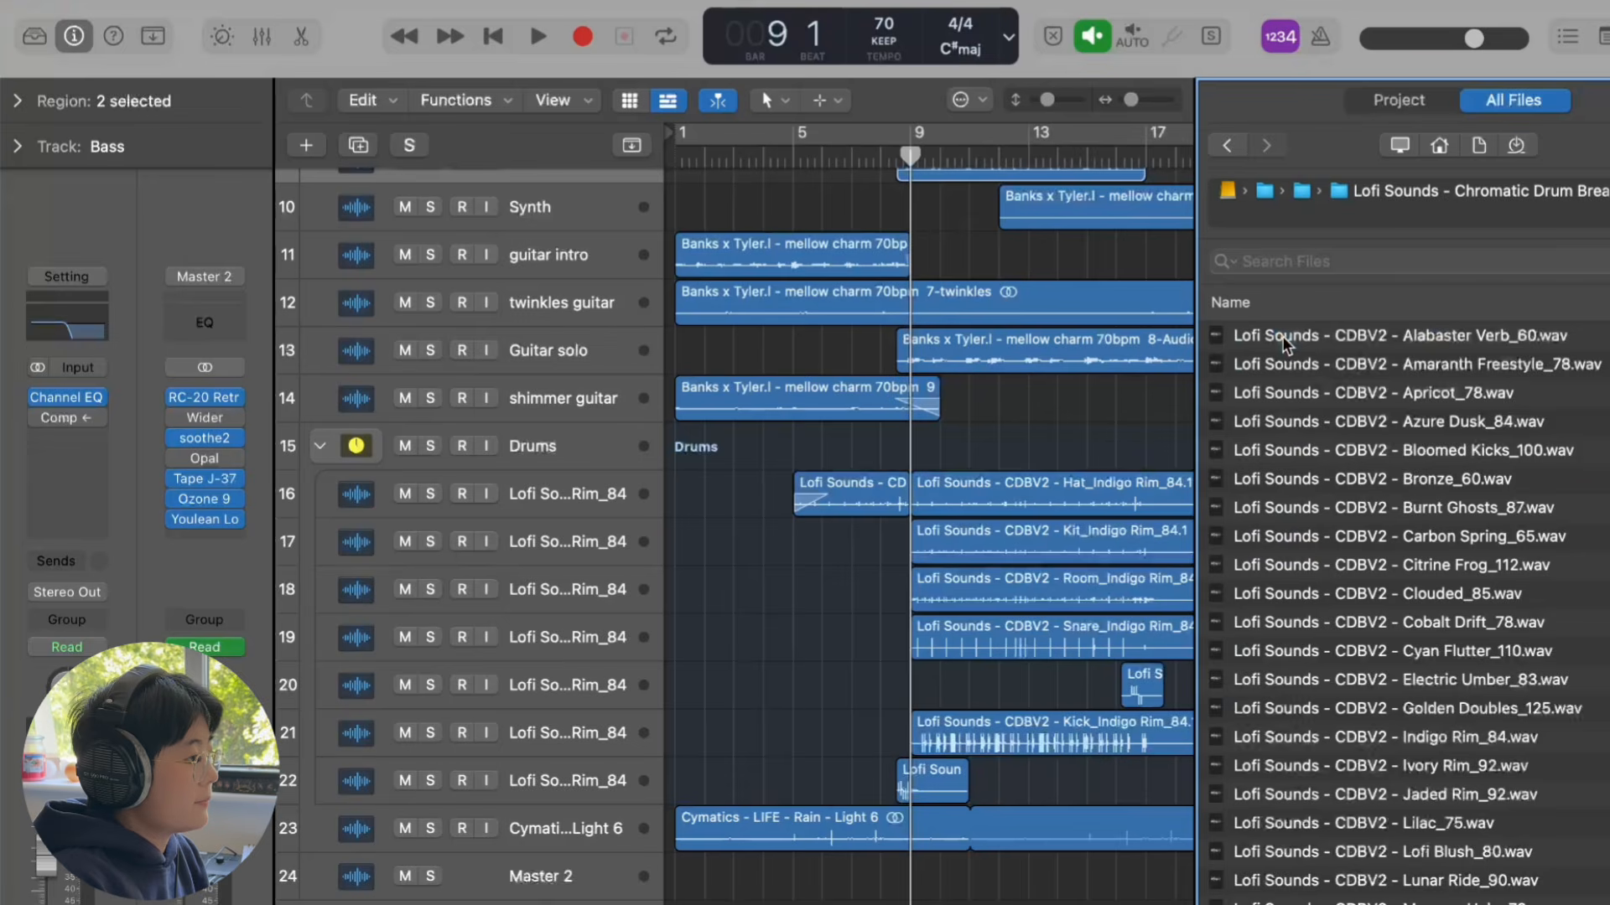
{"action": "left_click", "coordinate": [1473, 680]}
{"action": "scroll", "coordinate": [1467, 753], "scroll_direction": "down", "scroll_amount": 1}
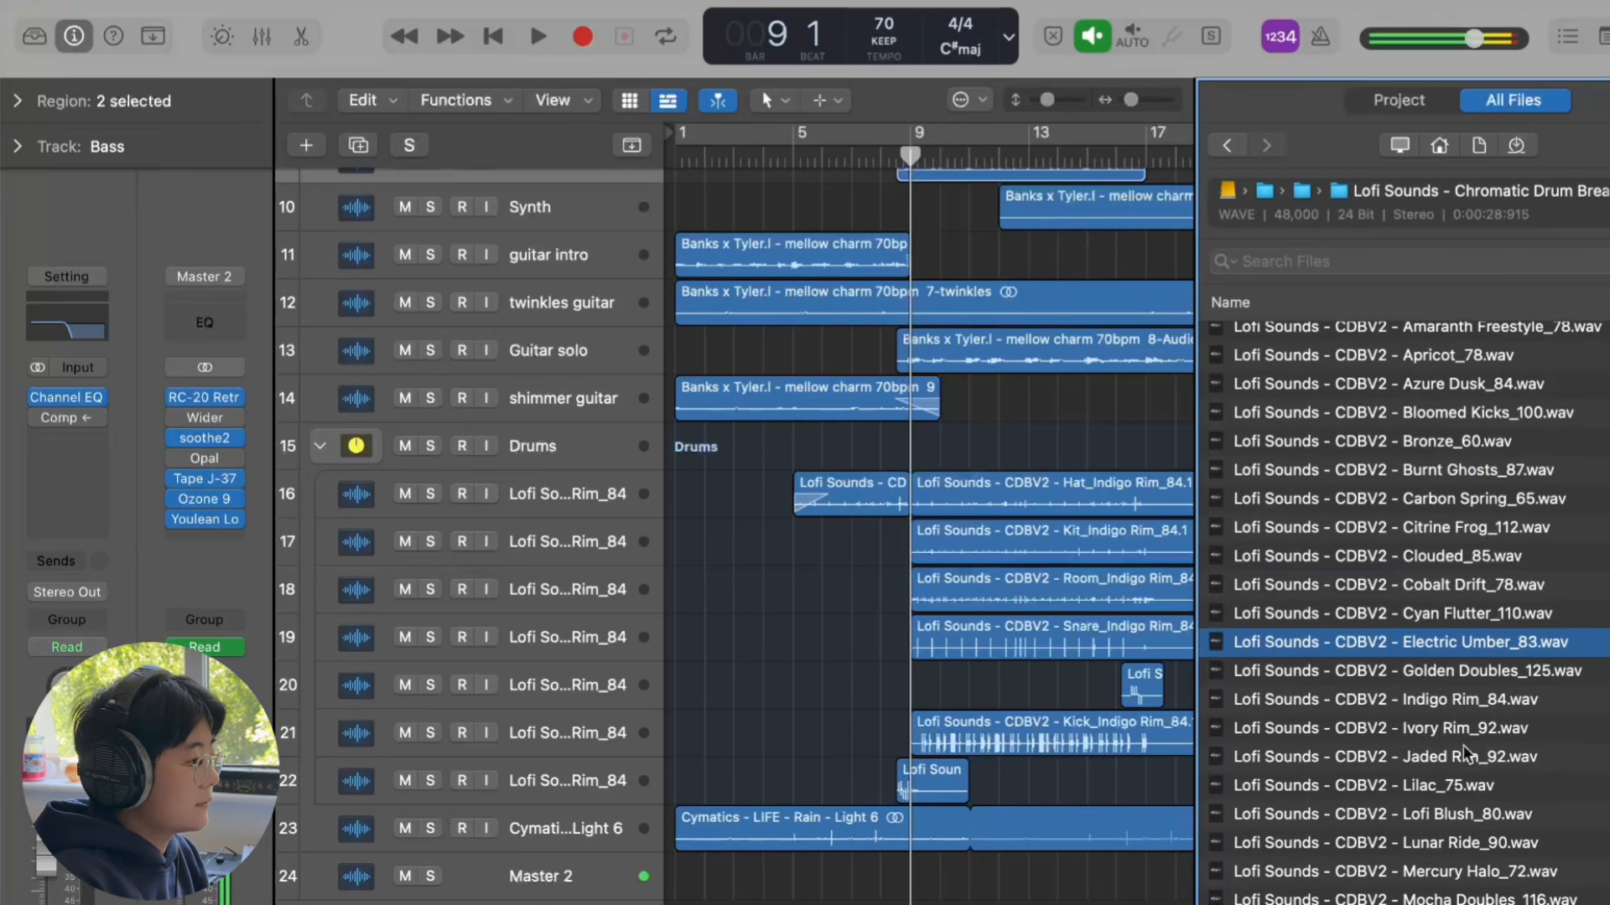
{"action": "scroll", "coordinate": [1465, 753], "scroll_direction": "down", "scroll_amount": 3}
{"action": "left_click", "coordinate": [1459, 798]}
{"action": "scroll", "coordinate": [1457, 679], "scroll_direction": "down", "scroll_amount": 1}
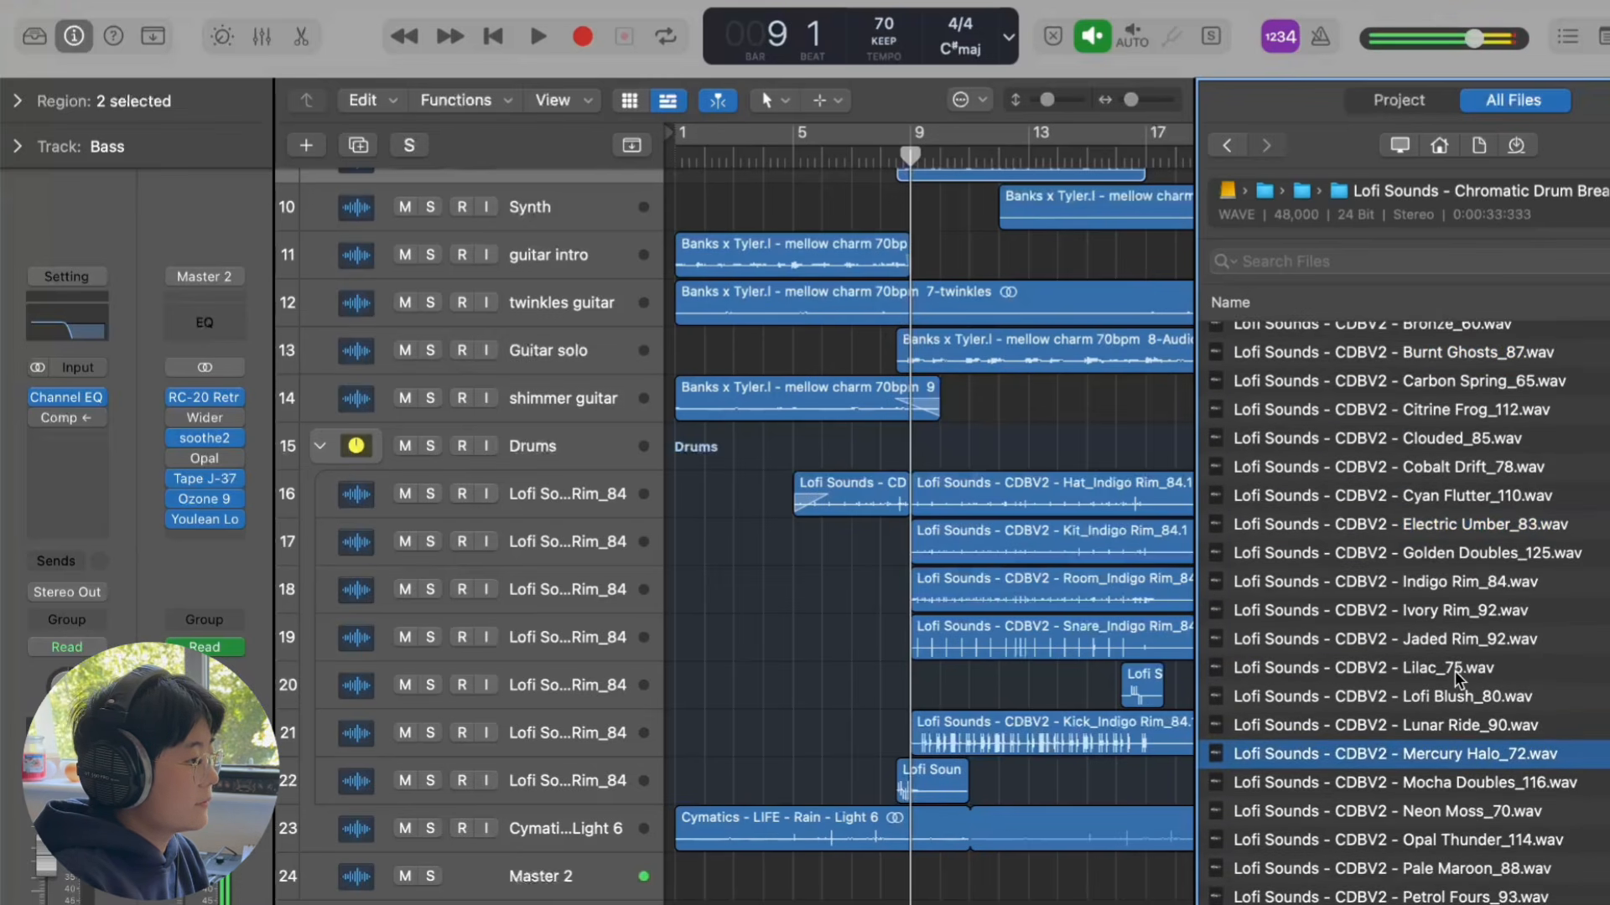
{"action": "scroll", "coordinate": [1457, 679], "scroll_direction": "down", "scroll_amount": 6}
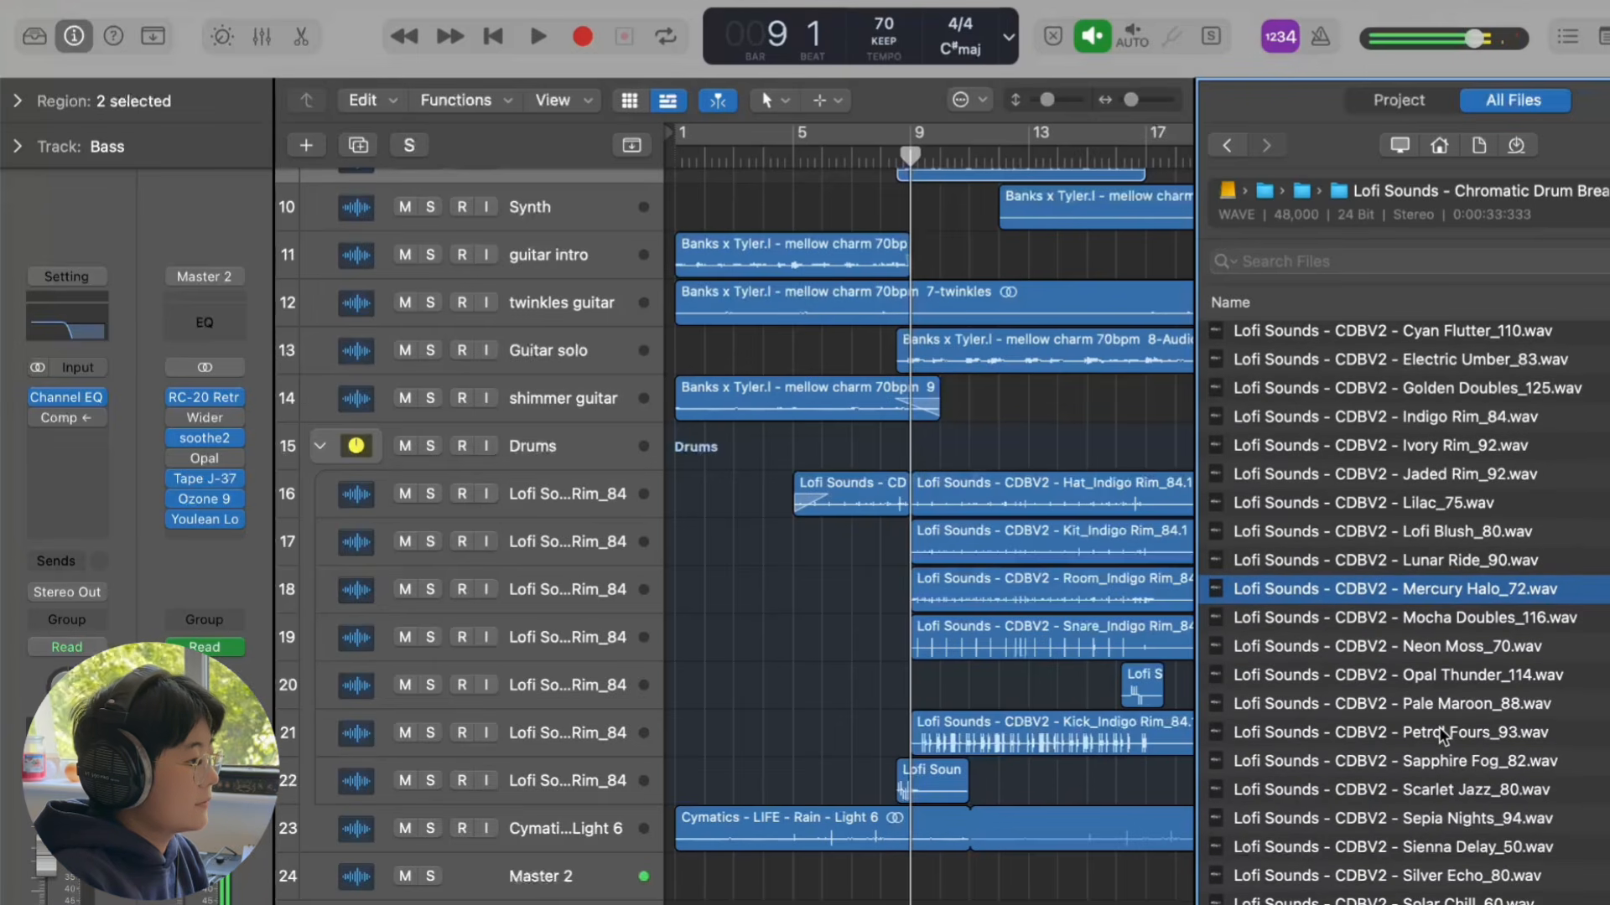
{"action": "left_click", "coordinate": [1442, 733]}
{"action": "scroll", "coordinate": [1442, 736], "scroll_direction": "down", "scroll_amount": 2}
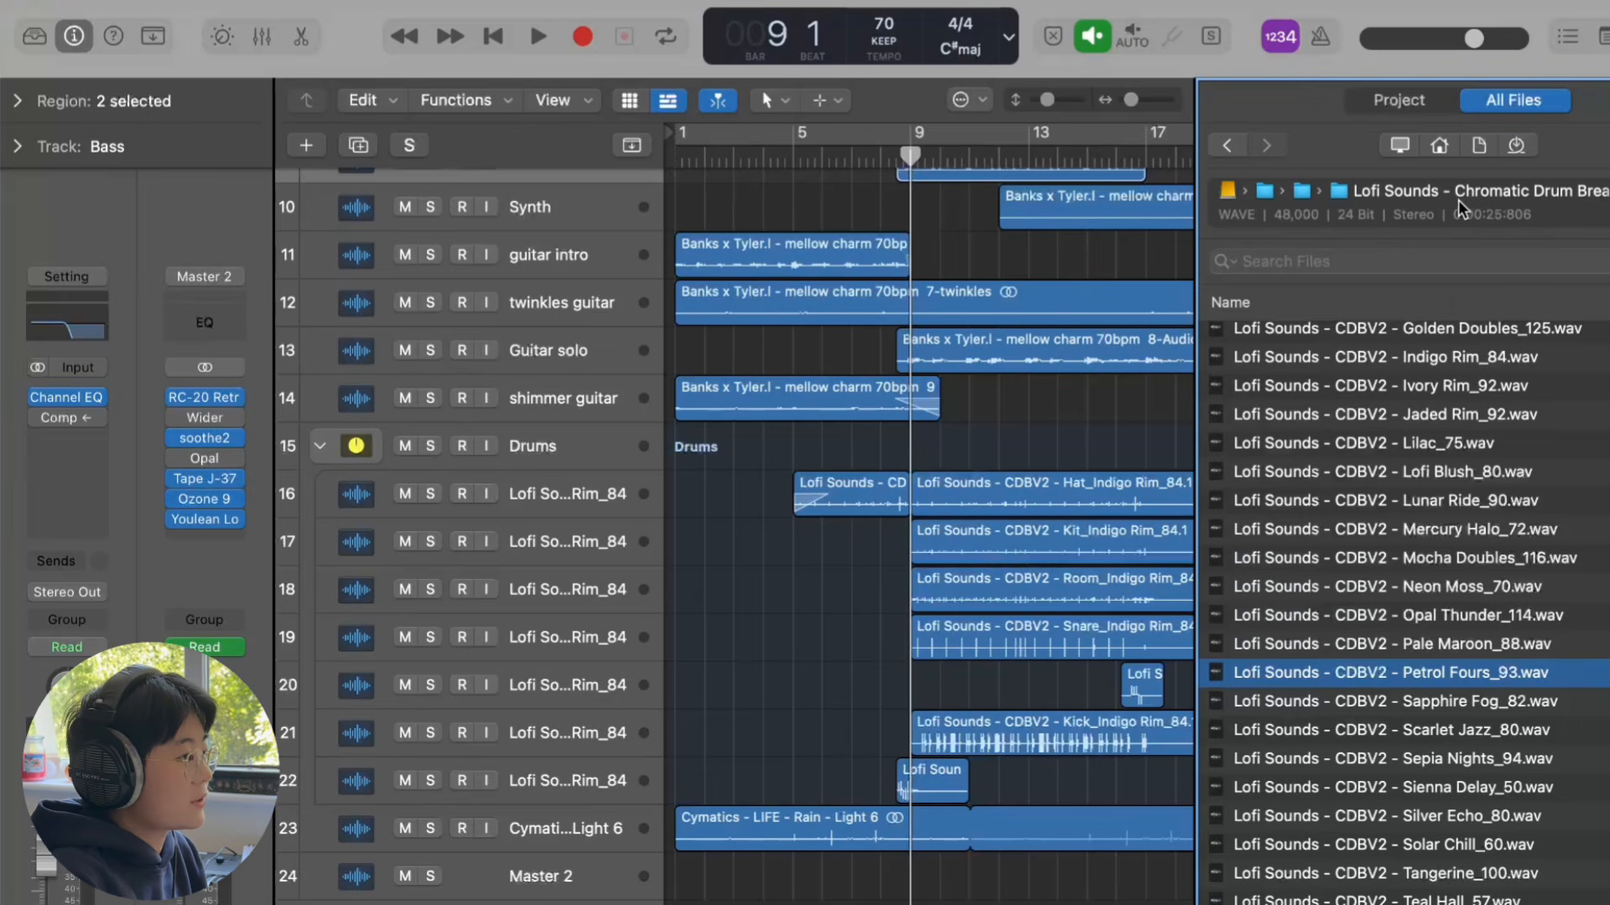
Step: View the drum break pack's list of individual CDBV2 break folders and close the file browser
{"action": "left_click", "coordinate": [1521, 194]}
{"action": "double_click", "coordinate": [1268, 364]}
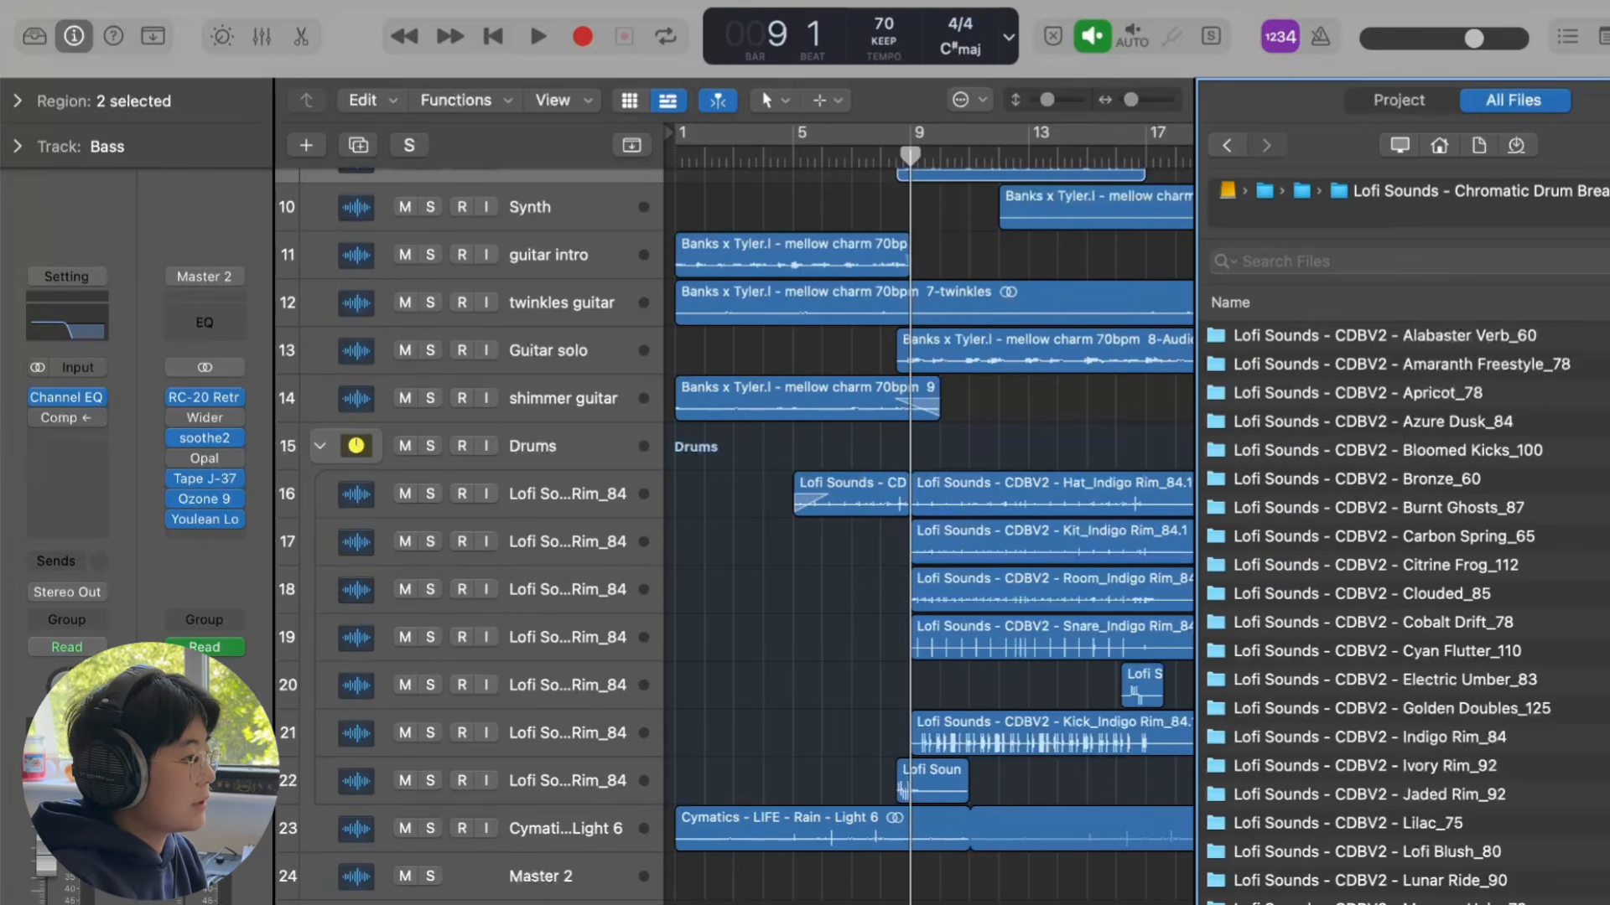
{"action": "key", "text": "f"}
Step: Enlarge the track heights and select the Indigo Rim_84 drum tracks 17 to 22 in turn to inspect them
{"action": "key", "text": "super+Down"}
{"action": "key", "text": "super+Down"}
{"action": "key", "text": "super+Down"}
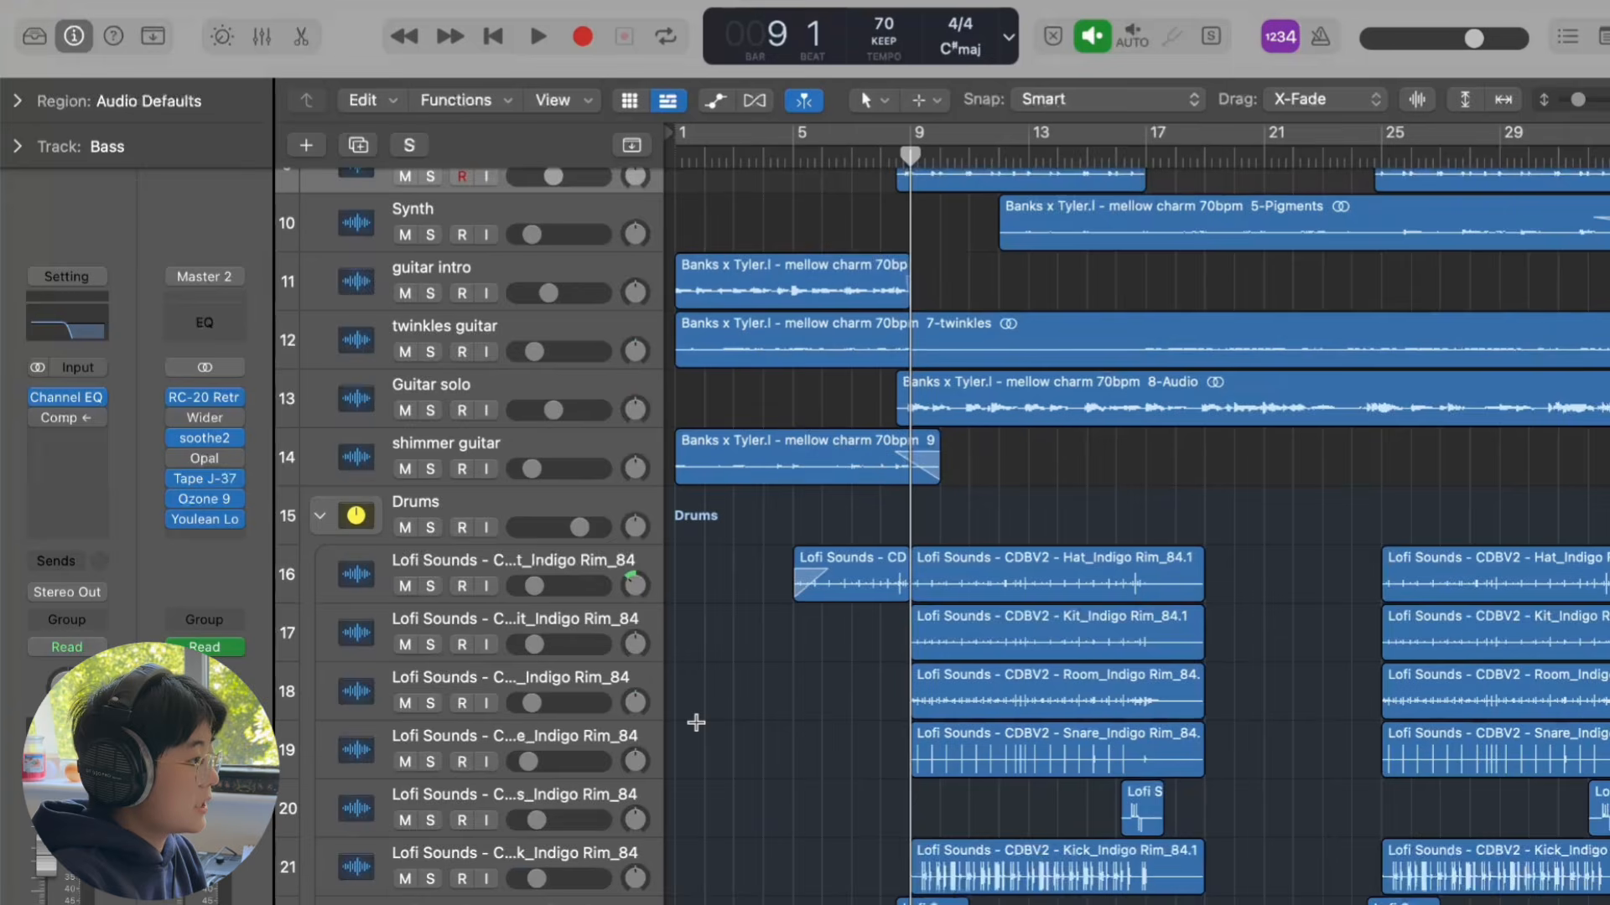
{"action": "scroll", "coordinate": [654, 673], "scroll_direction": "down", "scroll_amount": 2}
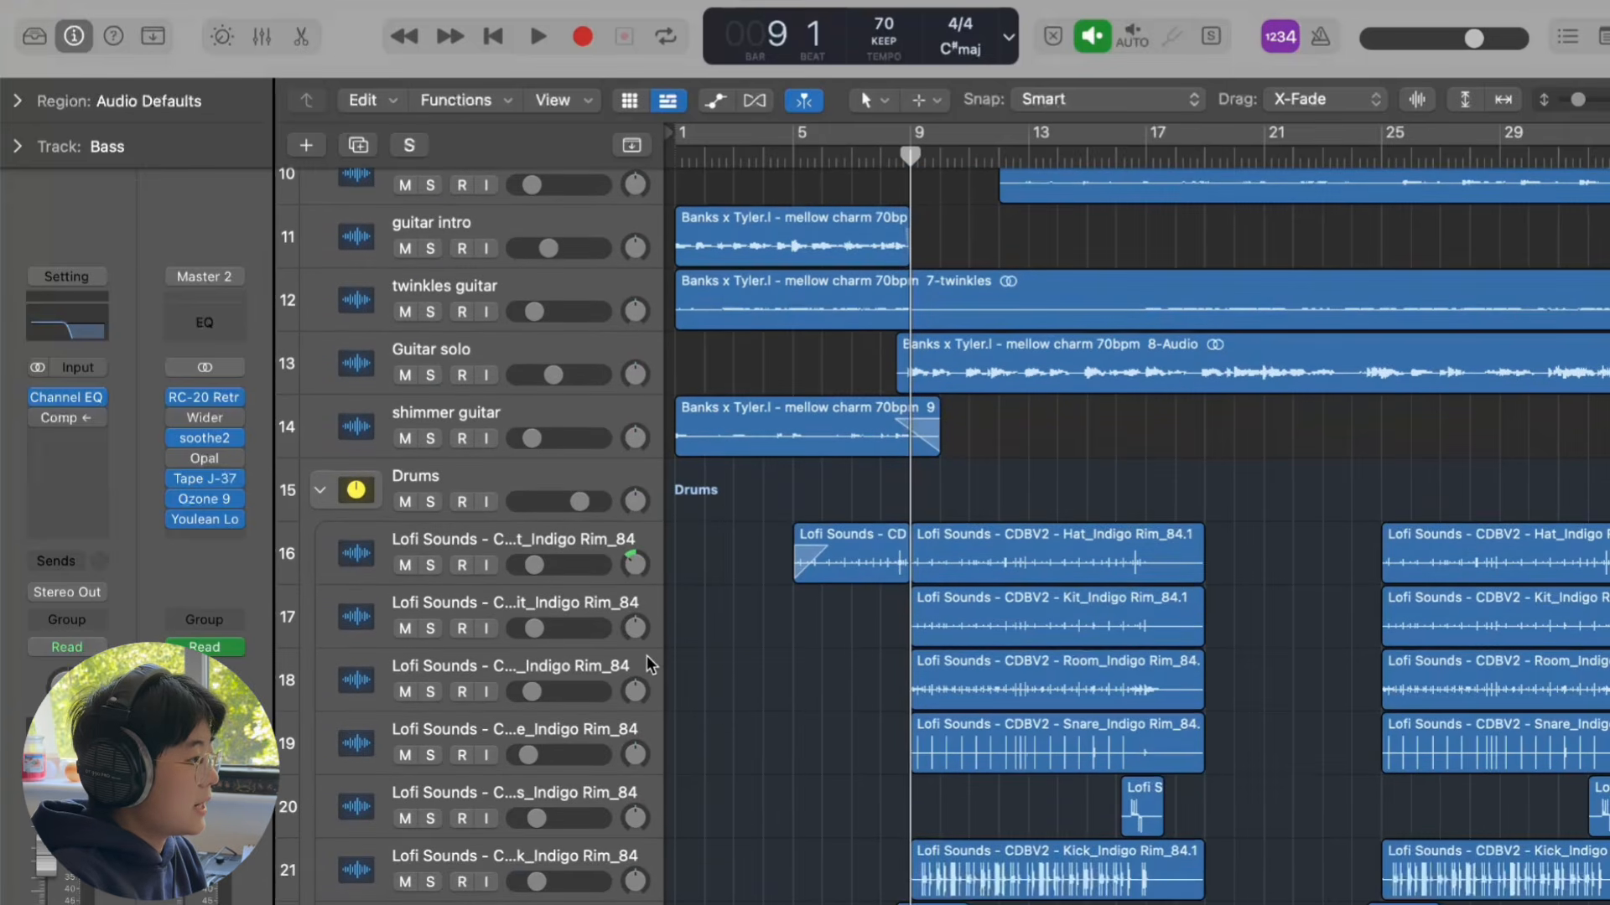
{"action": "left_click", "coordinate": [577, 621]}
{"action": "left_click", "coordinate": [574, 654]}
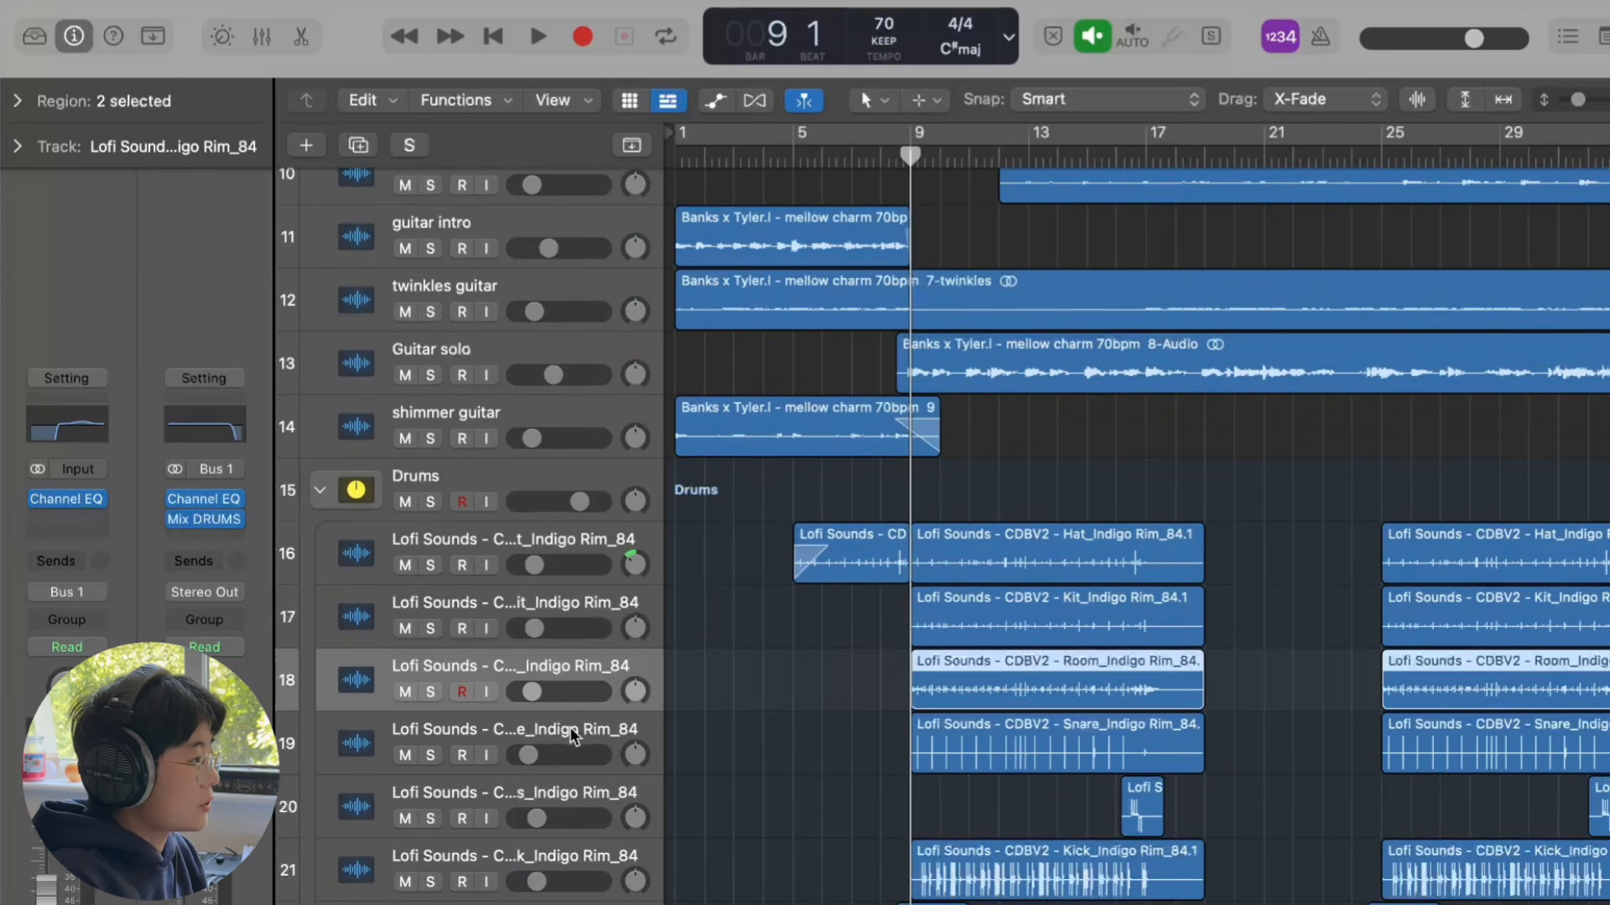
{"action": "left_click", "coordinate": [572, 734]}
{"action": "left_click", "coordinate": [575, 792]}
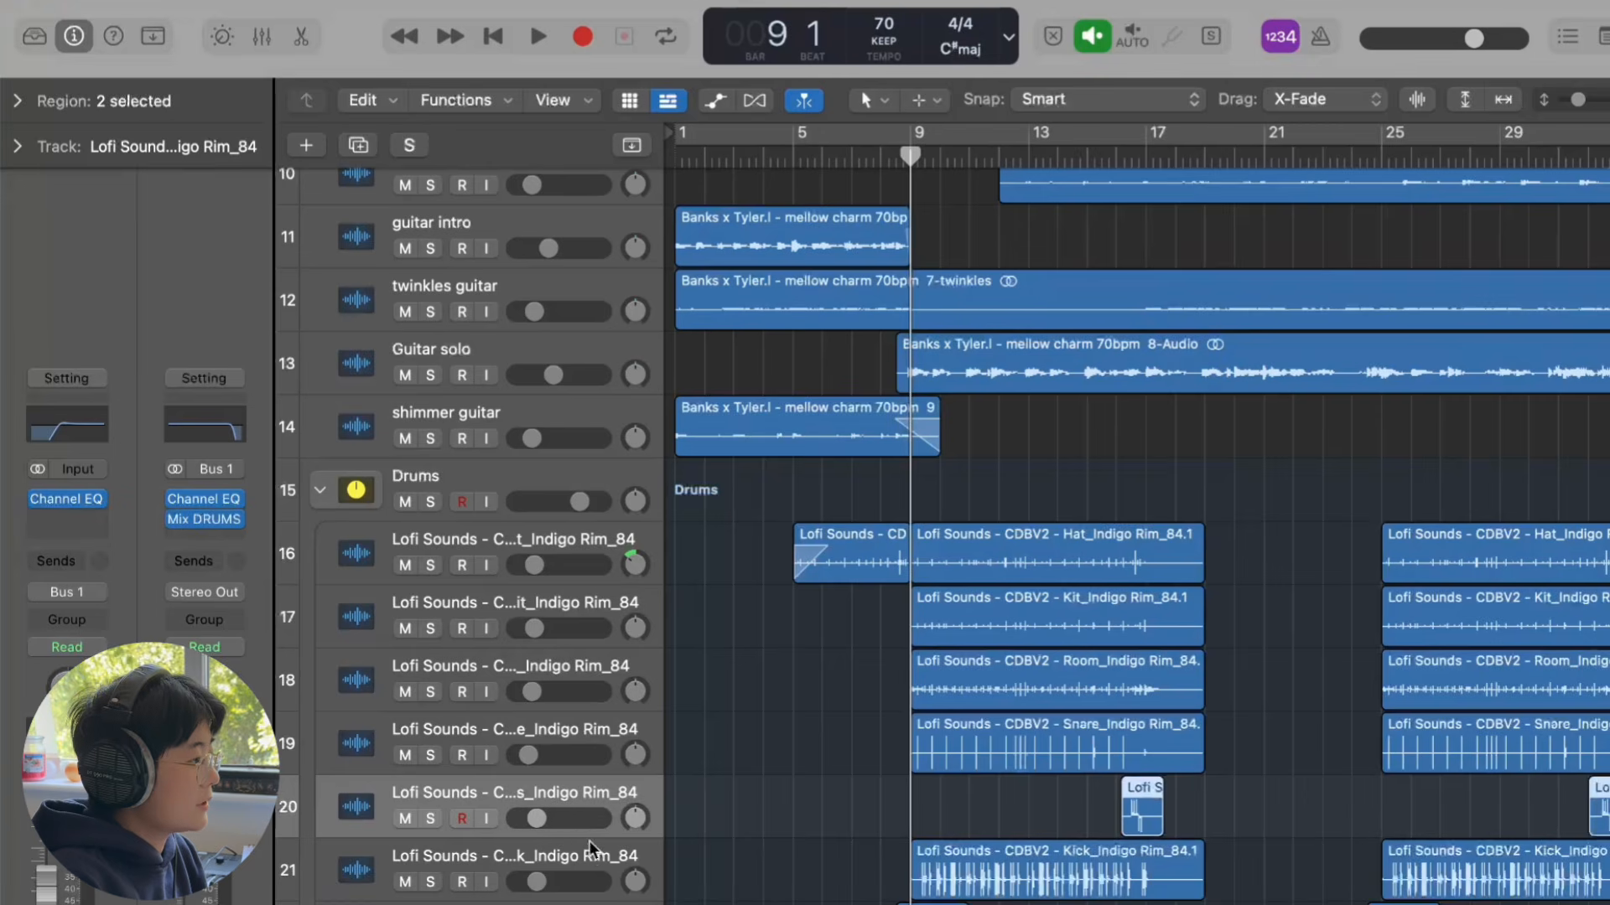
{"action": "left_click", "coordinate": [594, 878]}
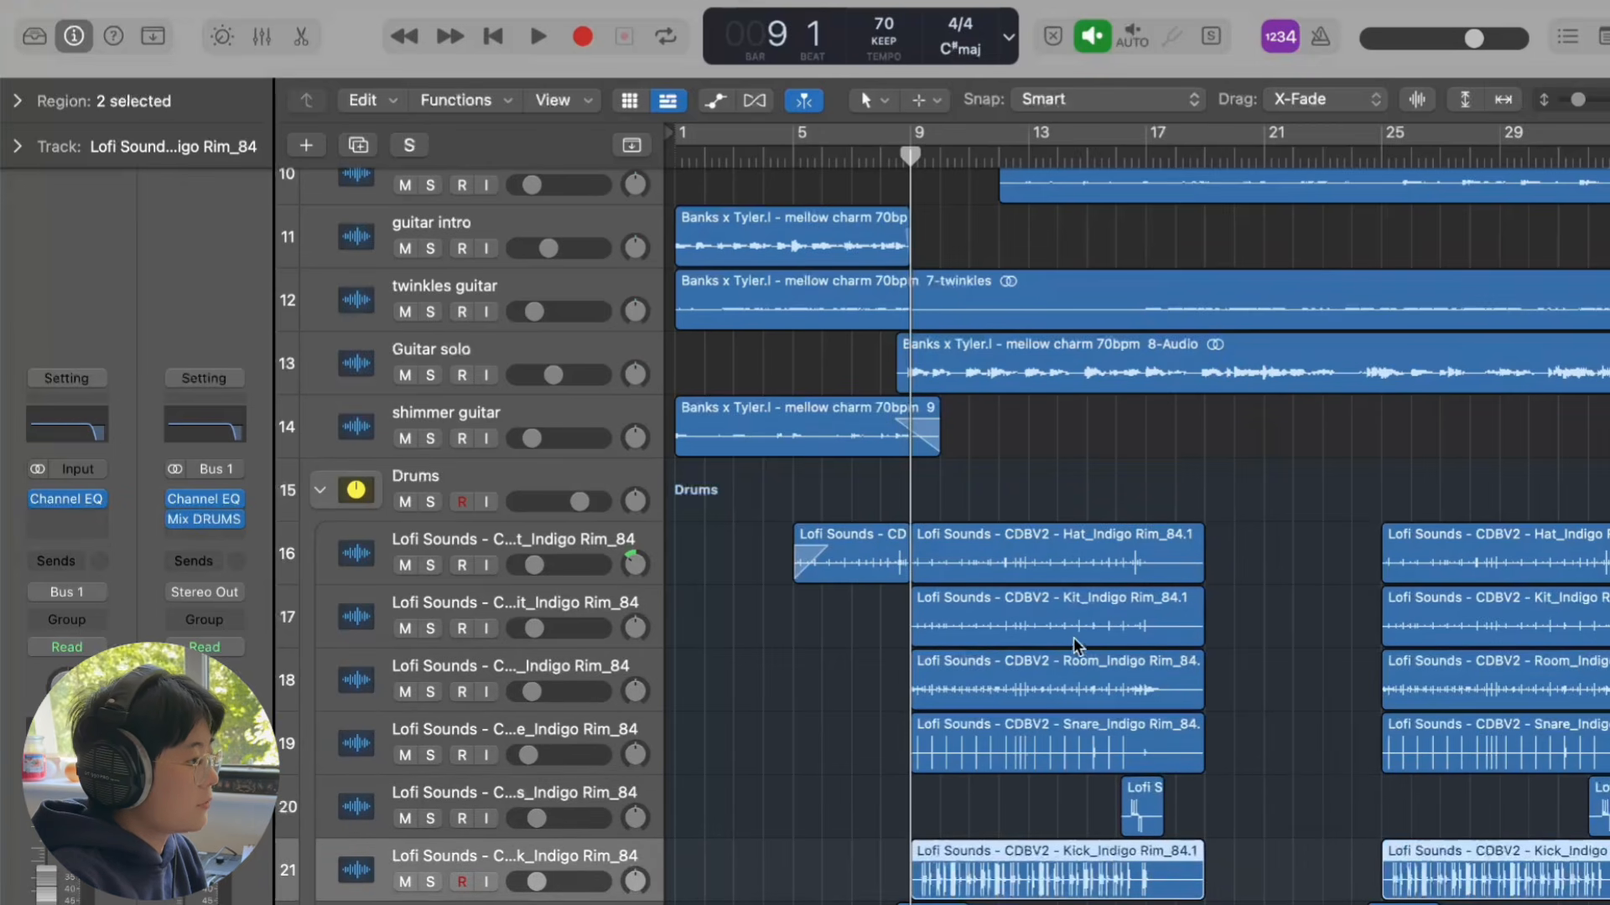
{"action": "scroll", "coordinate": [508, 874], "scroll_direction": "down", "scroll_amount": 1}
{"action": "left_click", "coordinate": [553, 884]}
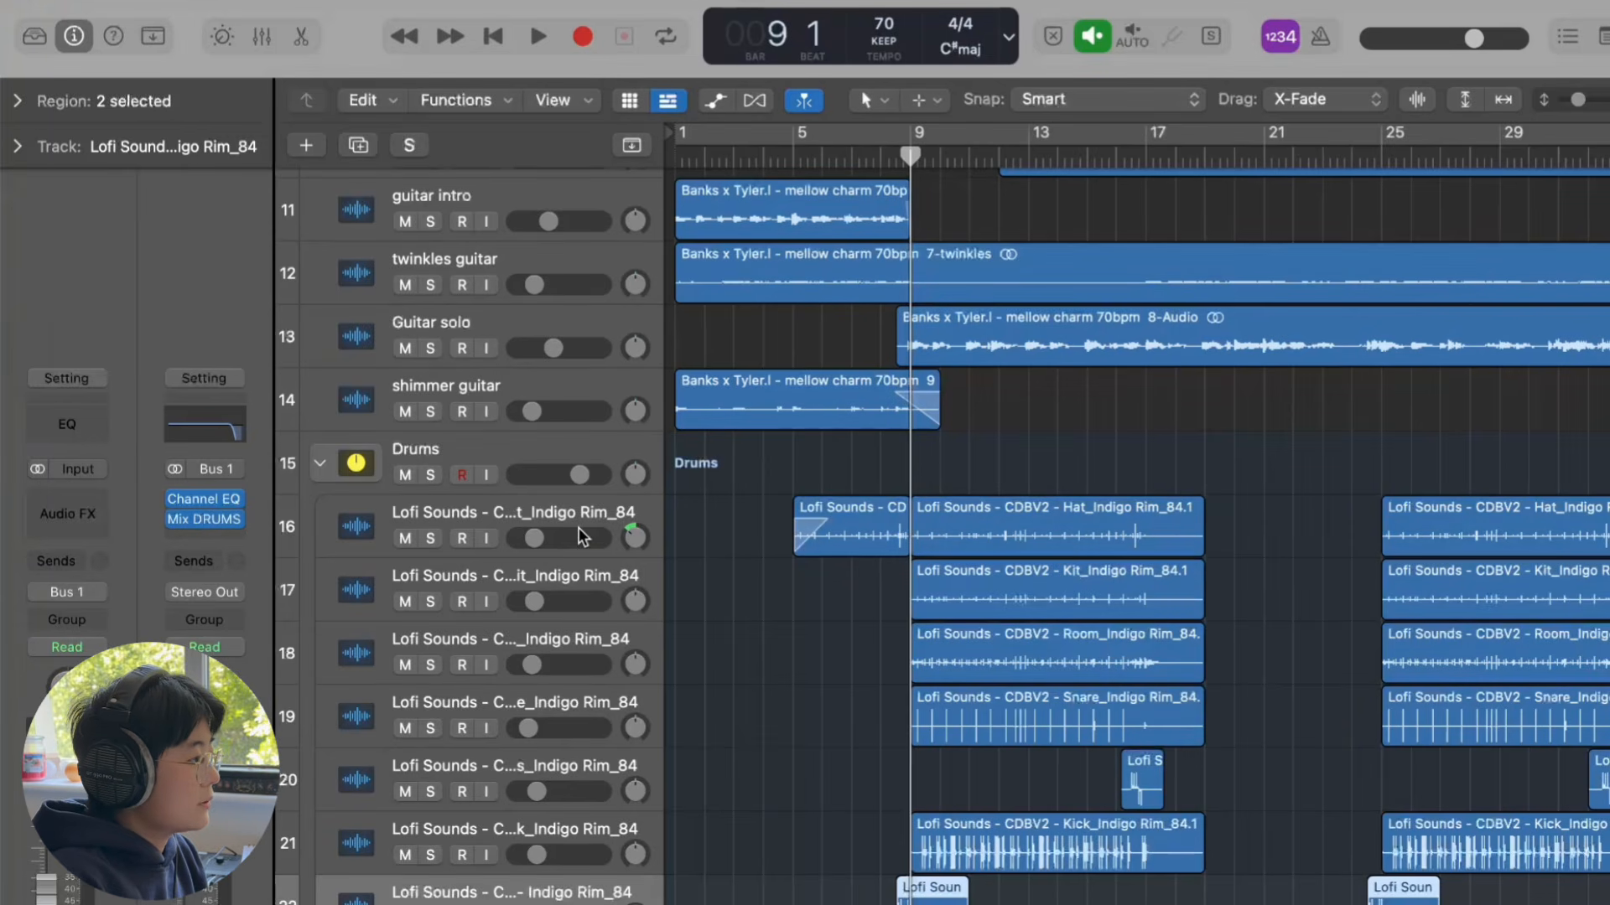
Step: Solo the Drums stack and play it from bar 9 to about bar 12
{"action": "left_click", "coordinate": [432, 475]}
{"action": "scroll", "coordinate": [1107, 575], "scroll_direction": "up", "scroll_amount": 5}
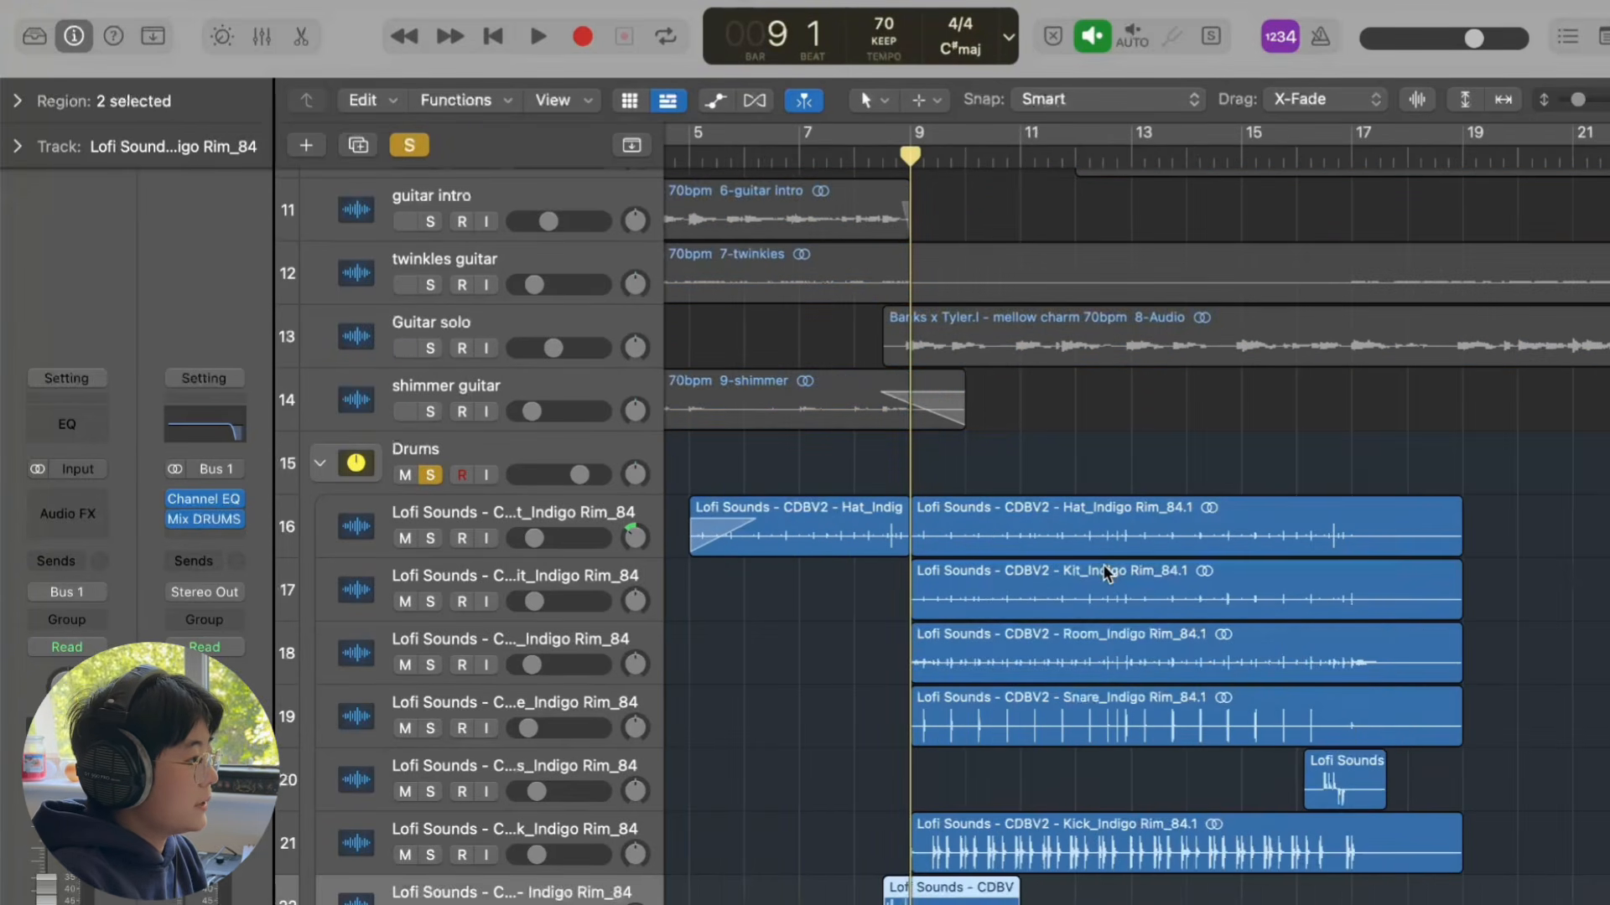
{"action": "left_click", "coordinate": [497, 454]}
{"action": "key", "text": "space"}
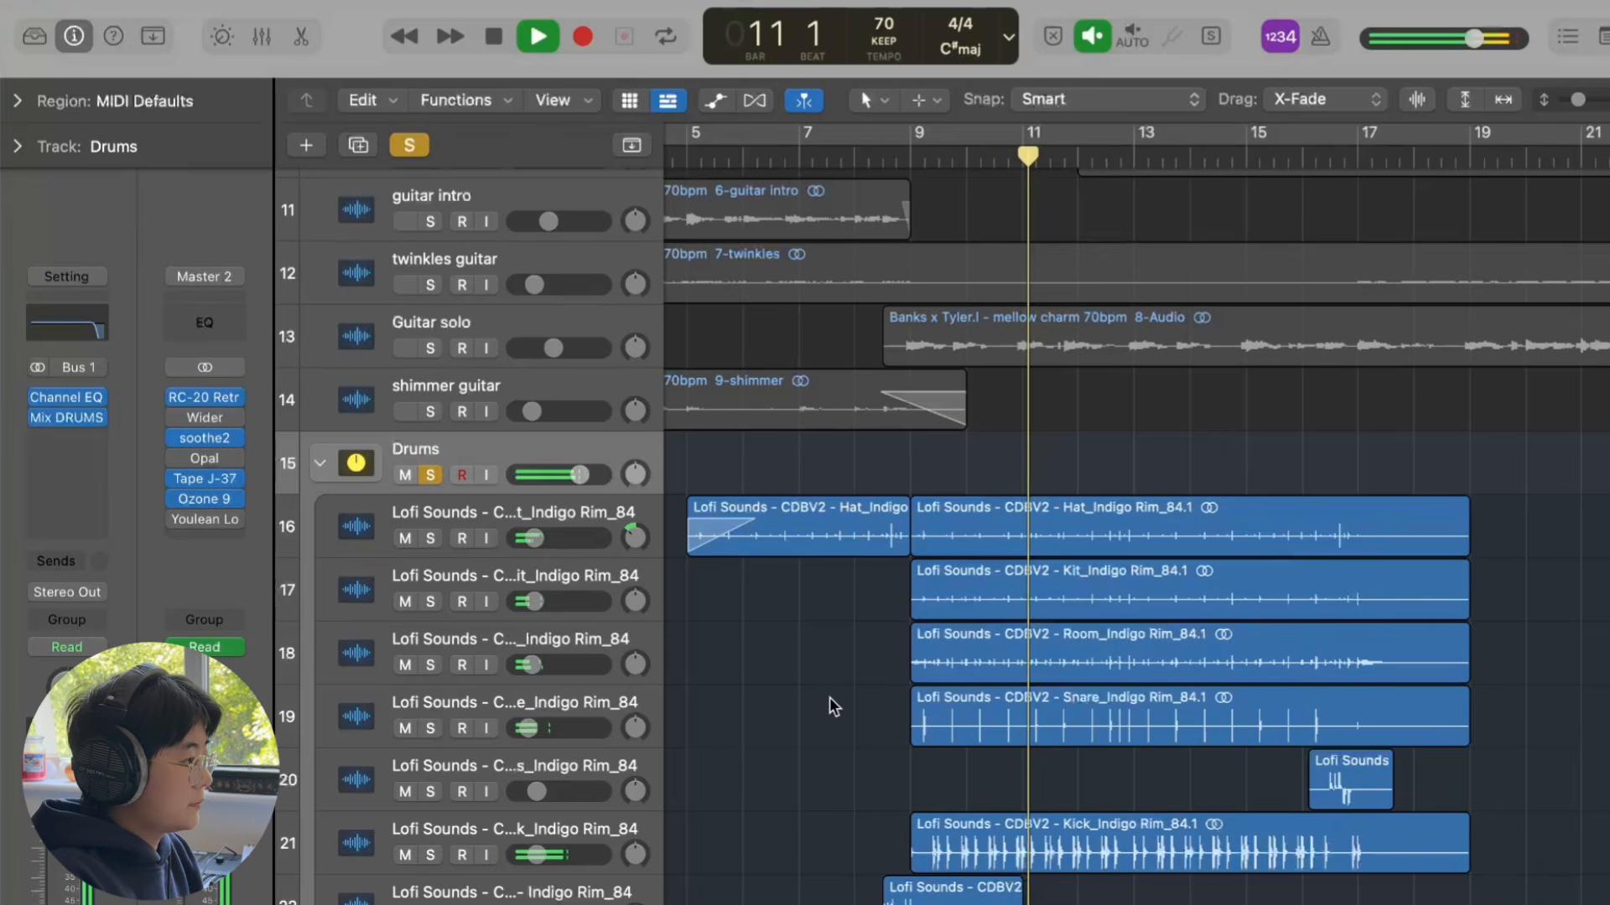
{"action": "scroll", "coordinate": [828, 697], "scroll_direction": "down", "scroll_amount": 2}
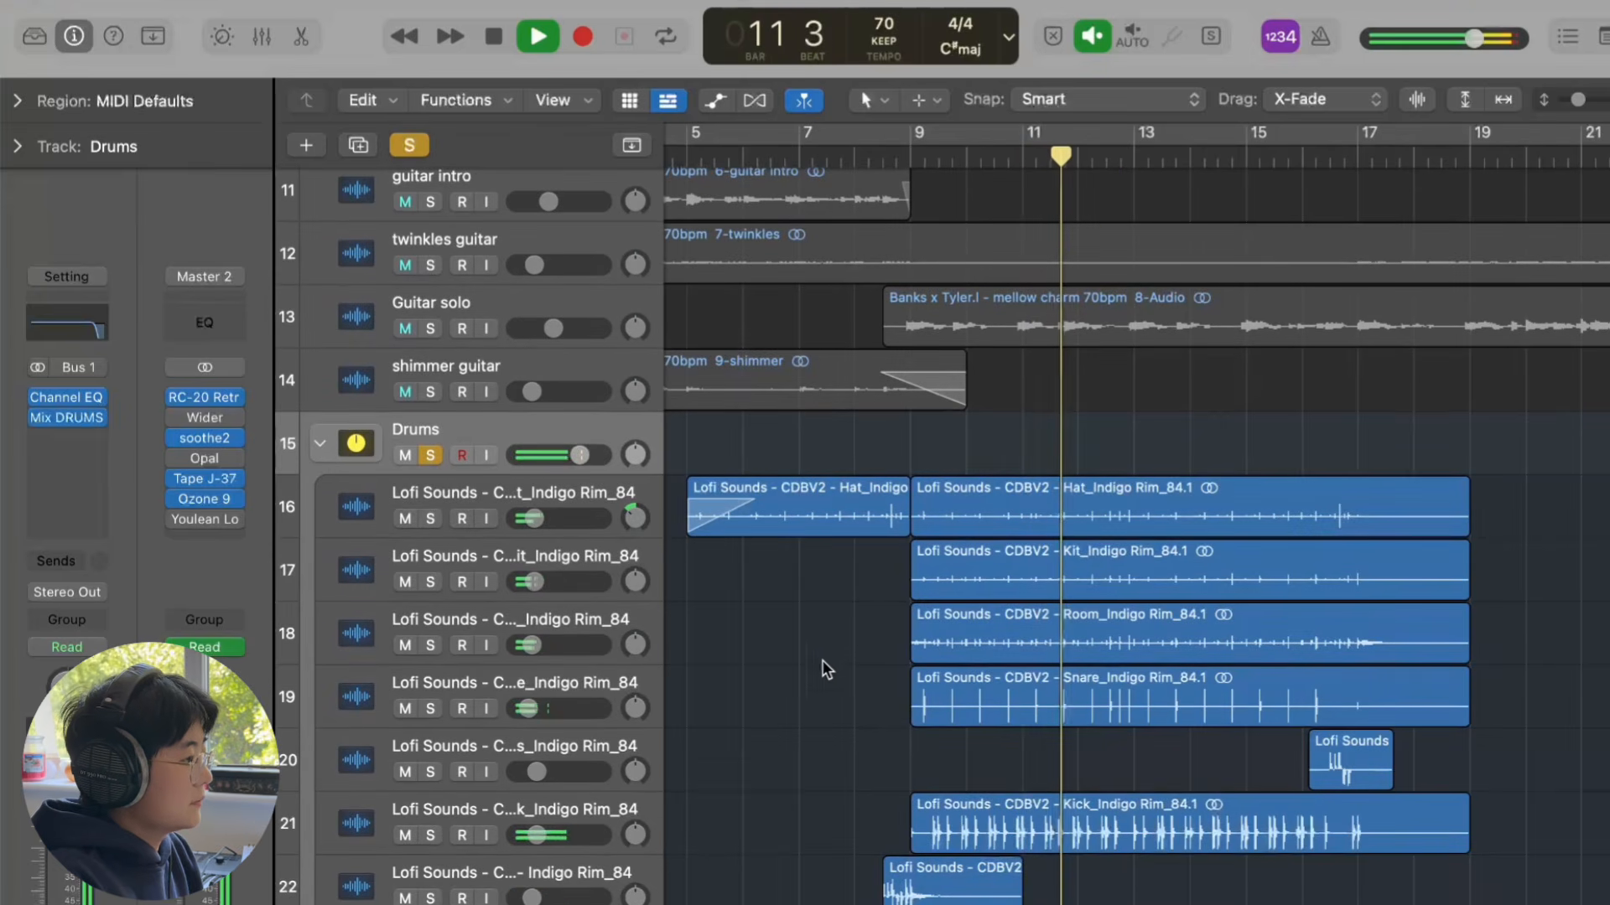
{"action": "key", "text": "space"}
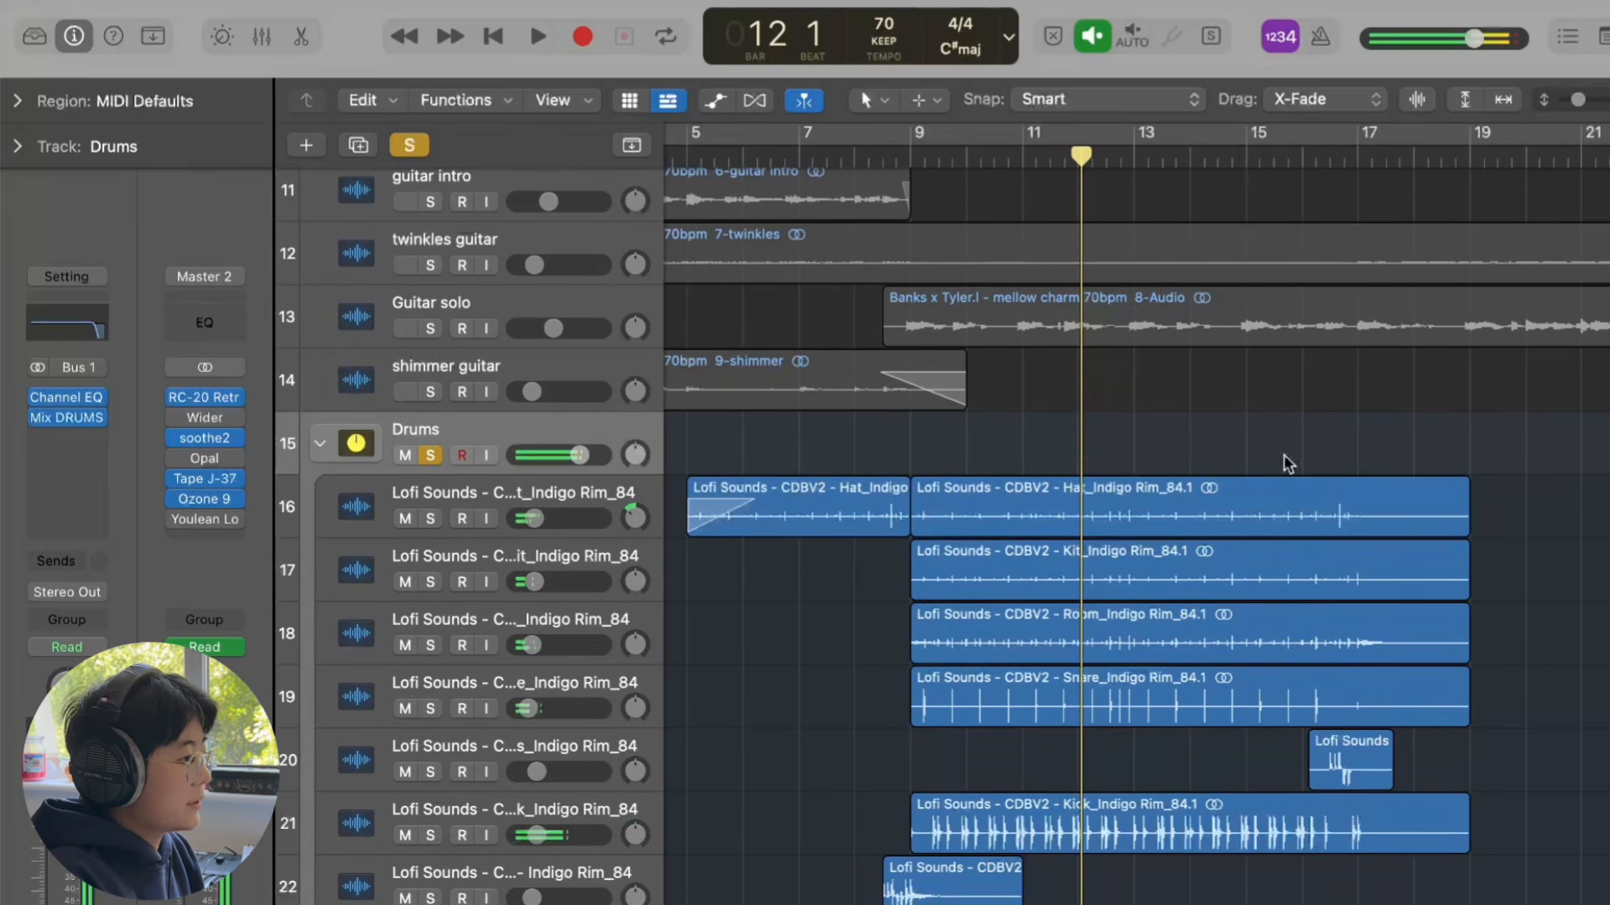
Step: Play the soloed drums from bar 16 to hear the fill on track 20
{"action": "left_click", "coordinate": [1312, 161]}
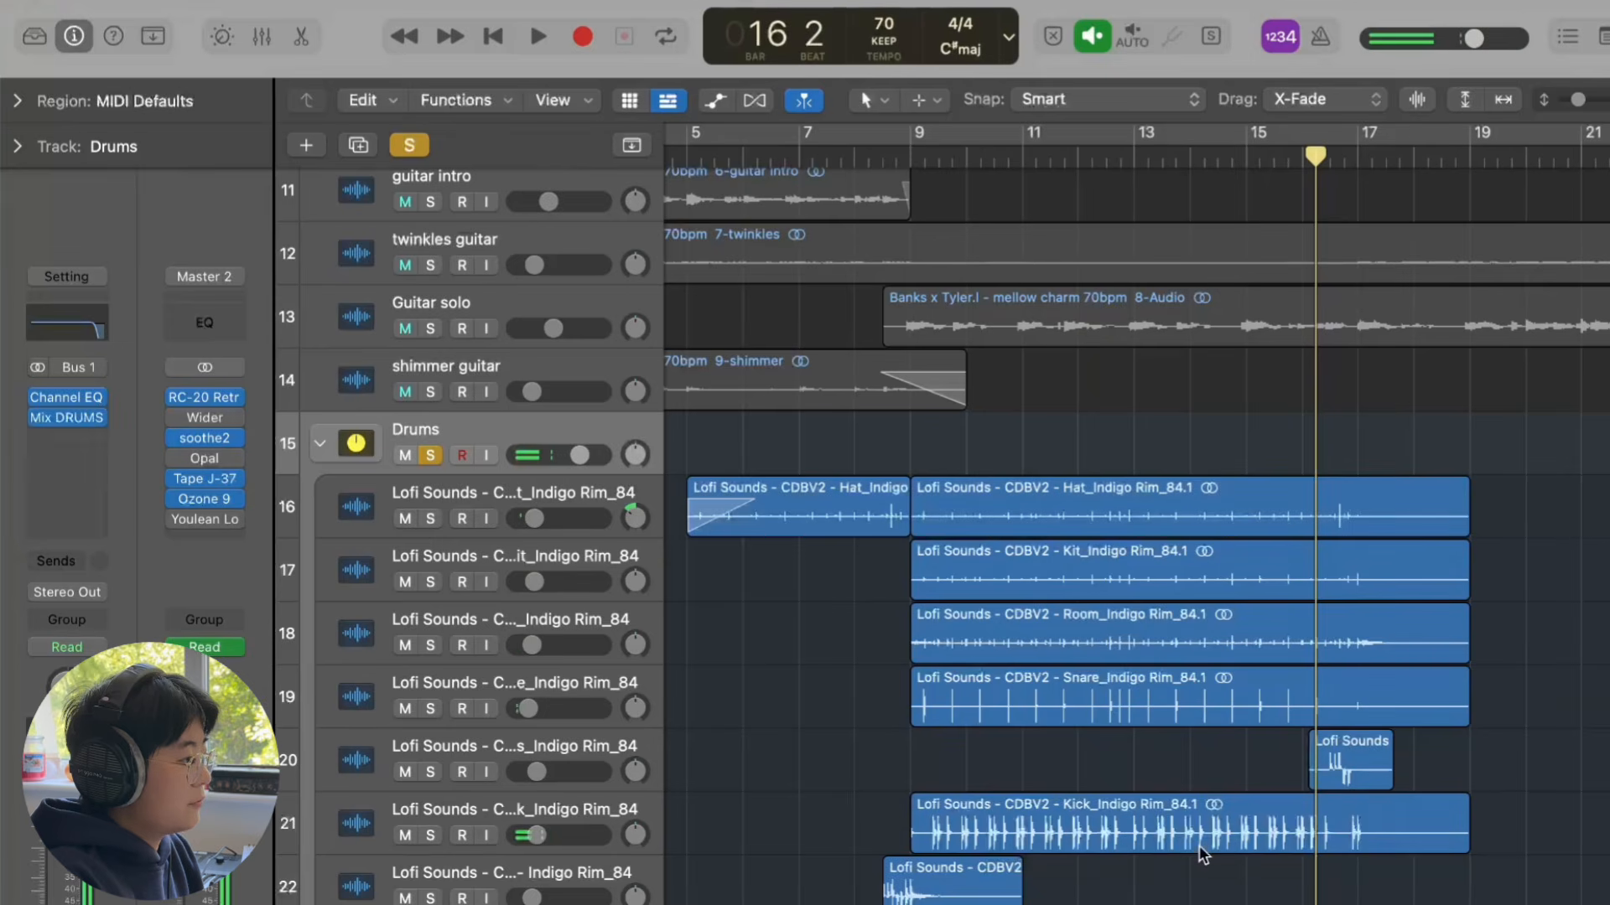
{"action": "scroll", "coordinate": [1198, 845], "scroll_direction": "right", "scroll_amount": 1}
{"action": "key", "text": "space"}
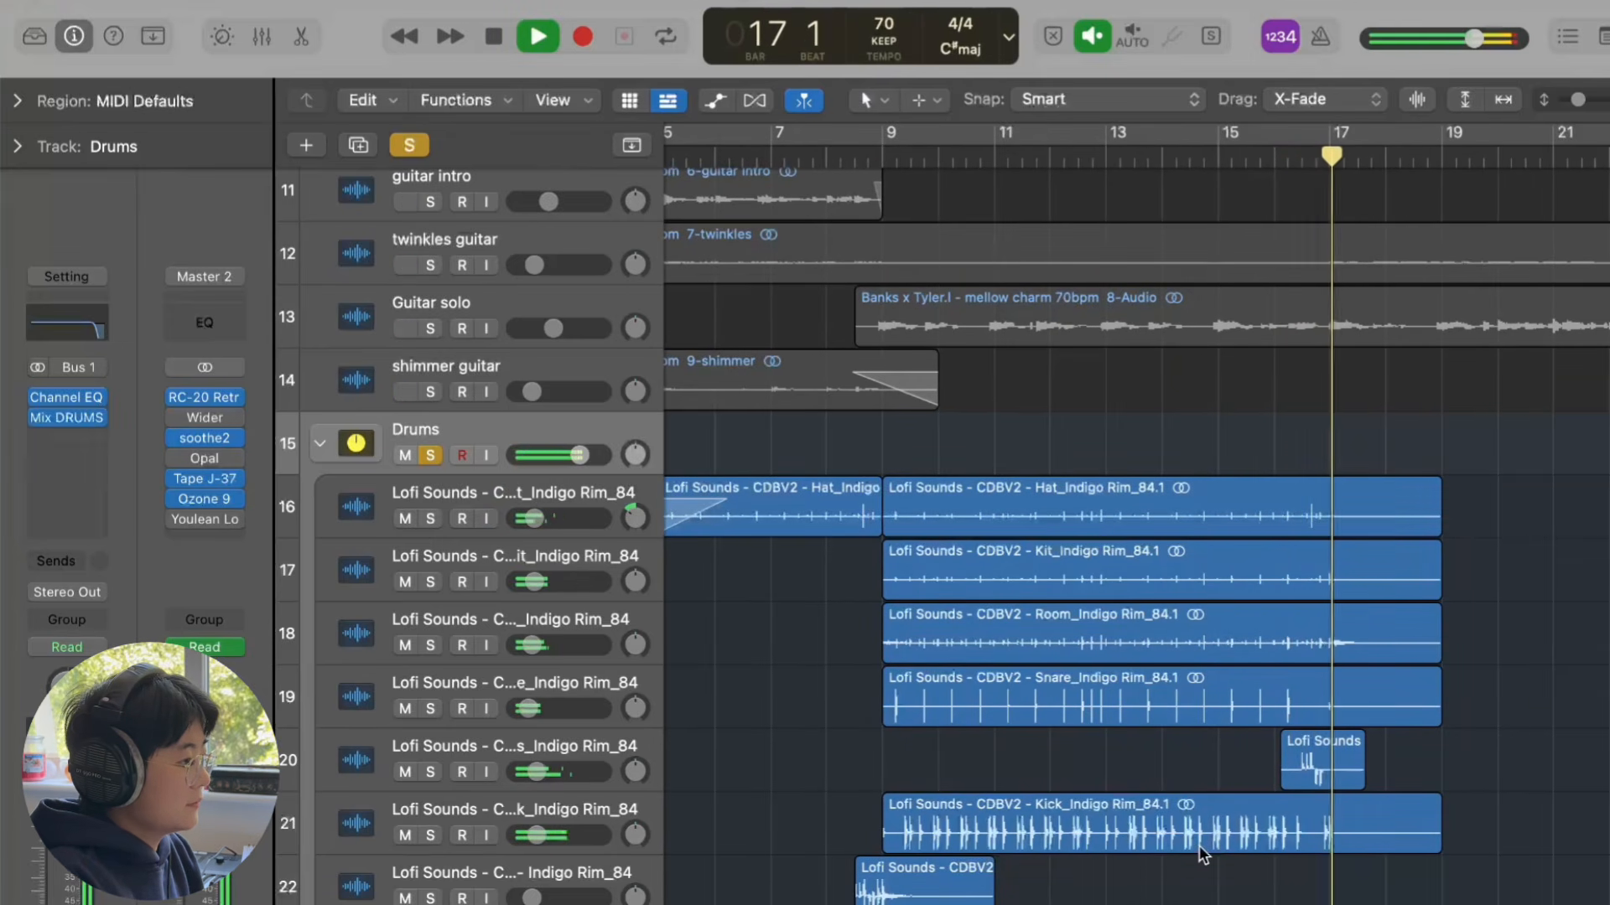
Step: Stop playback and select drum tracks 16 to 19 in turn to inspect their channel strips
{"action": "key", "text": "space"}
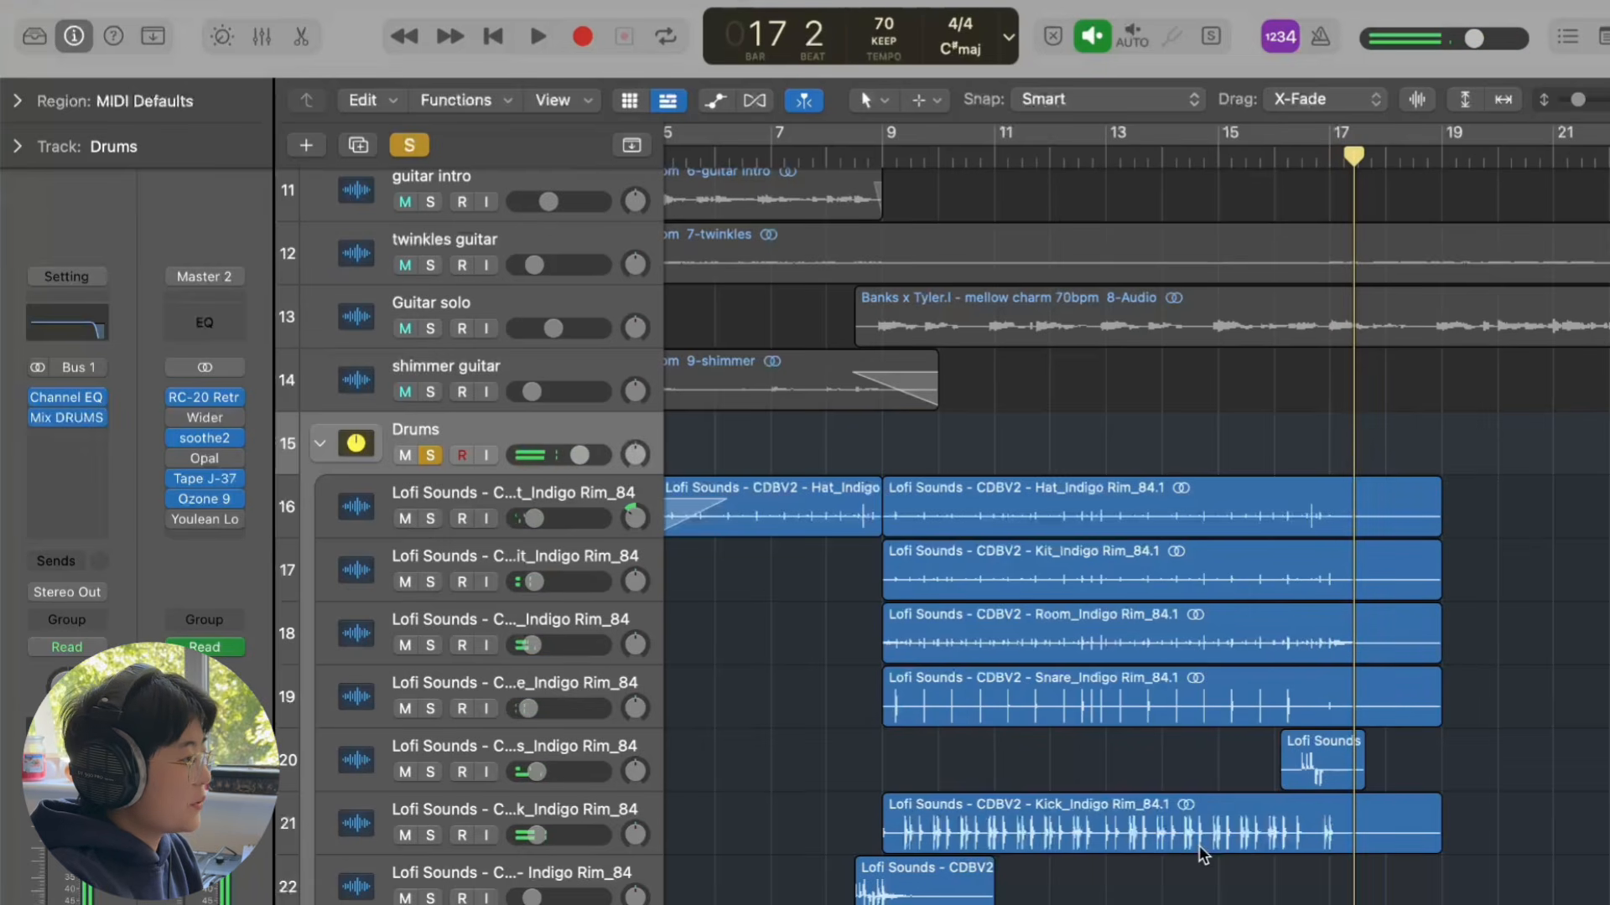
{"action": "left_click", "coordinate": [584, 509]}
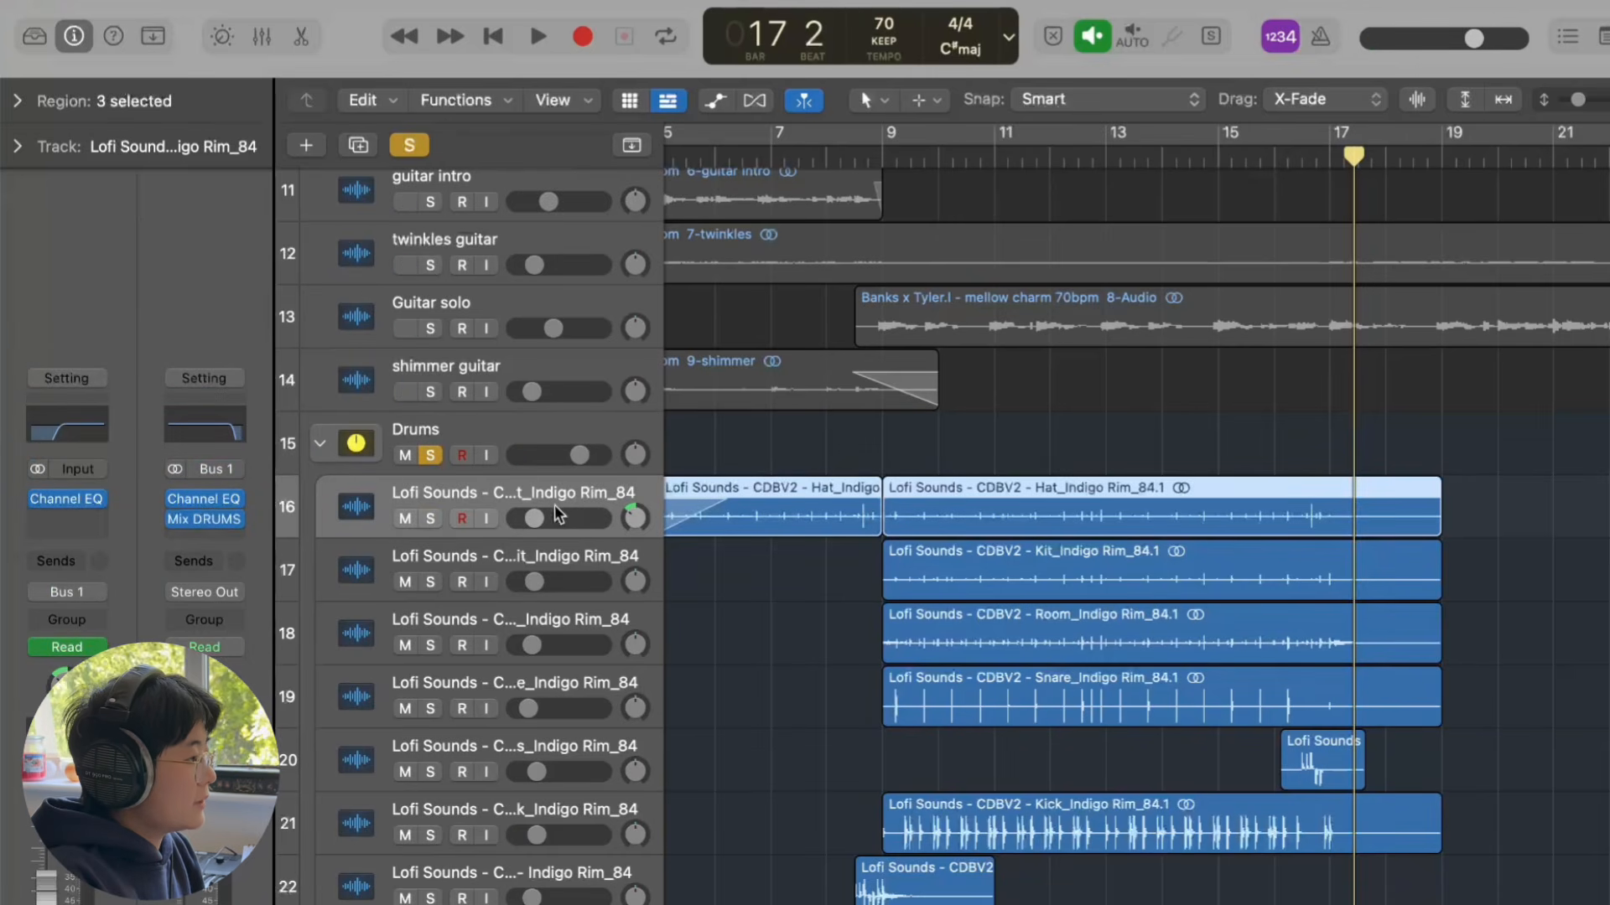
{"action": "left_click", "coordinate": [538, 570]}
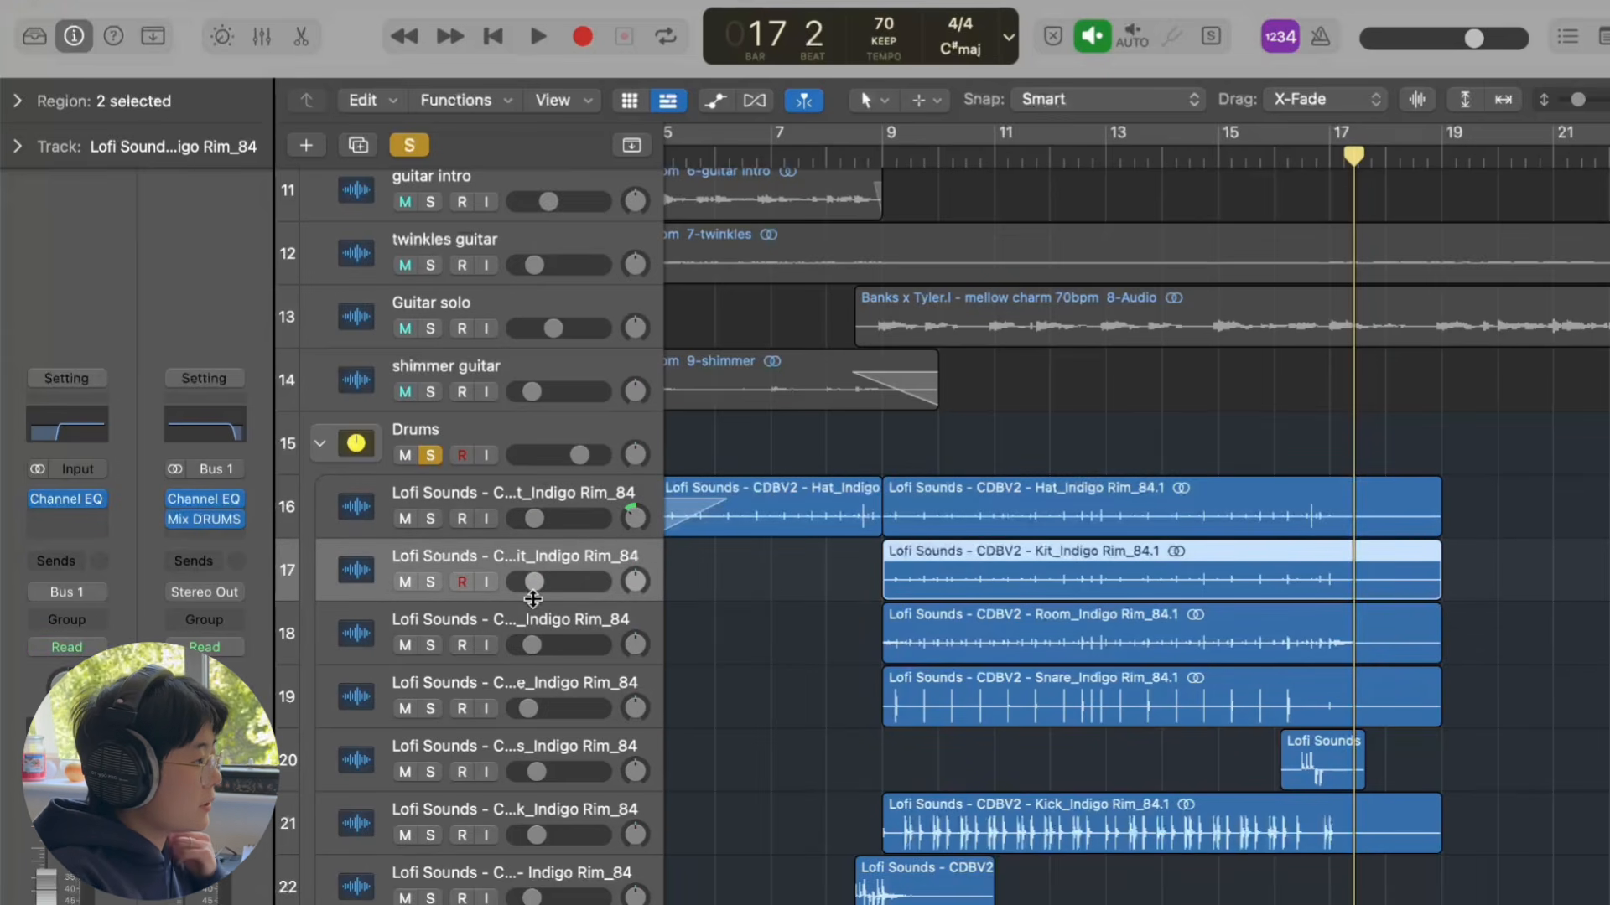
{"action": "left_click", "coordinate": [535, 630]}
{"action": "left_click", "coordinate": [559, 685]}
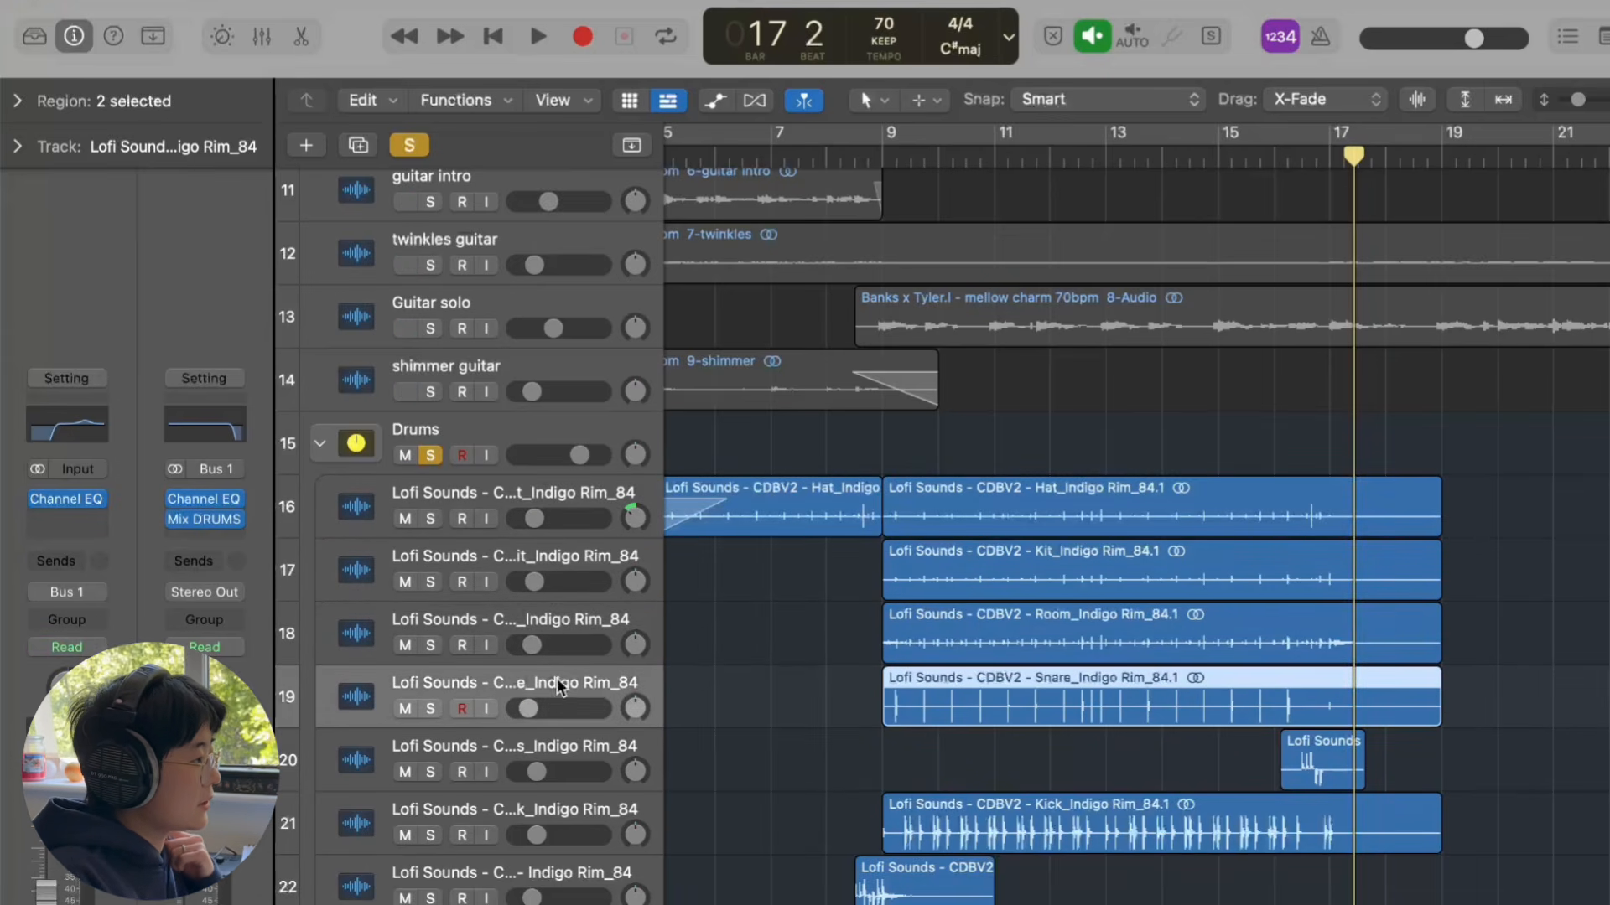
Step: View the Channel EQ curve on the Room_Indigo Rim_84 track and close its window
{"action": "left_click", "coordinate": [553, 620]}
{"action": "left_click", "coordinate": [63, 432]}
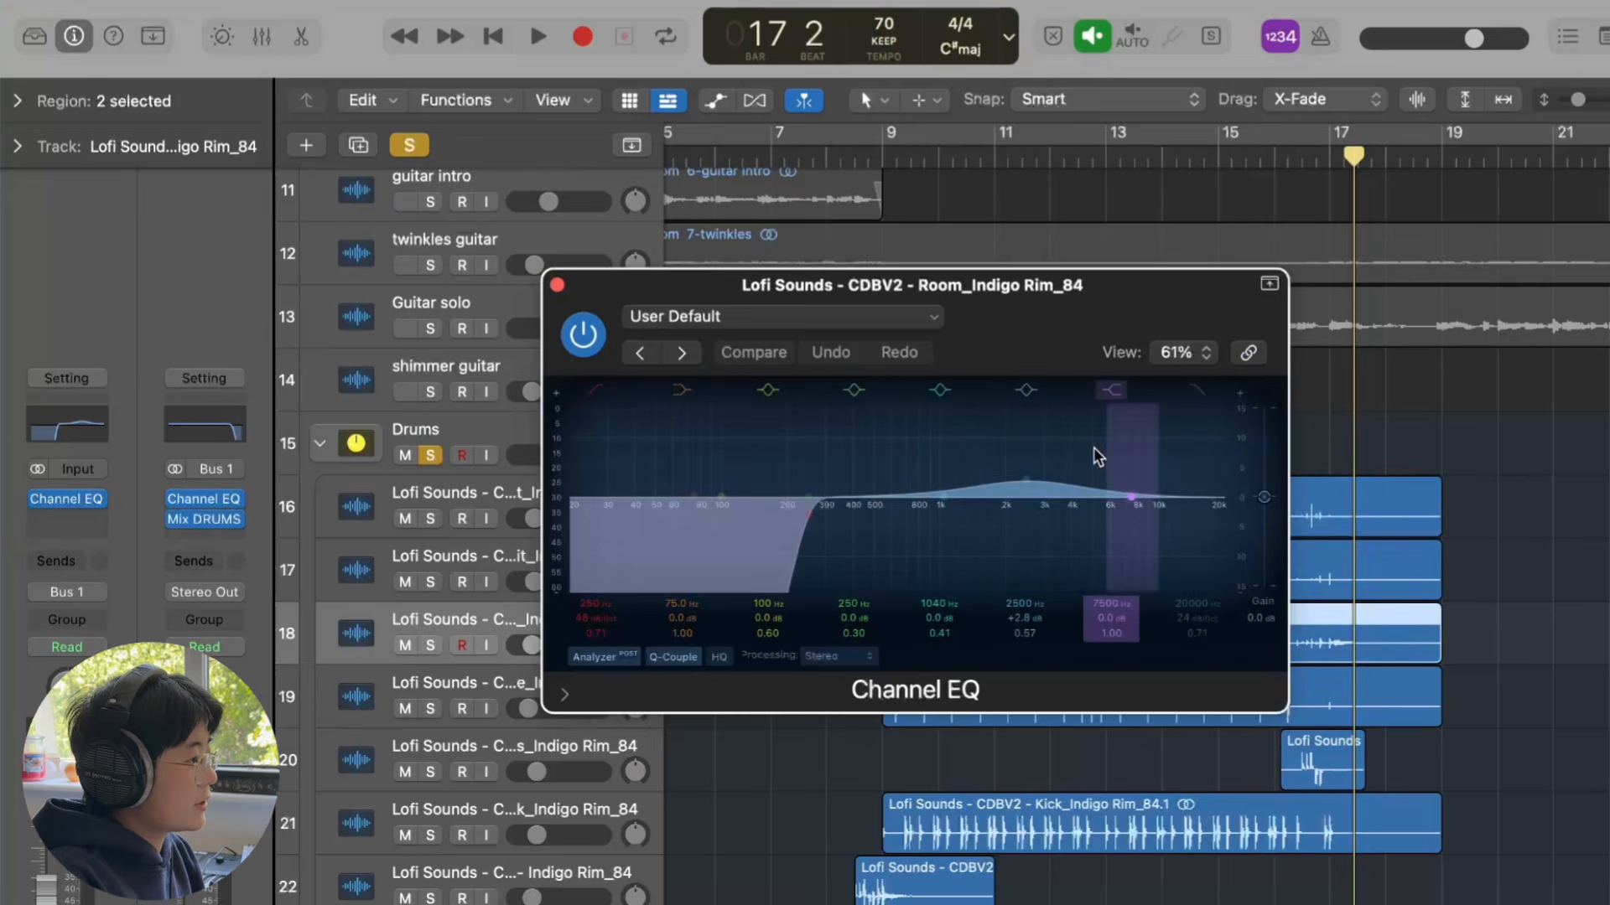
{"action": "left_click", "coordinate": [559, 288]}
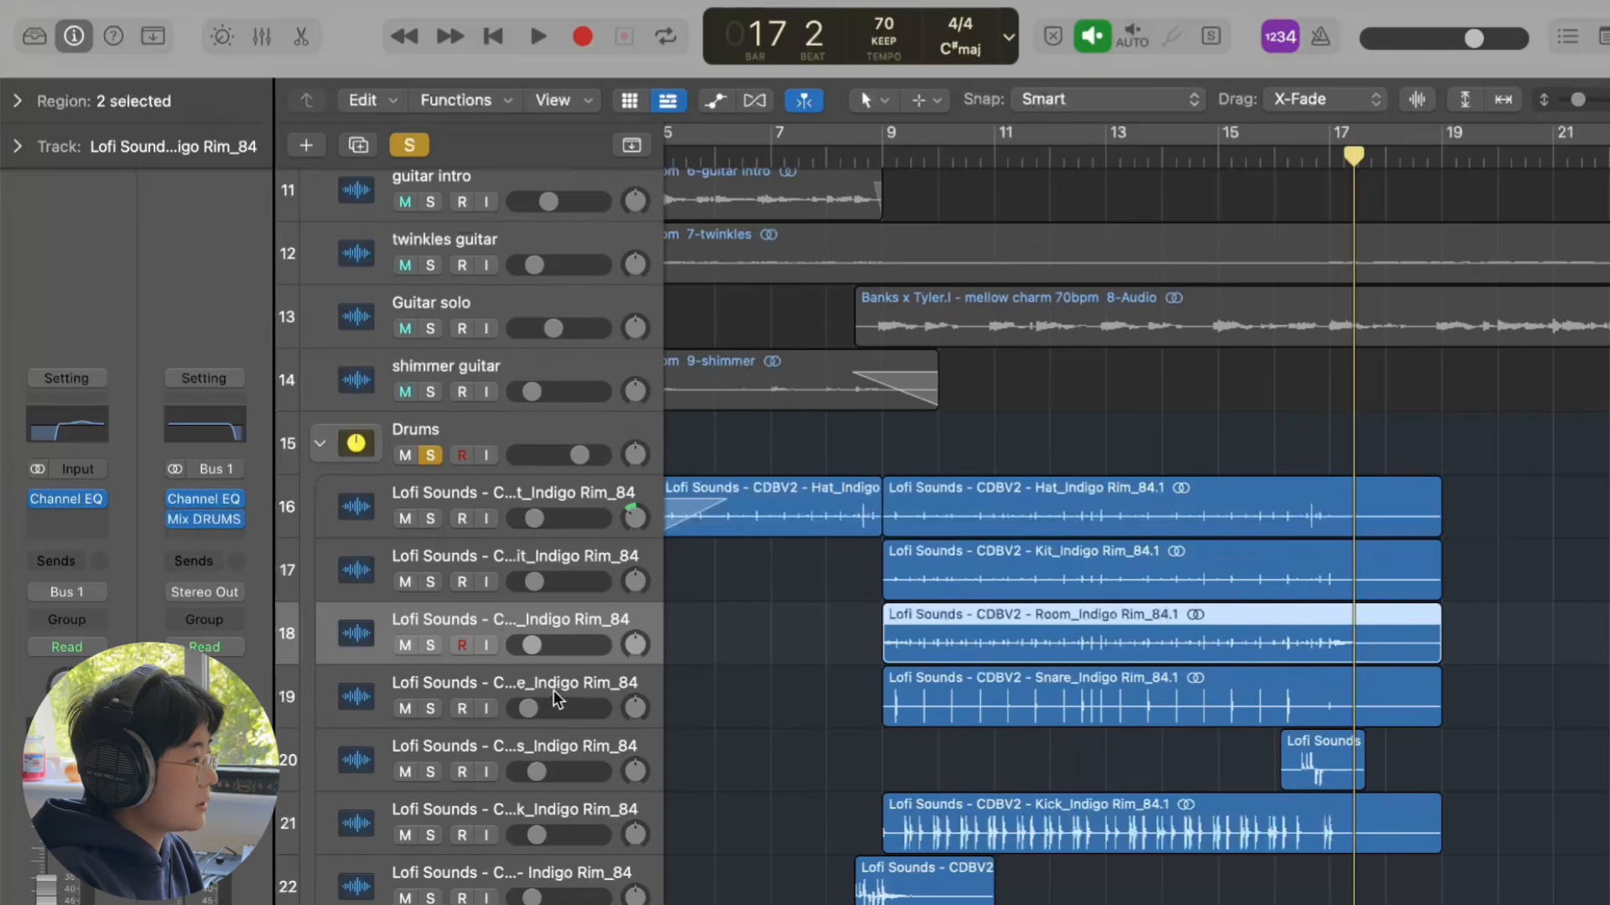
Step: Select drum tracks 19 to 21 in turn, checking the Channel EQ on track 20
{"action": "left_click", "coordinate": [557, 698]}
{"action": "left_click", "coordinate": [574, 752]}
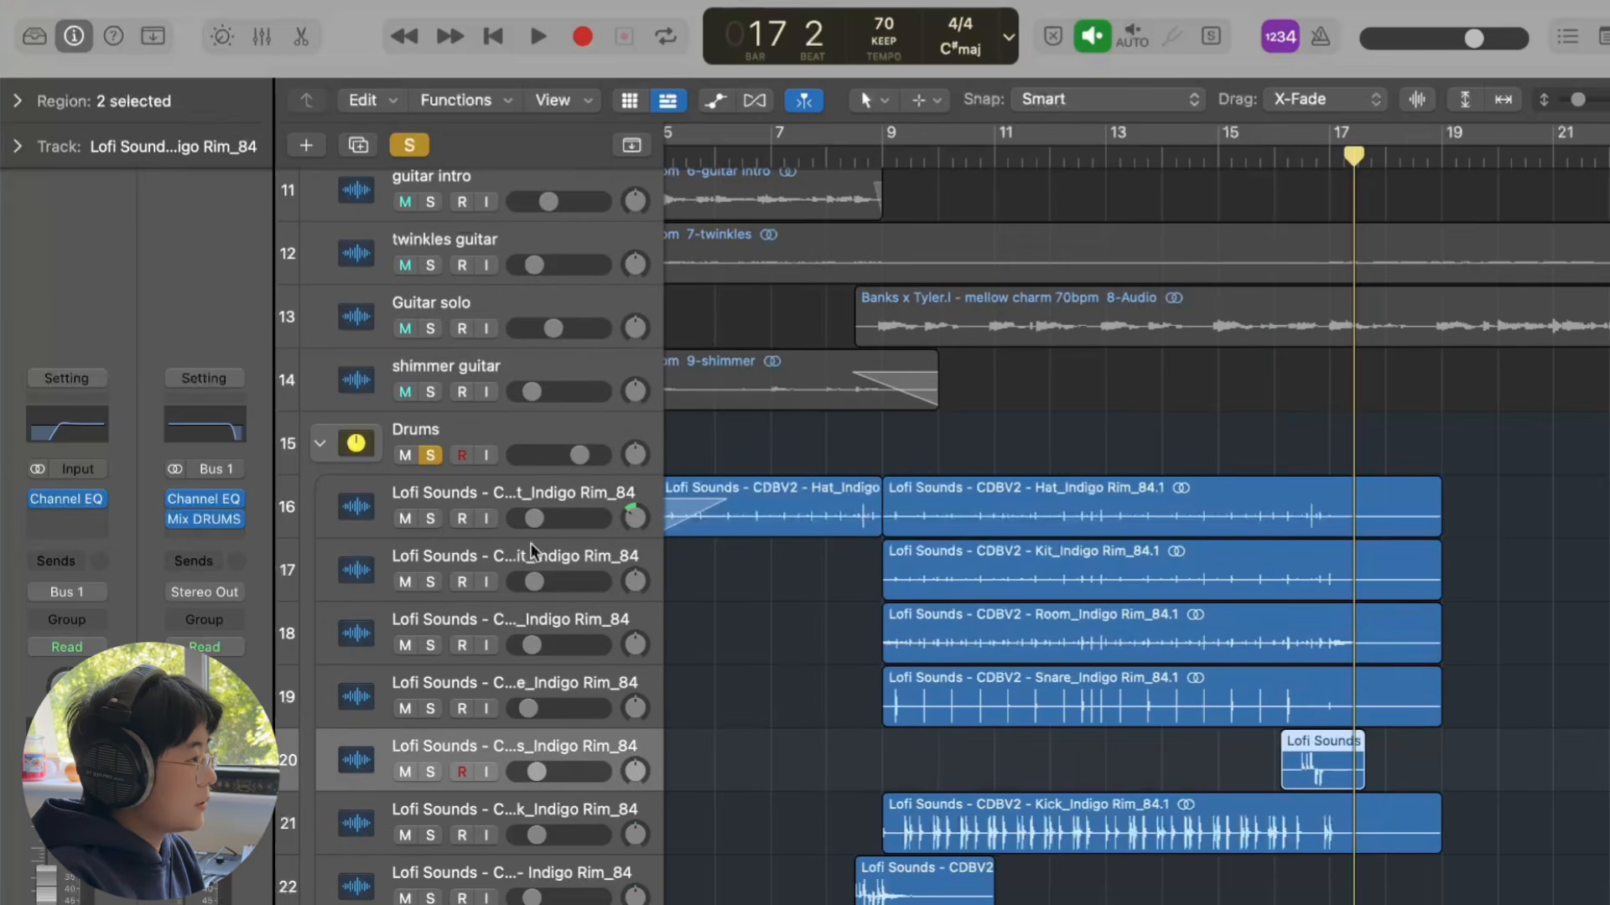
{"action": "left_click", "coordinate": [60, 432]}
{"action": "left_click", "coordinate": [557, 285]}
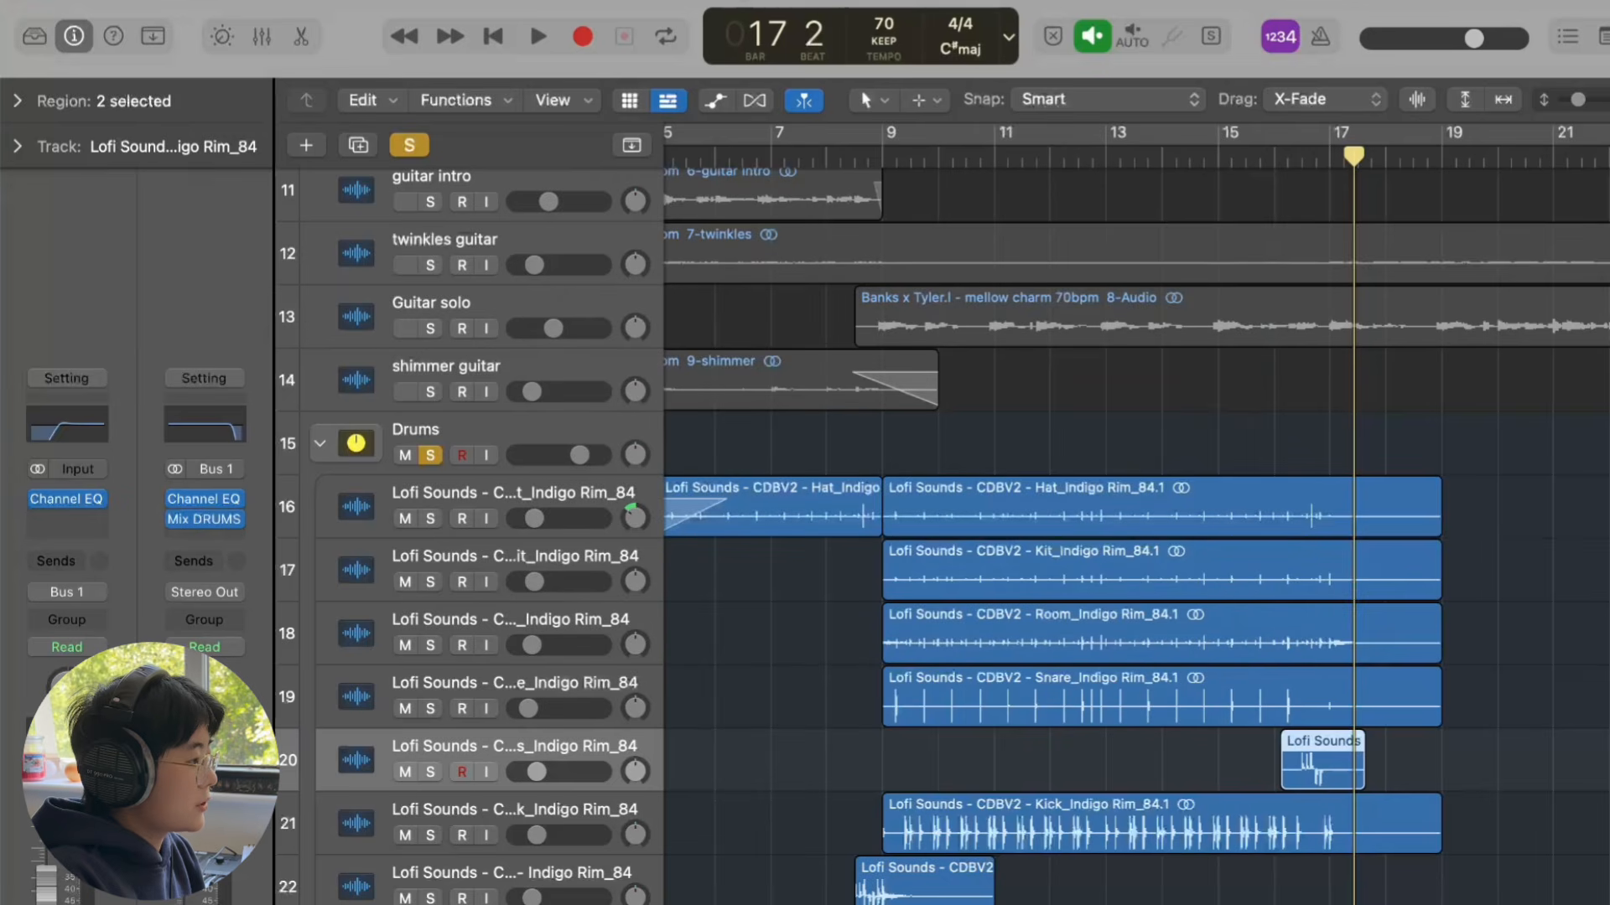
{"action": "left_click", "coordinate": [534, 818]}
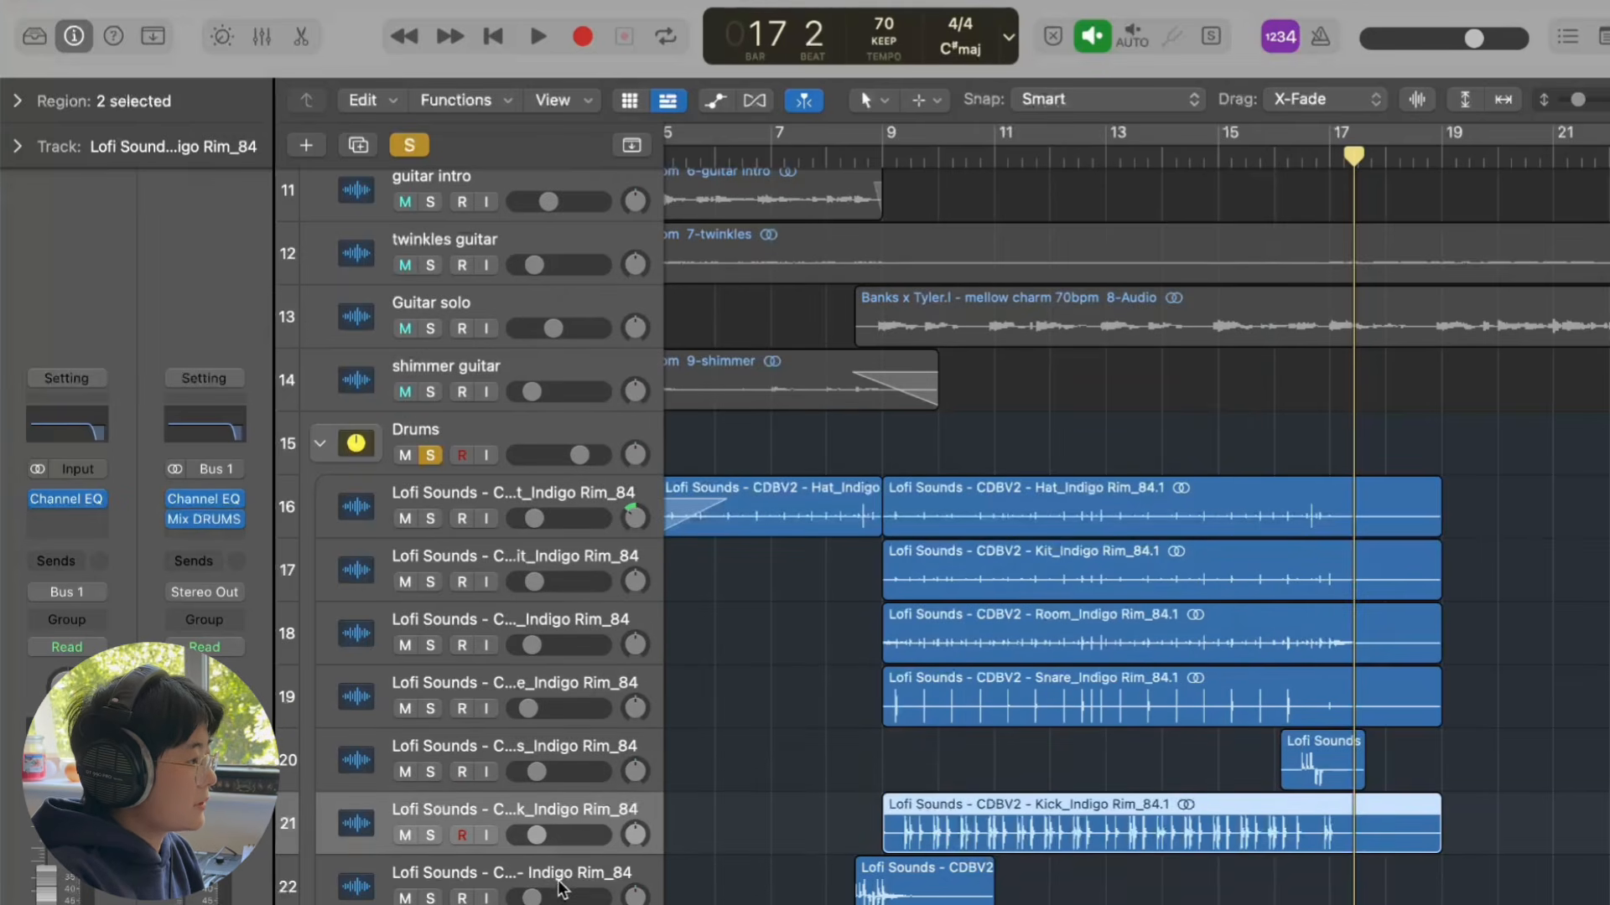
Step: Solo the Hat_Indigo Rim_84 track and play it from bar 9 to about bar 10
{"action": "left_click", "coordinate": [452, 502]}
{"action": "left_click", "coordinate": [430, 518]}
{"action": "key", "text": "space"}
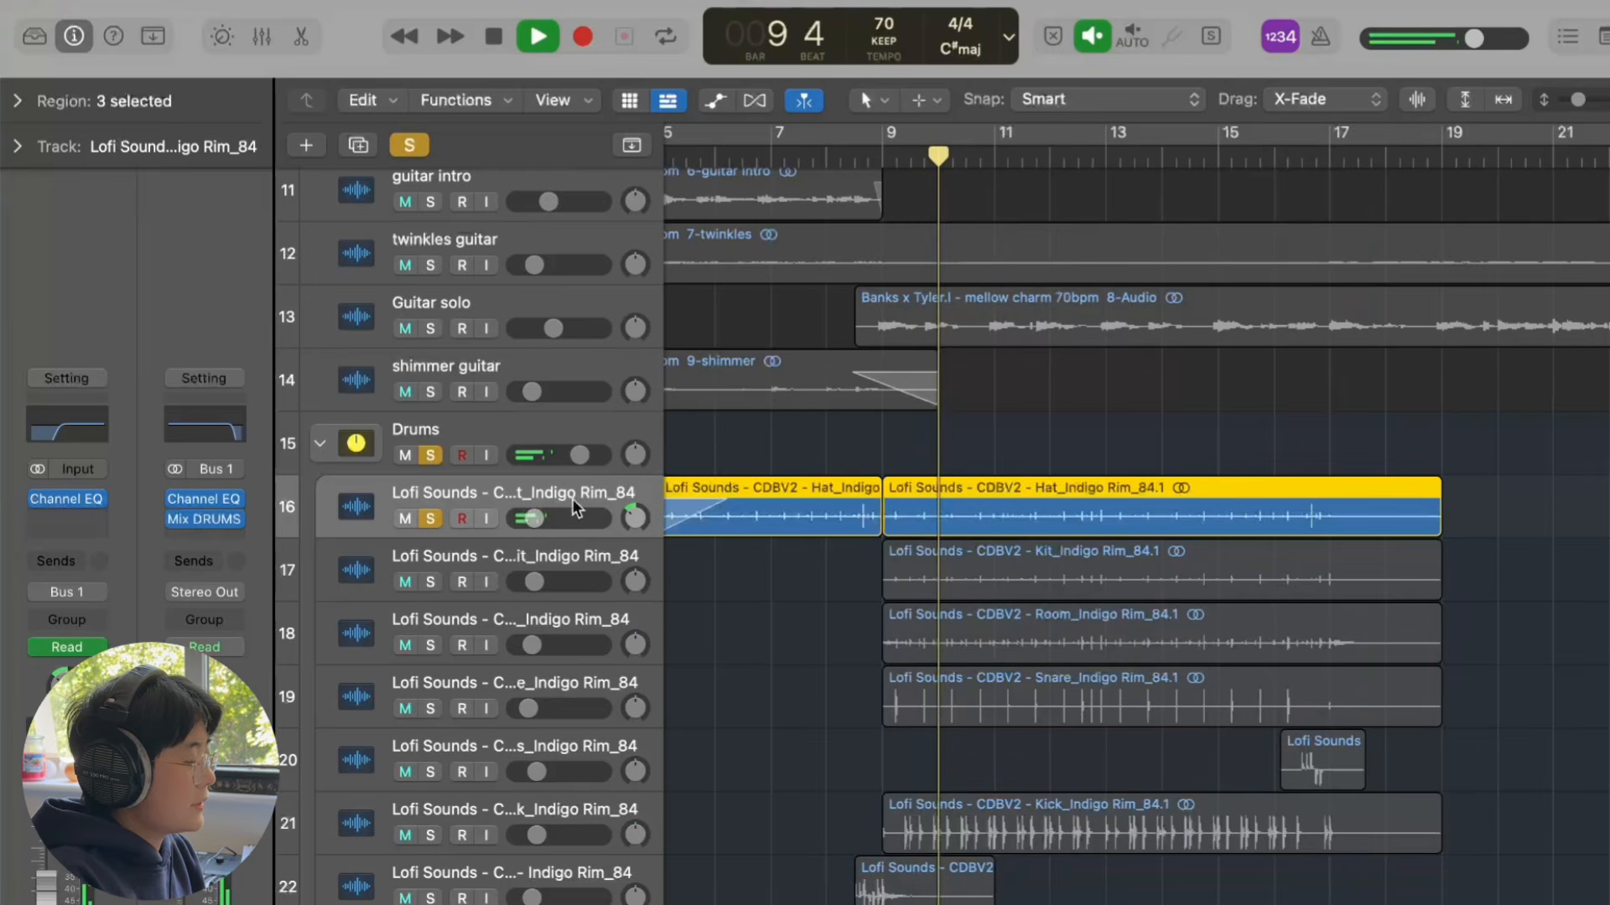
{"action": "key", "text": "space"}
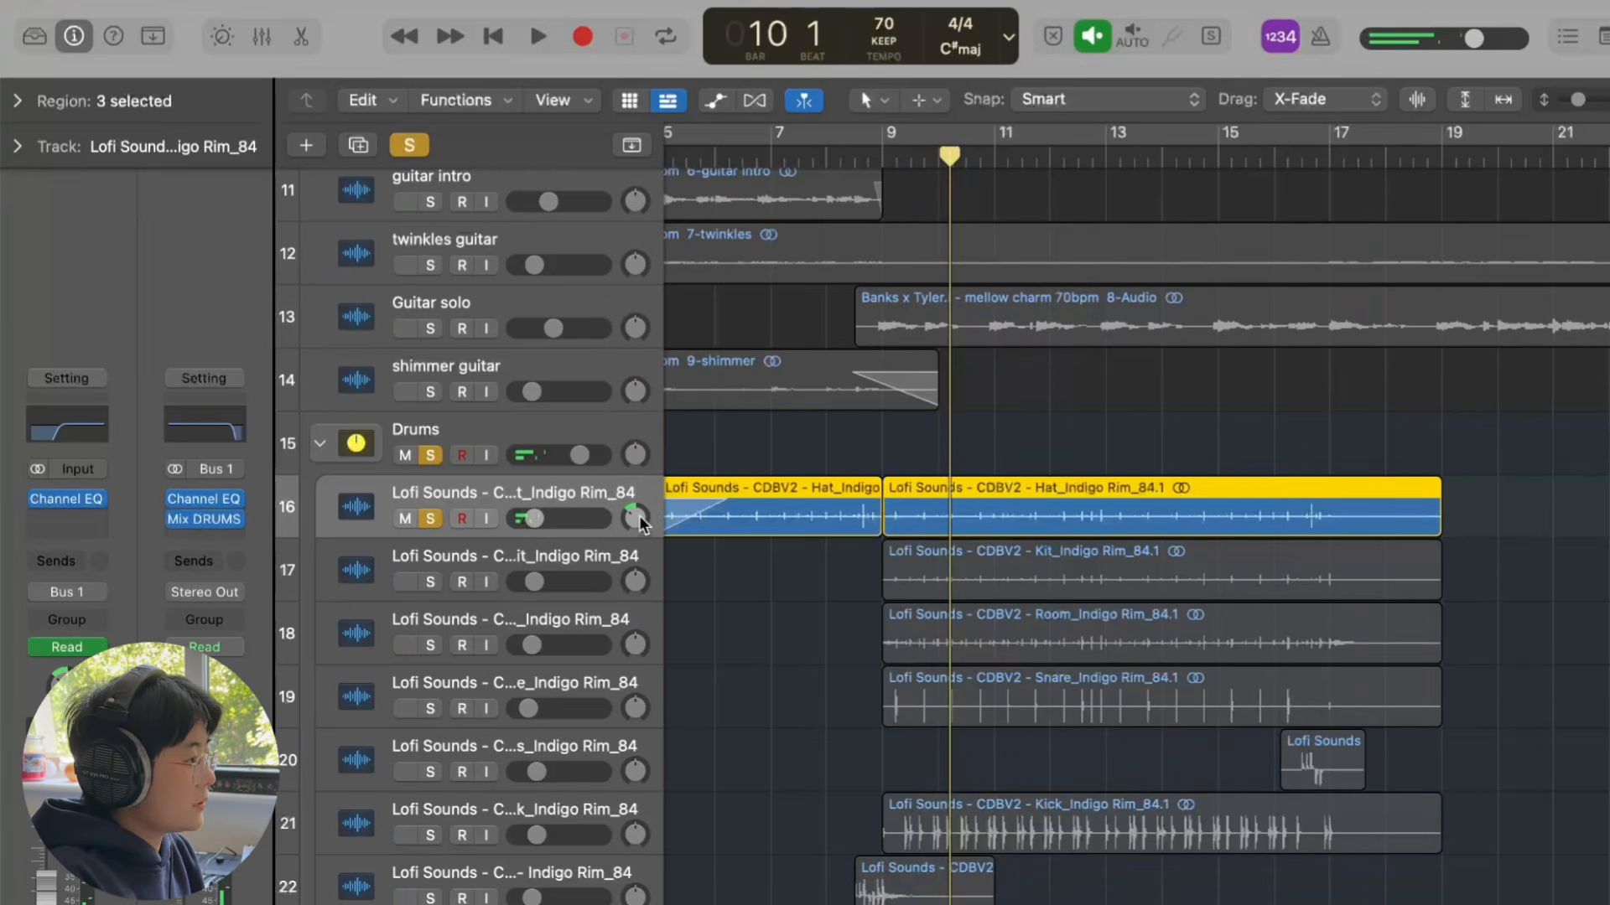
Step: Clear the hat and Drums solos and view the Channel EQ and Mix DRUMS plug-ins on the Drums stack
{"action": "left_click", "coordinate": [546, 420]}
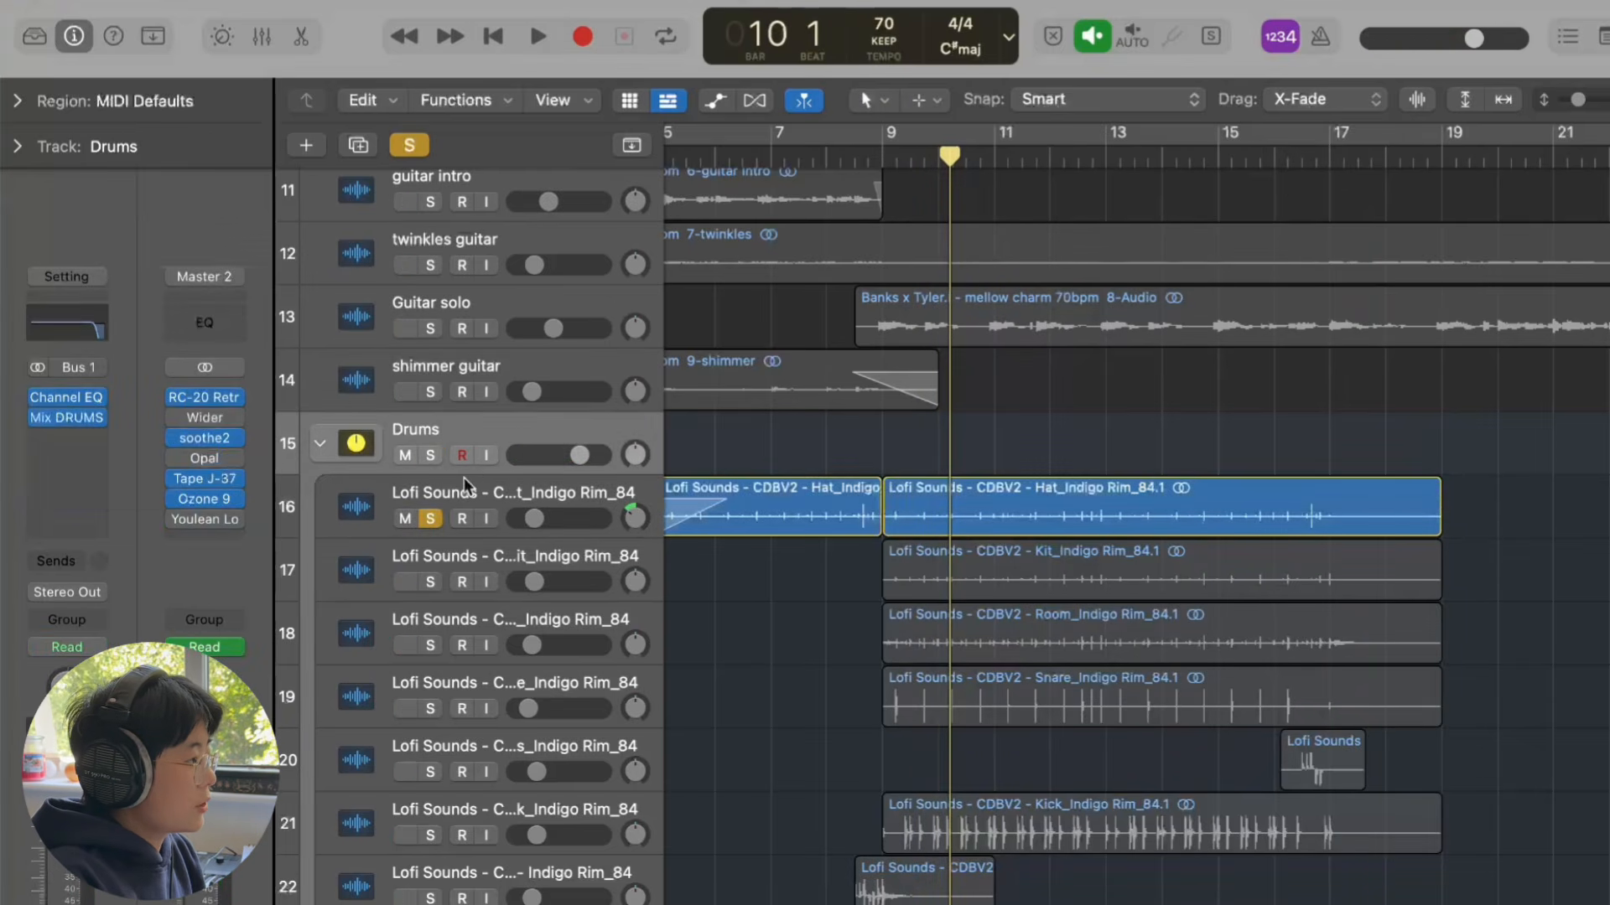
{"action": "left_click", "coordinate": [432, 517]}
{"action": "left_click", "coordinate": [67, 397]}
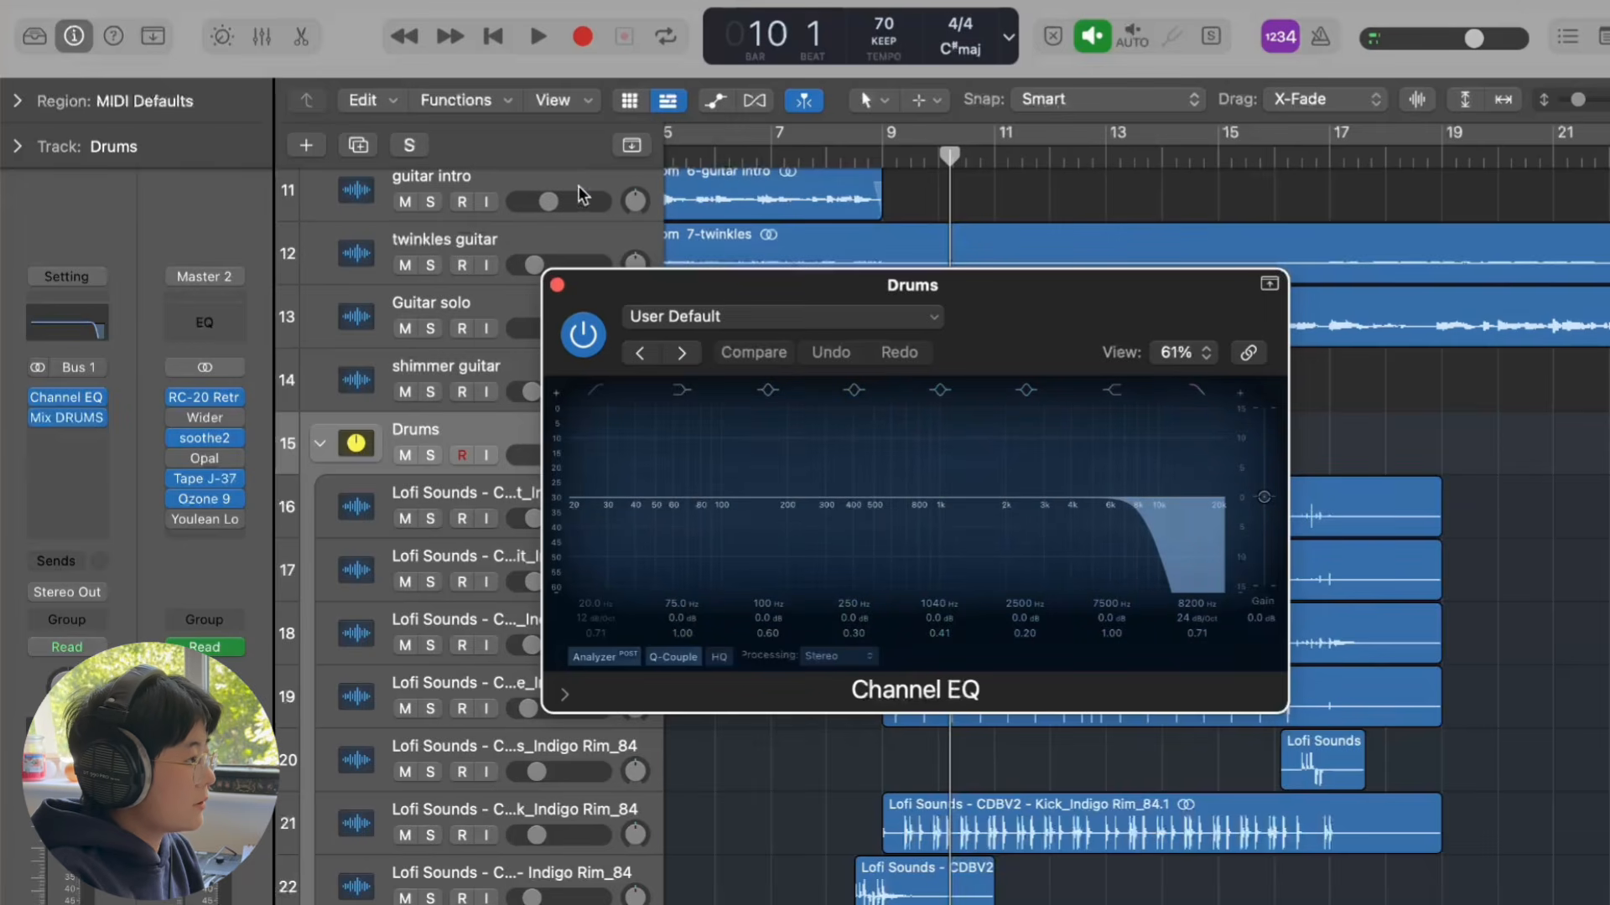
{"action": "left_click", "coordinate": [556, 286]}
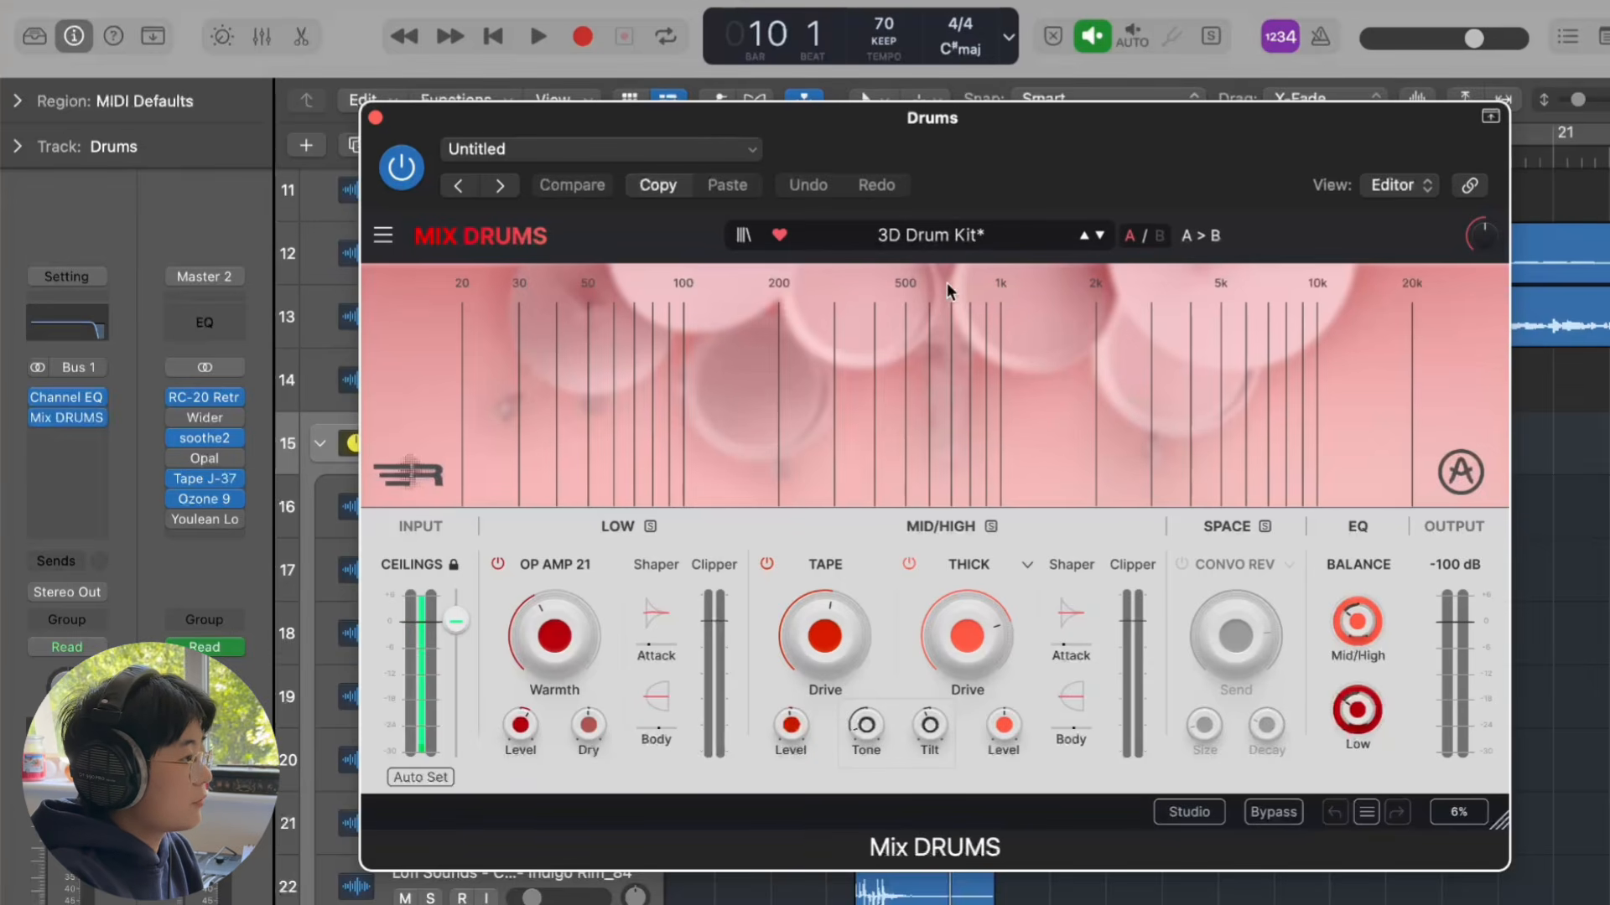
{"action": "left_click", "coordinate": [375, 117]}
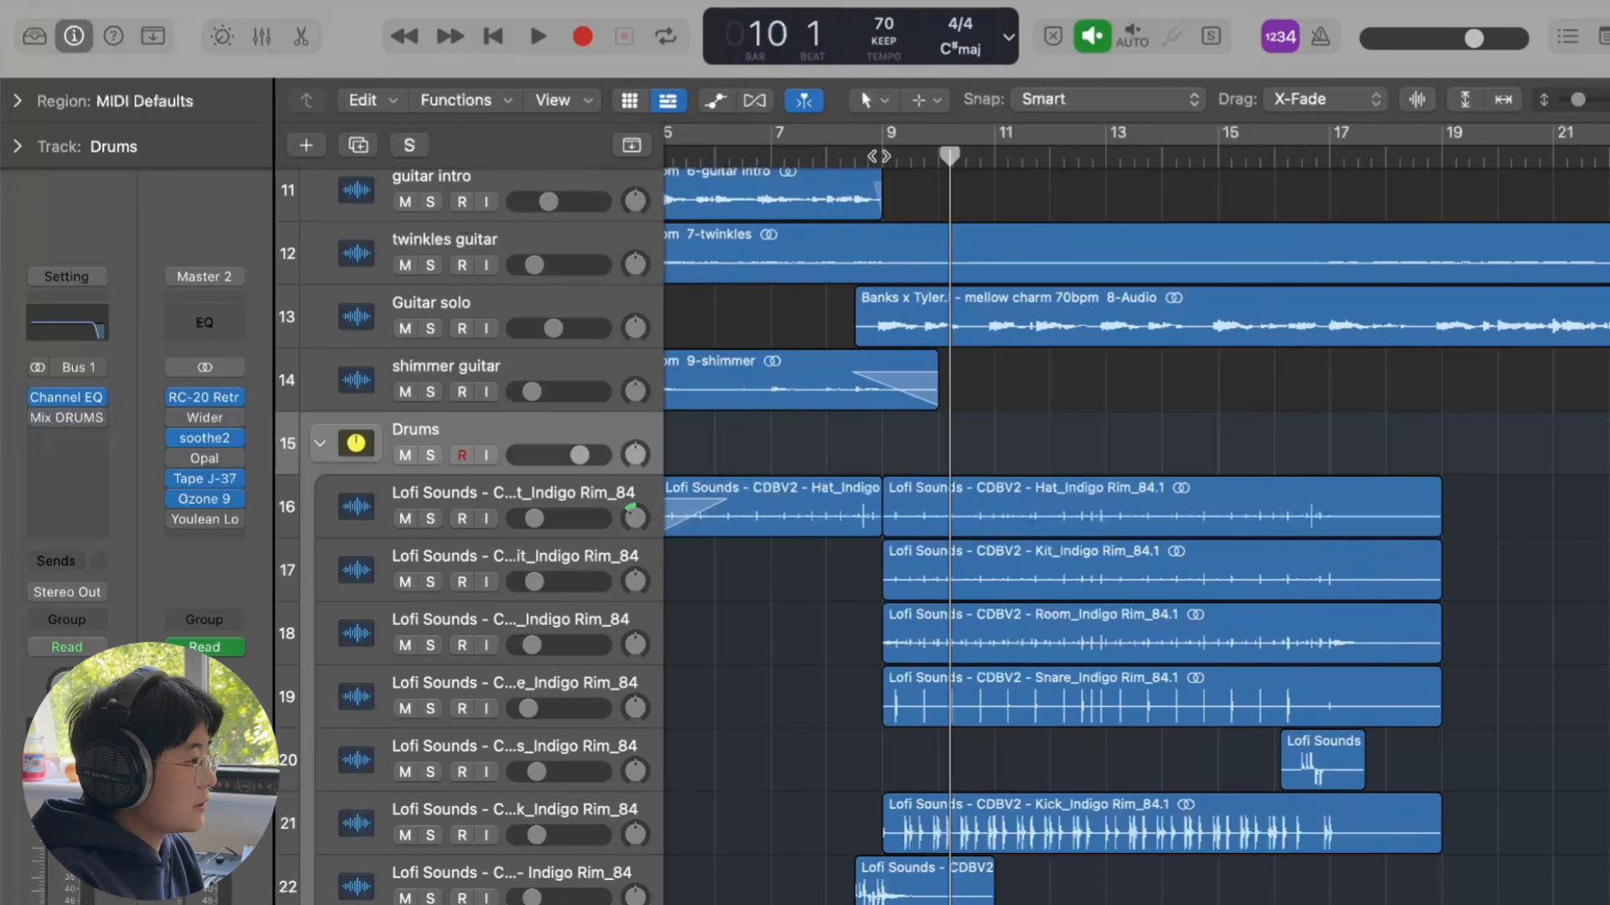
Step: Solo the Drums stack and play it from bar 9 with Mix DRUMS bypassed
{"action": "key", "text": "comma"}
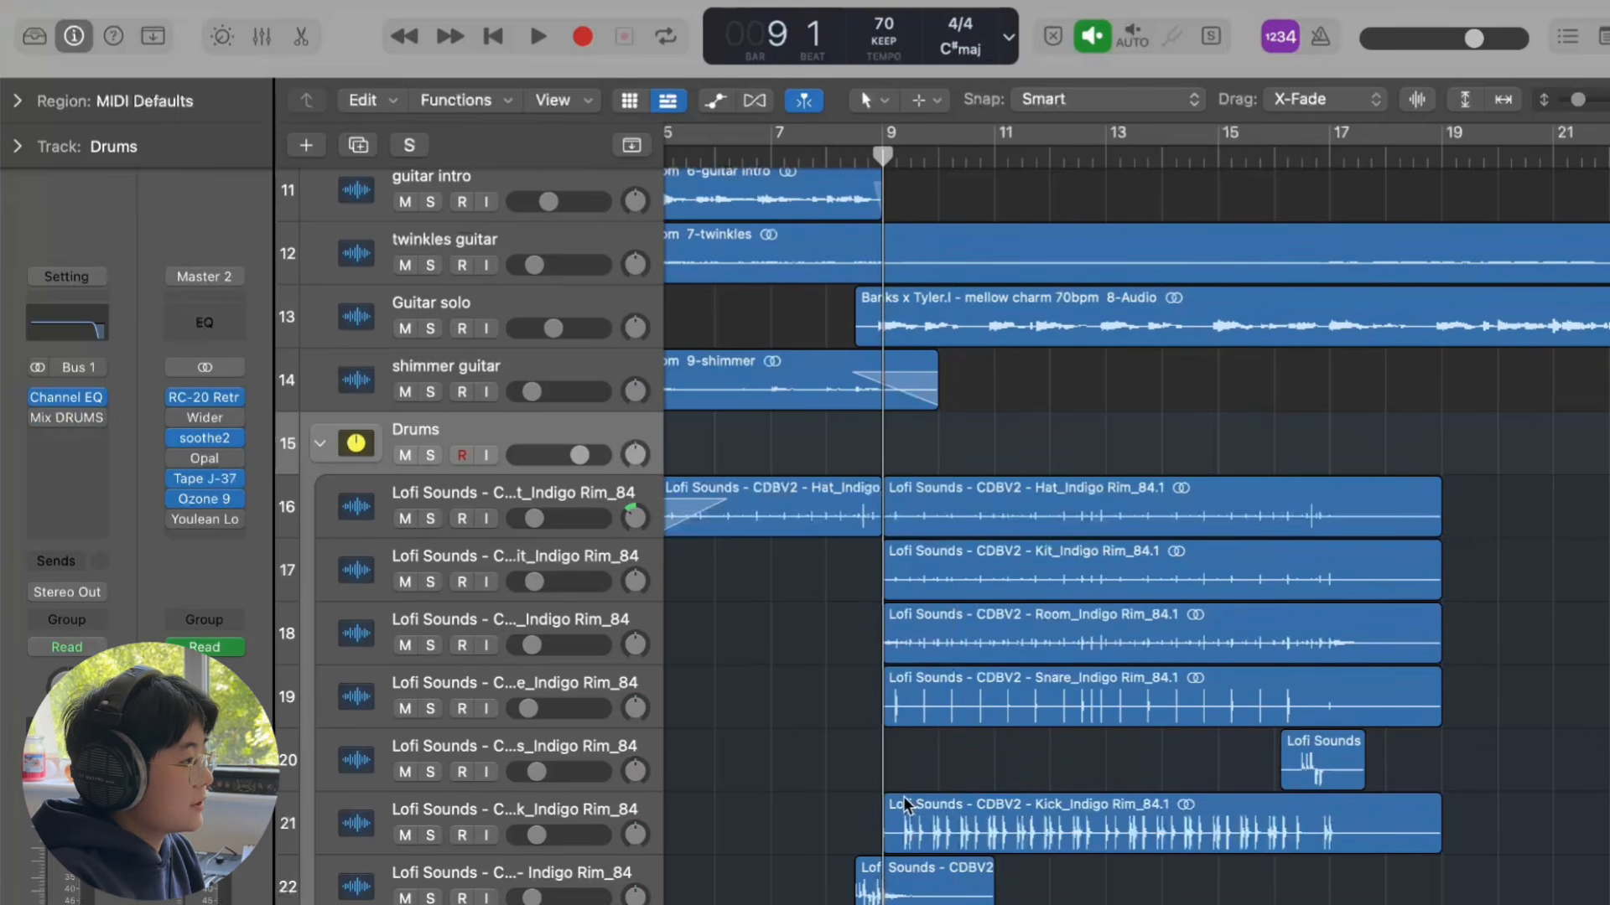
{"action": "key", "text": "s"}
{"action": "key", "text": "space"}
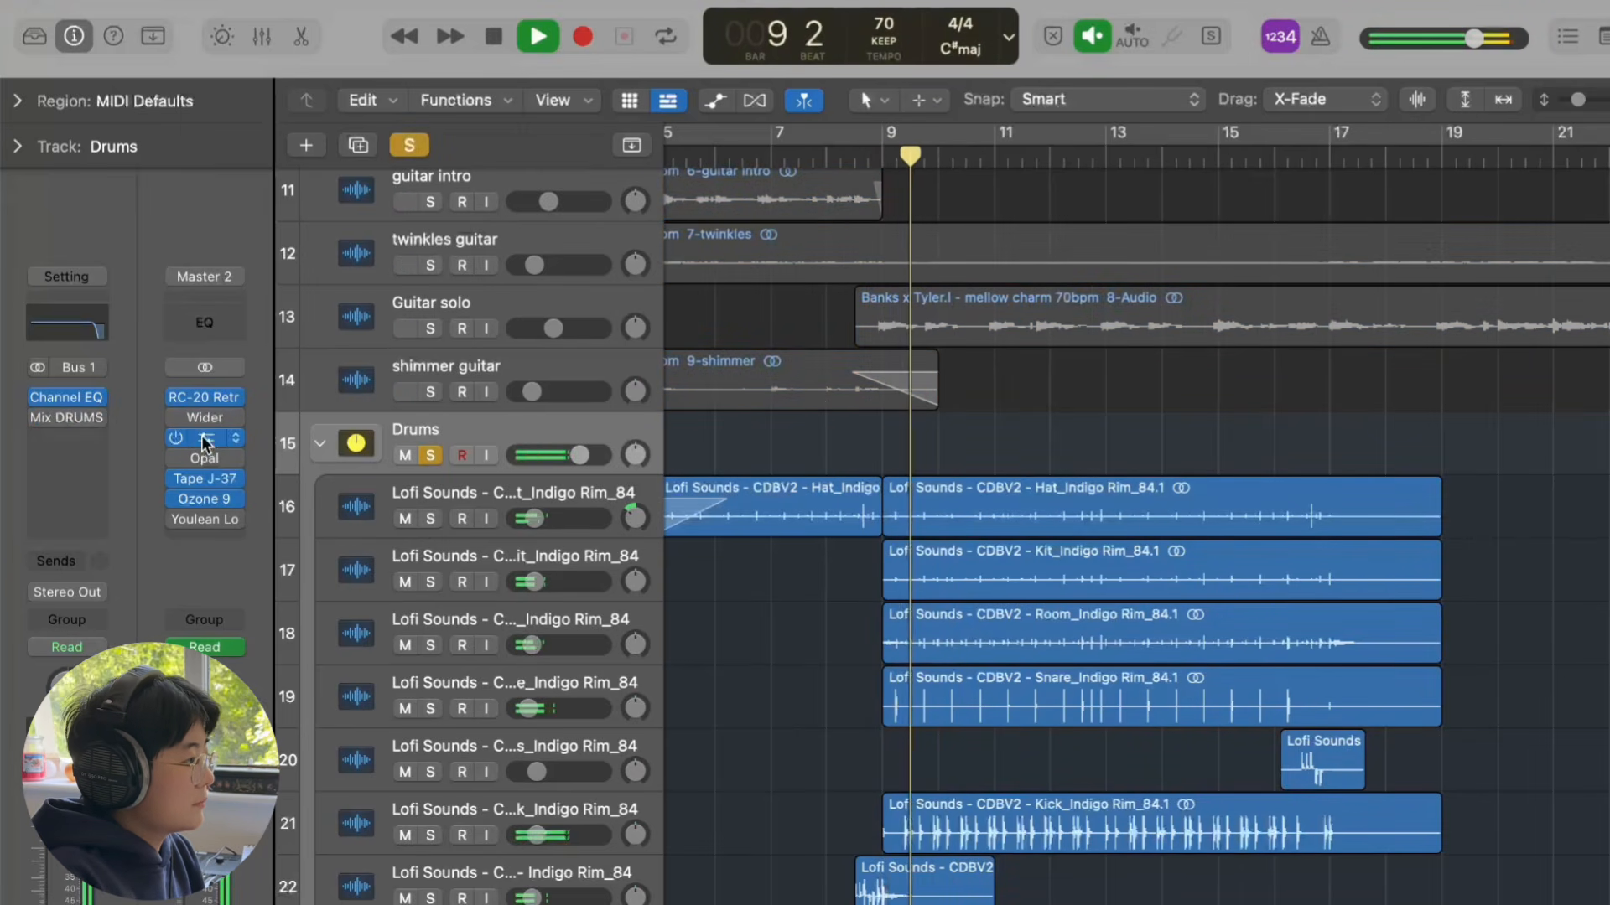
{"action": "left_click", "coordinate": [65, 407]}
{"action": "left_click", "coordinate": [107, 347]}
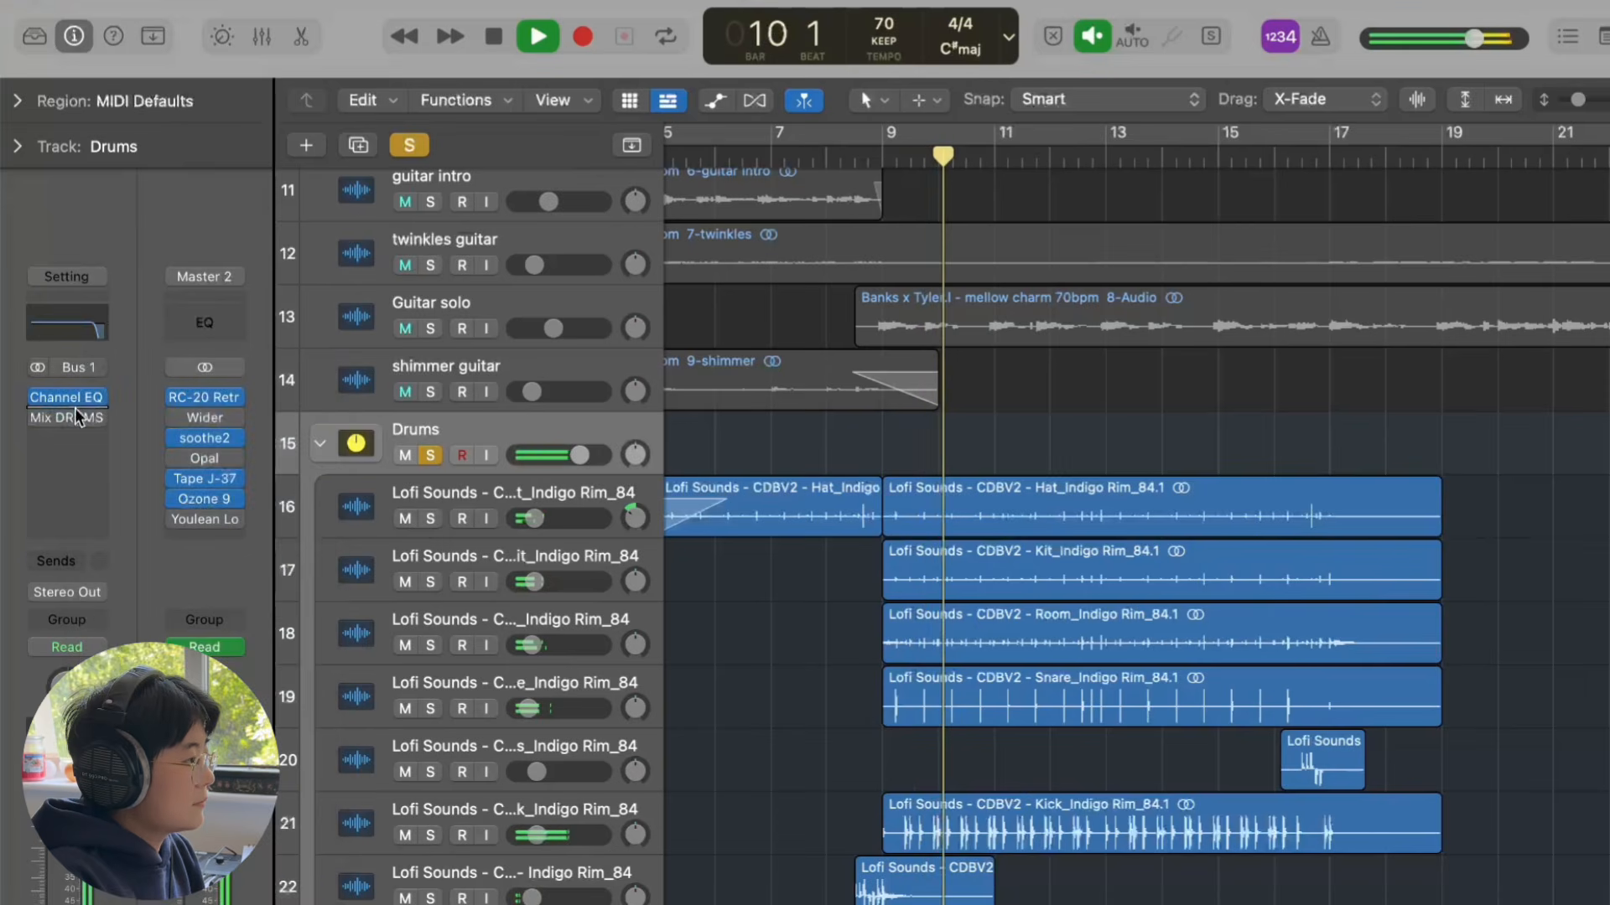
Step: Play the drums with Mix DRUMS enabled, watch its window until about bar 13, and close it
{"action": "left_click", "coordinate": [74, 416]}
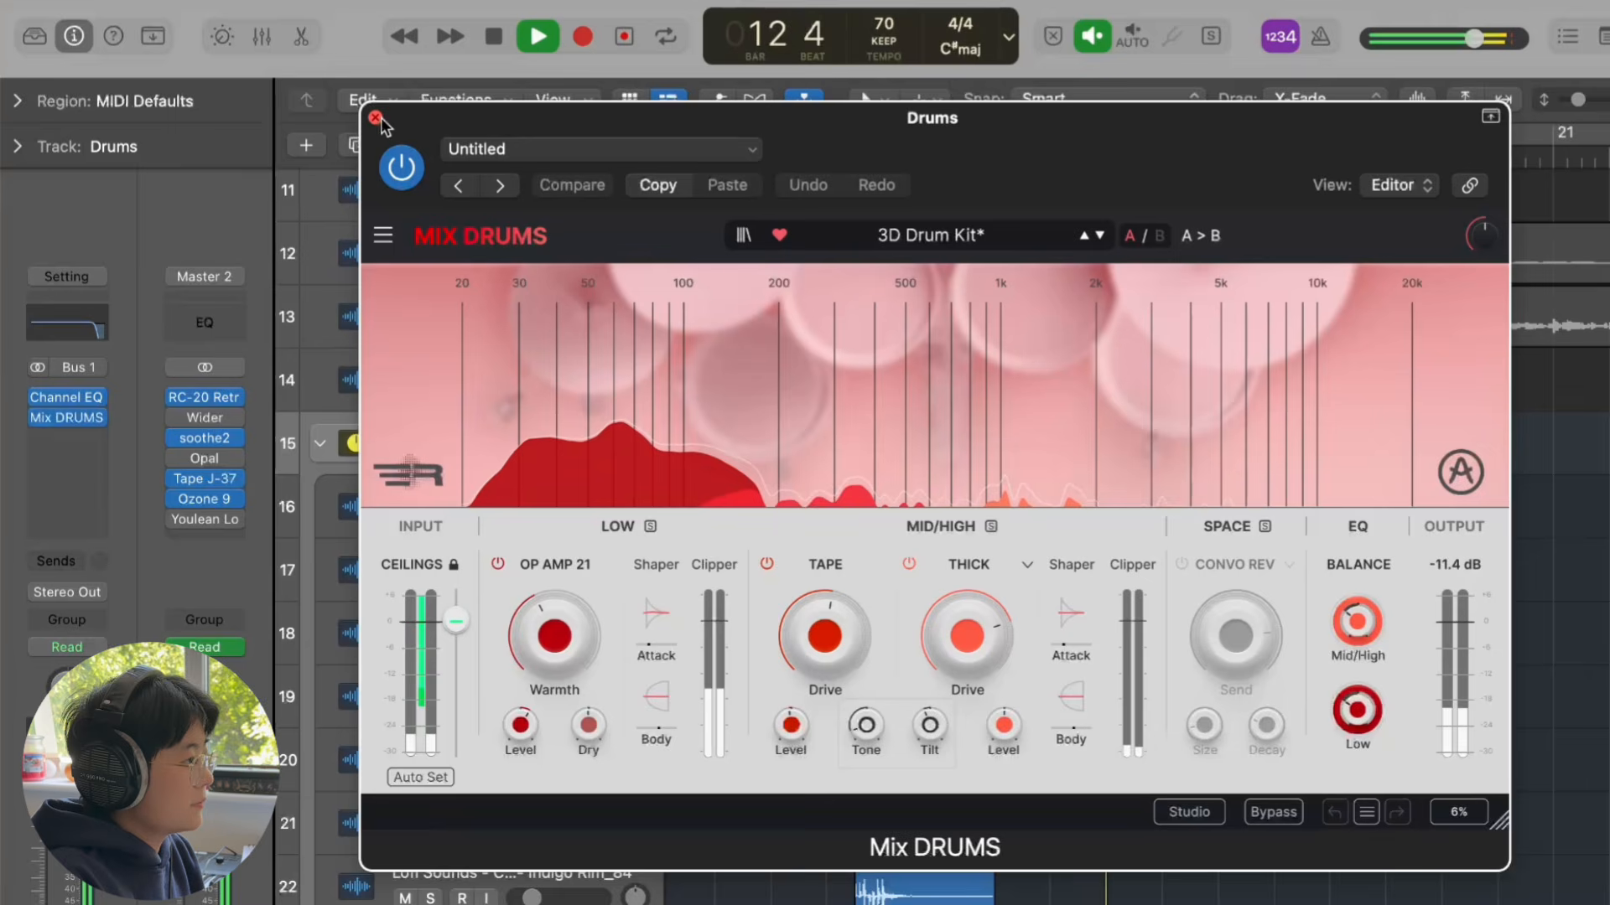
{"action": "key", "text": "space"}
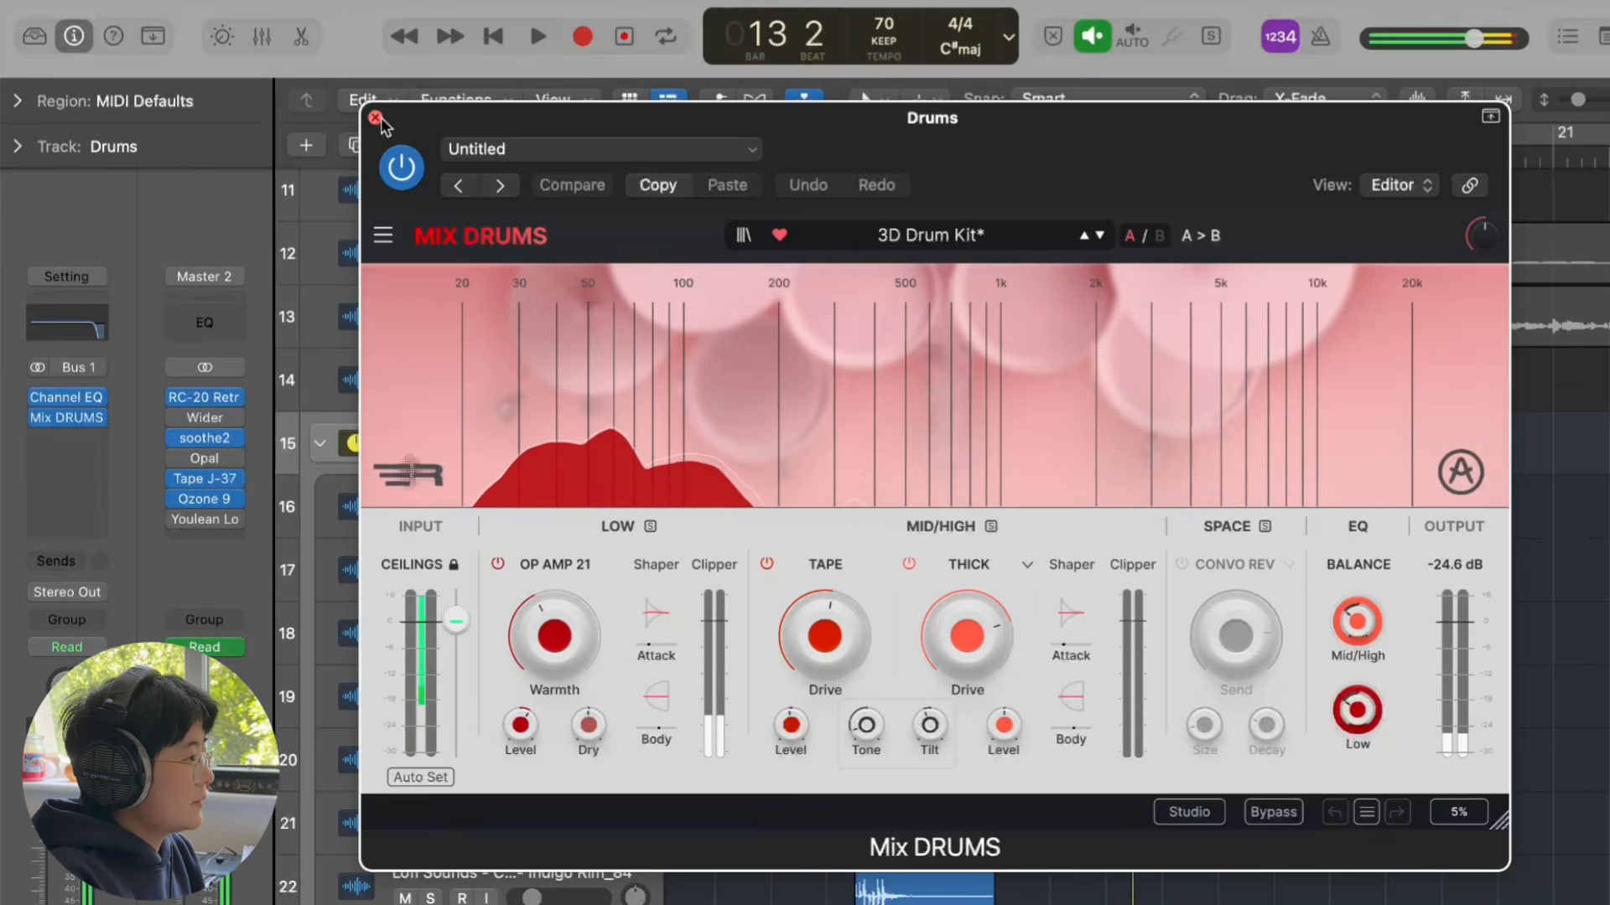
{"action": "left_click", "coordinate": [377, 118]}
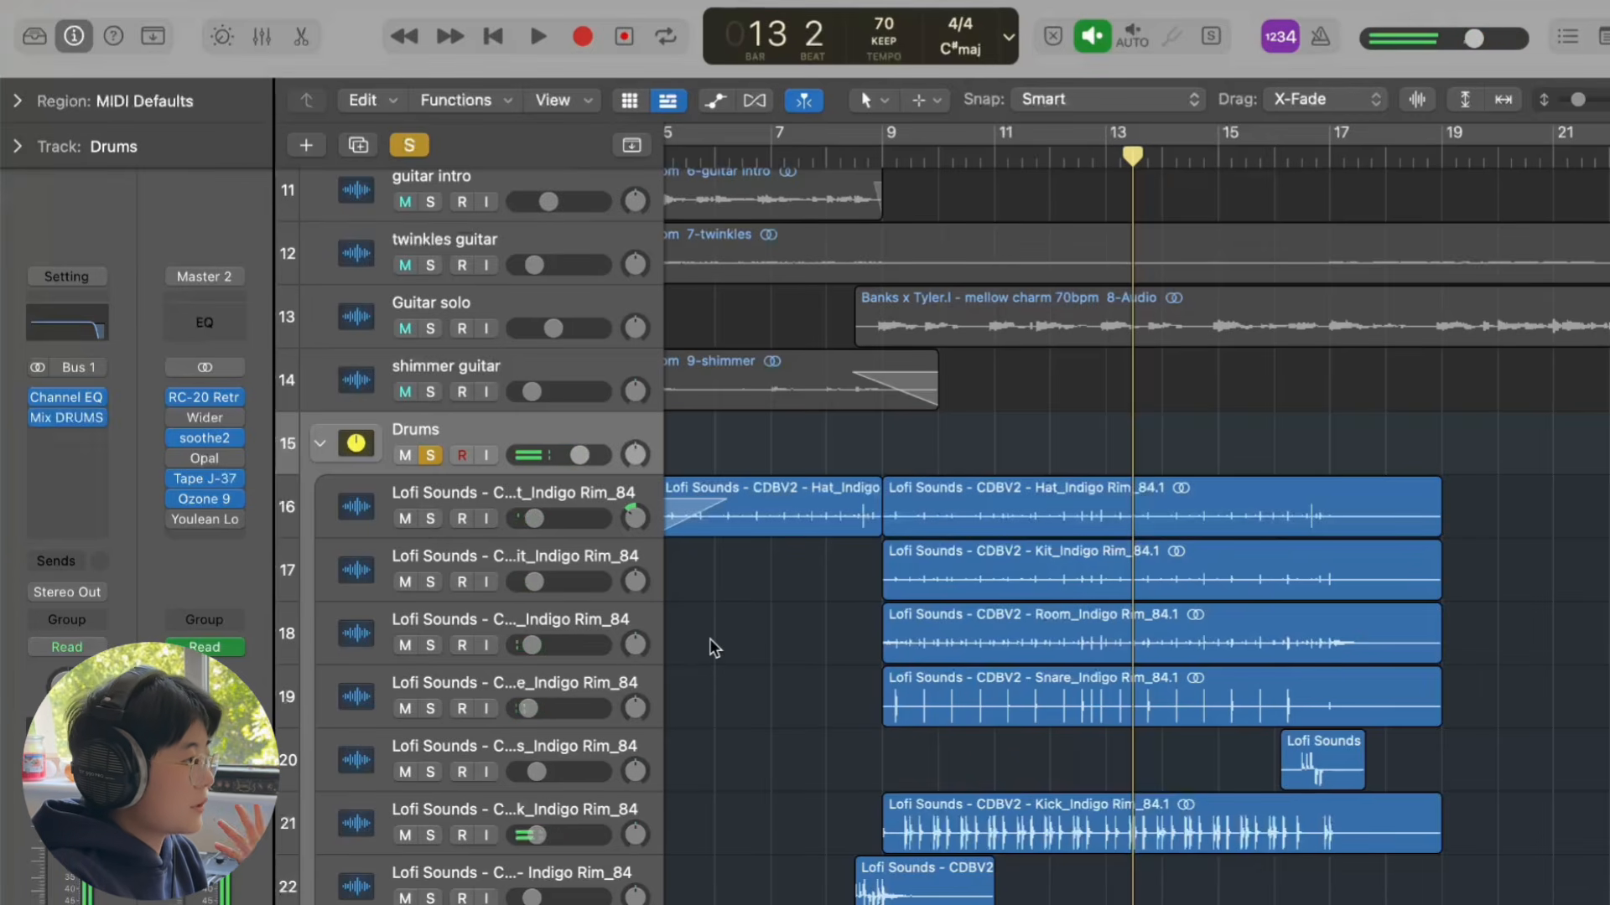
Step: Unsolo the Drums stack and turn on the cycle range that starts at bar 1
{"action": "left_click", "coordinate": [430, 455]}
{"action": "scroll", "coordinate": [984, 570], "scroll_direction": "up", "scroll_amount": 4}
{"action": "scroll", "coordinate": [985, 574], "scroll_direction": "up", "scroll_amount": 3}
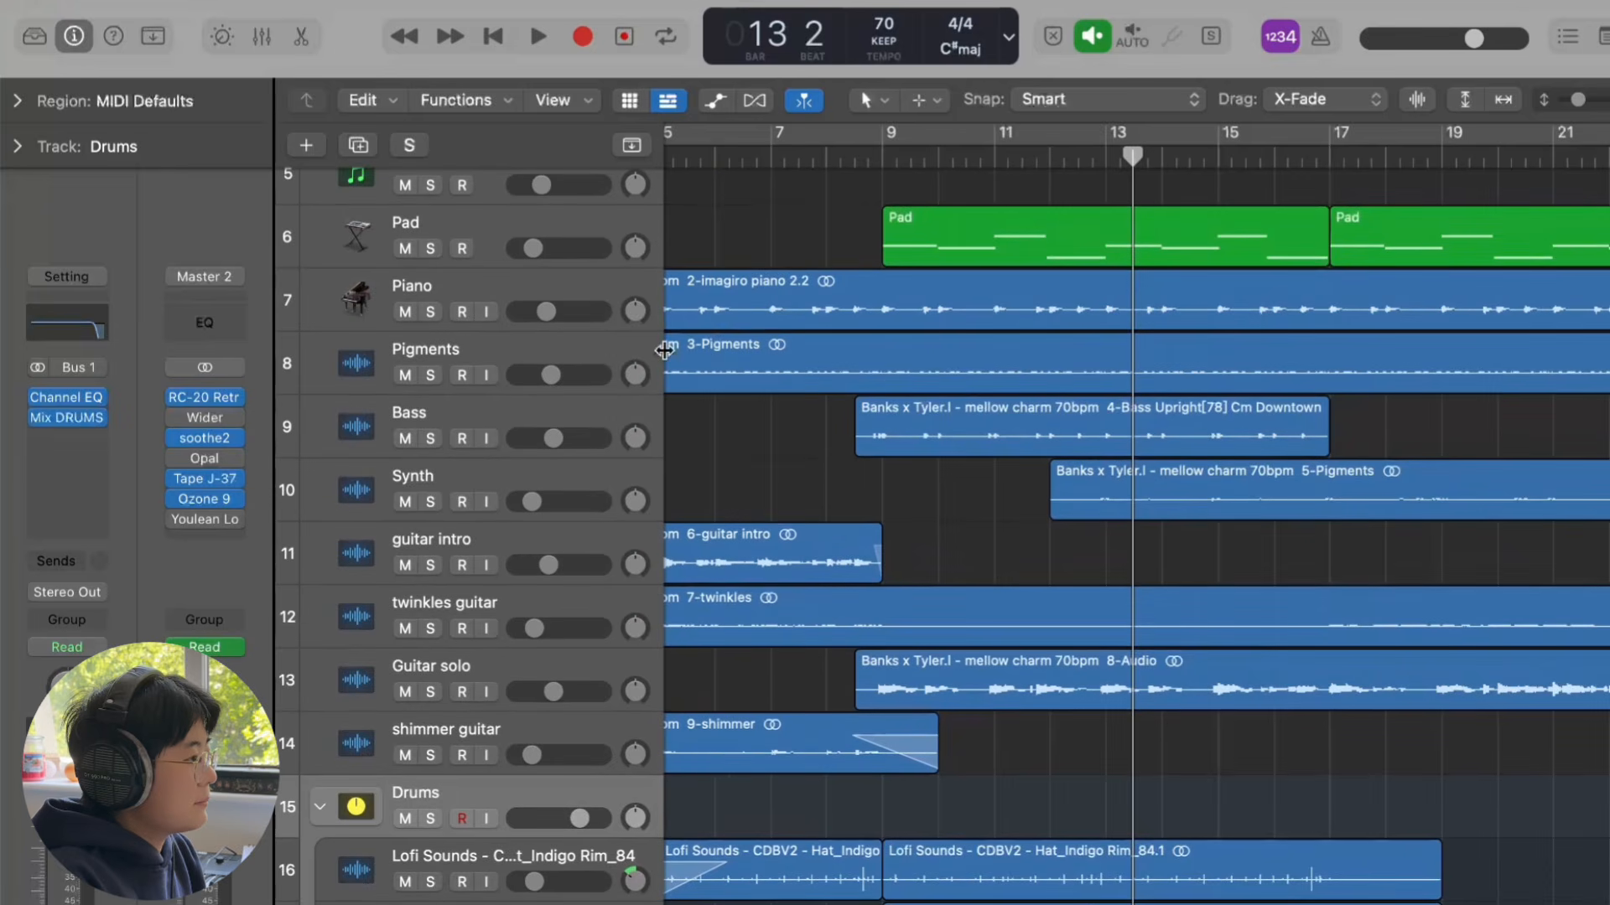
{"action": "scroll", "coordinate": [898, 350], "scroll_direction": "left", "scroll_amount": 3}
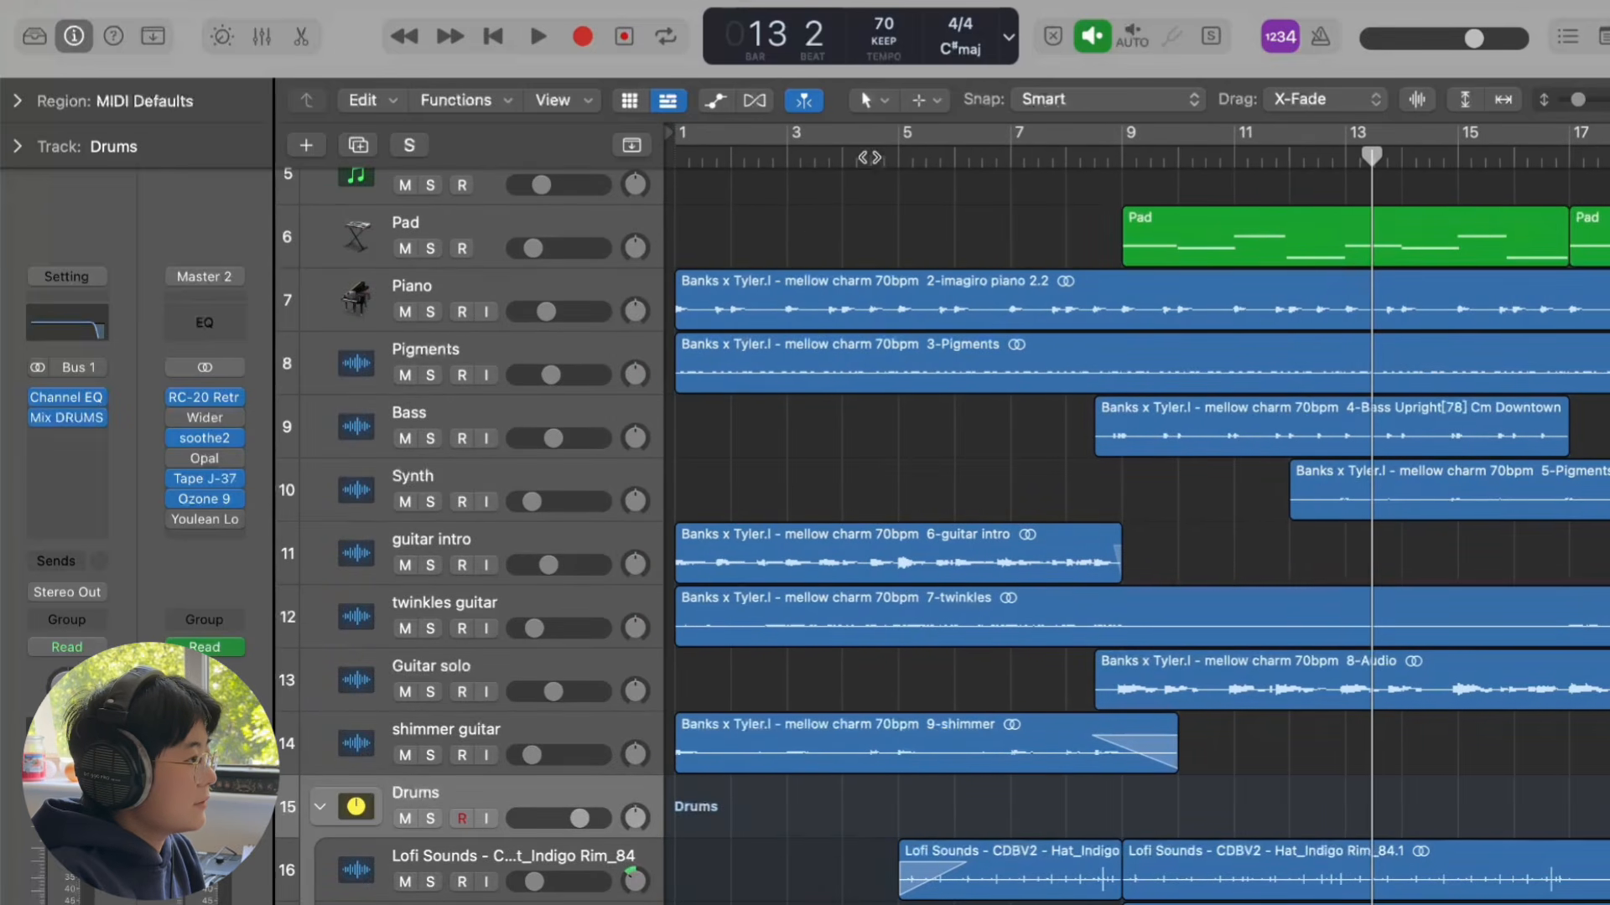
{"action": "left_click", "coordinate": [871, 148]}
Step: Solo the Piano track, play it from bar 1 to about bar 3, and view its Channel EQ
{"action": "left_click", "coordinate": [455, 317]}
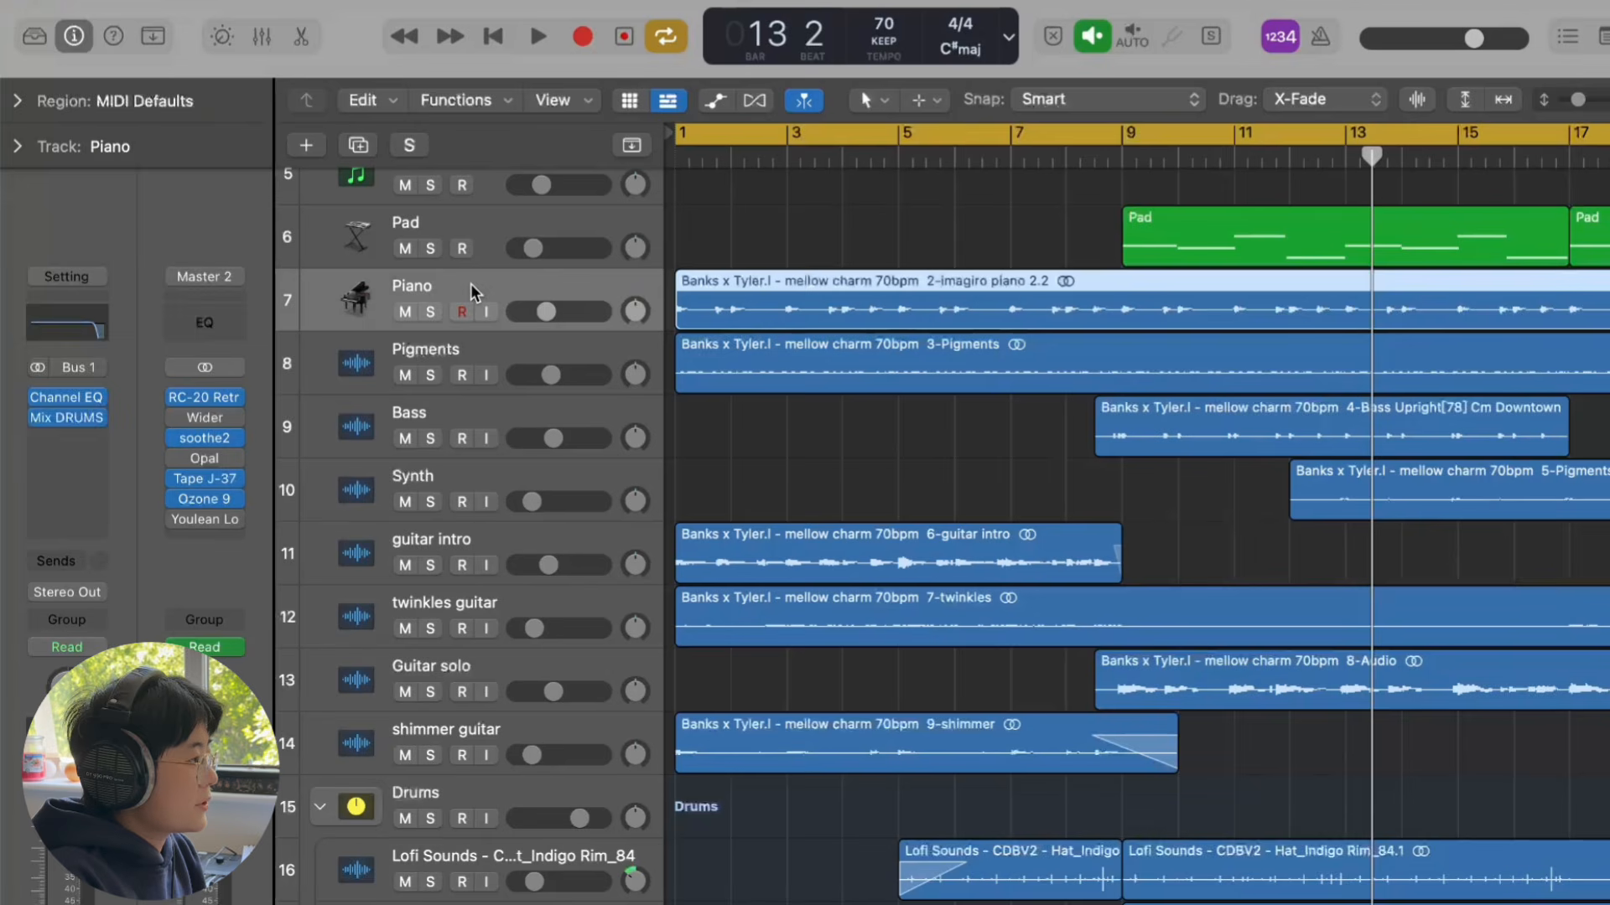
{"action": "left_click", "coordinate": [430, 312]}
{"action": "key", "text": "space"}
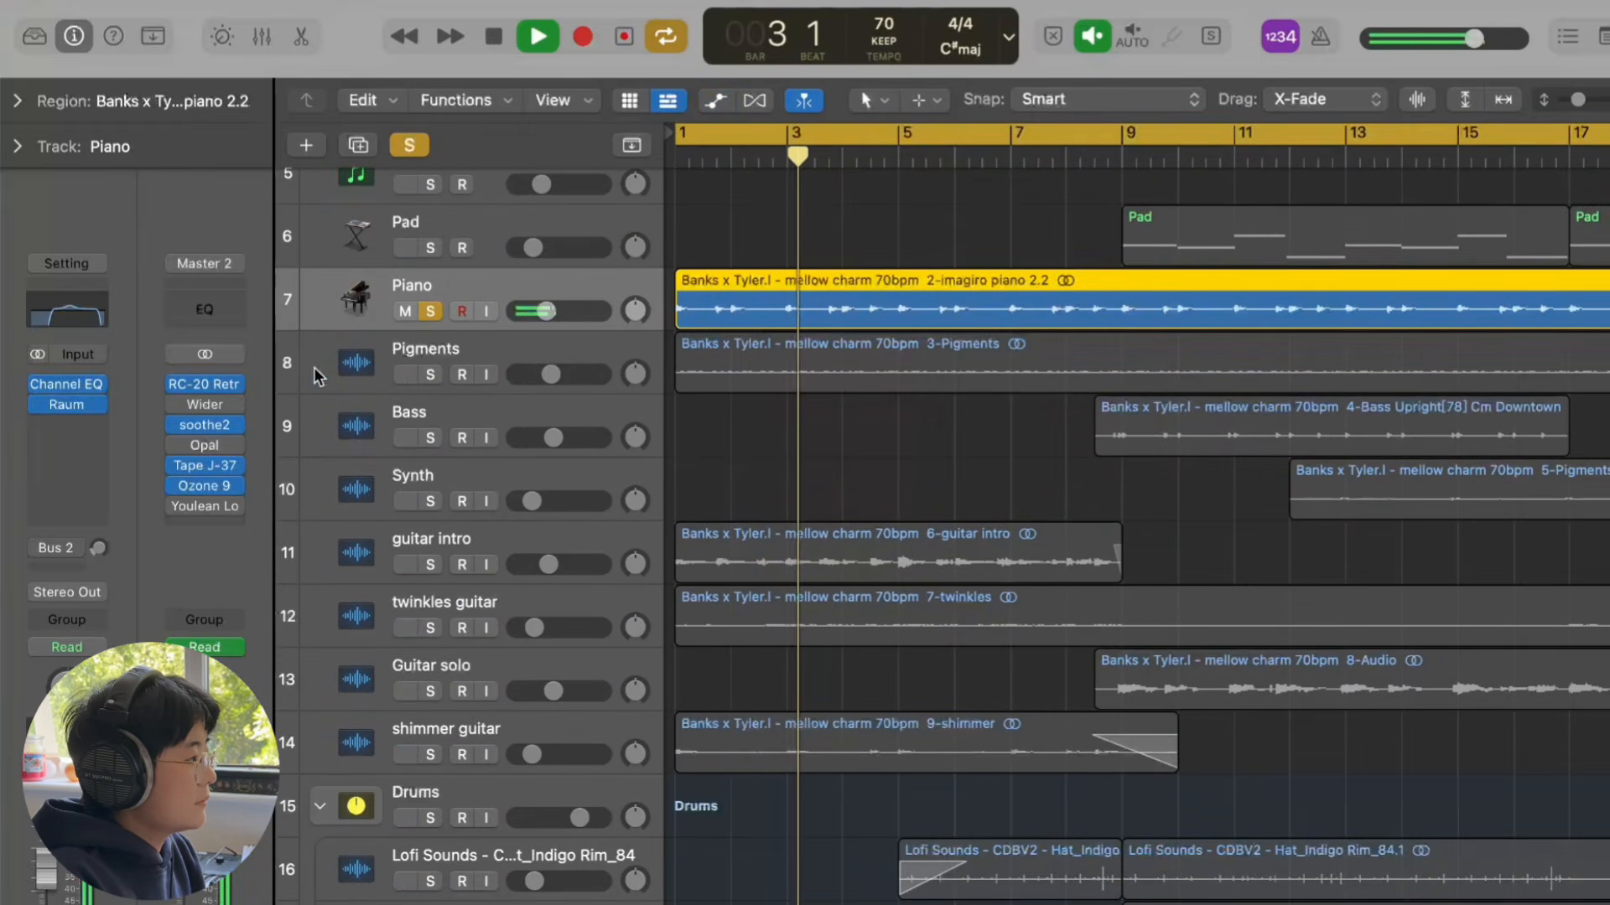
{"action": "key", "text": "space"}
{"action": "left_click", "coordinate": [90, 323]}
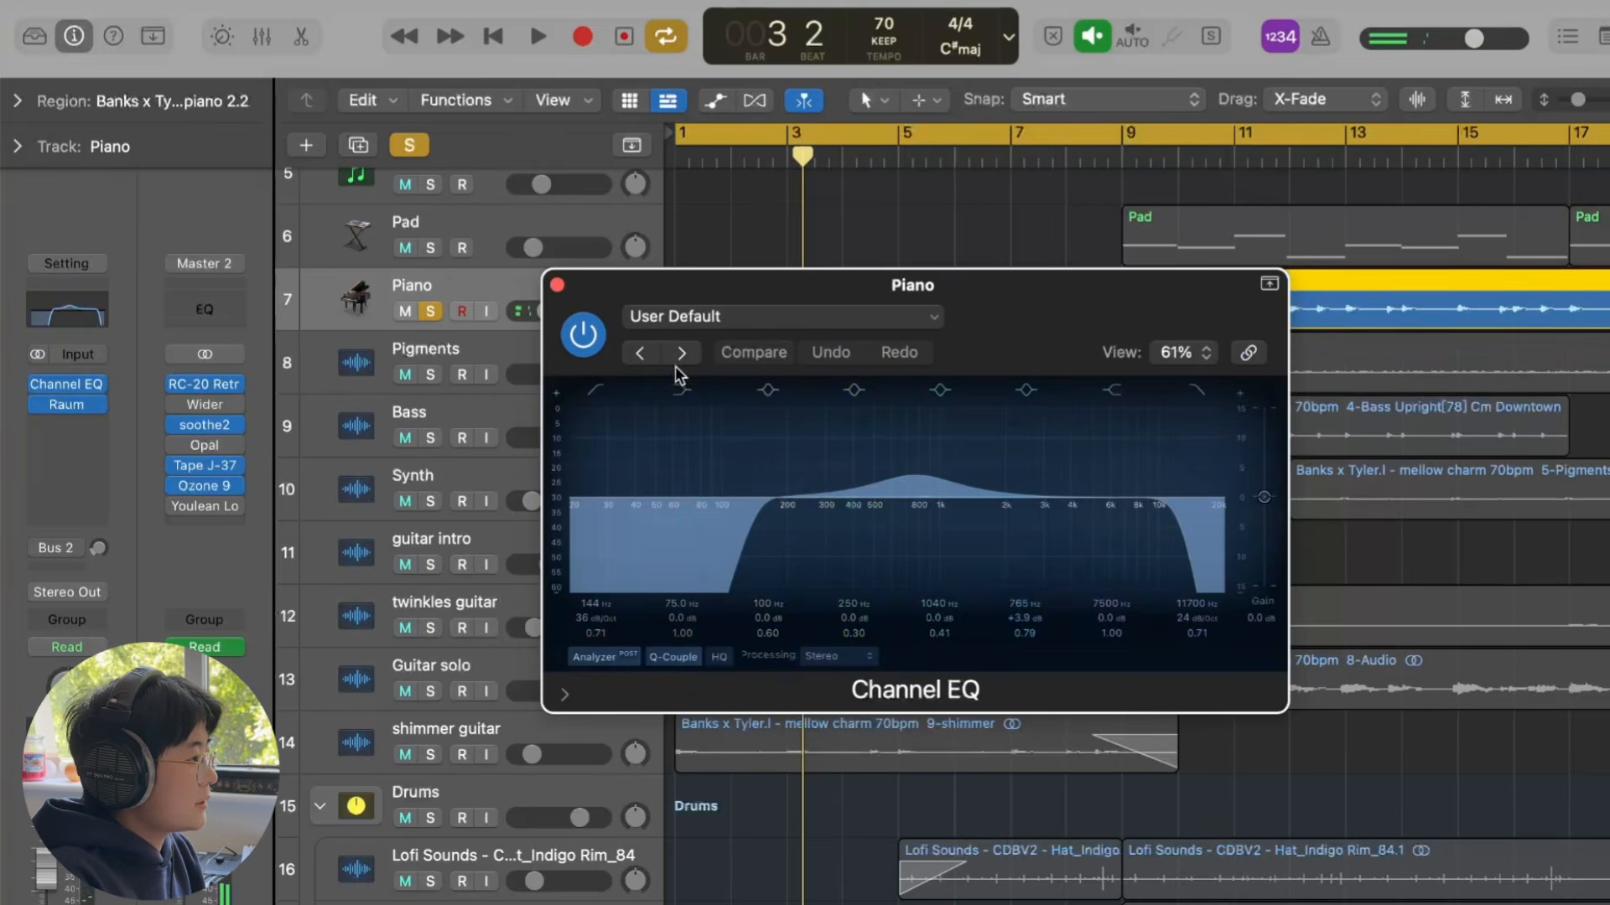
{"action": "left_click", "coordinate": [556, 285]}
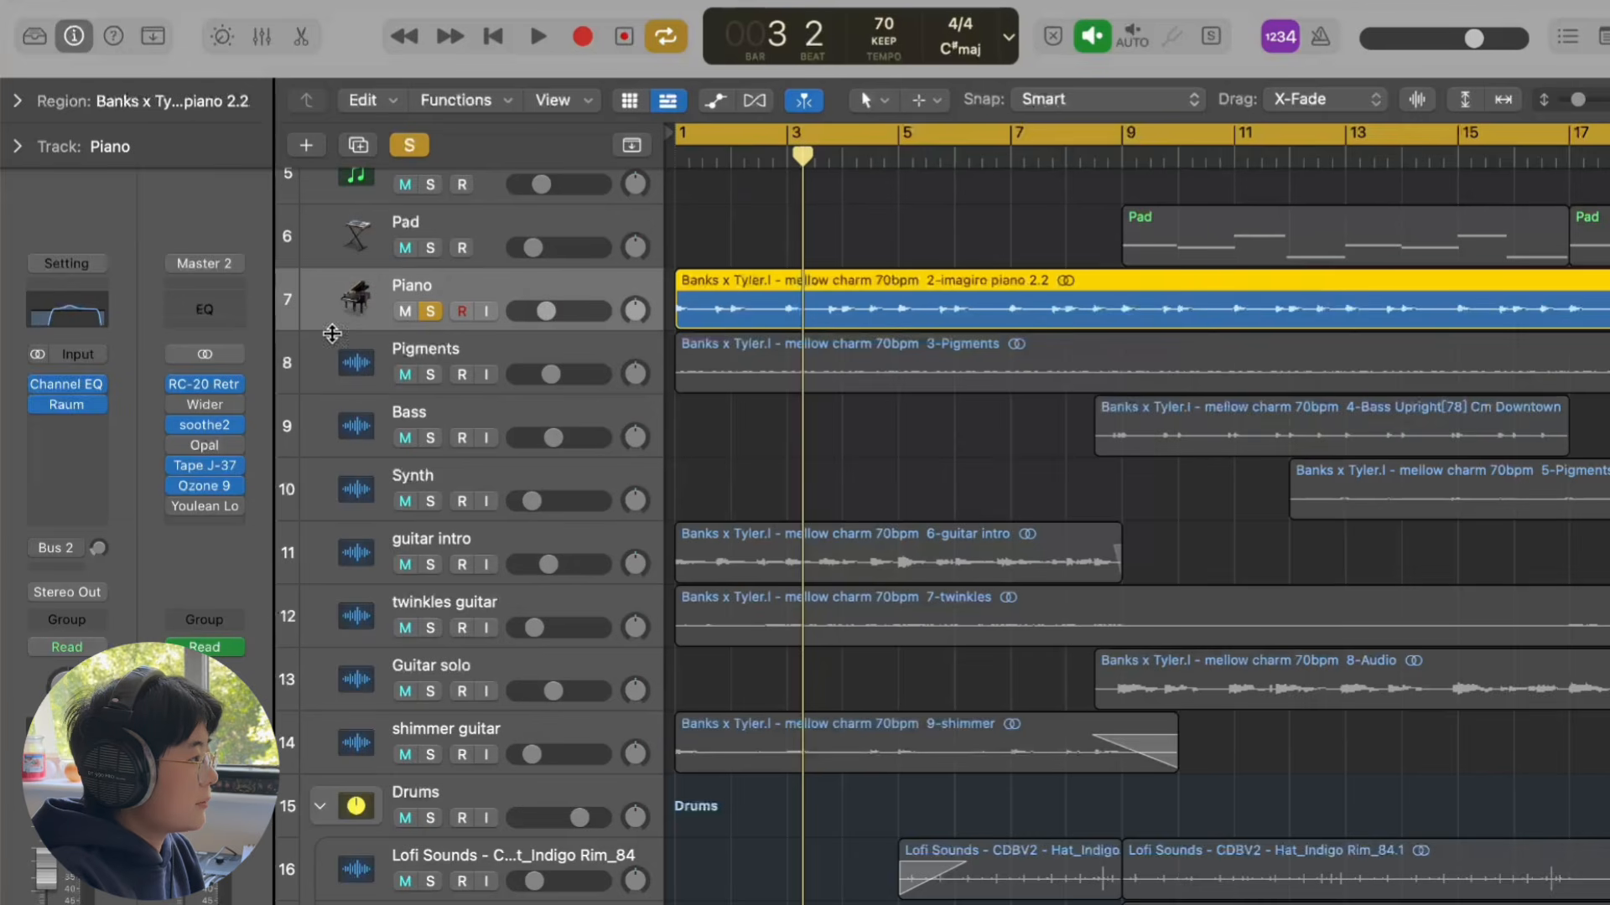
Step: Play the piano from bar 1 with its plug-ins bypassed, re-enable Channel EQ and Raum, and view the Raum settings
{"action": "key", "text": "space"}
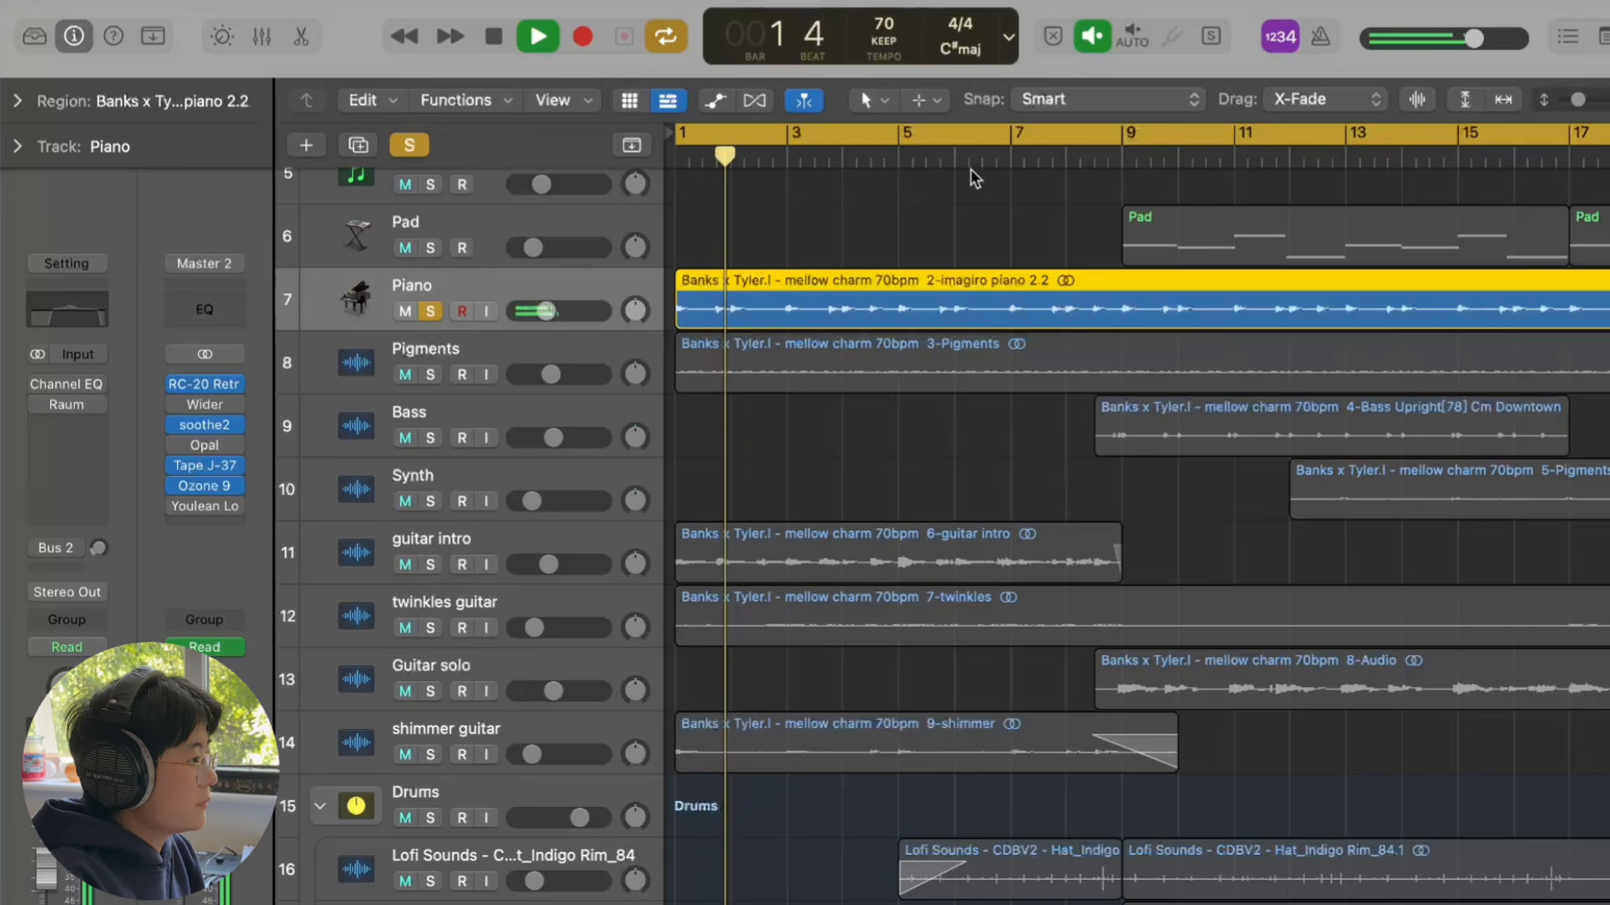
{"action": "left_click", "coordinate": [39, 384]}
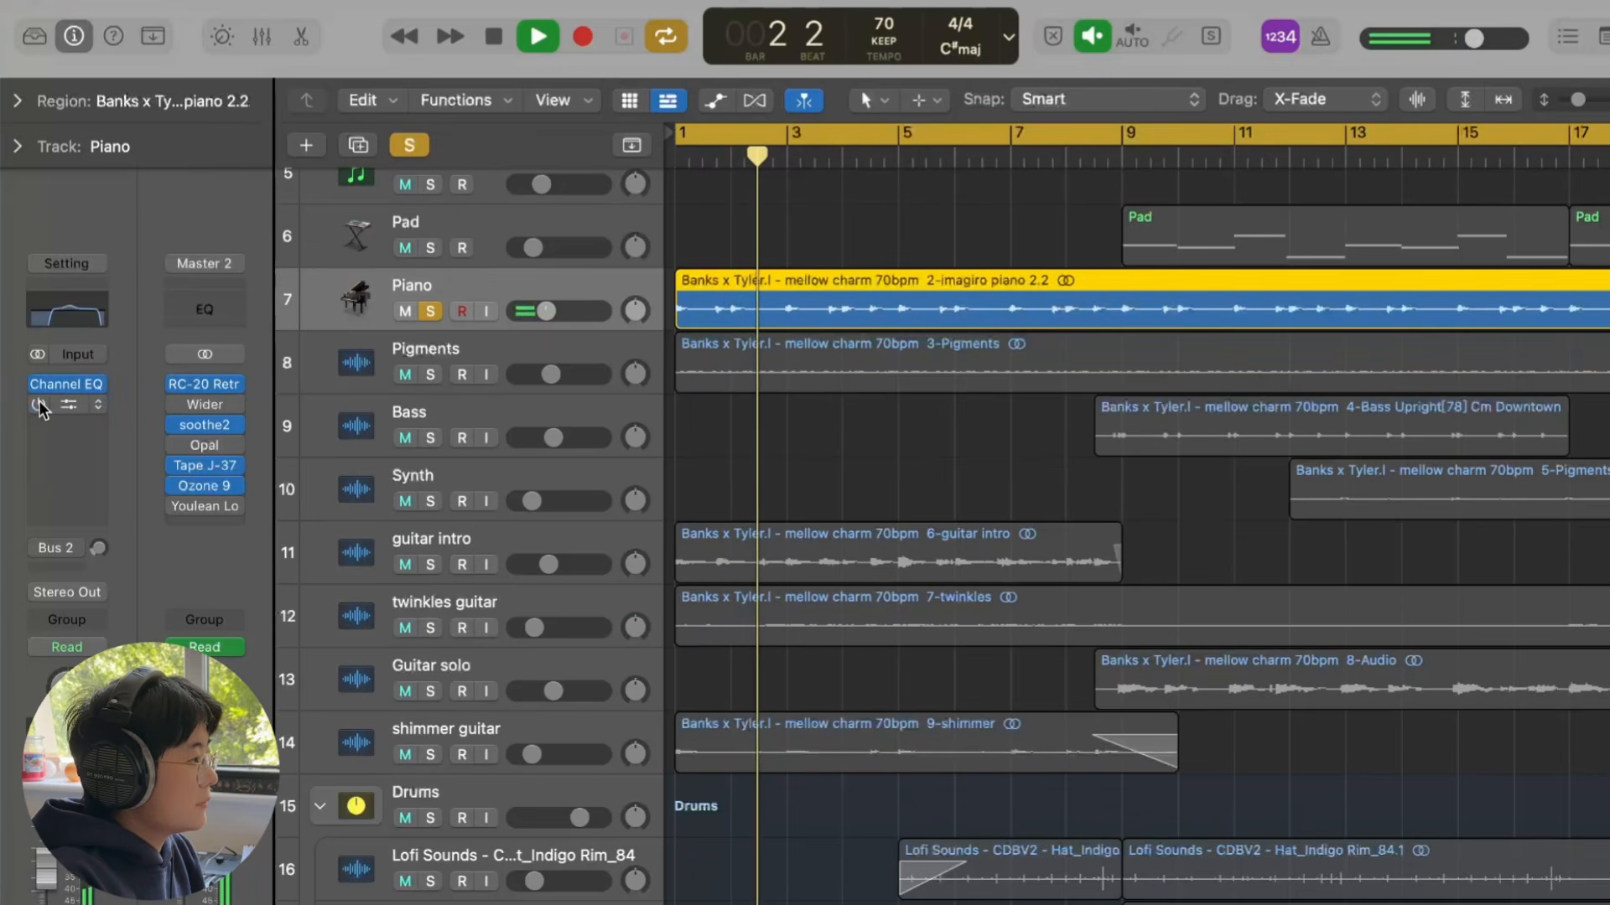
{"action": "left_click", "coordinate": [39, 404]}
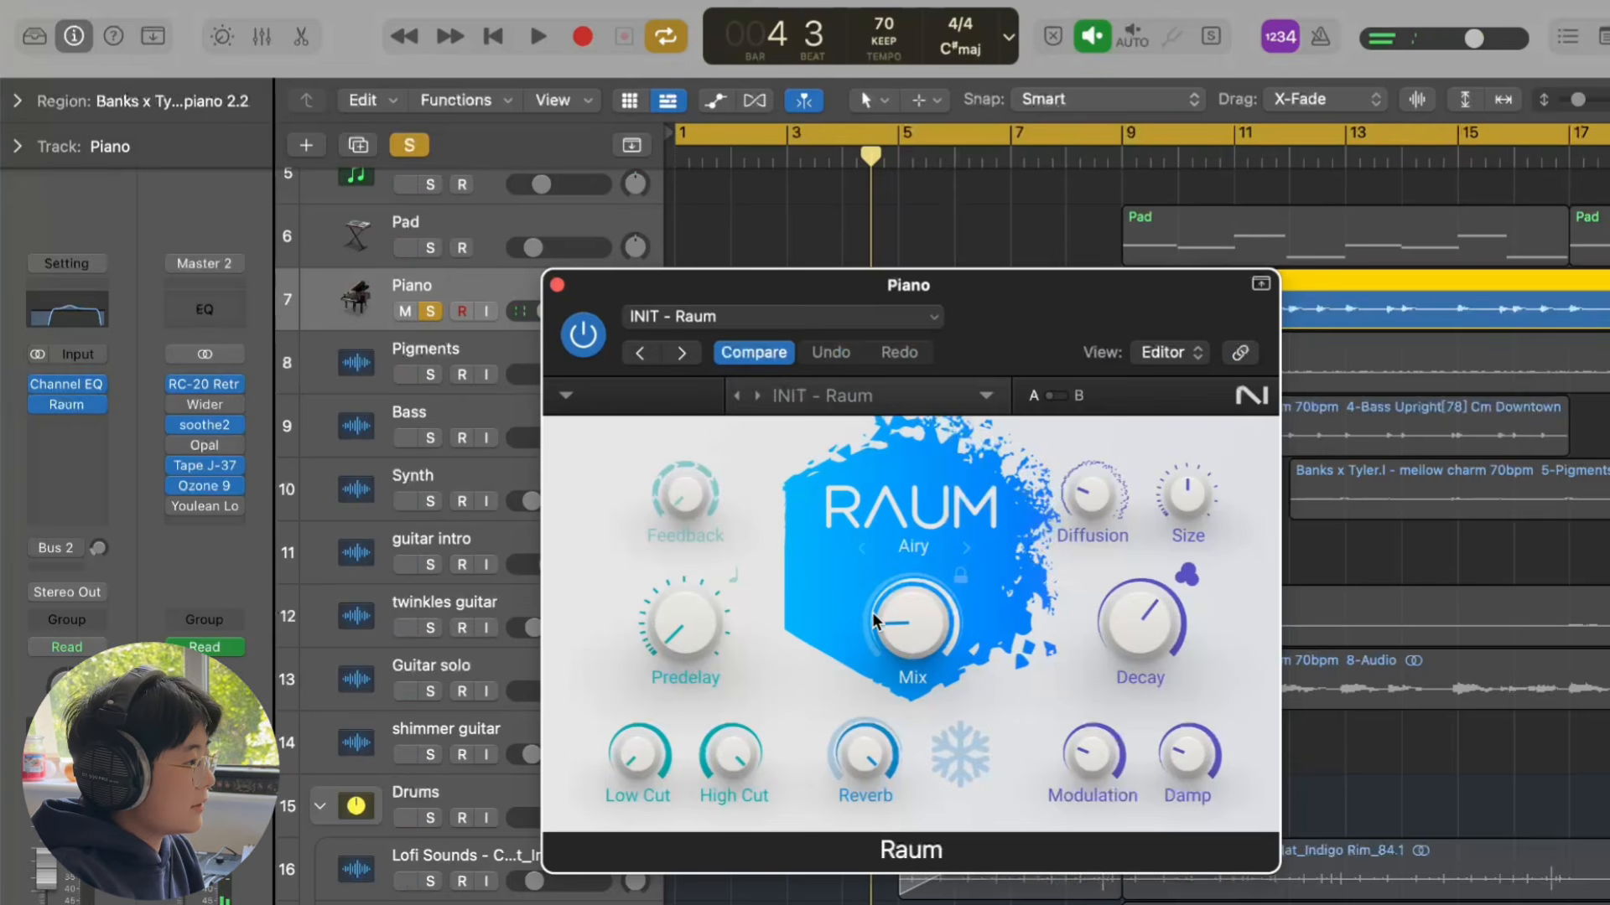
{"action": "left_click", "coordinate": [557, 285]}
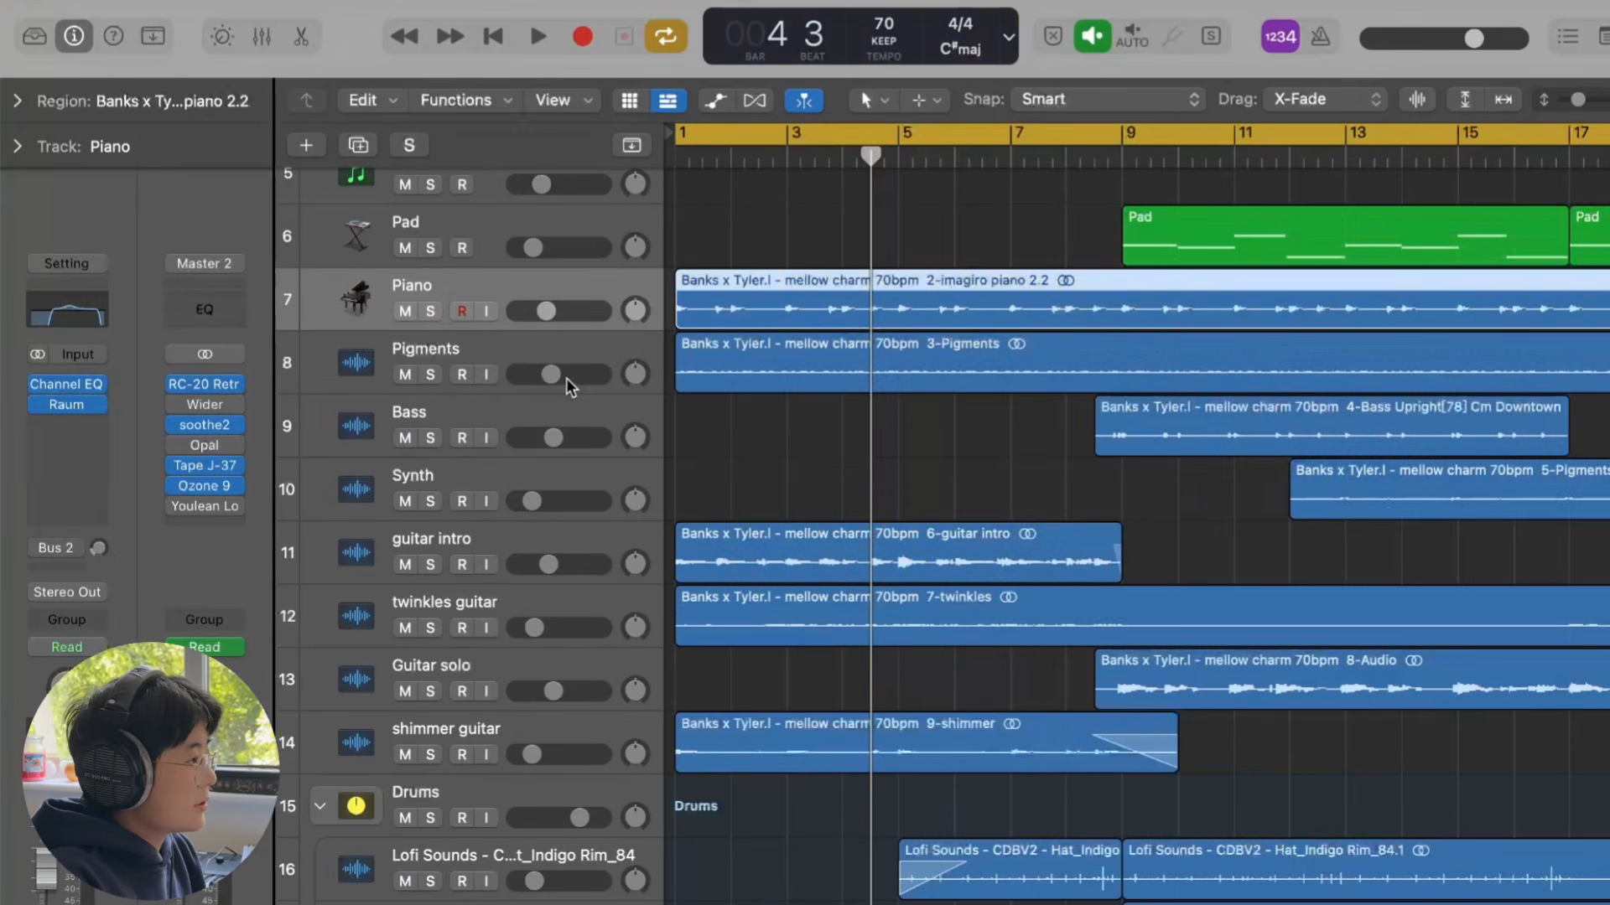
Step: Solo the Pigments track and view its Channel EQ curve
{"action": "left_click", "coordinate": [545, 371]}
{"action": "left_click", "coordinate": [430, 374]}
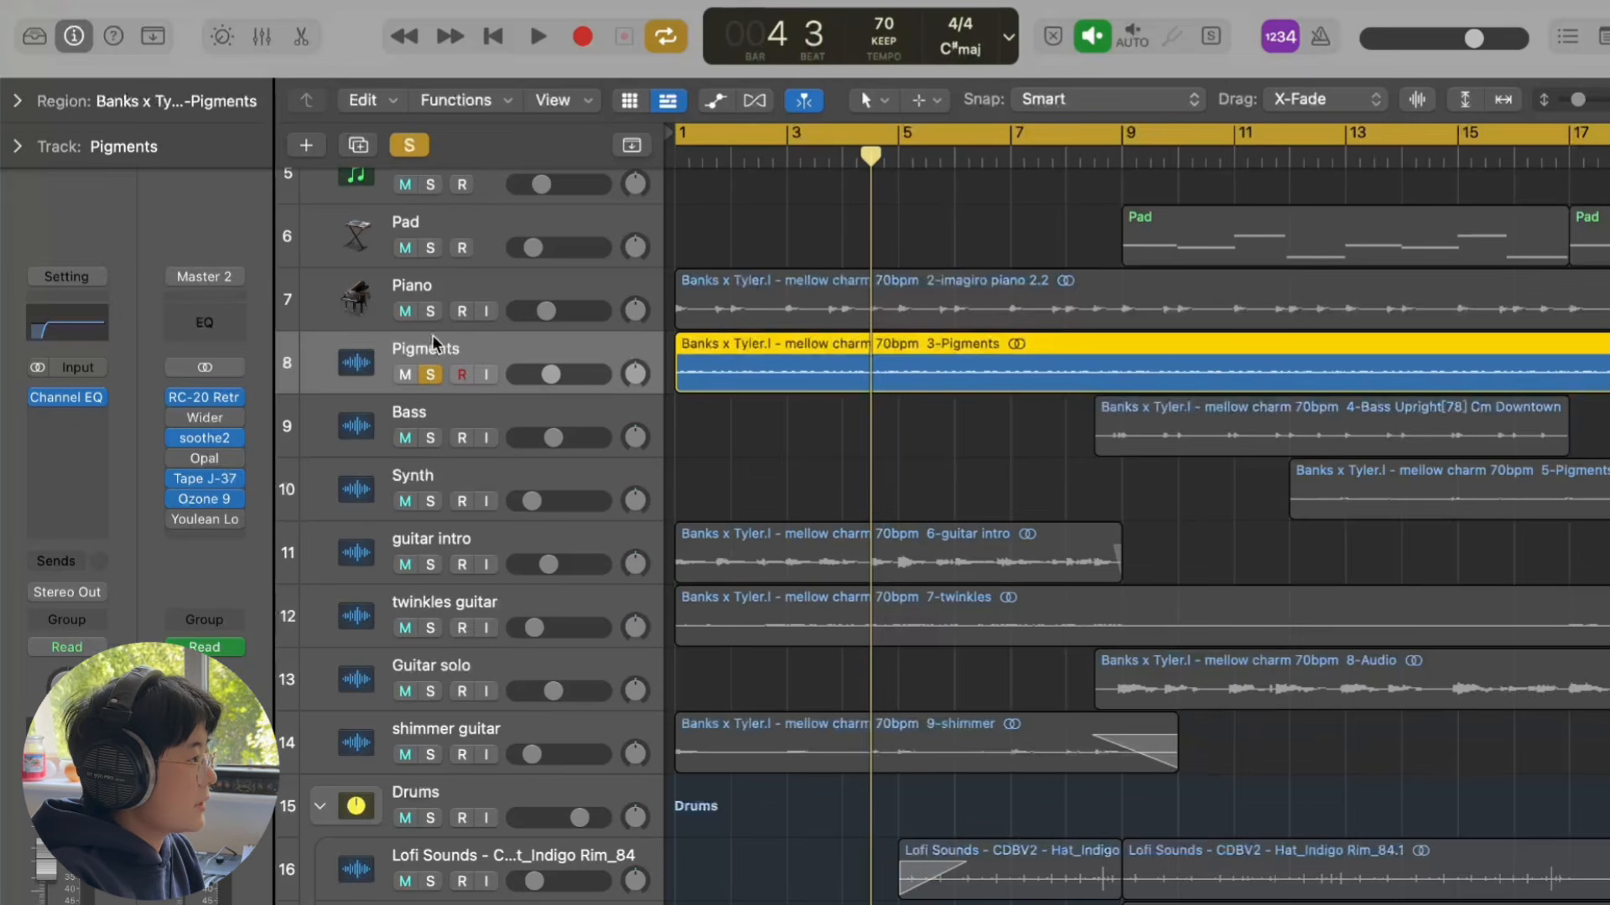
{"action": "left_click", "coordinate": [77, 334]}
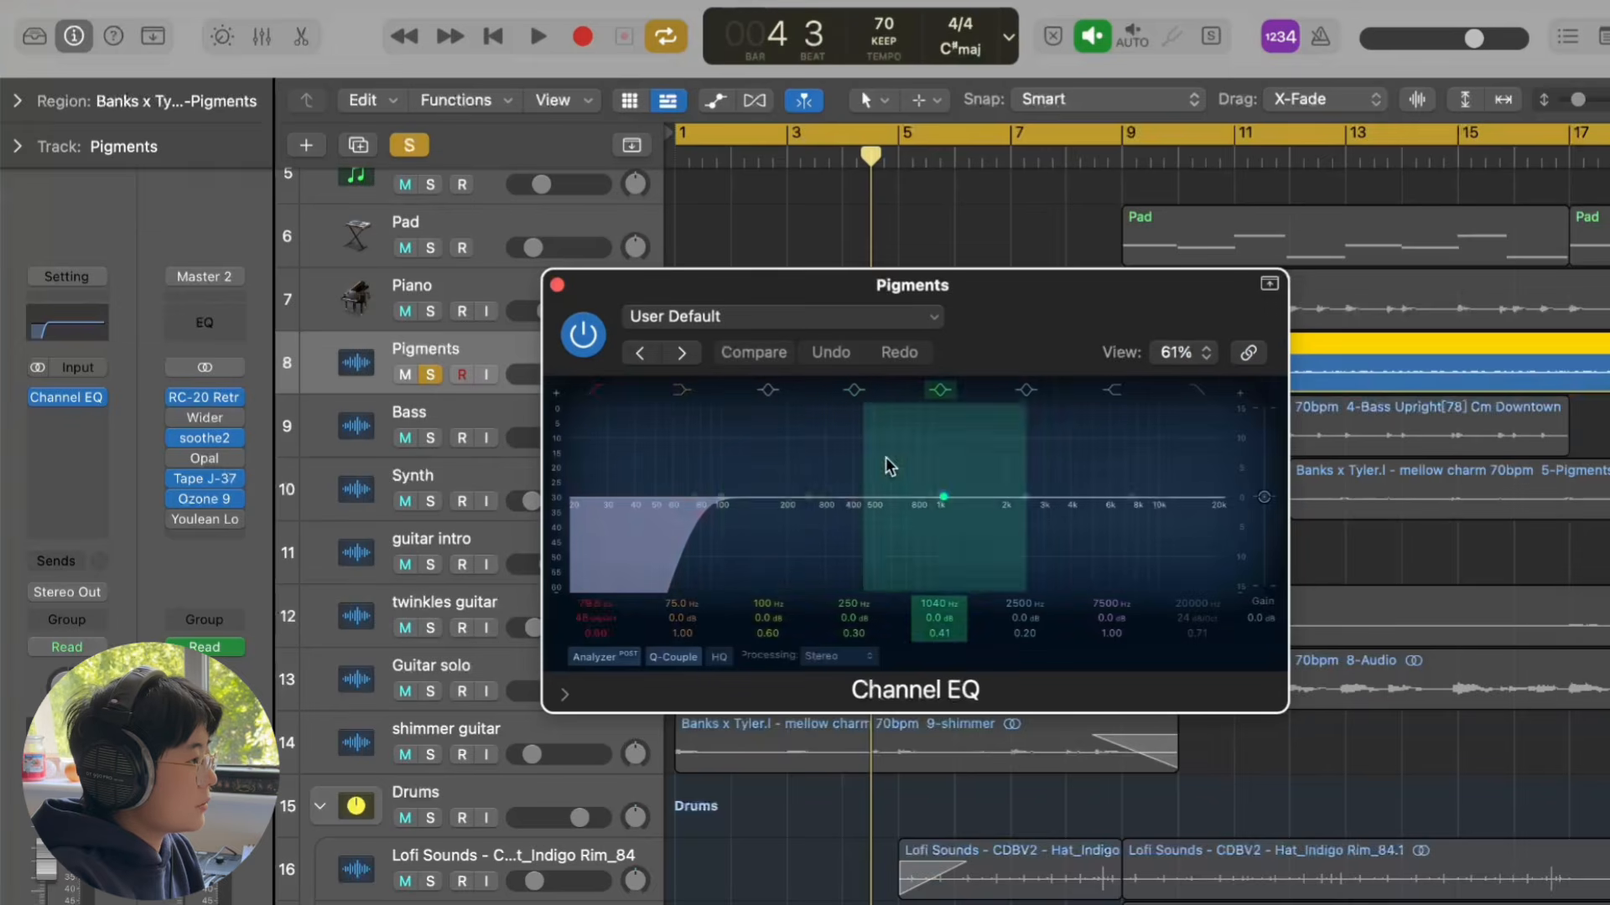
{"action": "left_click", "coordinate": [562, 288]}
Step: Play the soloed Pigments track from bar 1 to about bar 3, stop playback, and unsolo the track
{"action": "key", "text": "space"}
{"action": "scroll", "coordinate": [903, 436], "scroll_direction": "down", "scroll_amount": 1}
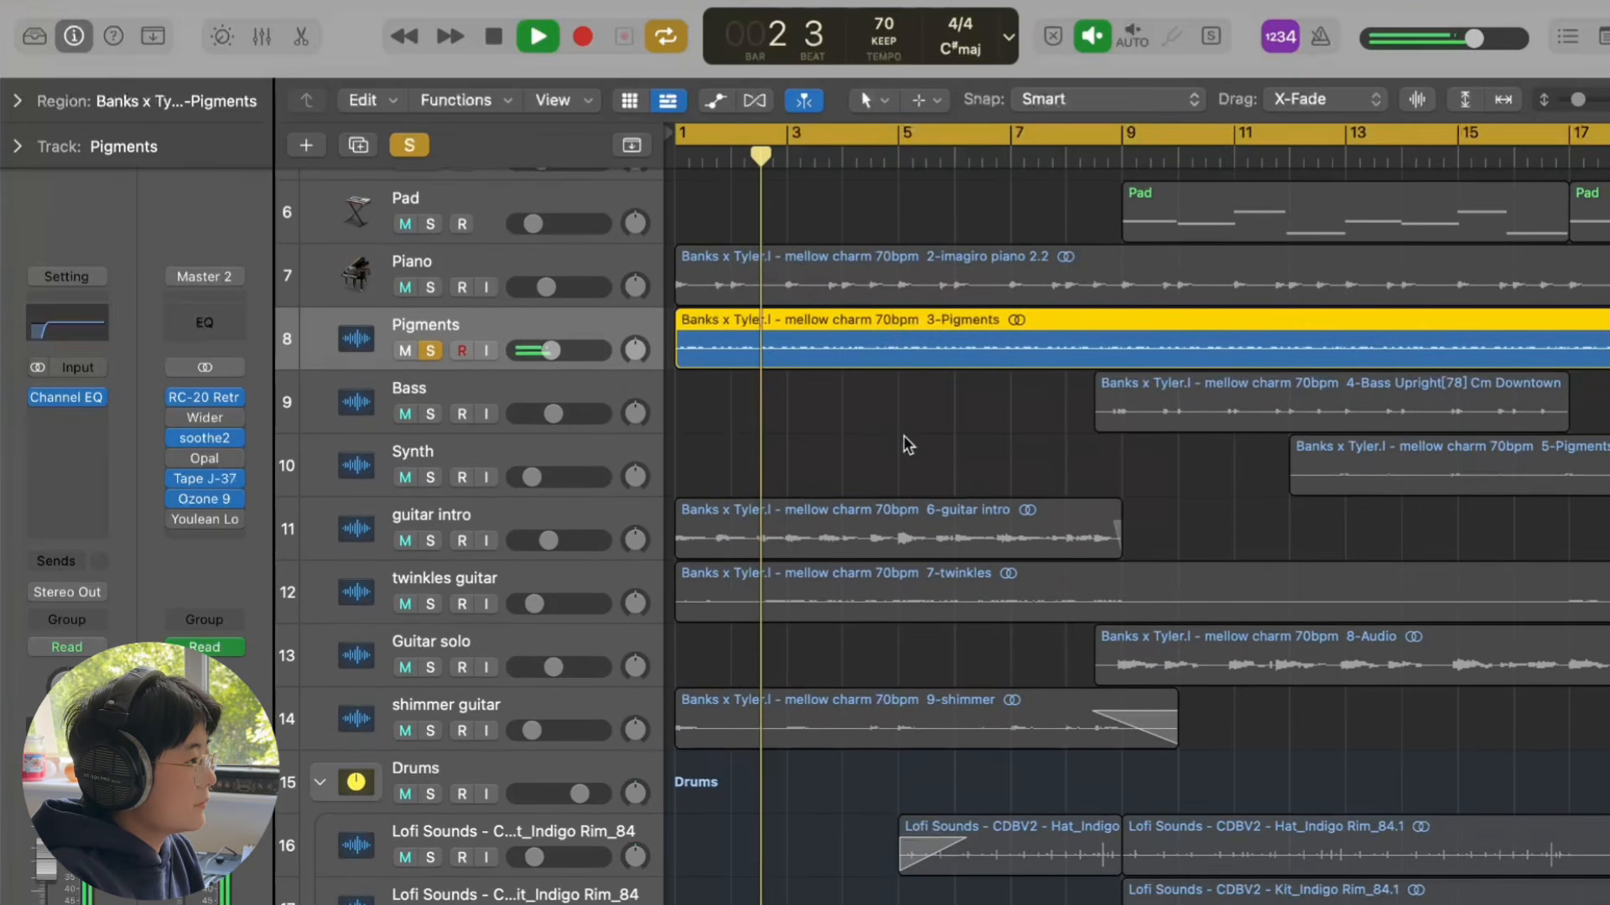
{"action": "scroll", "coordinate": [903, 435], "scroll_direction": "down", "scroll_amount": 1}
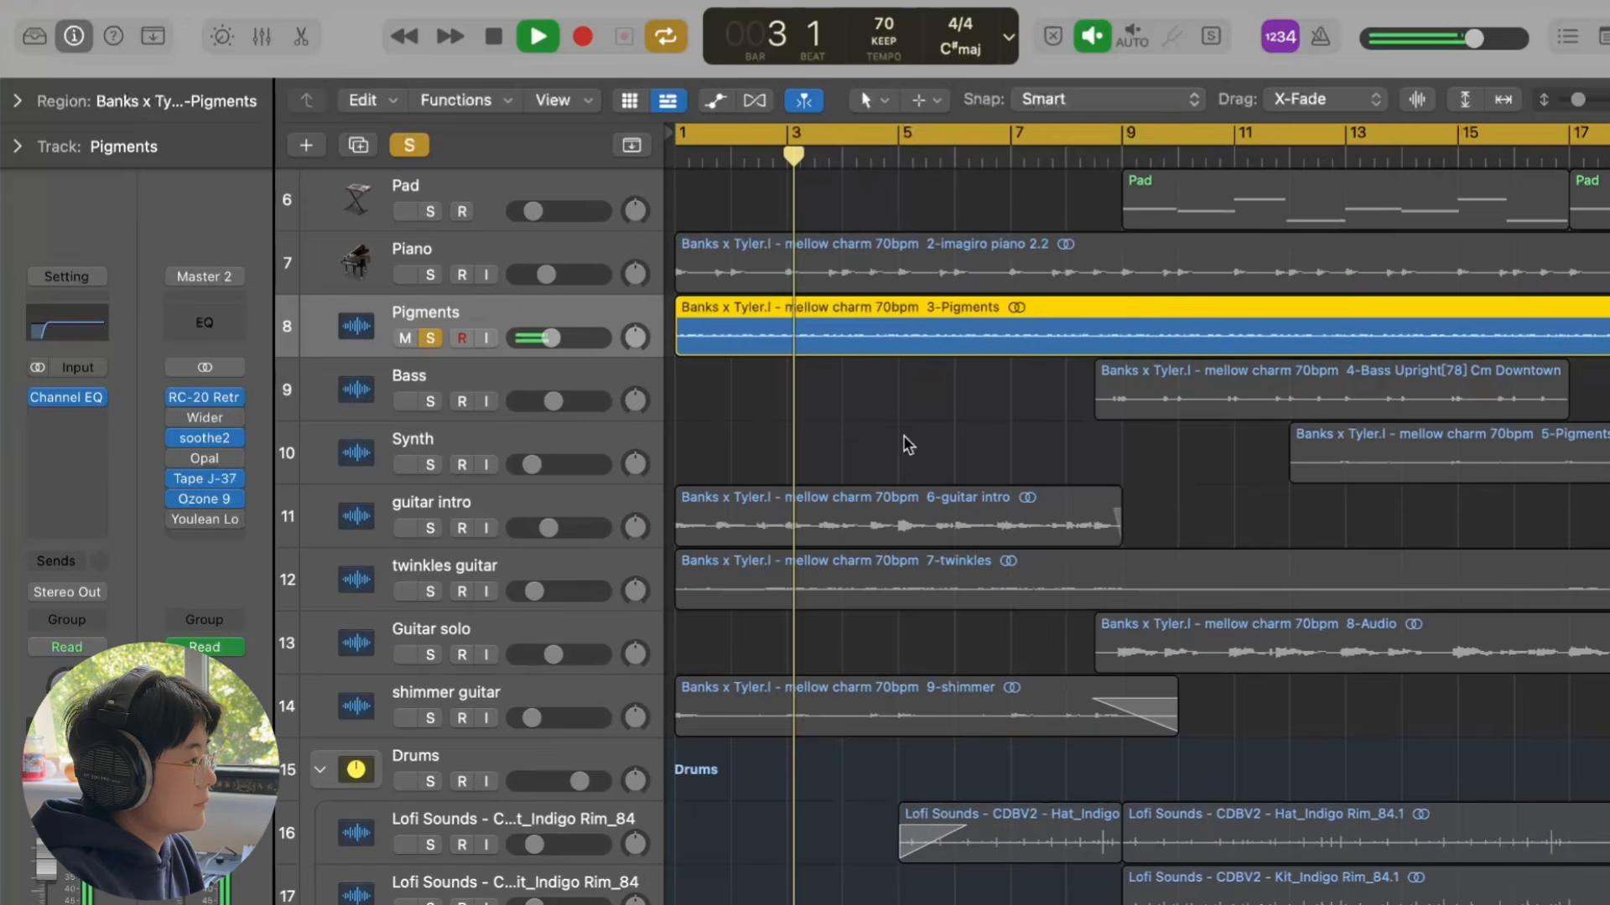
{"action": "key", "text": "space"}
{"action": "left_click", "coordinate": [431, 338]}
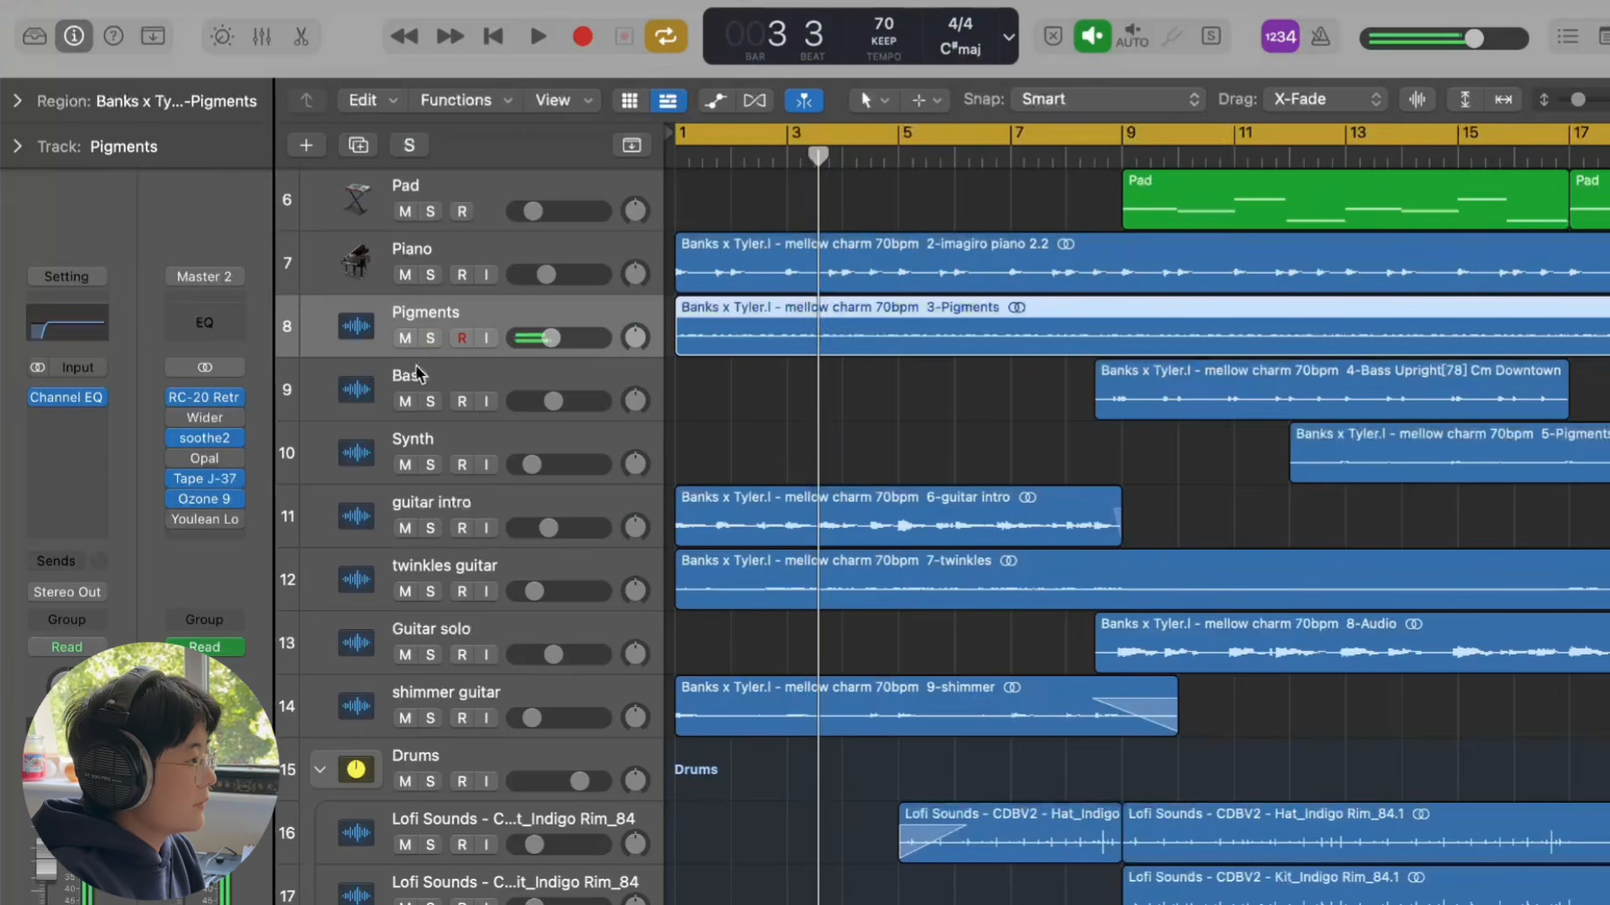
Step: Solo the guitar intro track, play it from bar 1, and view its Channel EQ curve
{"action": "left_click", "coordinate": [497, 524]}
{"action": "scroll", "coordinate": [509, 587], "scroll_direction": "down", "scroll_amount": 1}
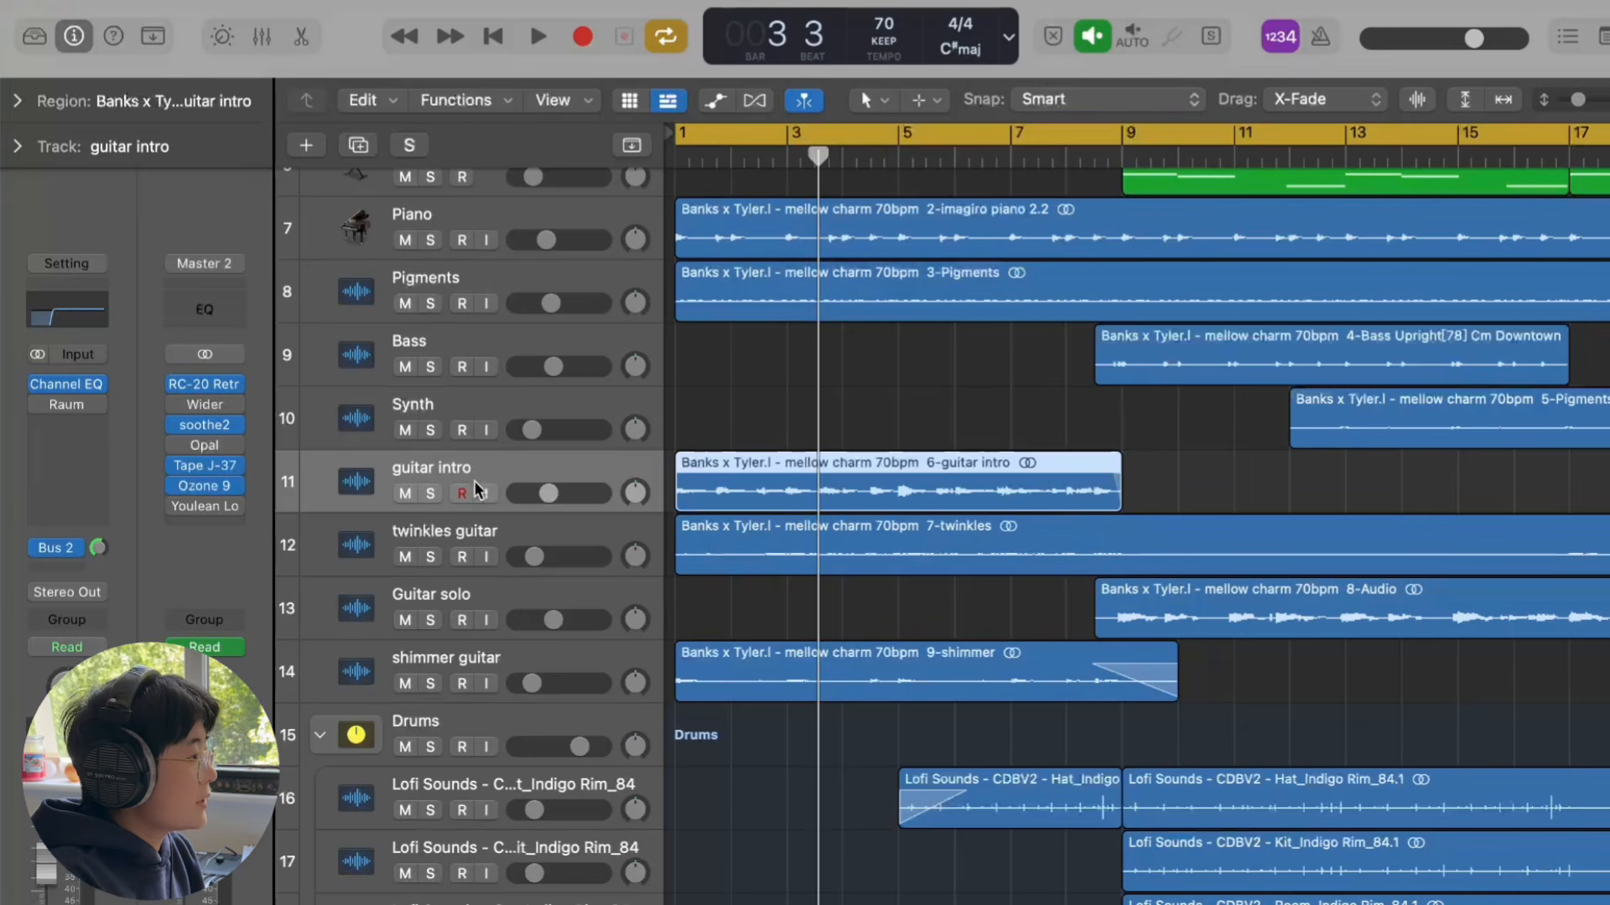
{"action": "left_click", "coordinate": [431, 495]}
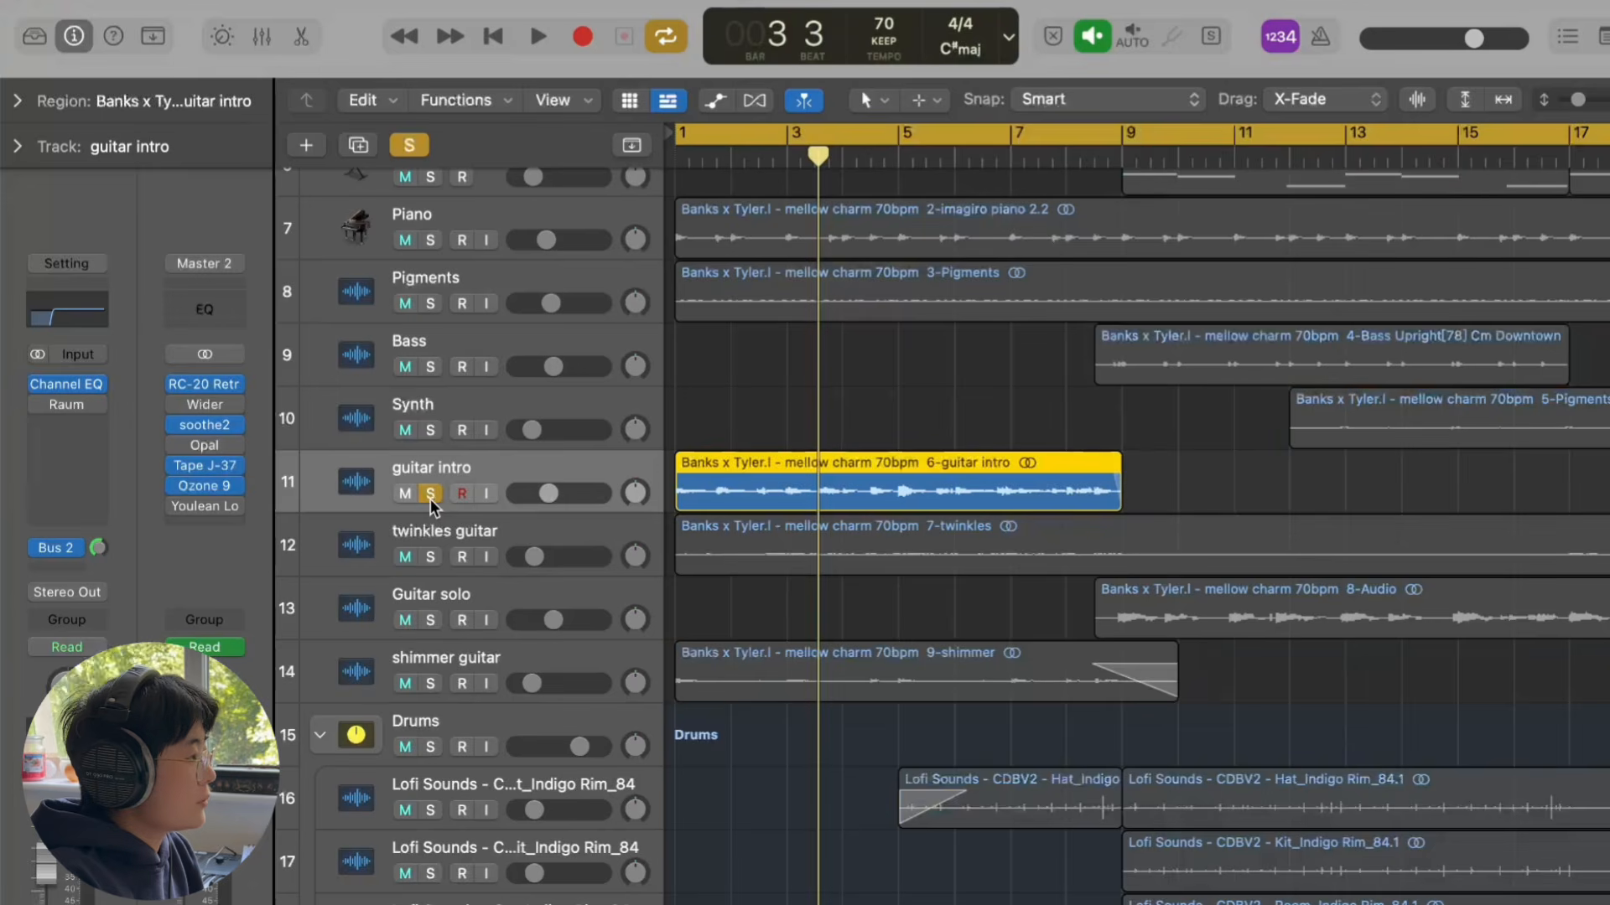
{"action": "key", "text": "space"}
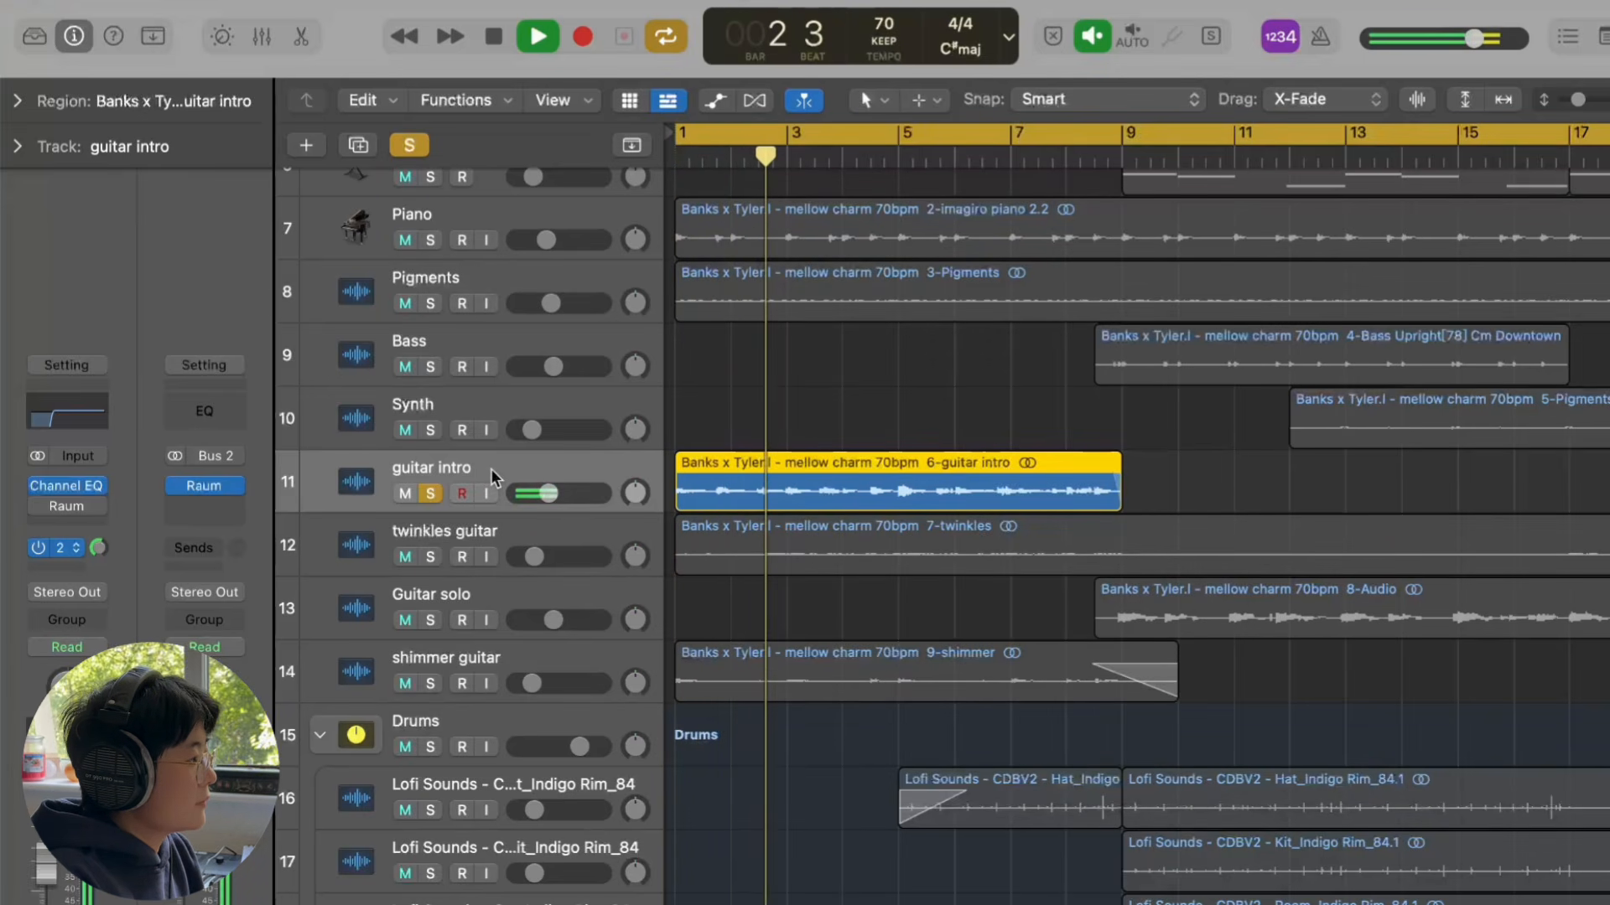
{"action": "left_click", "coordinate": [77, 420]}
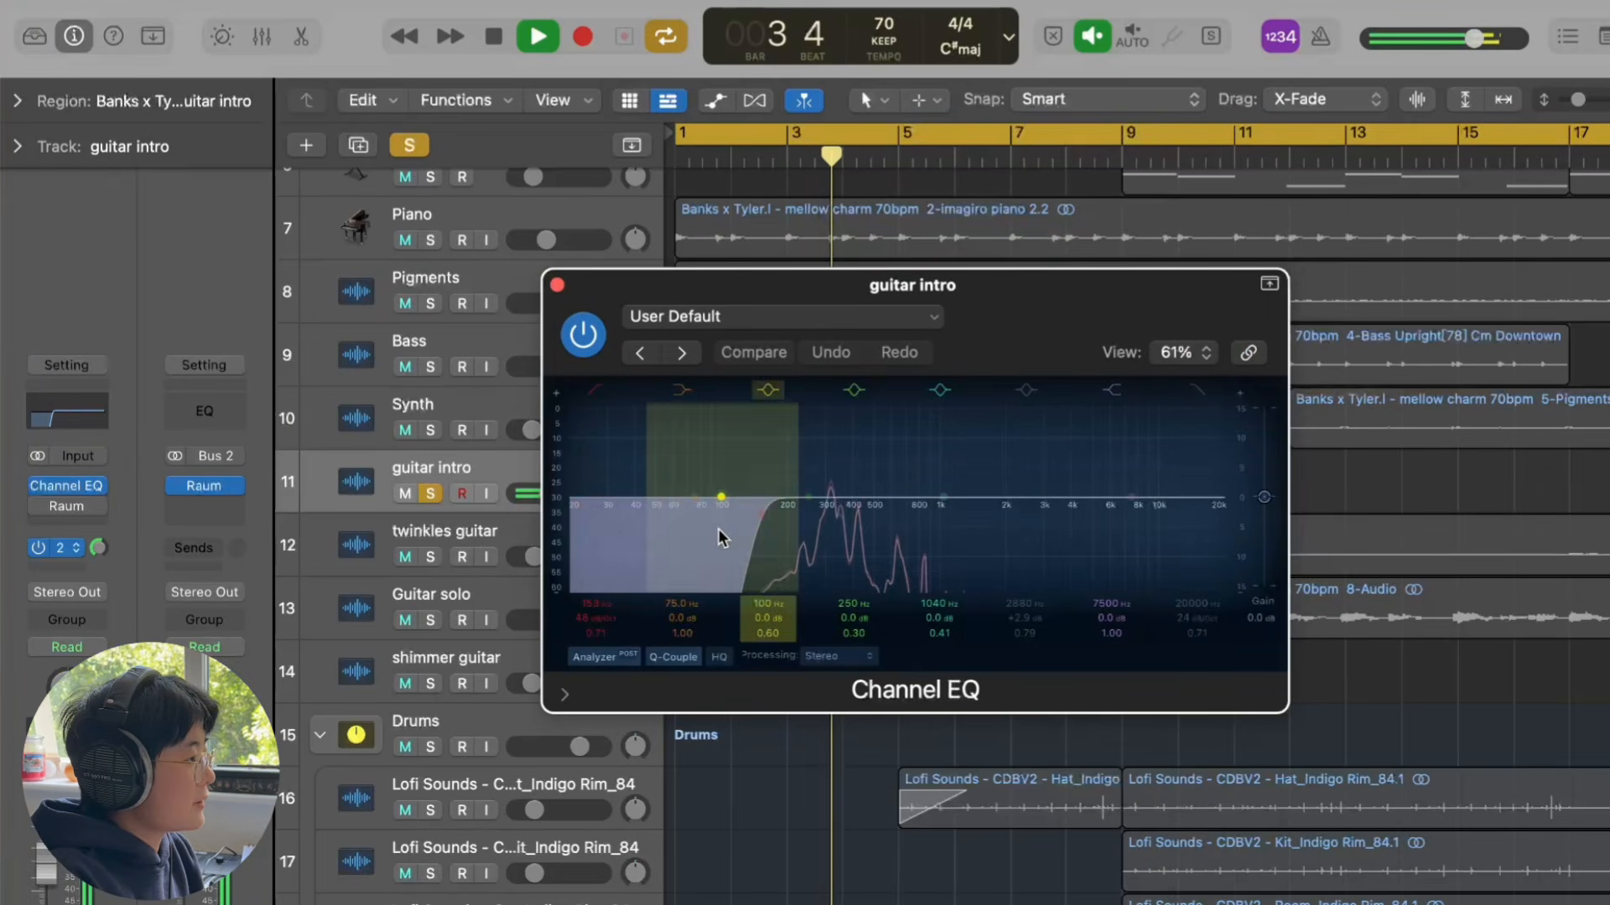
{"action": "left_click", "coordinate": [558, 285]}
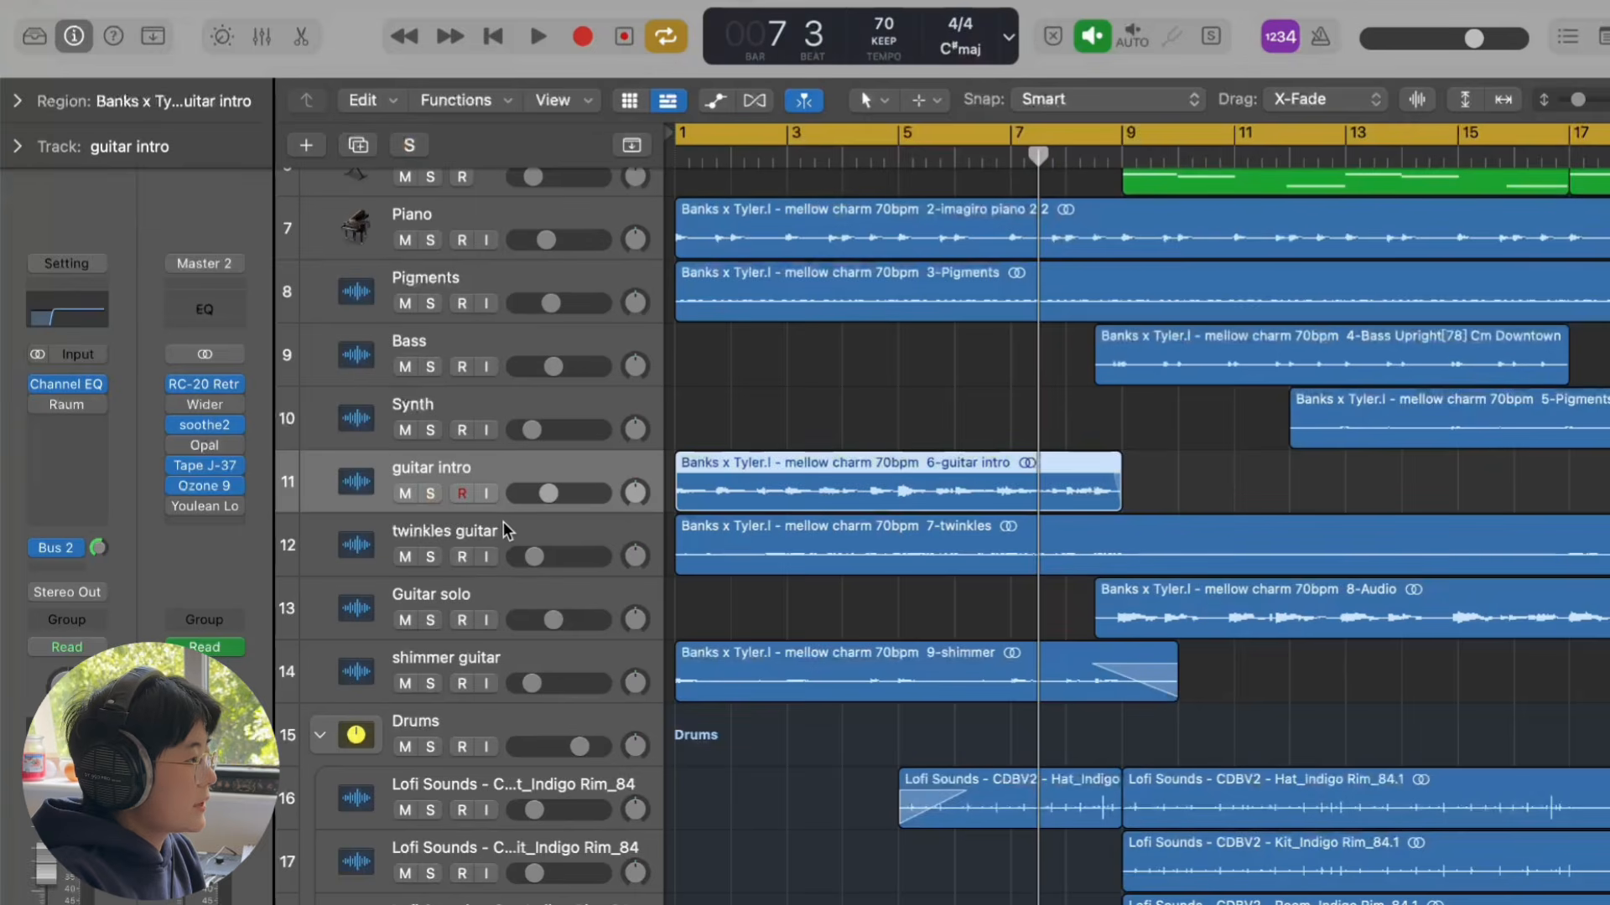
Step: Solo the twinkles guitar track, play it from just before bar 3 with the cycle range off, and view its Channel EQ
{"action": "left_click", "coordinate": [505, 530]}
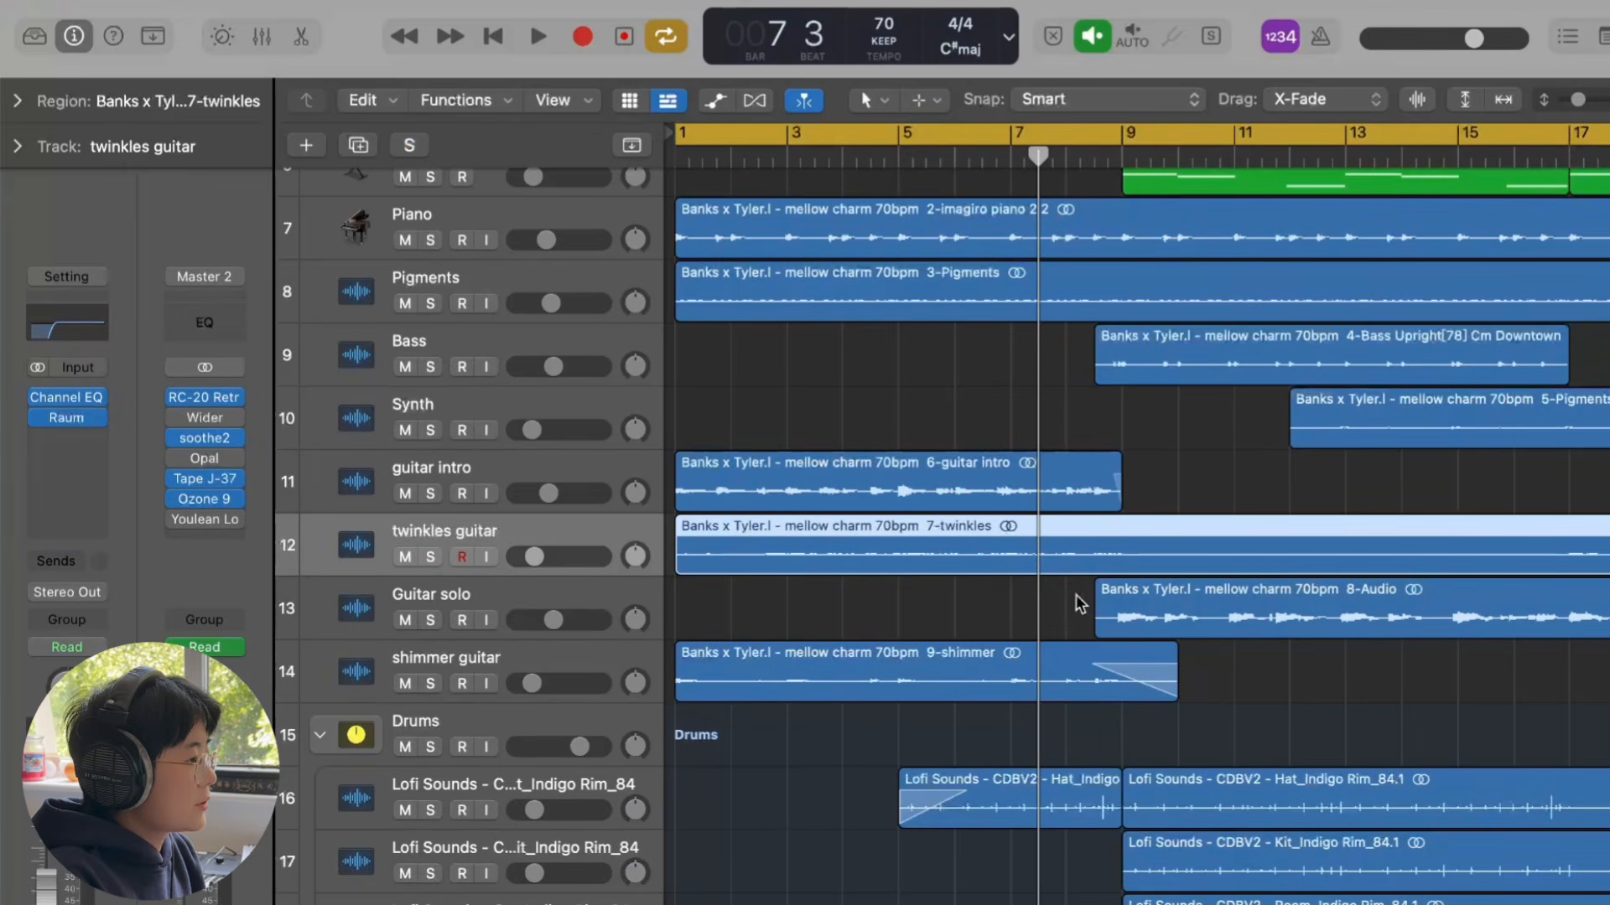
{"action": "left_click", "coordinate": [431, 556]}
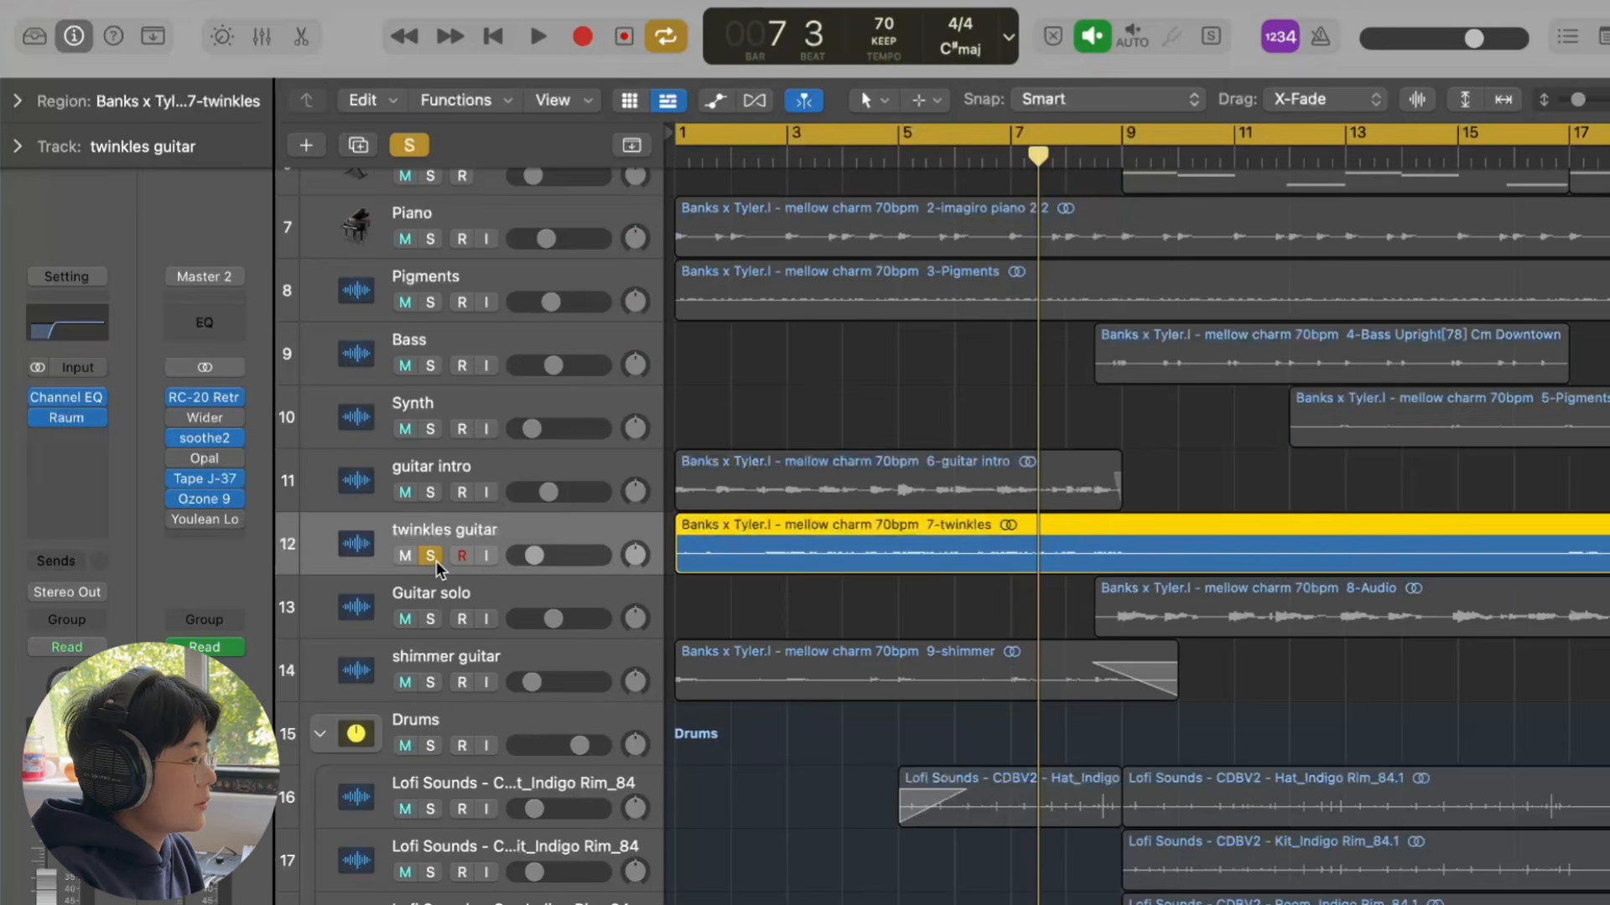
{"action": "double_click", "coordinate": [772, 157]}
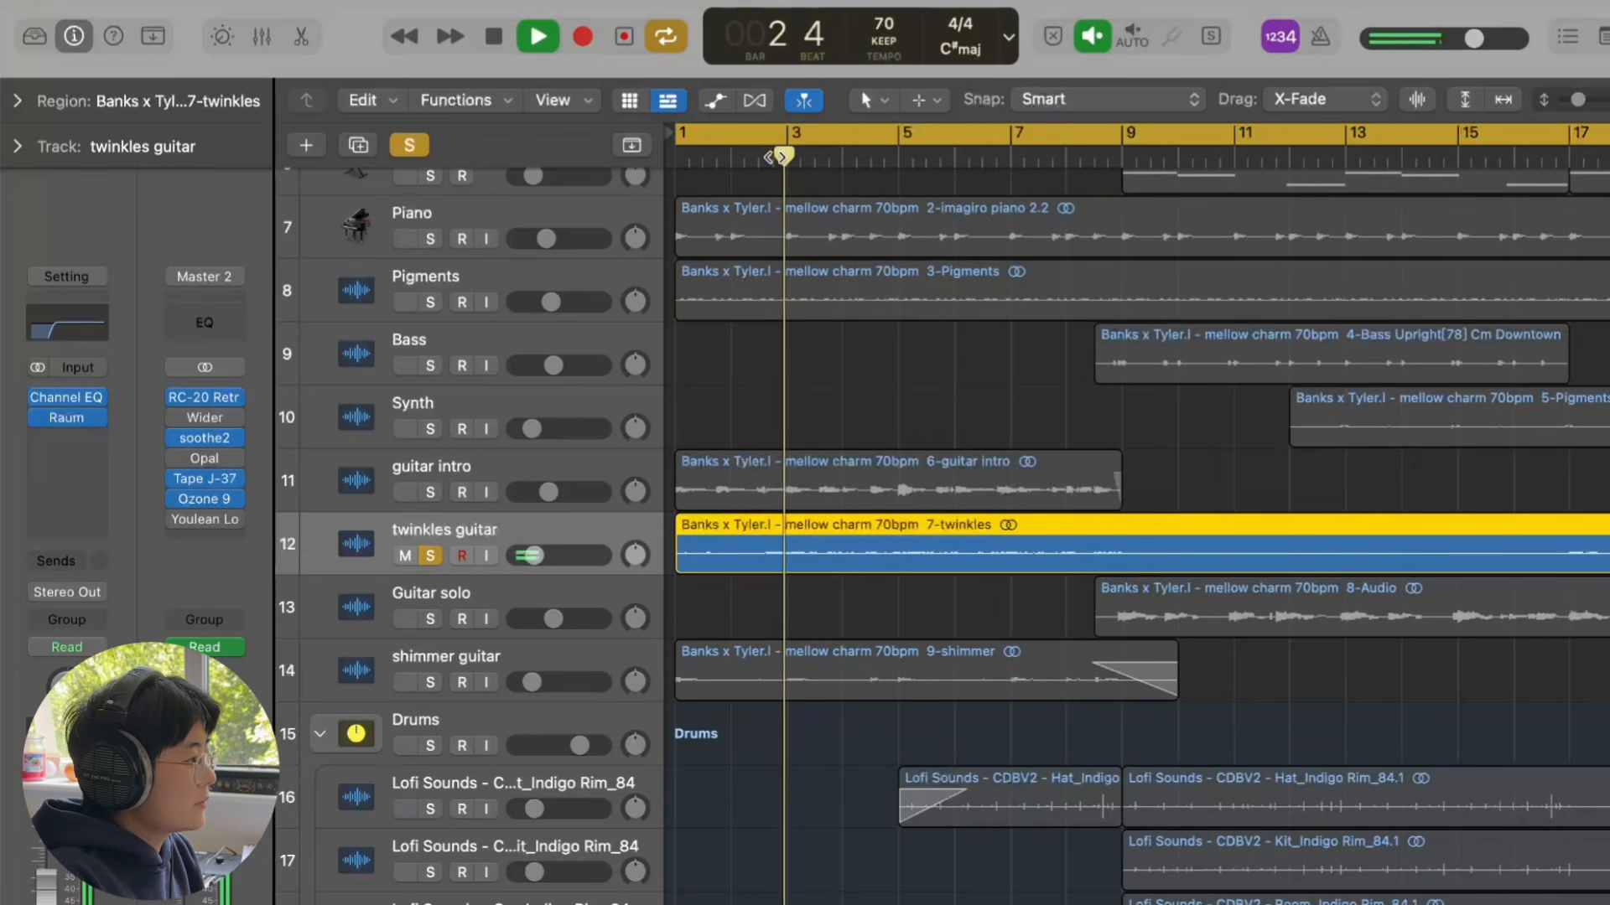
{"action": "left_click", "coordinate": [825, 141]}
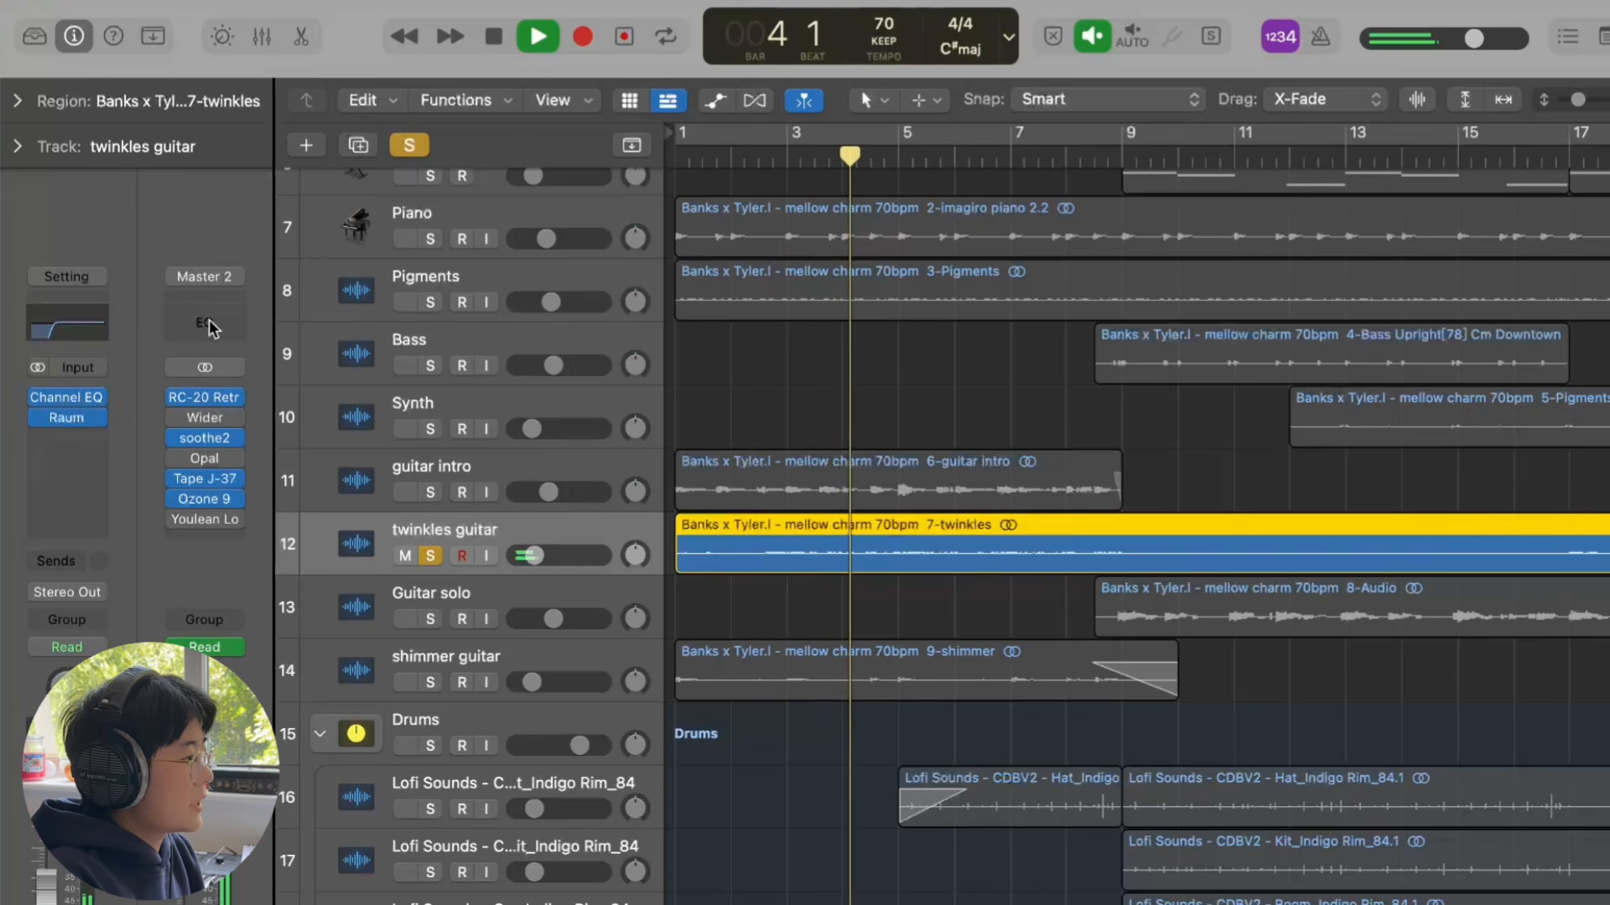
{"action": "left_click", "coordinate": [84, 325]}
{"action": "left_click", "coordinate": [557, 284]}
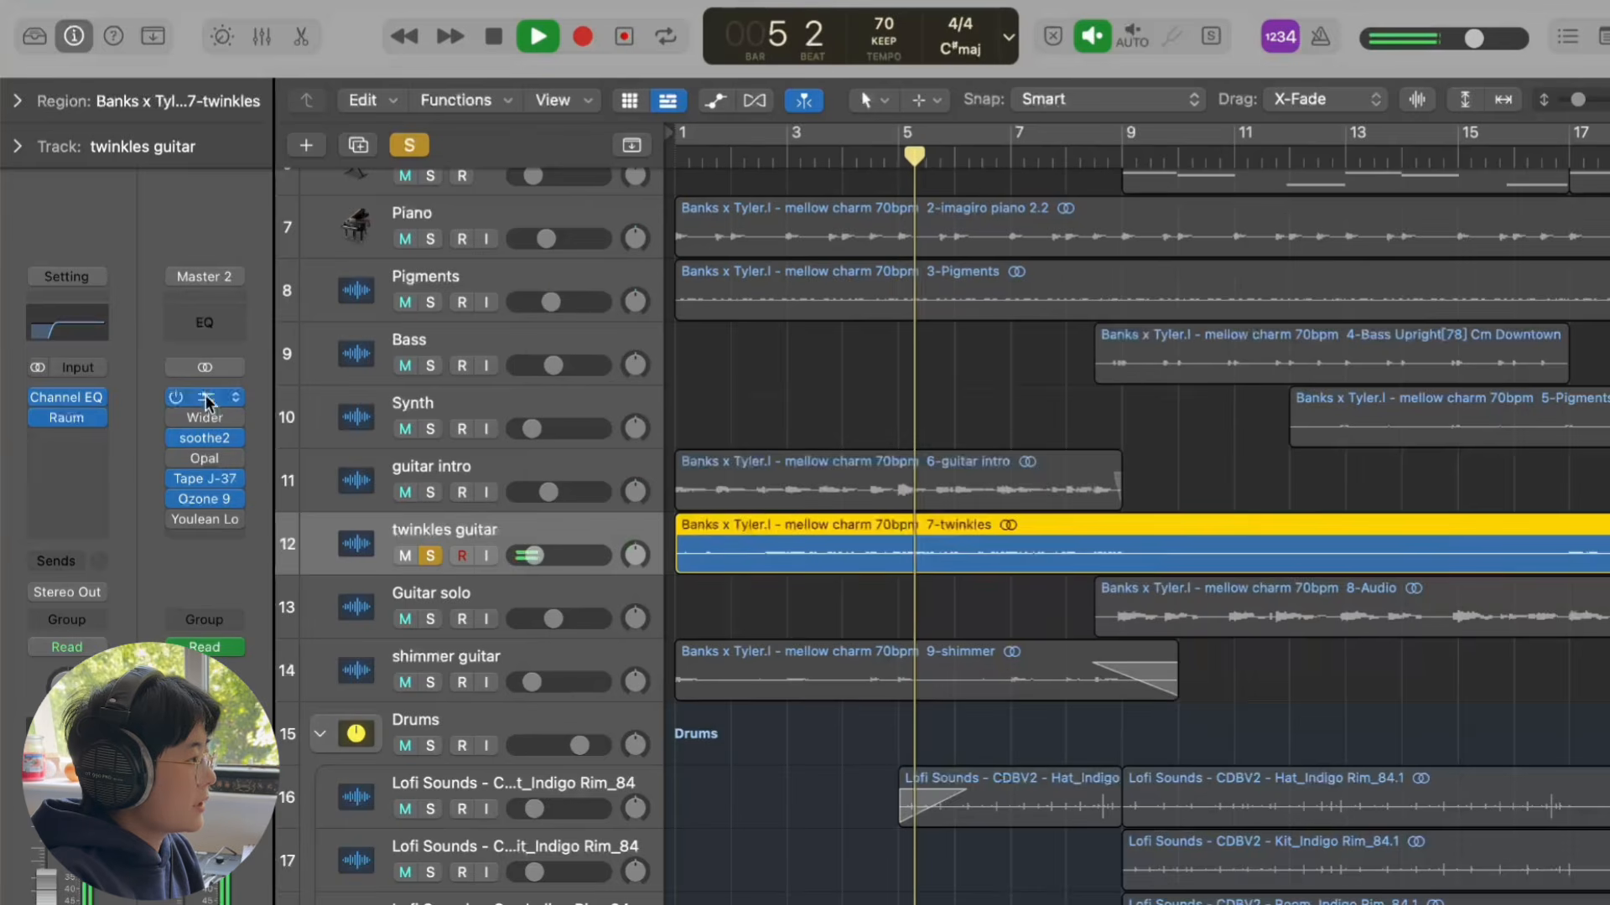
Step: View the Raum reverb settings on the twinkles guitar, stop playback, and unsolo the track
{"action": "left_click", "coordinate": [74, 418]}
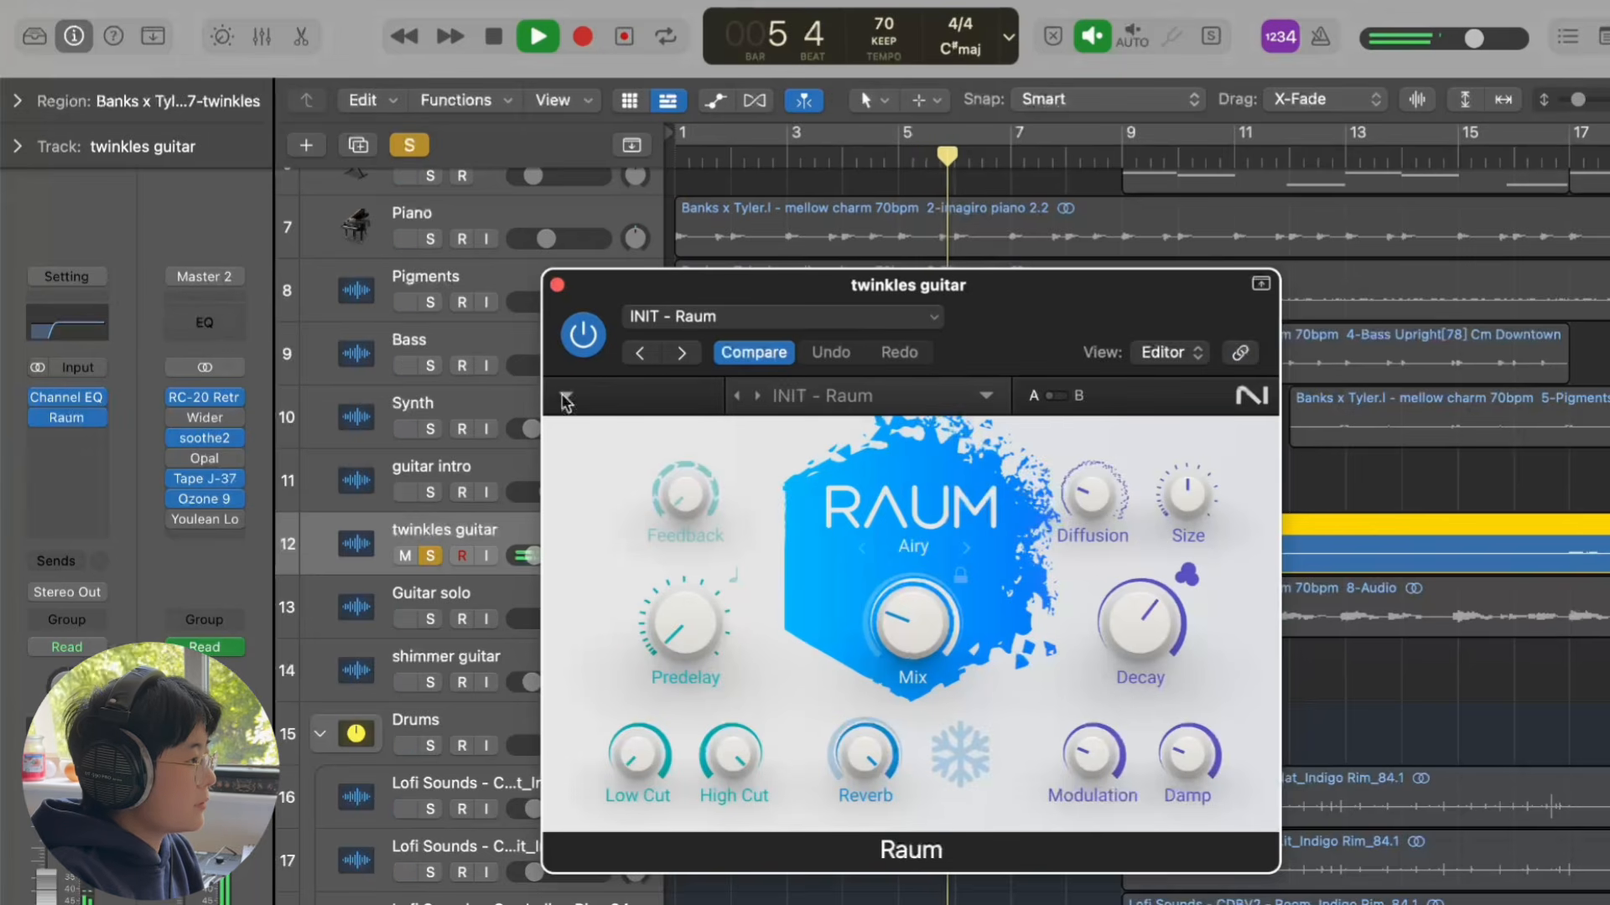
{"action": "left_click", "coordinate": [557, 285]}
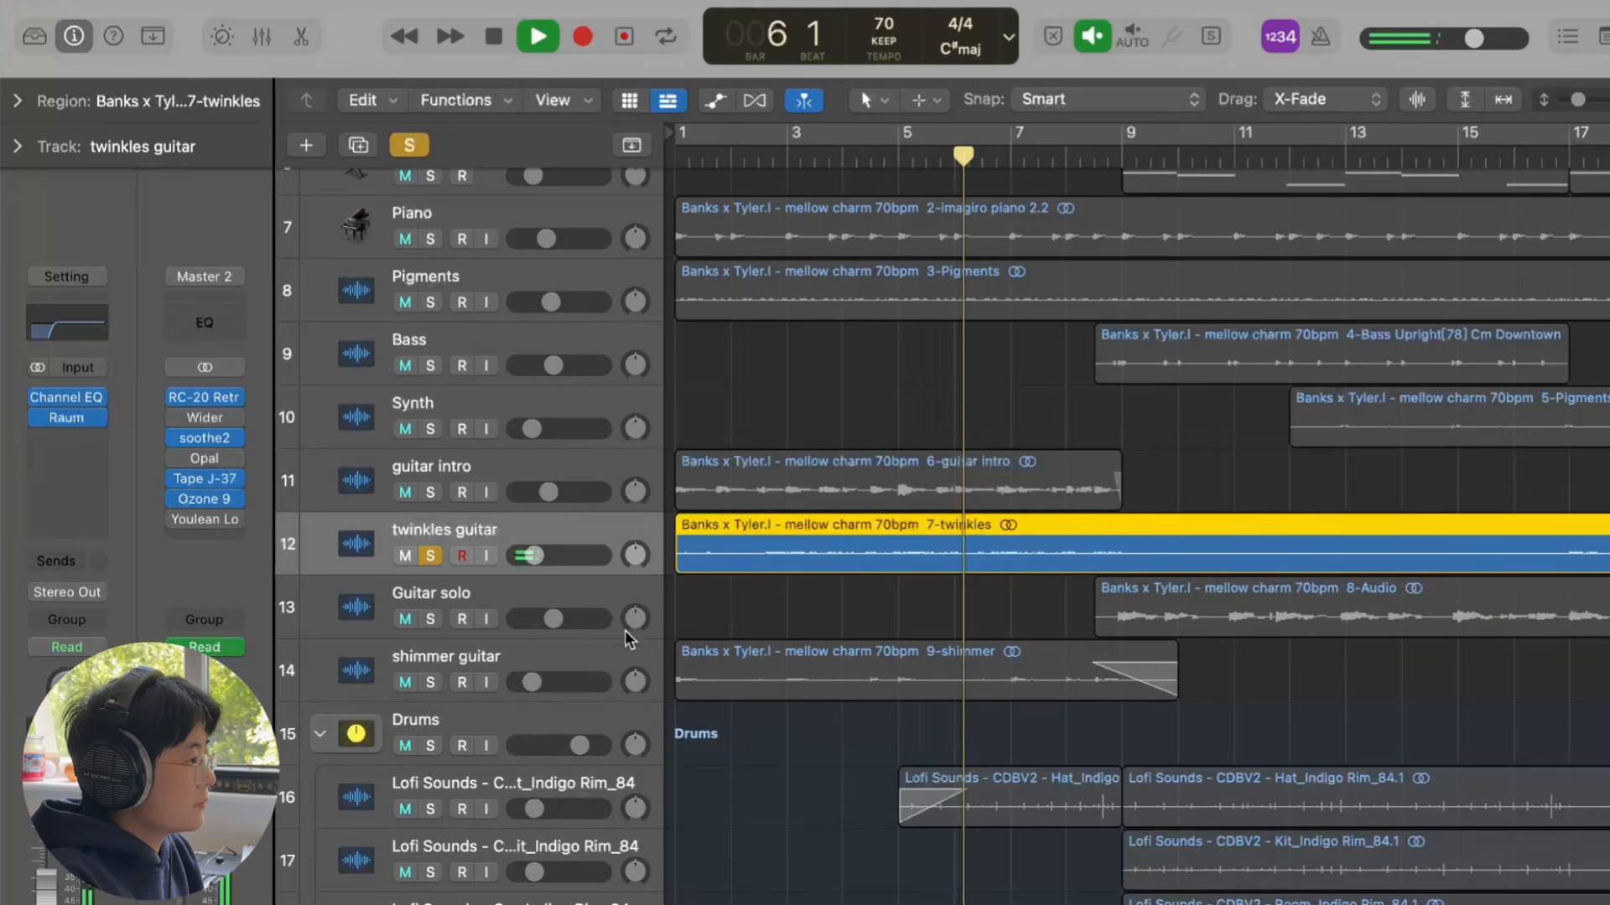
{"action": "key", "text": "space"}
{"action": "left_click", "coordinate": [433, 555]}
Step: Solo the shimmer guitar track, play it from about bar 6, and view its Channel EQ
{"action": "left_click", "coordinate": [500, 659]}
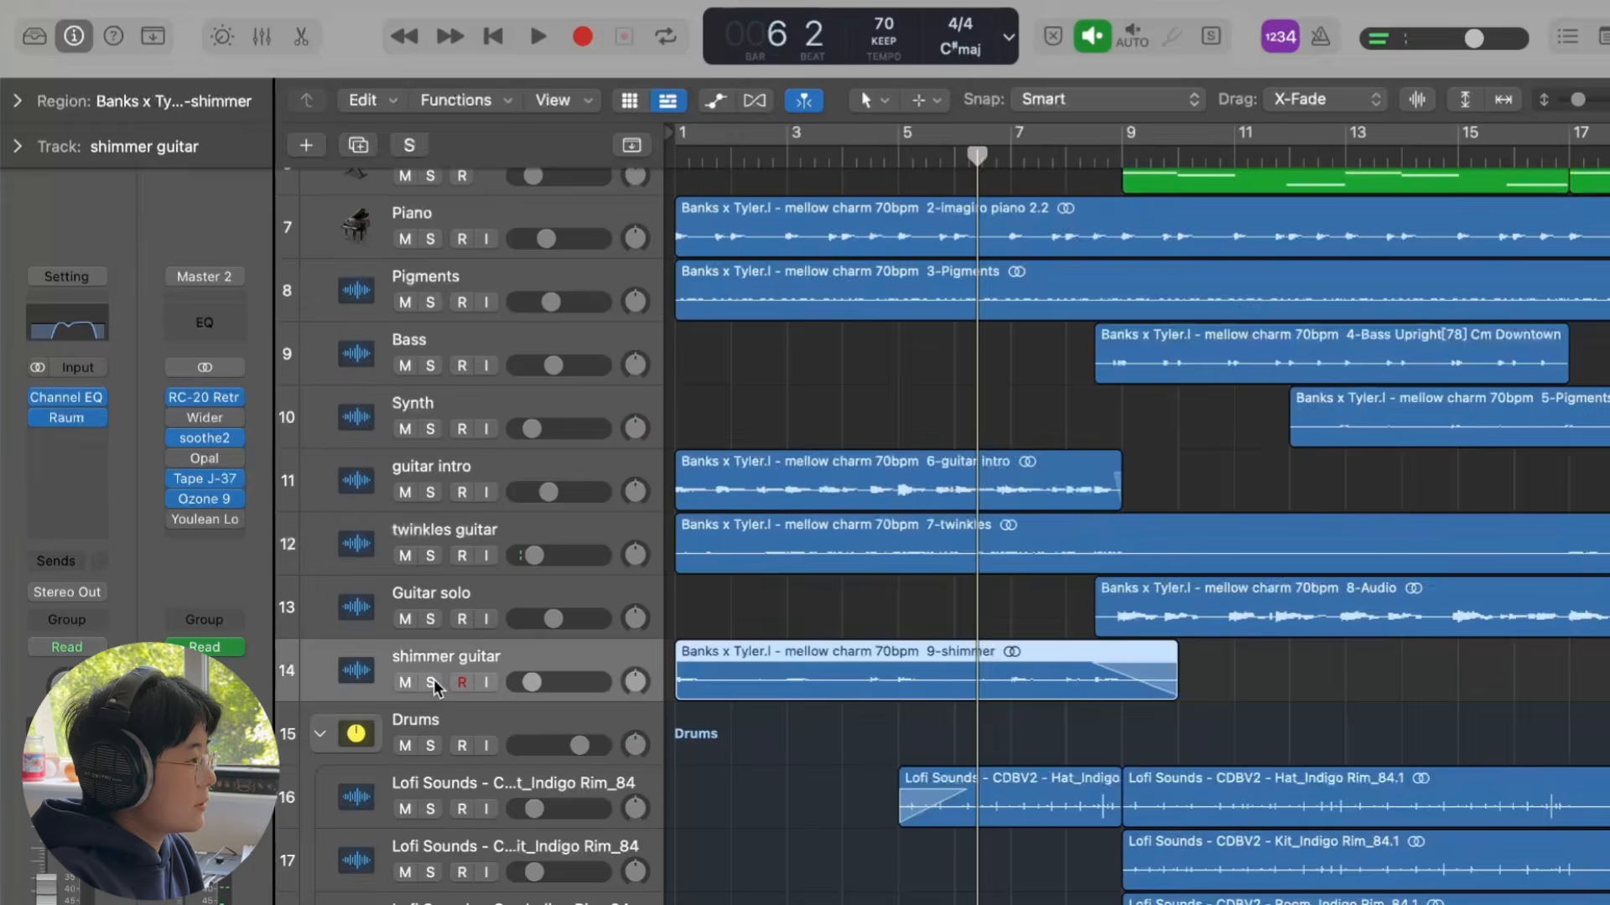
{"action": "left_click", "coordinate": [430, 682]}
{"action": "key", "text": "space"}
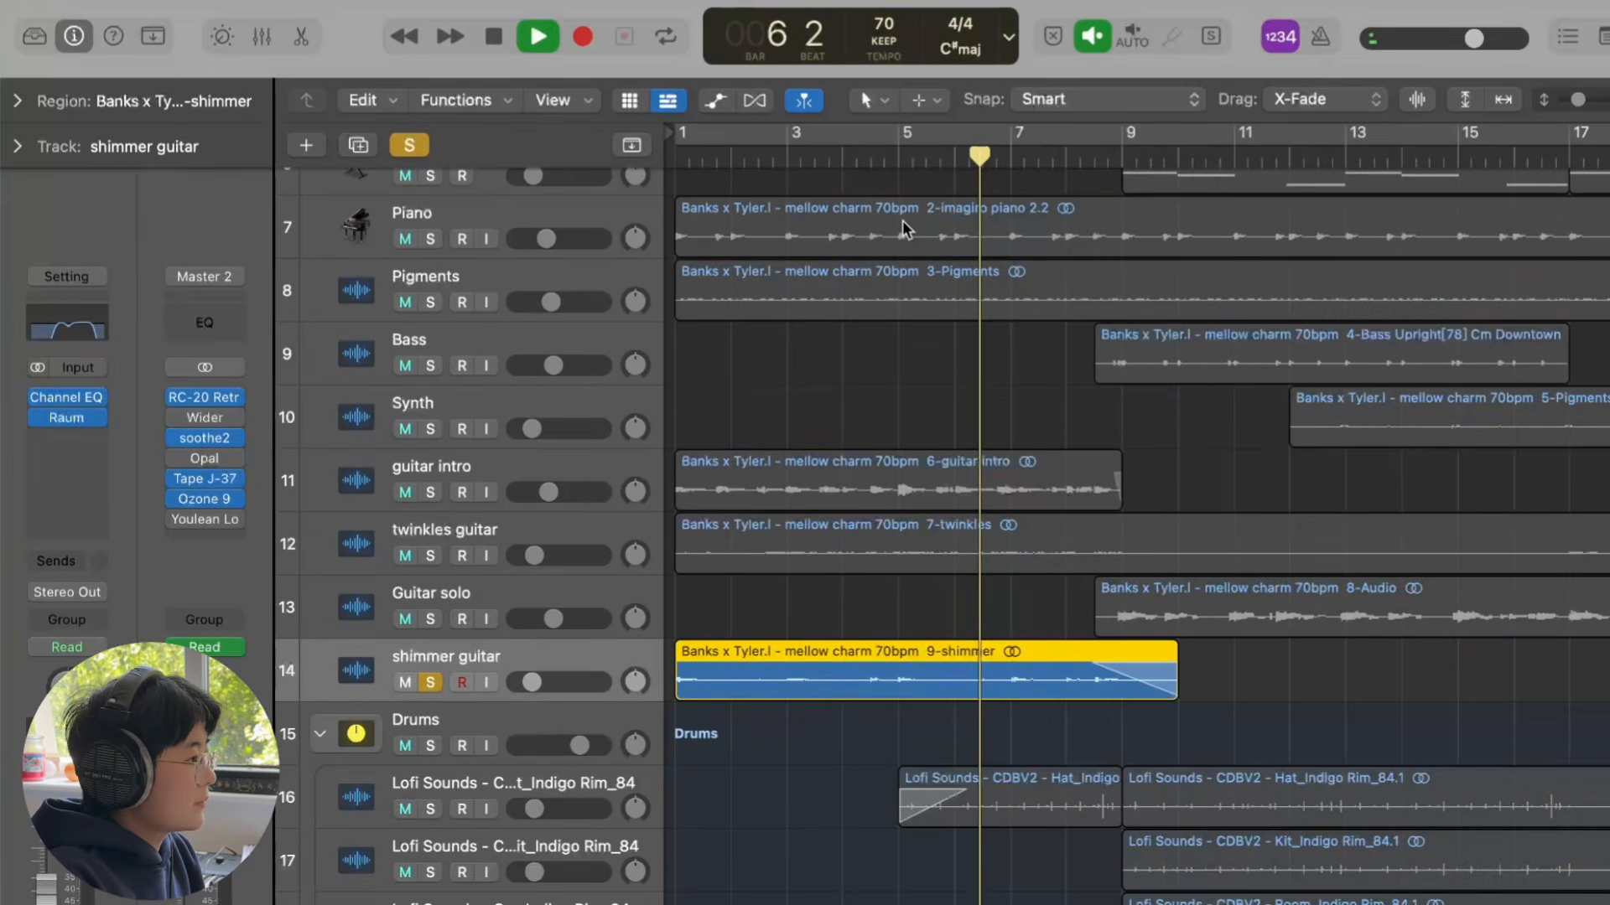
{"action": "left_click", "coordinate": [95, 336]}
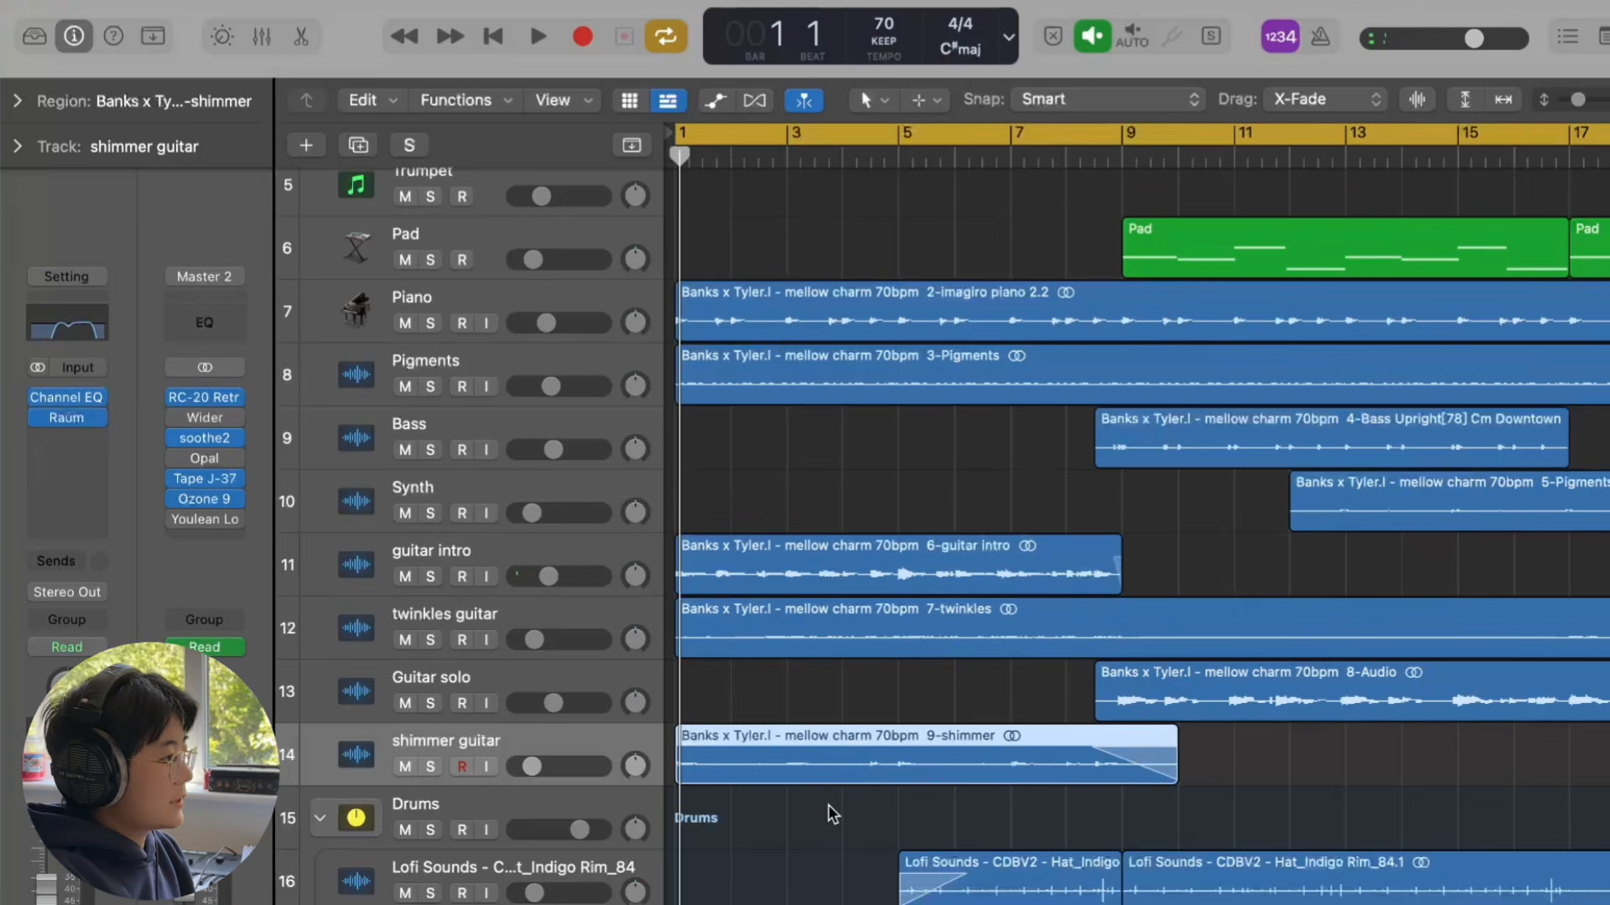
Step: Play all tracks together from bar 1 to about bar 9, following how the guitar and drum regions enter
{"action": "key", "text": "space"}
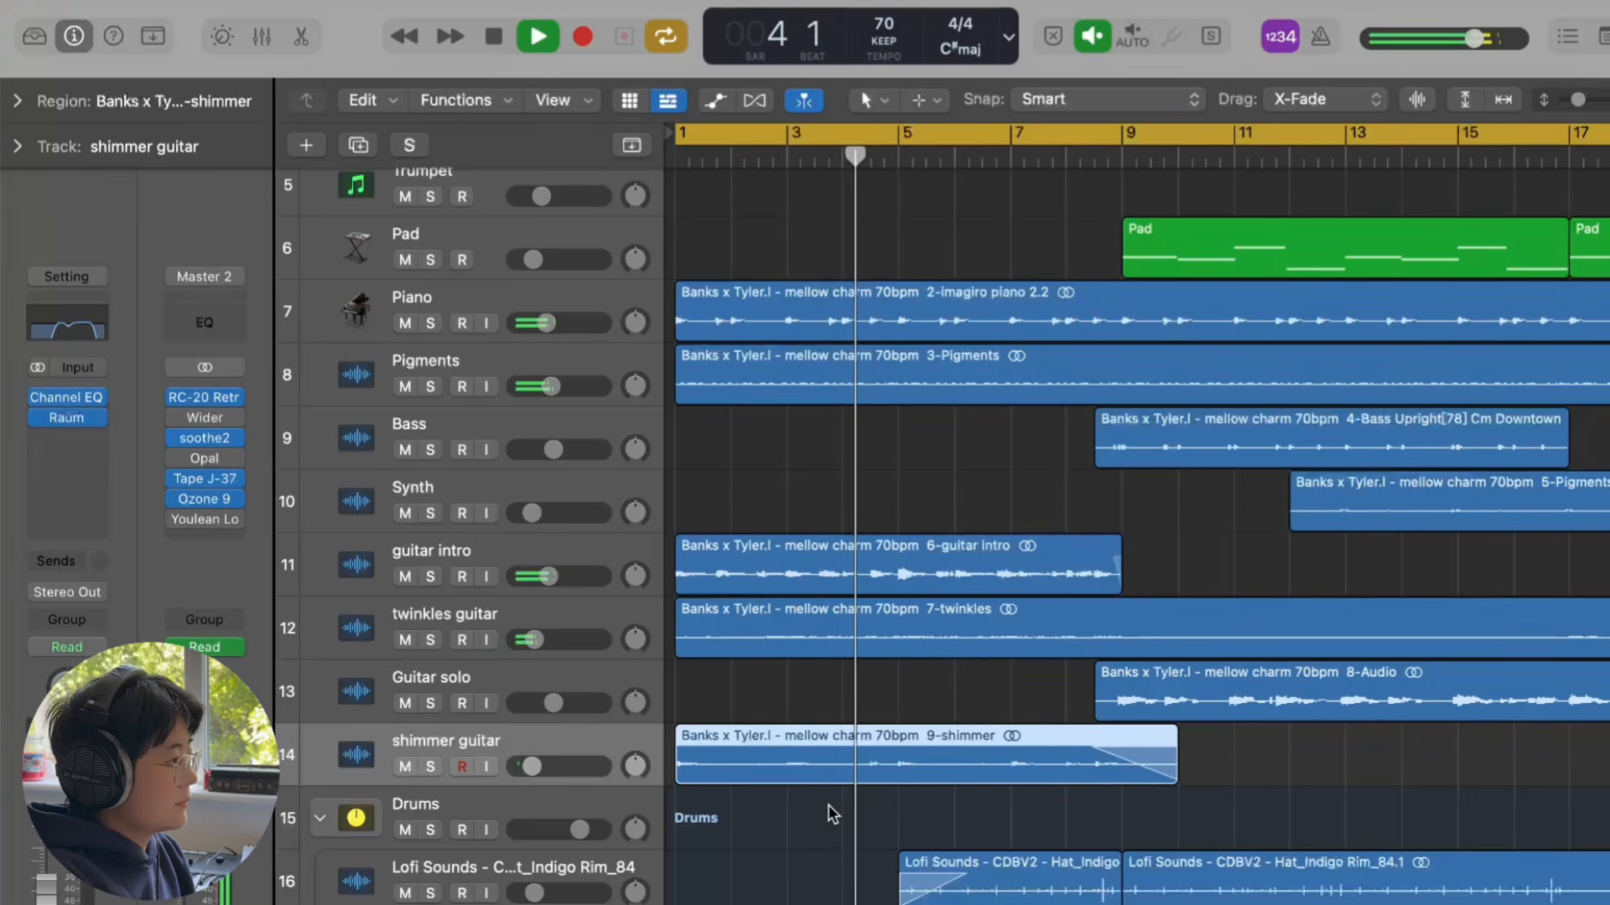
{"action": "scroll", "coordinate": [821, 830], "scroll_direction": "down", "scroll_amount": 3}
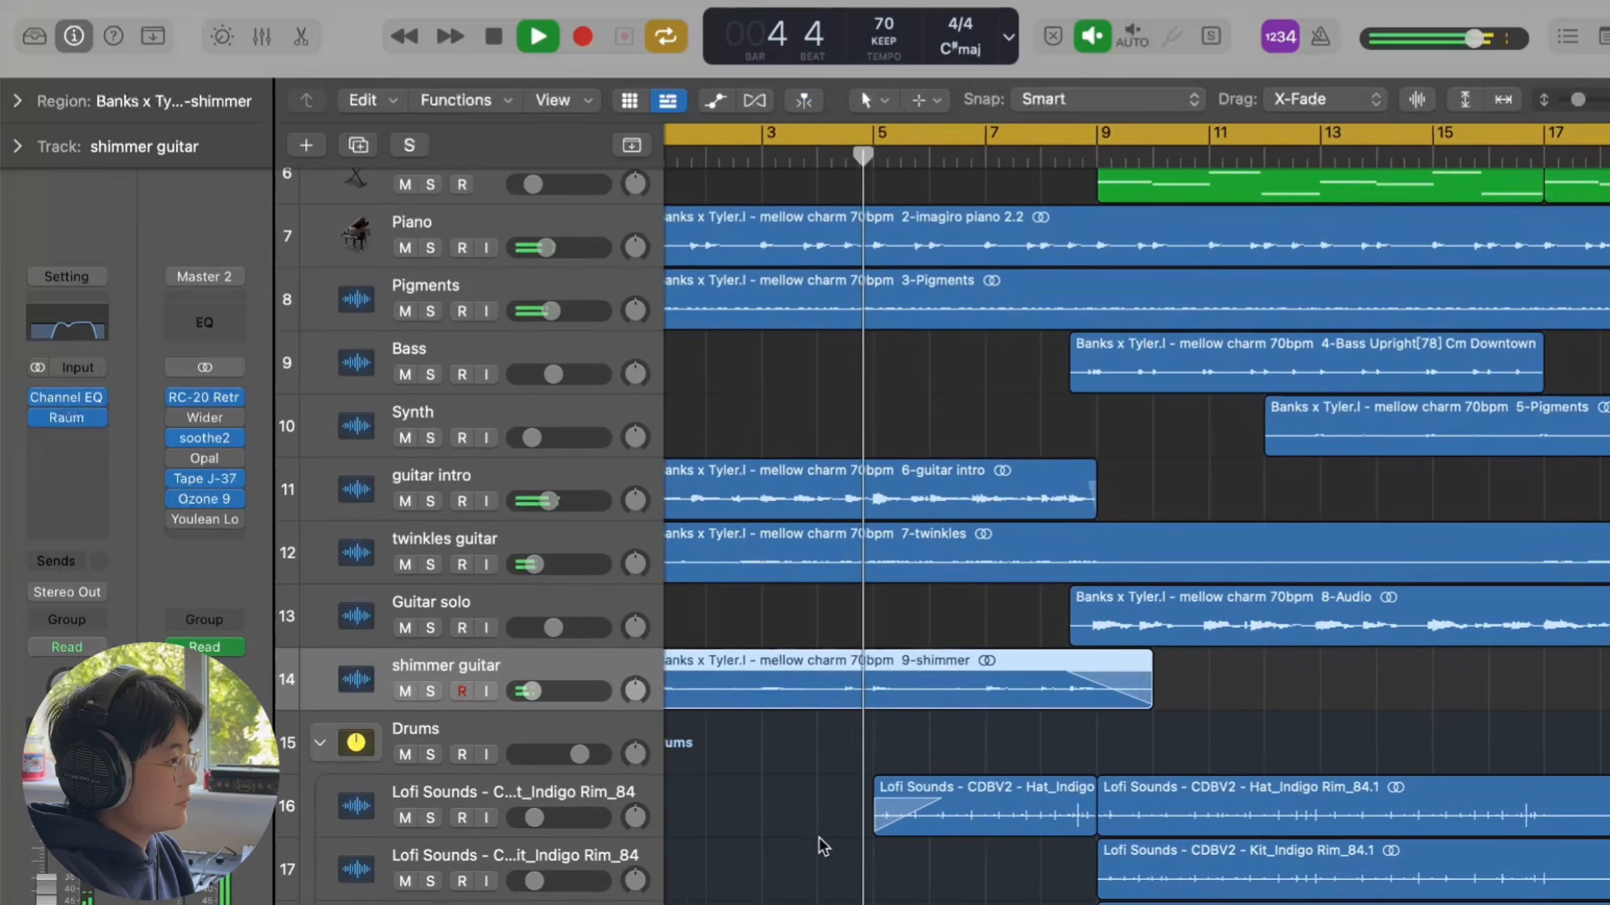
{"action": "scroll", "coordinate": [819, 837], "scroll_direction": "down", "scroll_amount": 8}
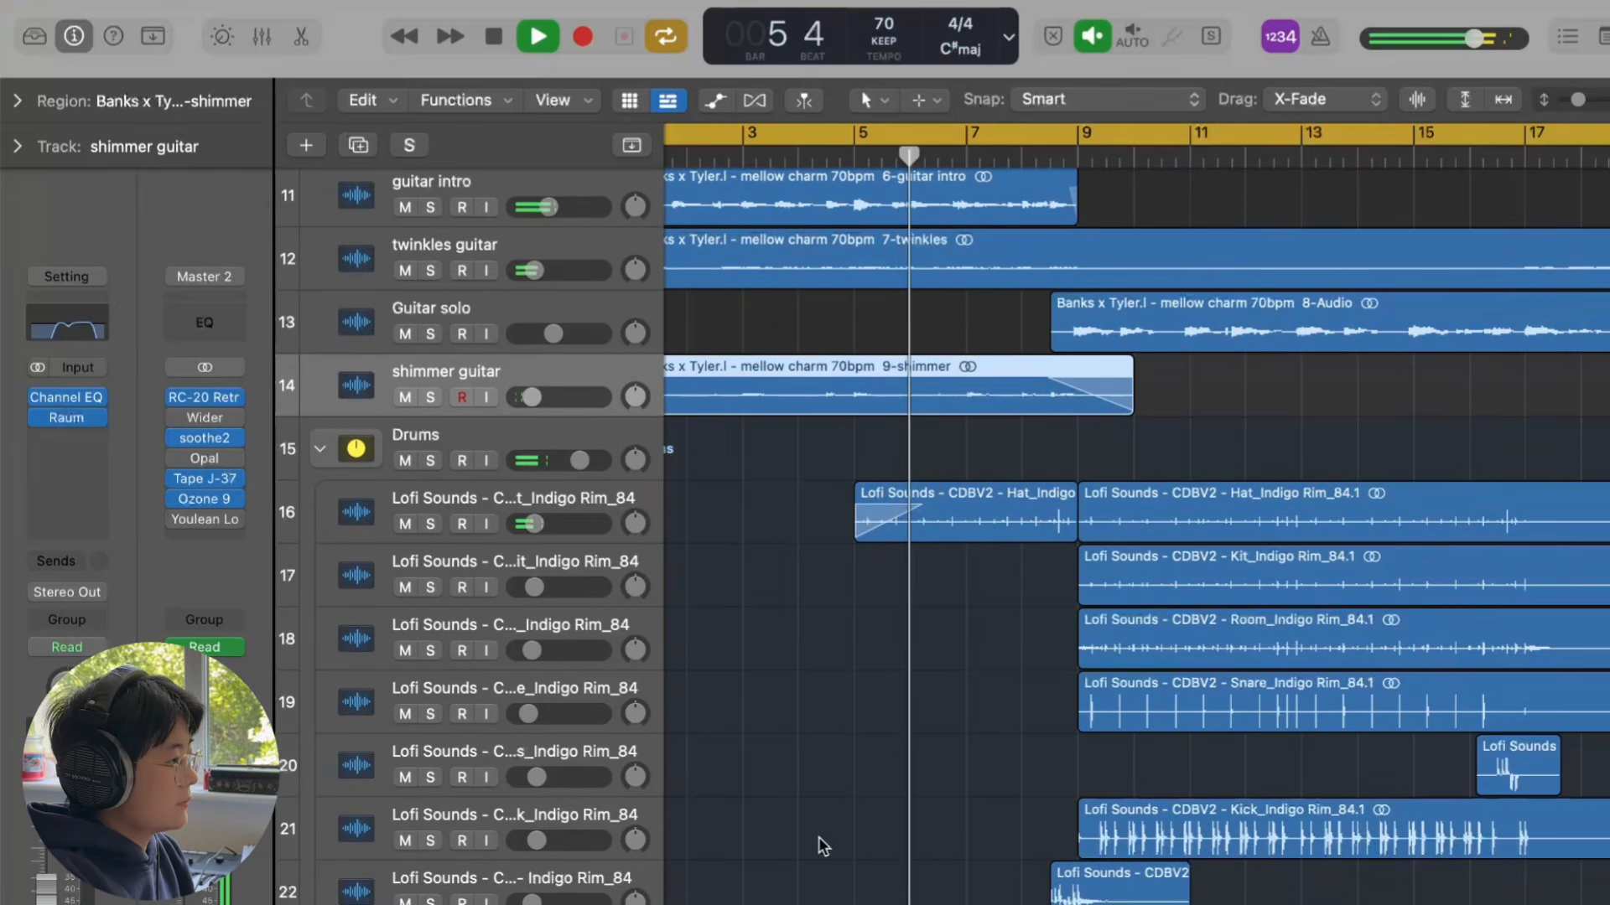
{"action": "scroll", "coordinate": [818, 837], "scroll_direction": "up", "scroll_amount": 2}
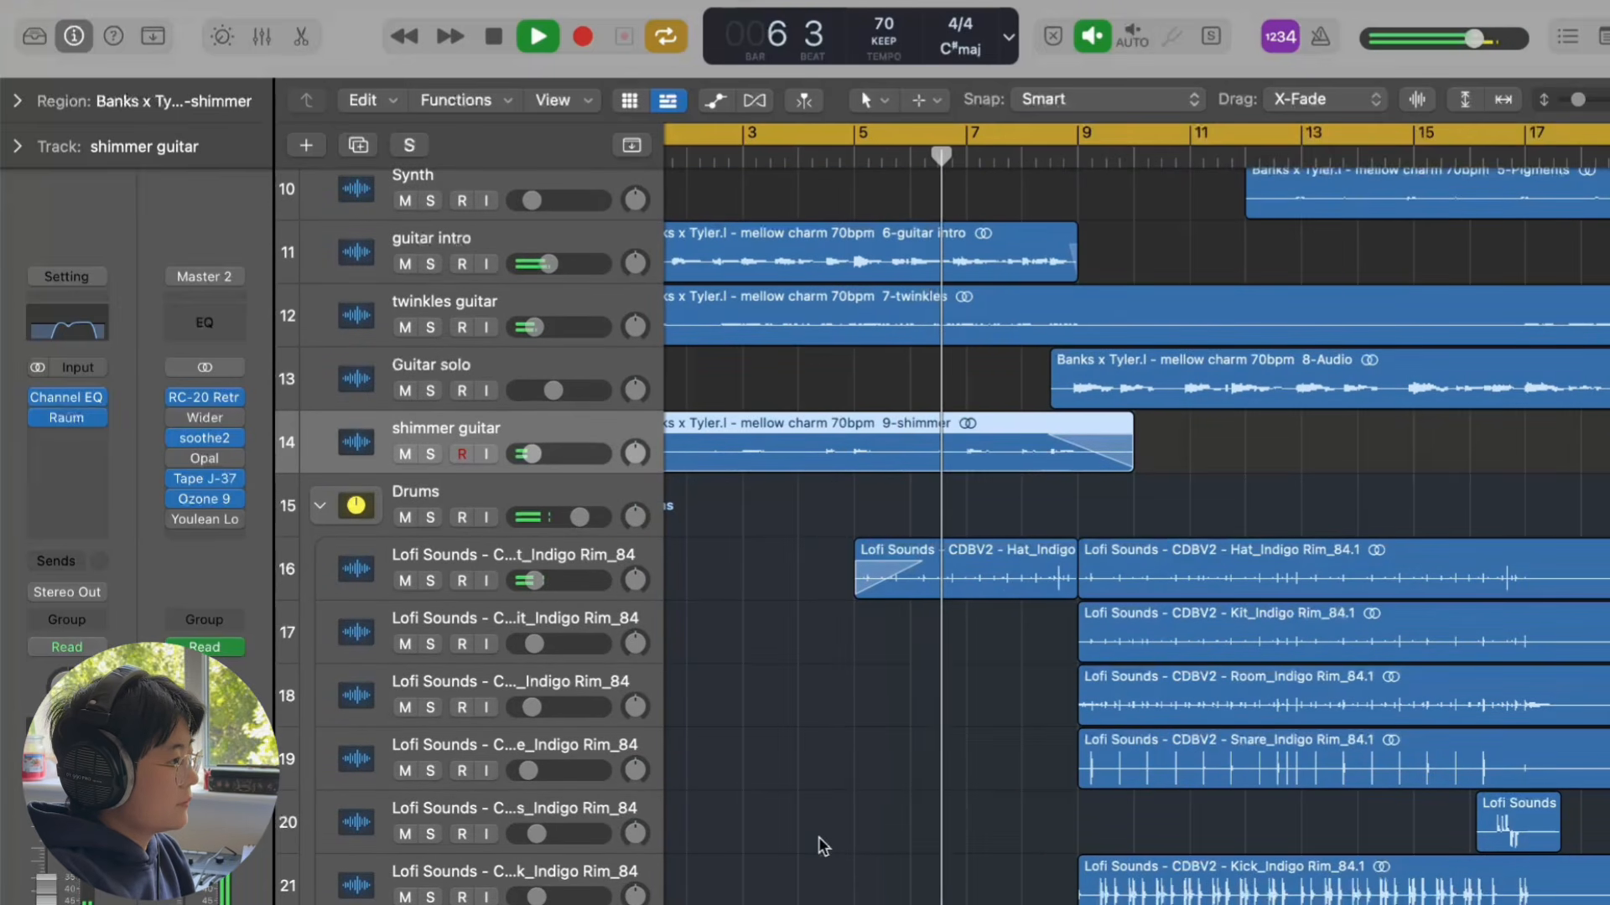
{"action": "scroll", "coordinate": [818, 837], "scroll_direction": "up", "scroll_amount": 2}
{"action": "scroll", "coordinate": [818, 837], "scroll_direction": "right", "scroll_amount": 2}
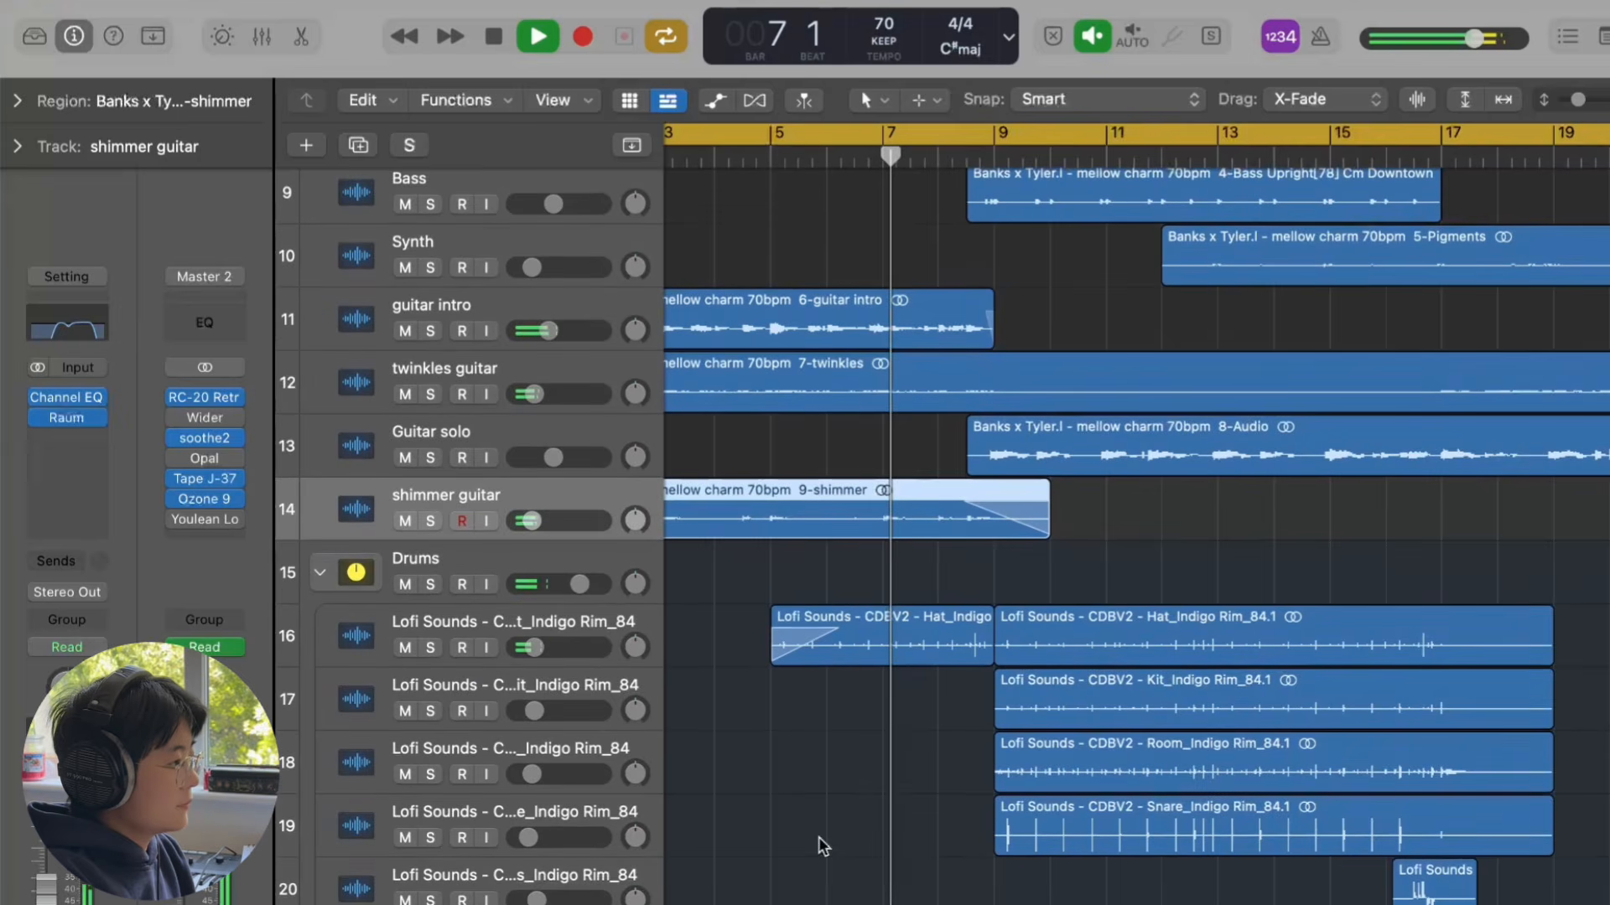
{"action": "scroll", "coordinate": [818, 837], "scroll_direction": "up", "scroll_amount": 2}
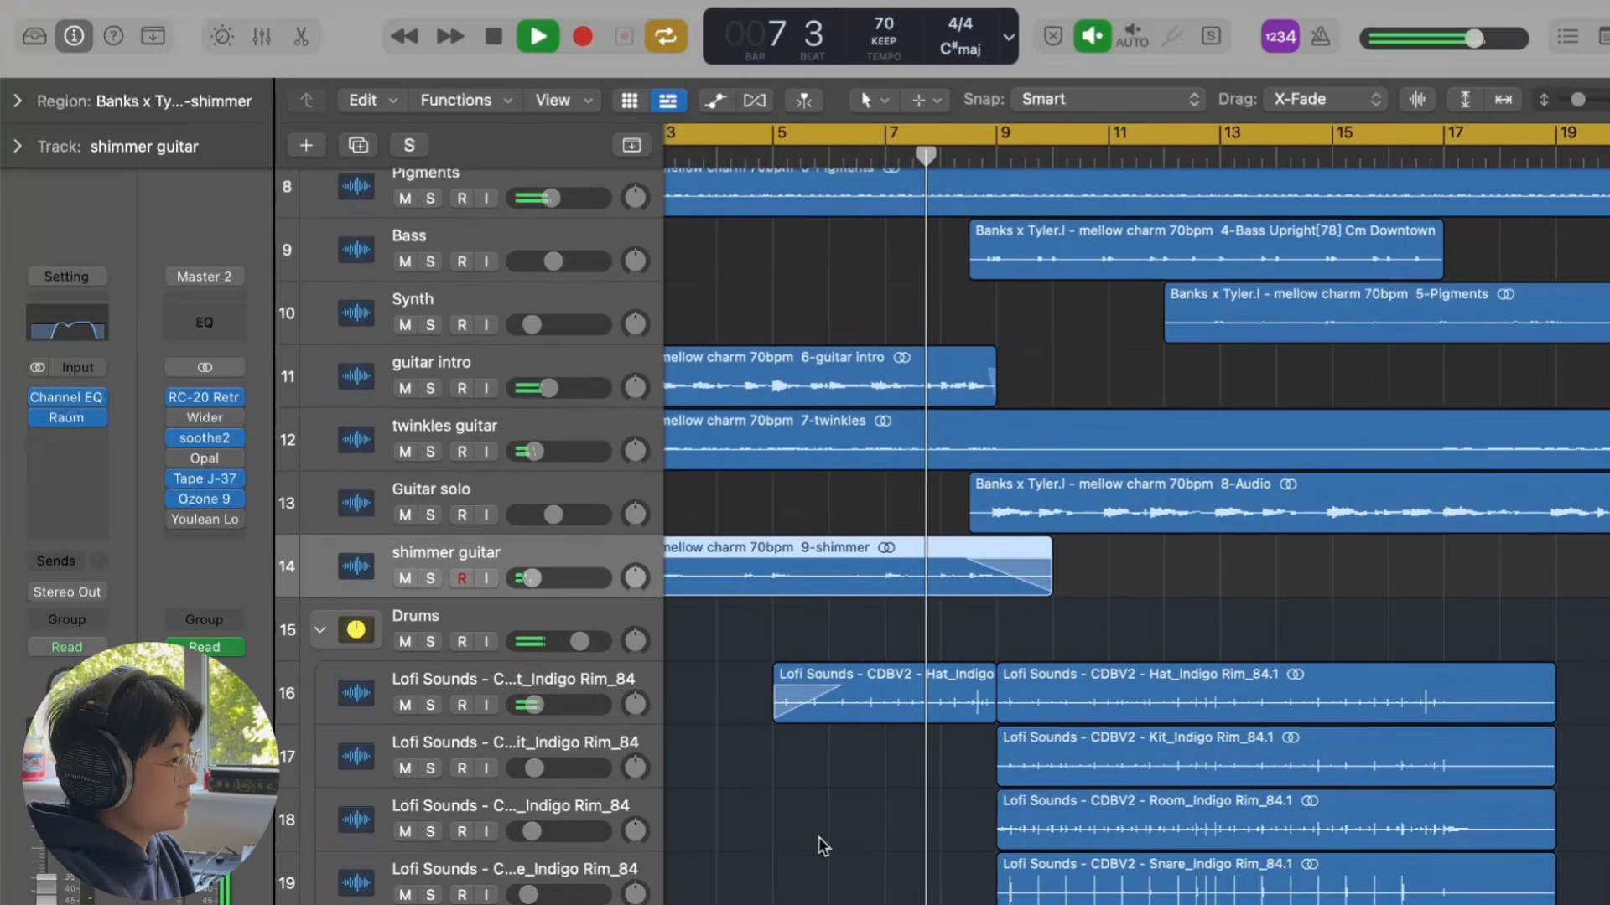
{"action": "scroll", "coordinate": [818, 837], "scroll_direction": "left", "scroll_amount": 1}
{"action": "scroll", "coordinate": [819, 837], "scroll_direction": "down", "scroll_amount": 2}
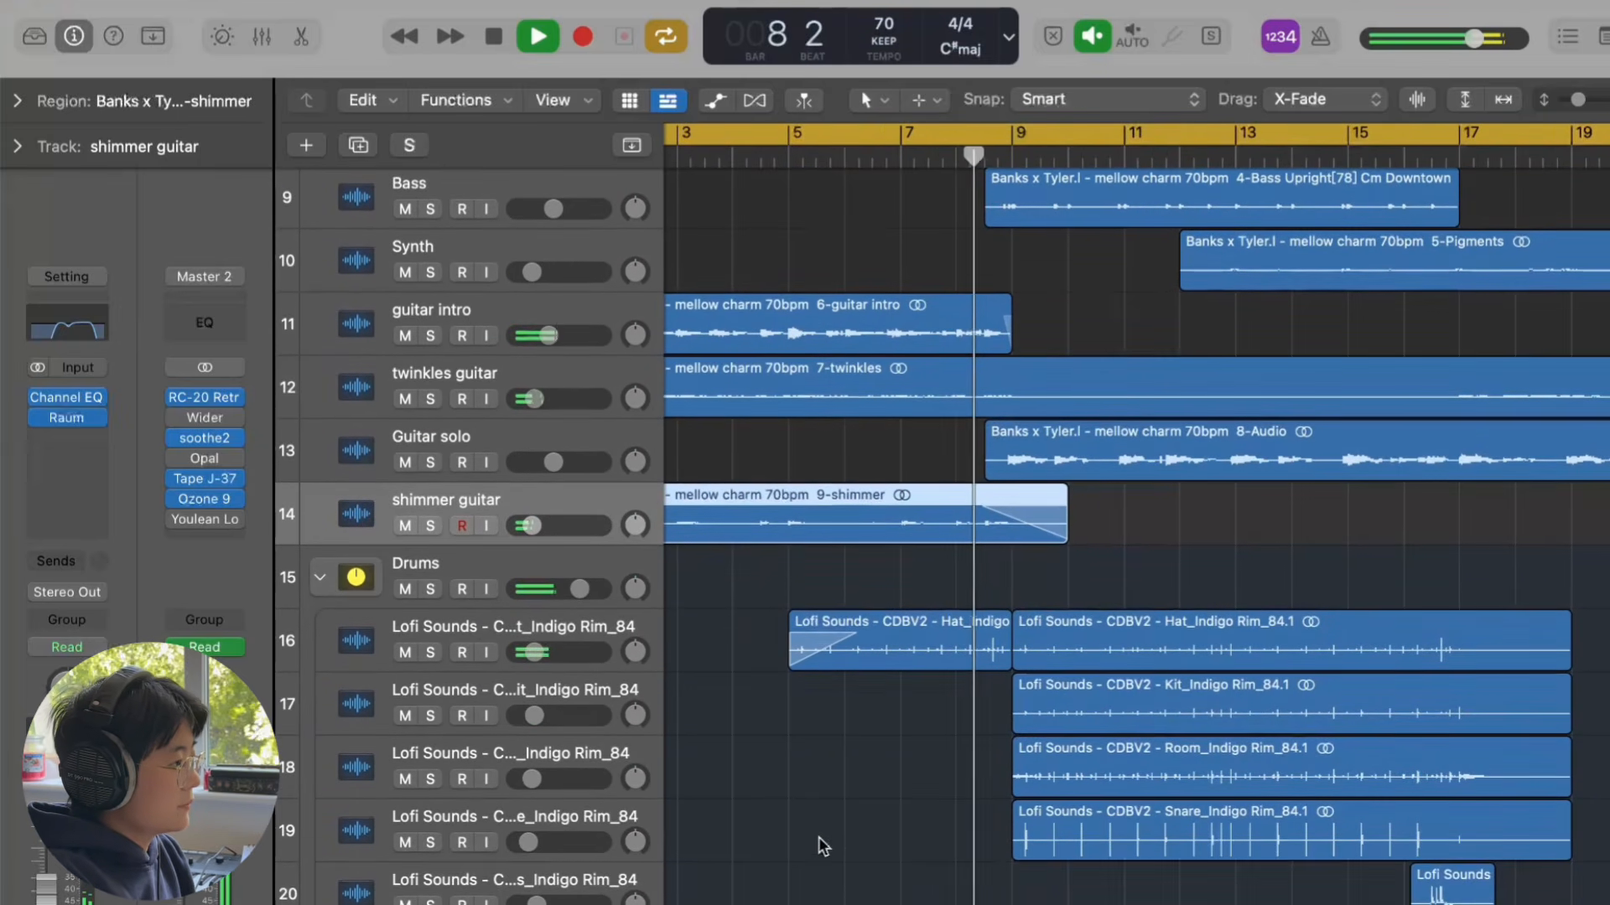
{"action": "scroll", "coordinate": [818, 836], "scroll_direction": "down", "scroll_amount": 3}
{"action": "scroll", "coordinate": [818, 836], "scroll_direction": "right", "scroll_amount": 2}
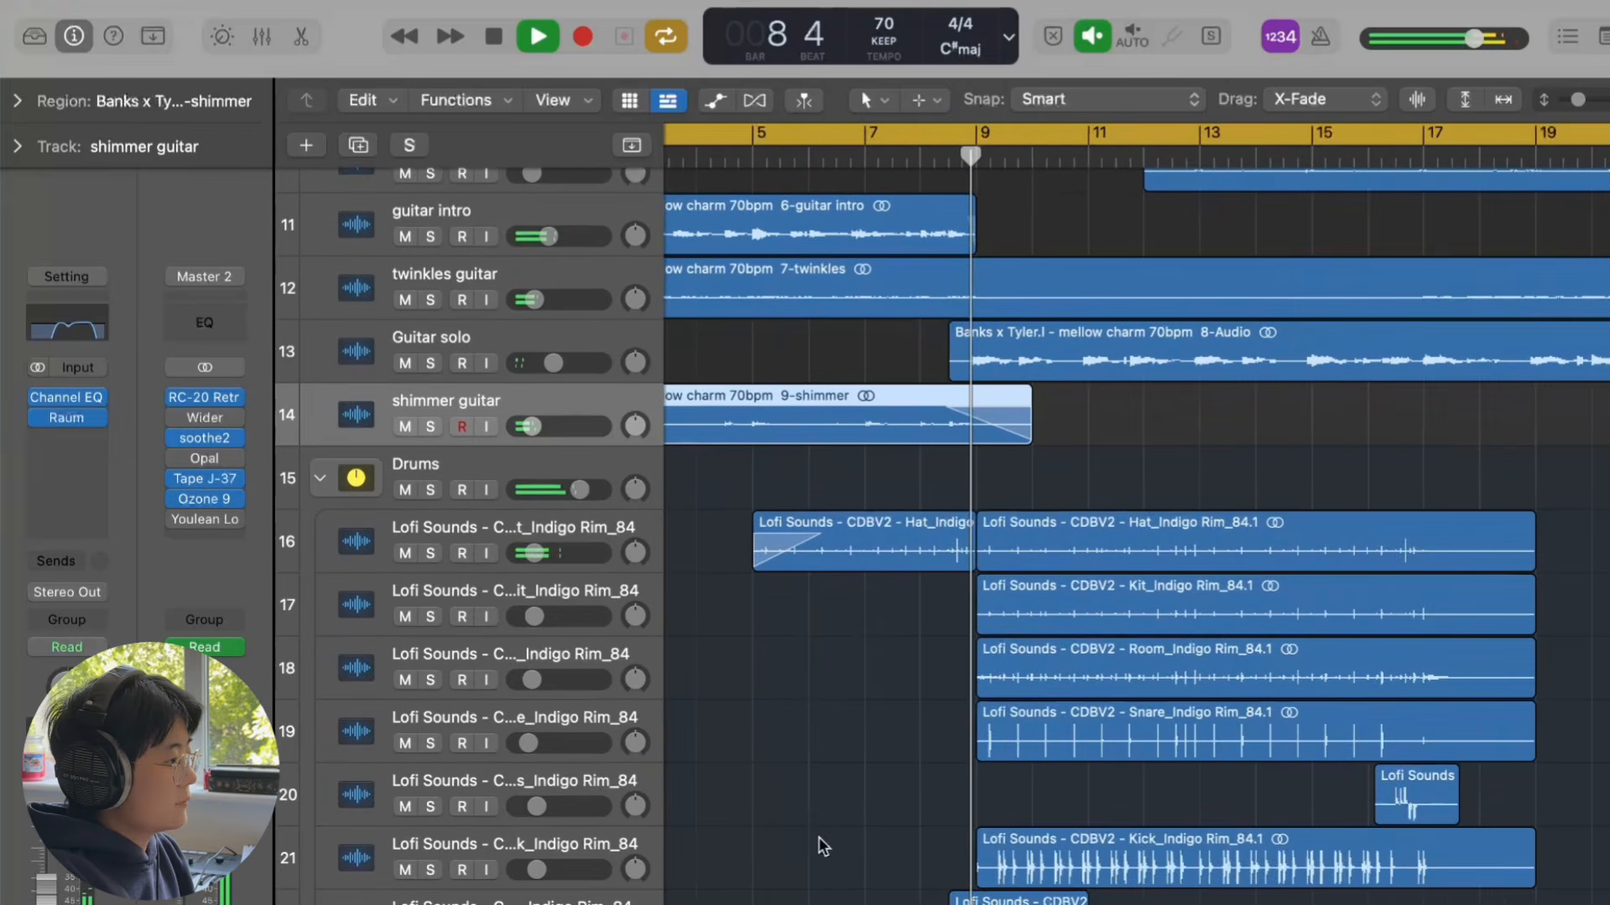
{"action": "scroll", "coordinate": [818, 837], "scroll_direction": "down", "scroll_amount": 1}
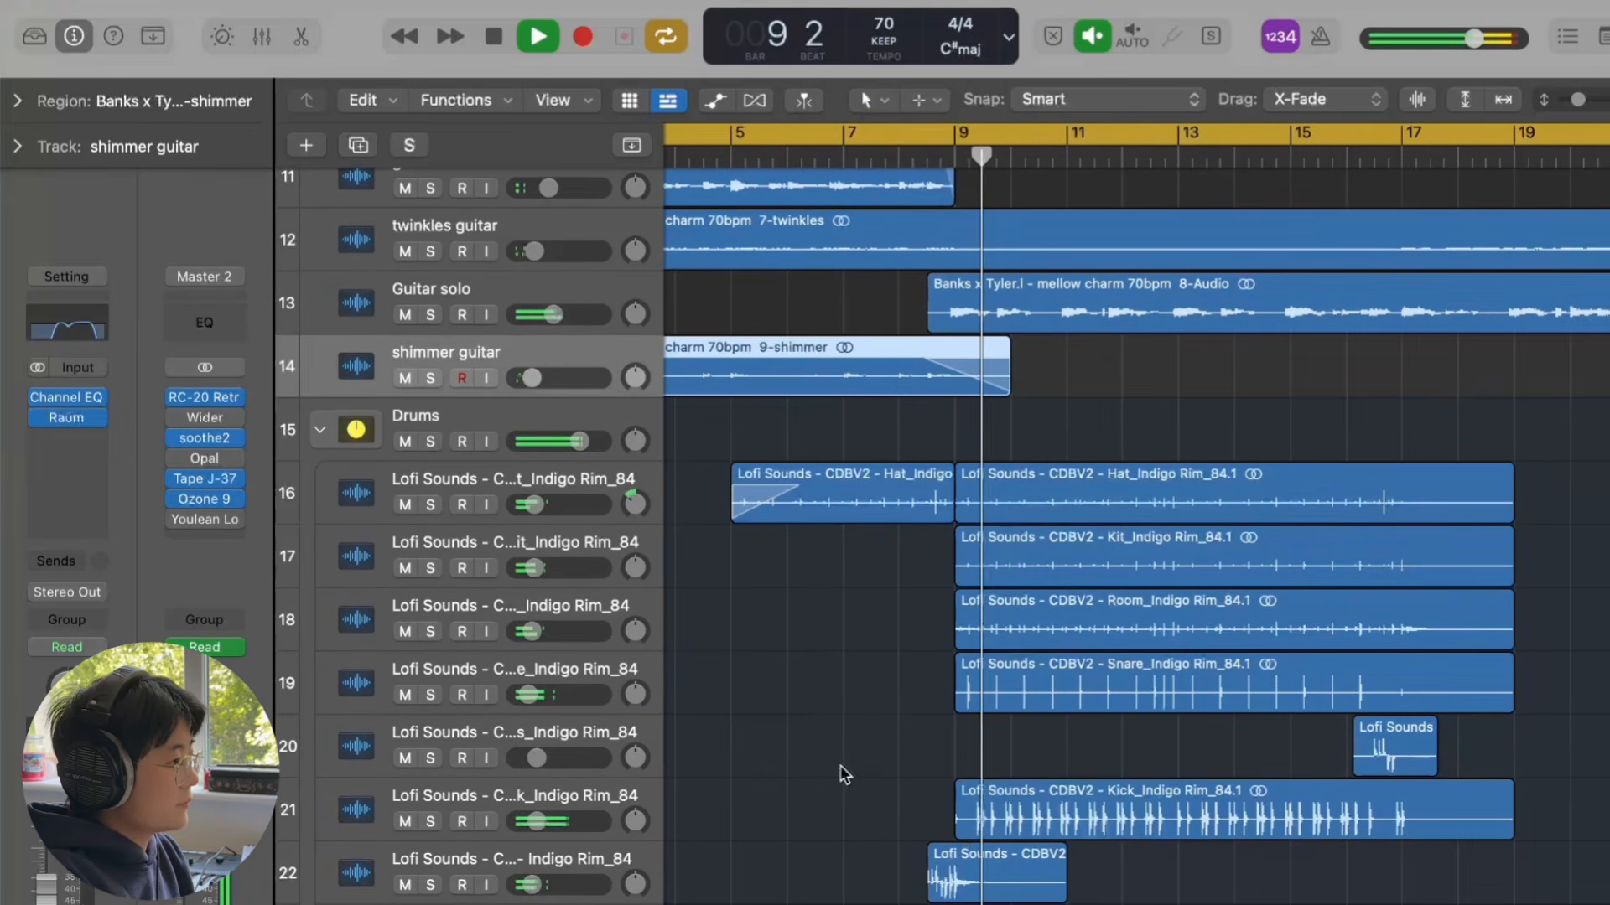
{"action": "key", "text": "space"}
Step: Examine the short Indigo Rim drum fill on track 22 that leads into bar 9
{"action": "scroll", "coordinate": [890, 515], "scroll_direction": "left", "scroll_amount": 2}
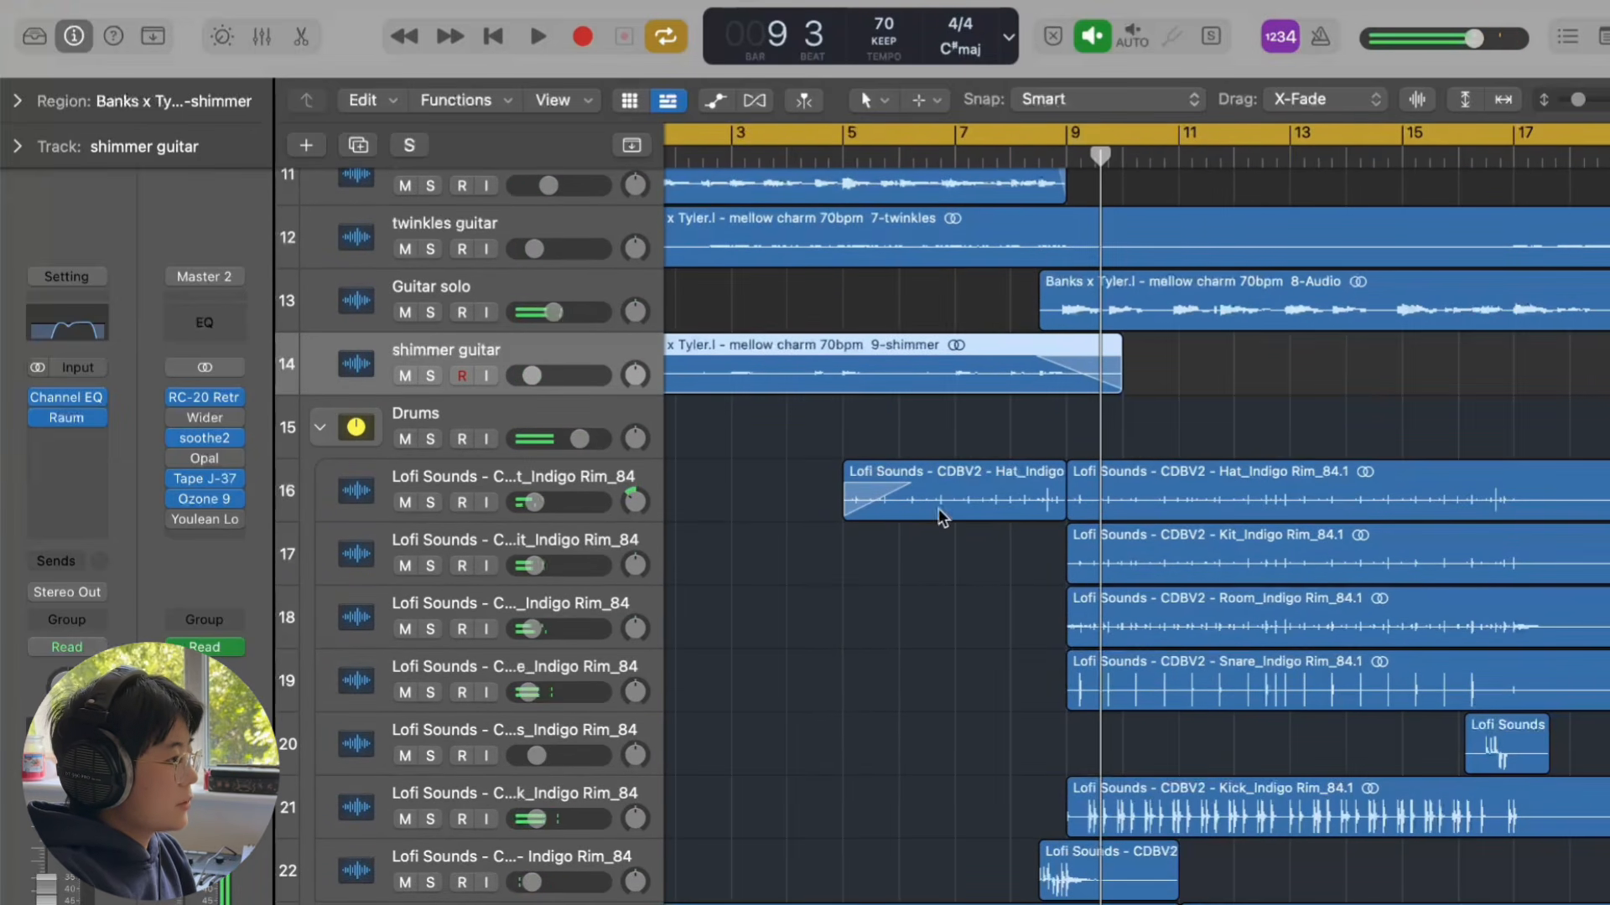
{"action": "scroll", "coordinate": [939, 508], "scroll_direction": "left", "scroll_amount": 1}
{"action": "scroll", "coordinate": [917, 541], "scroll_direction": "right", "scroll_amount": 1}
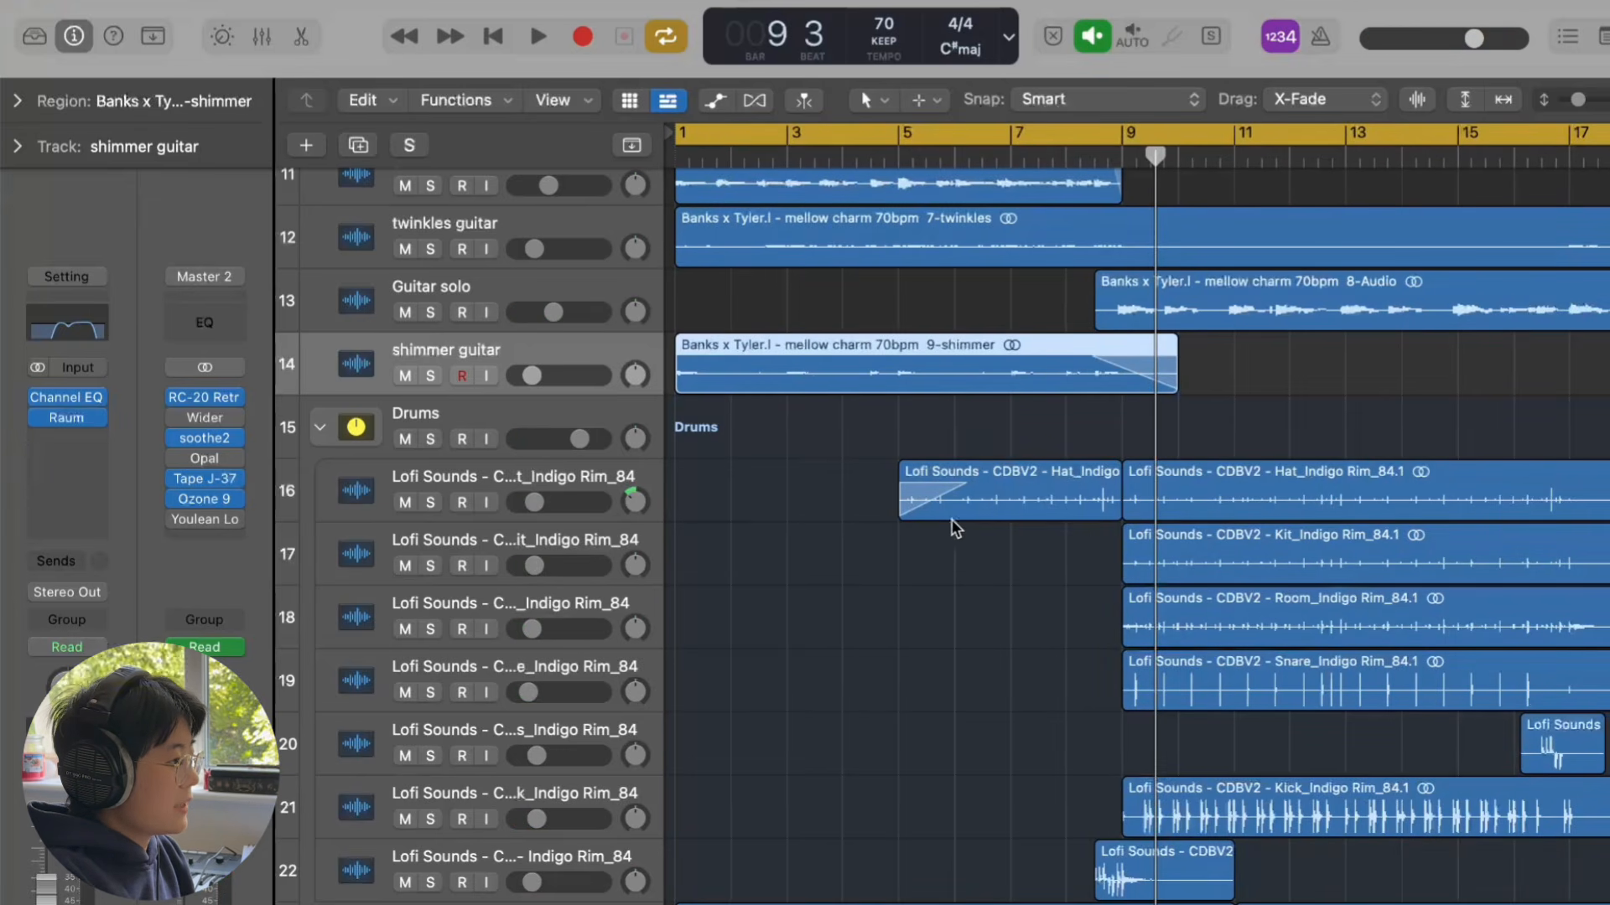
{"action": "scroll", "coordinate": [1154, 827], "scroll_direction": "up", "scroll_amount": 6}
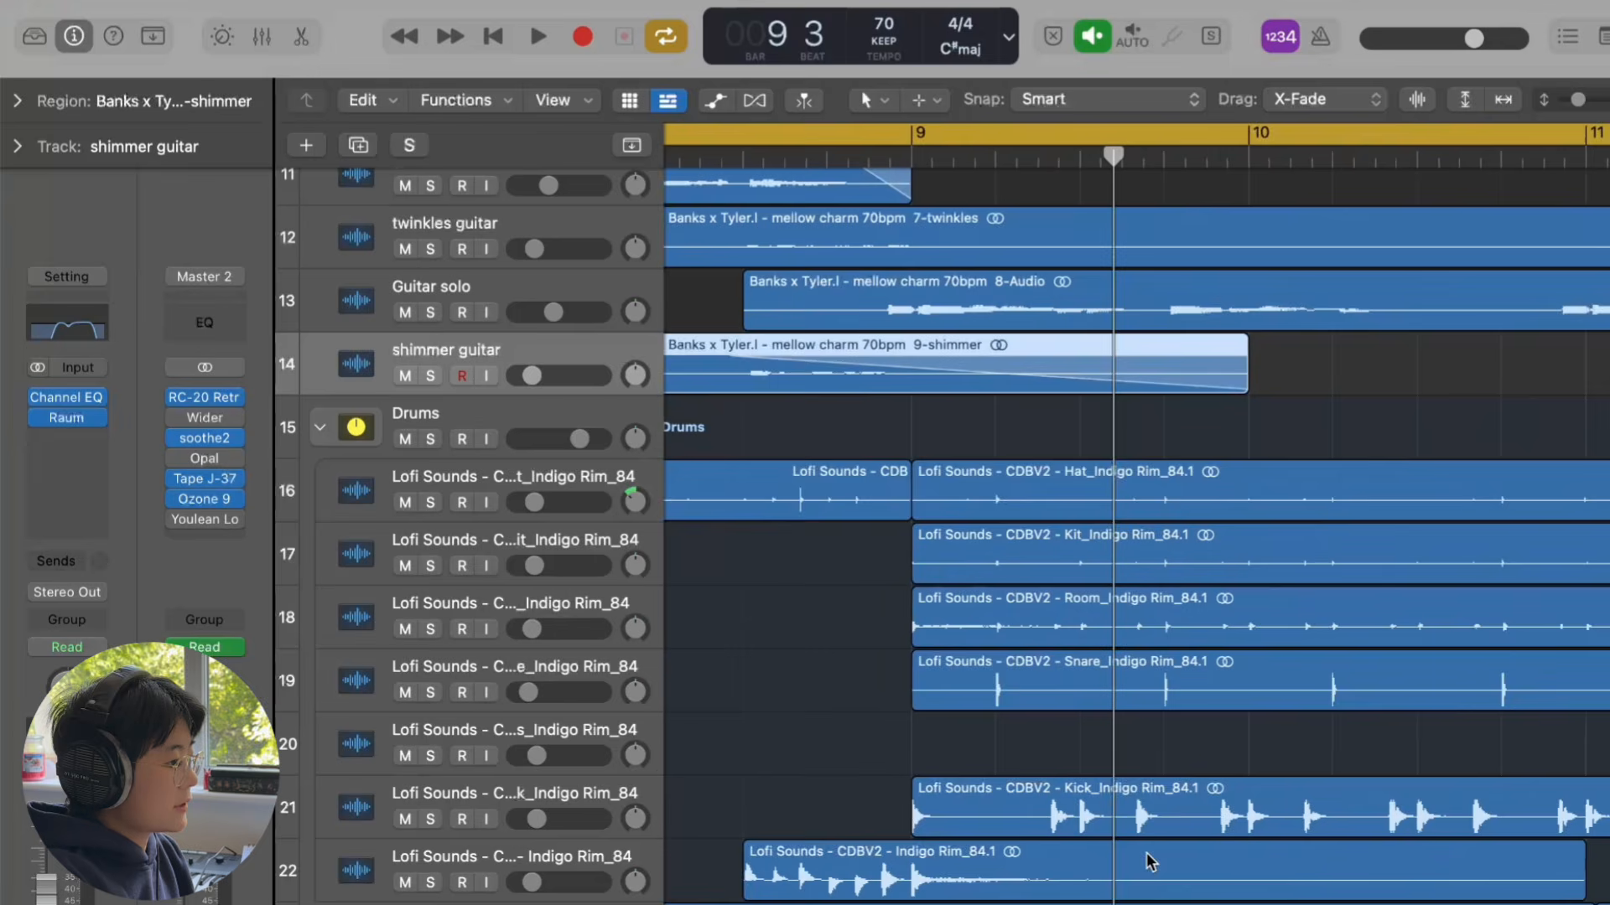
{"action": "scroll", "coordinate": [1276, 829], "scroll_direction": "left", "scroll_amount": 3}
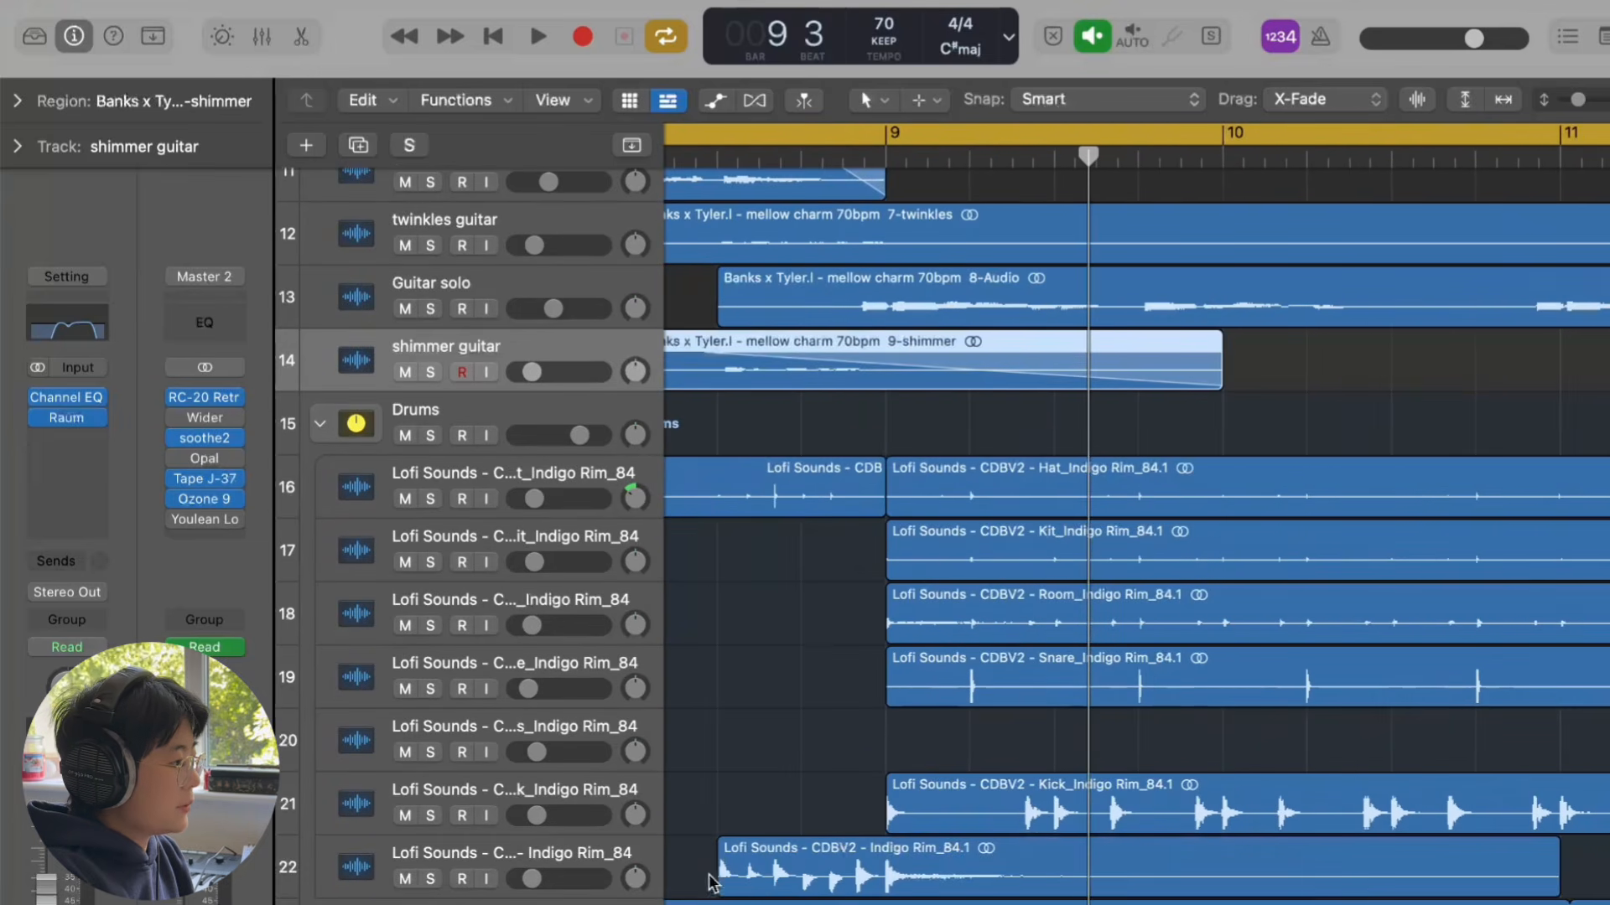
{"action": "scroll", "coordinate": [711, 882], "scroll_direction": "left", "scroll_amount": 1}
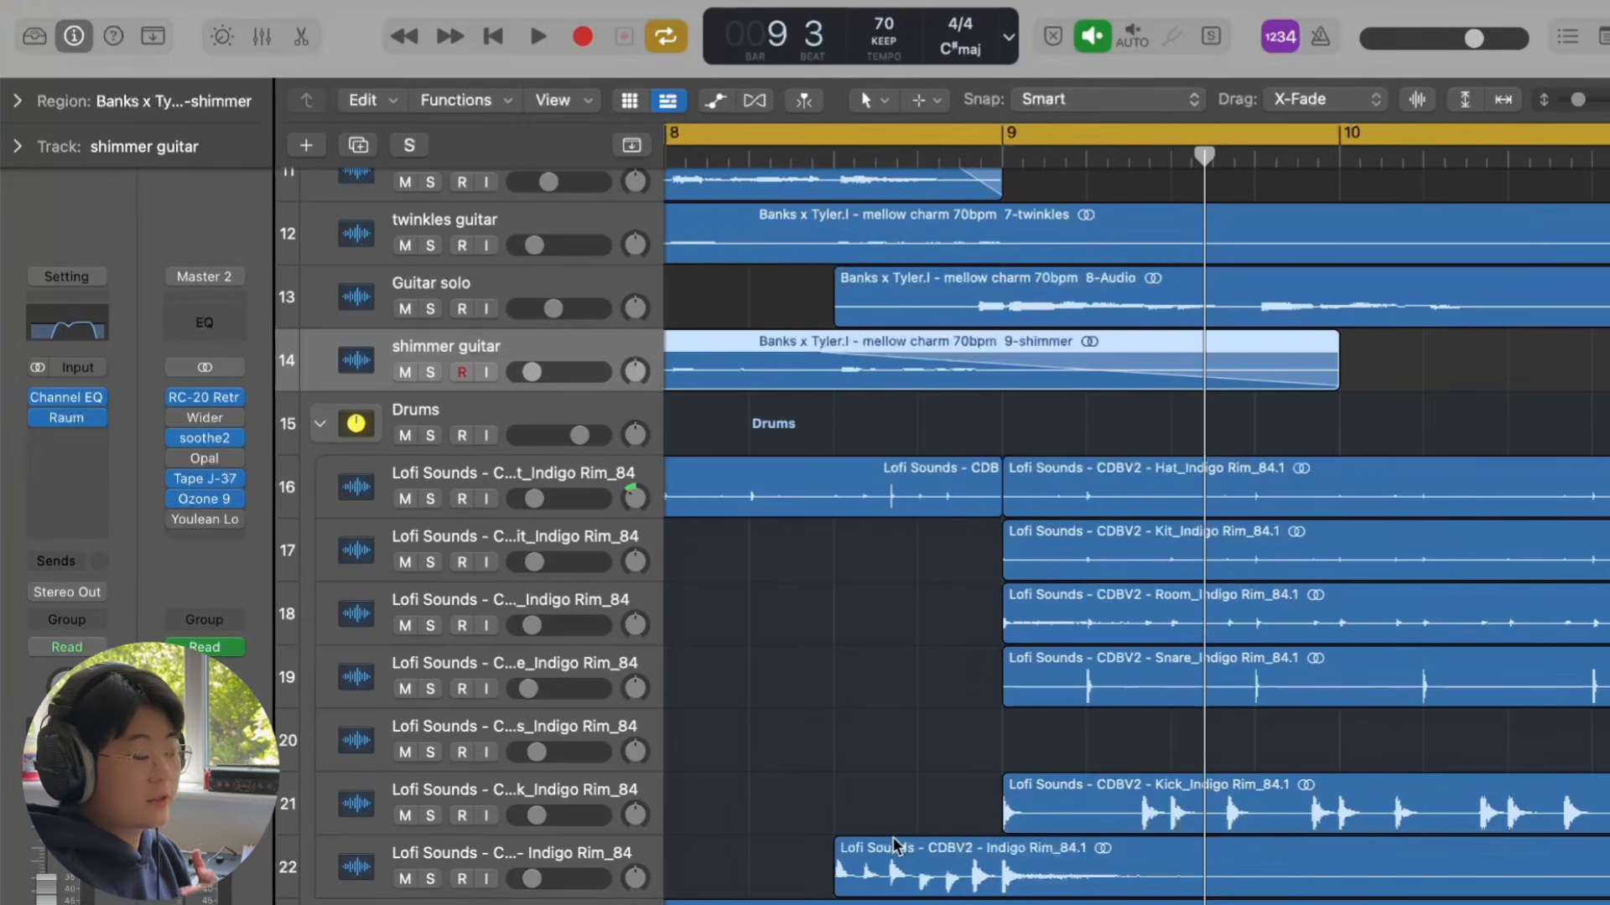
{"action": "key", "text": "super+Left"}
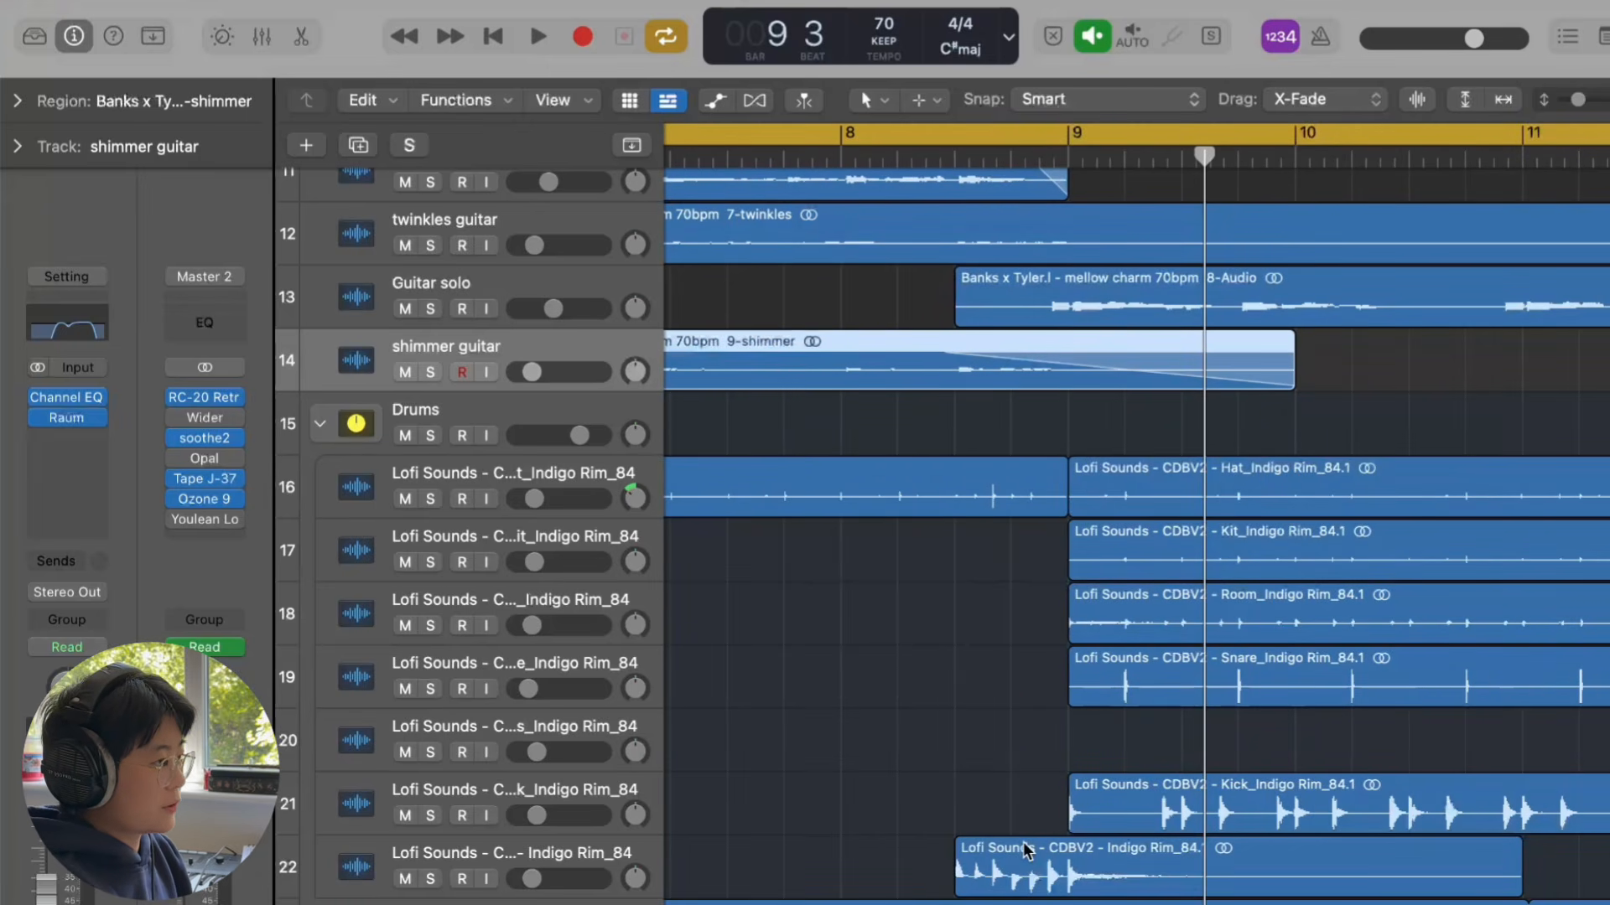
Step: Select the Guitar solo track and turn off the cycle range
{"action": "scroll", "coordinate": [1024, 850], "scroll_direction": "up", "scroll_amount": 5}
{"action": "left_click", "coordinate": [479, 631]}
{"action": "key", "text": "c"}
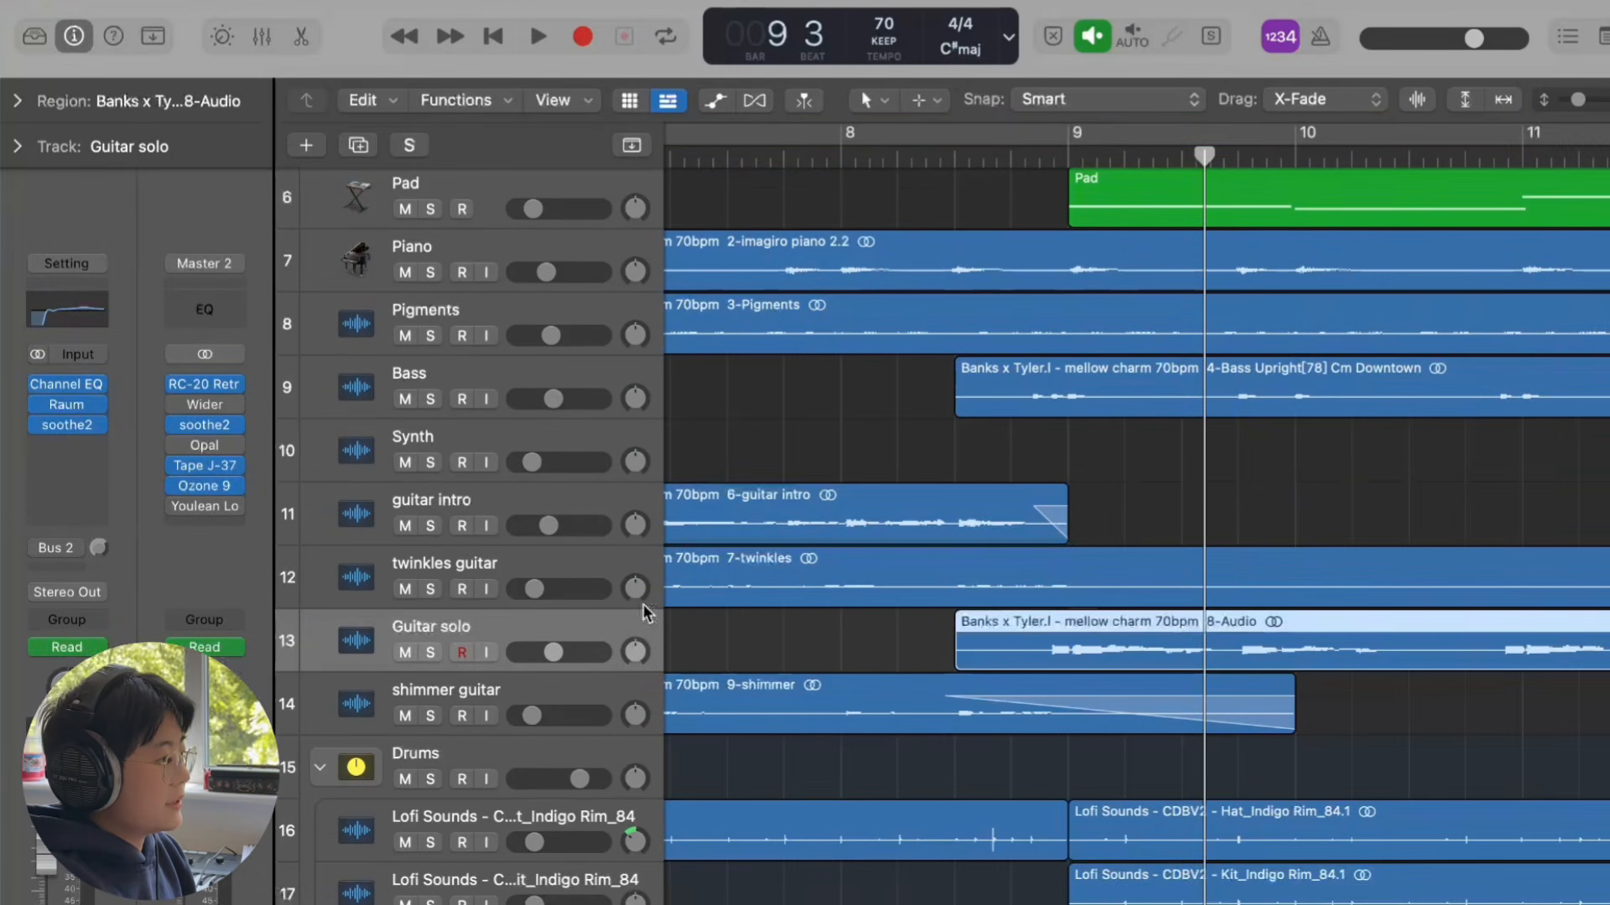
{"action": "scroll", "coordinate": [948, 723], "scroll_direction": "right", "scroll_amount": 4}
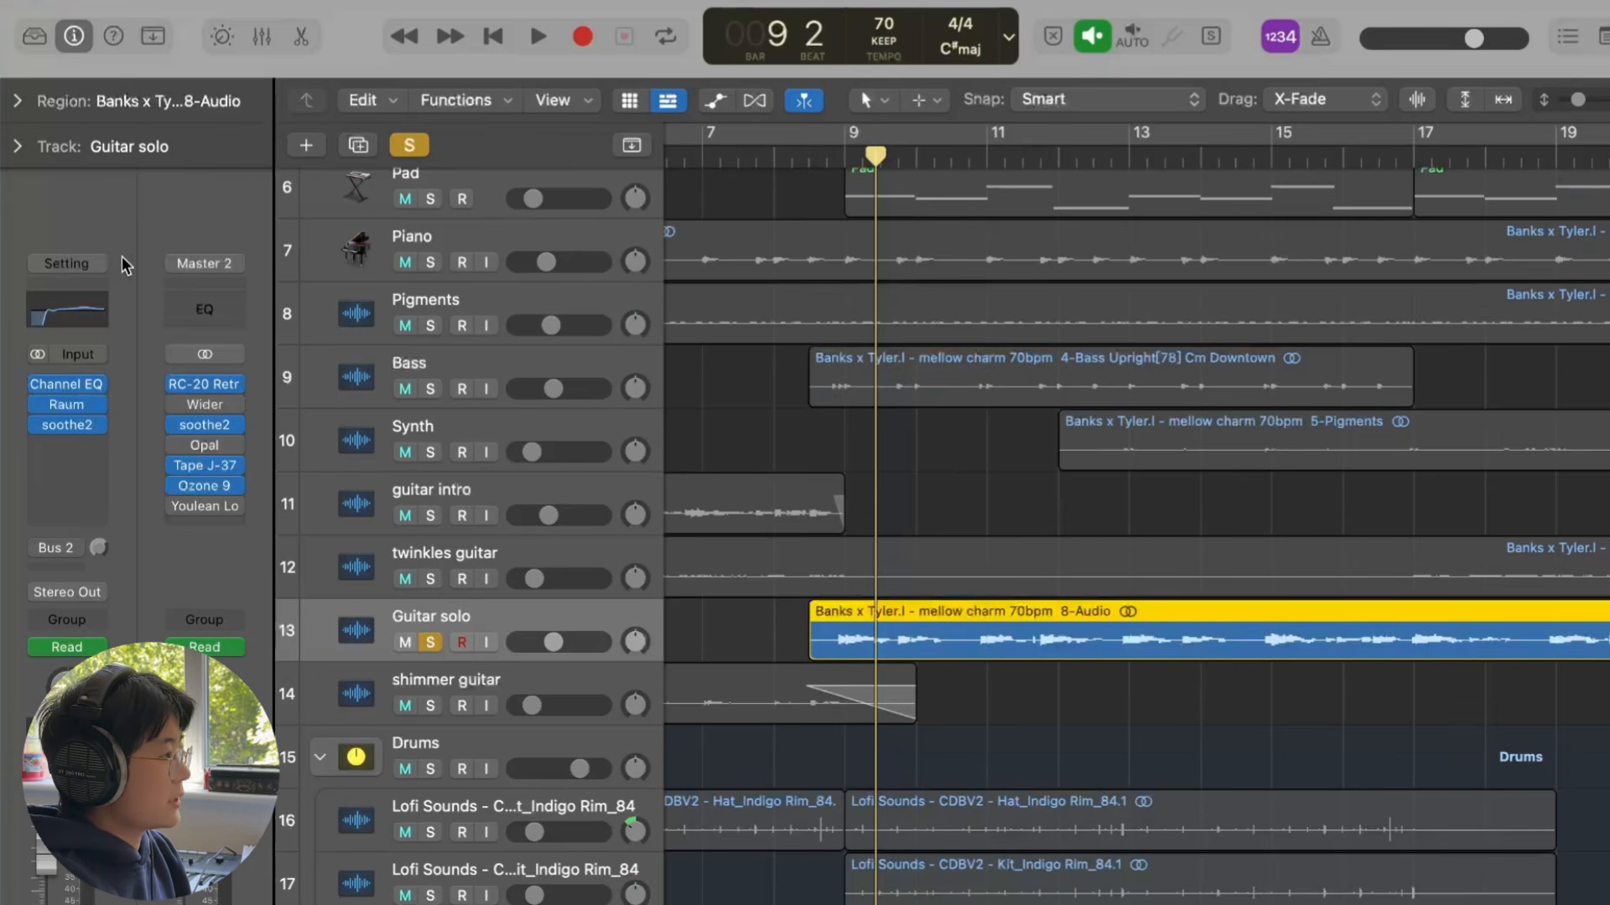
Step: Inspect the Guitar solo track's Channel EQ, Raum reverb and soothe2 settings one after another
{"action": "left_click", "coordinate": [84, 302]}
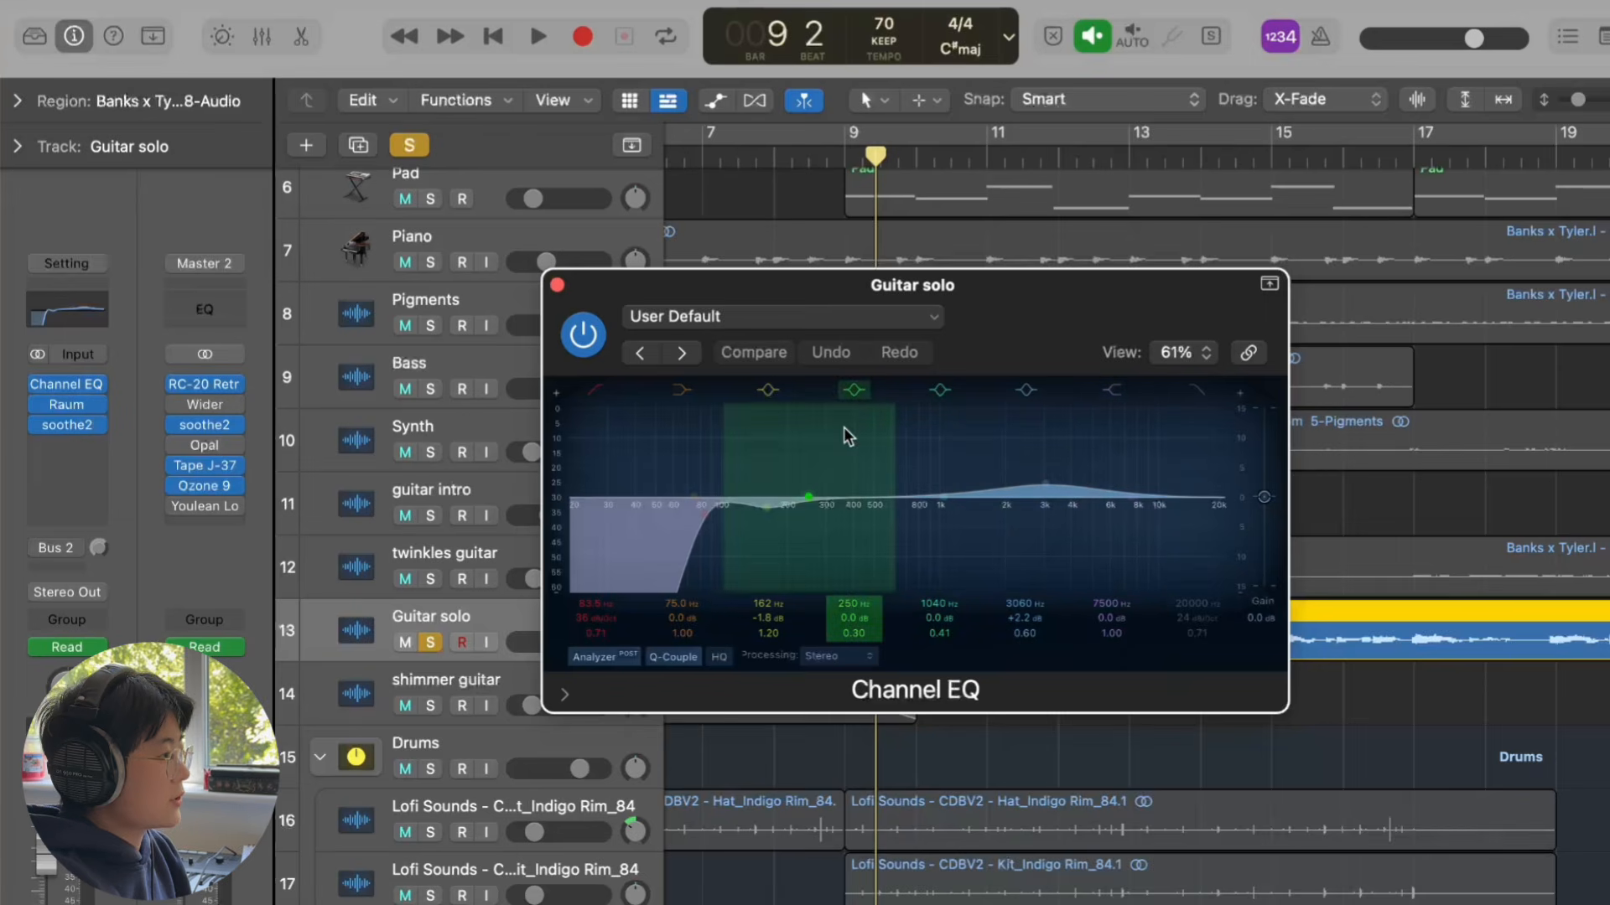
{"action": "left_click", "coordinate": [556, 285]}
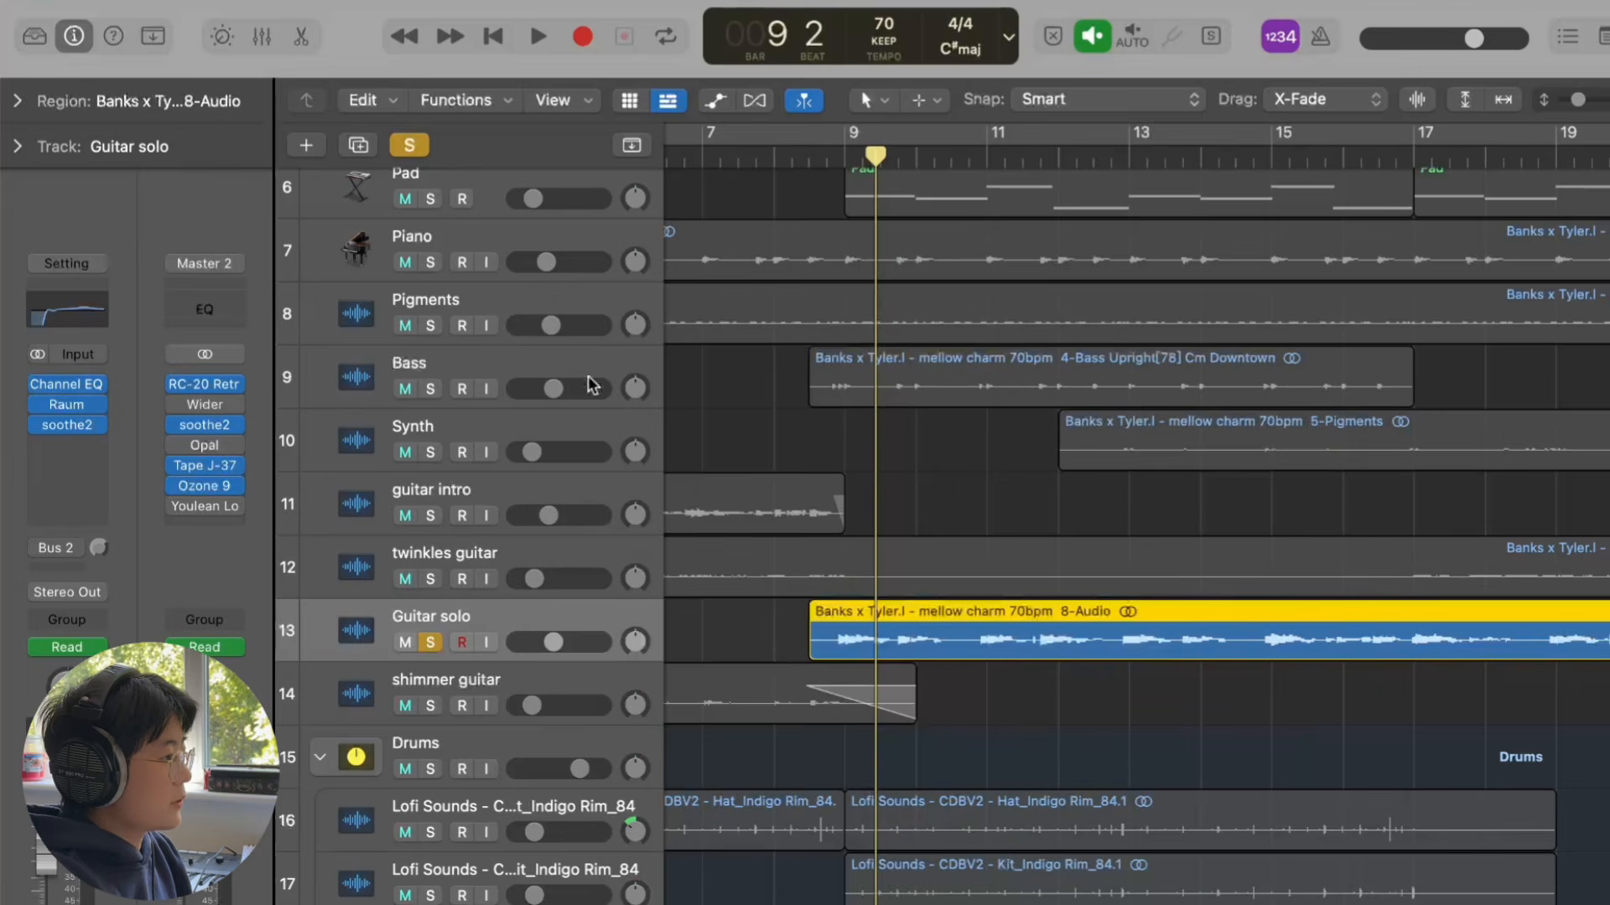
{"action": "left_click", "coordinate": [67, 405]}
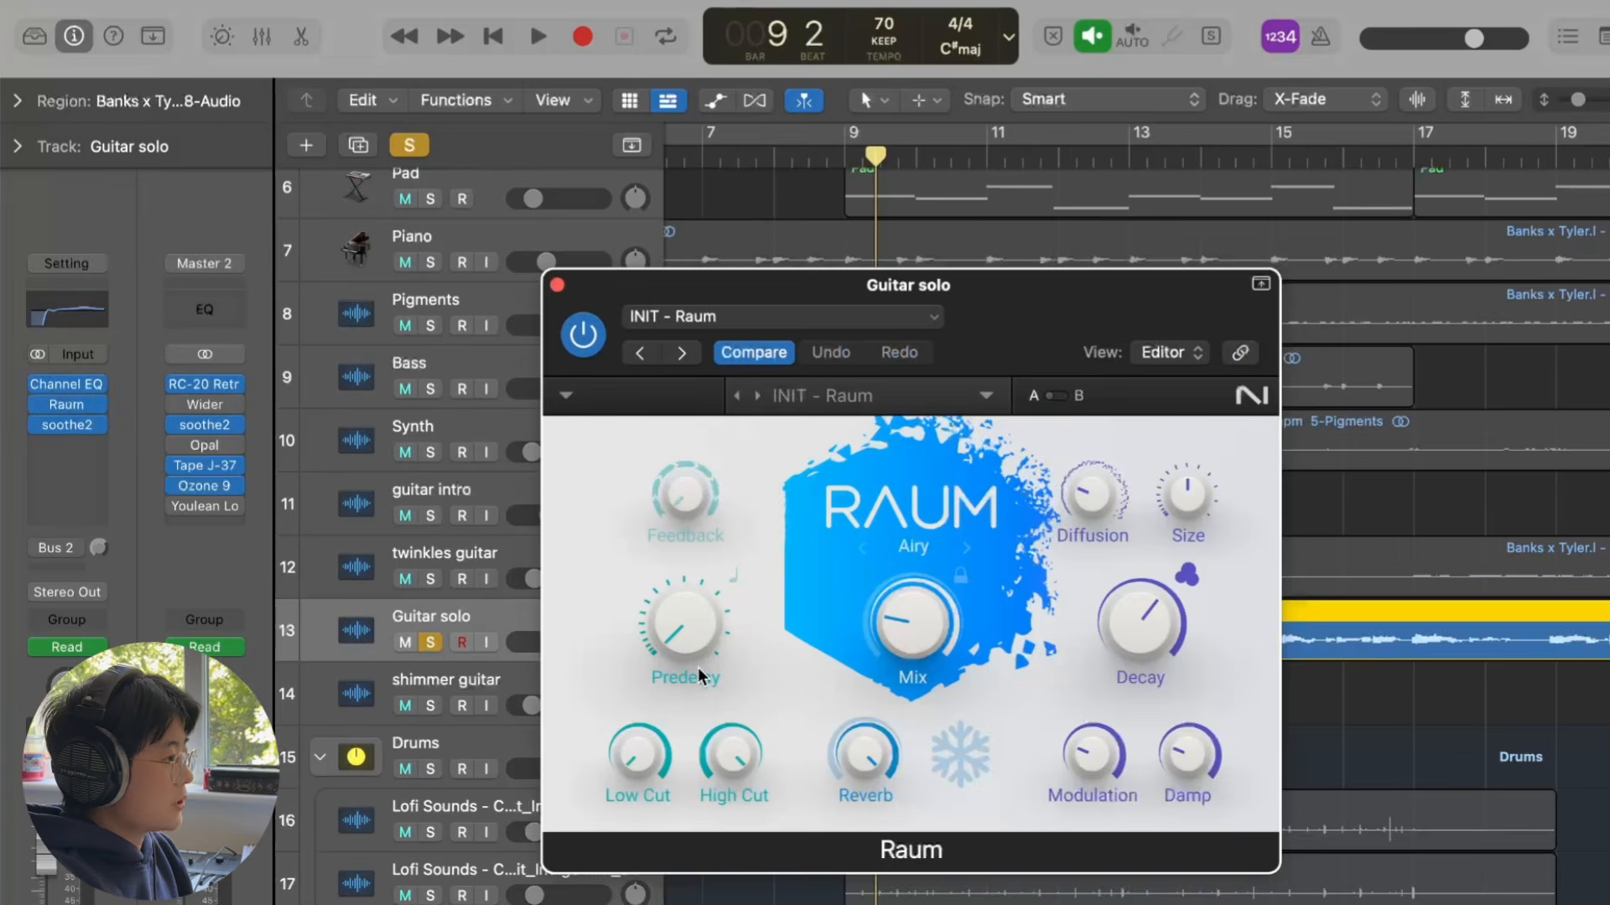
{"action": "left_click", "coordinate": [557, 286]}
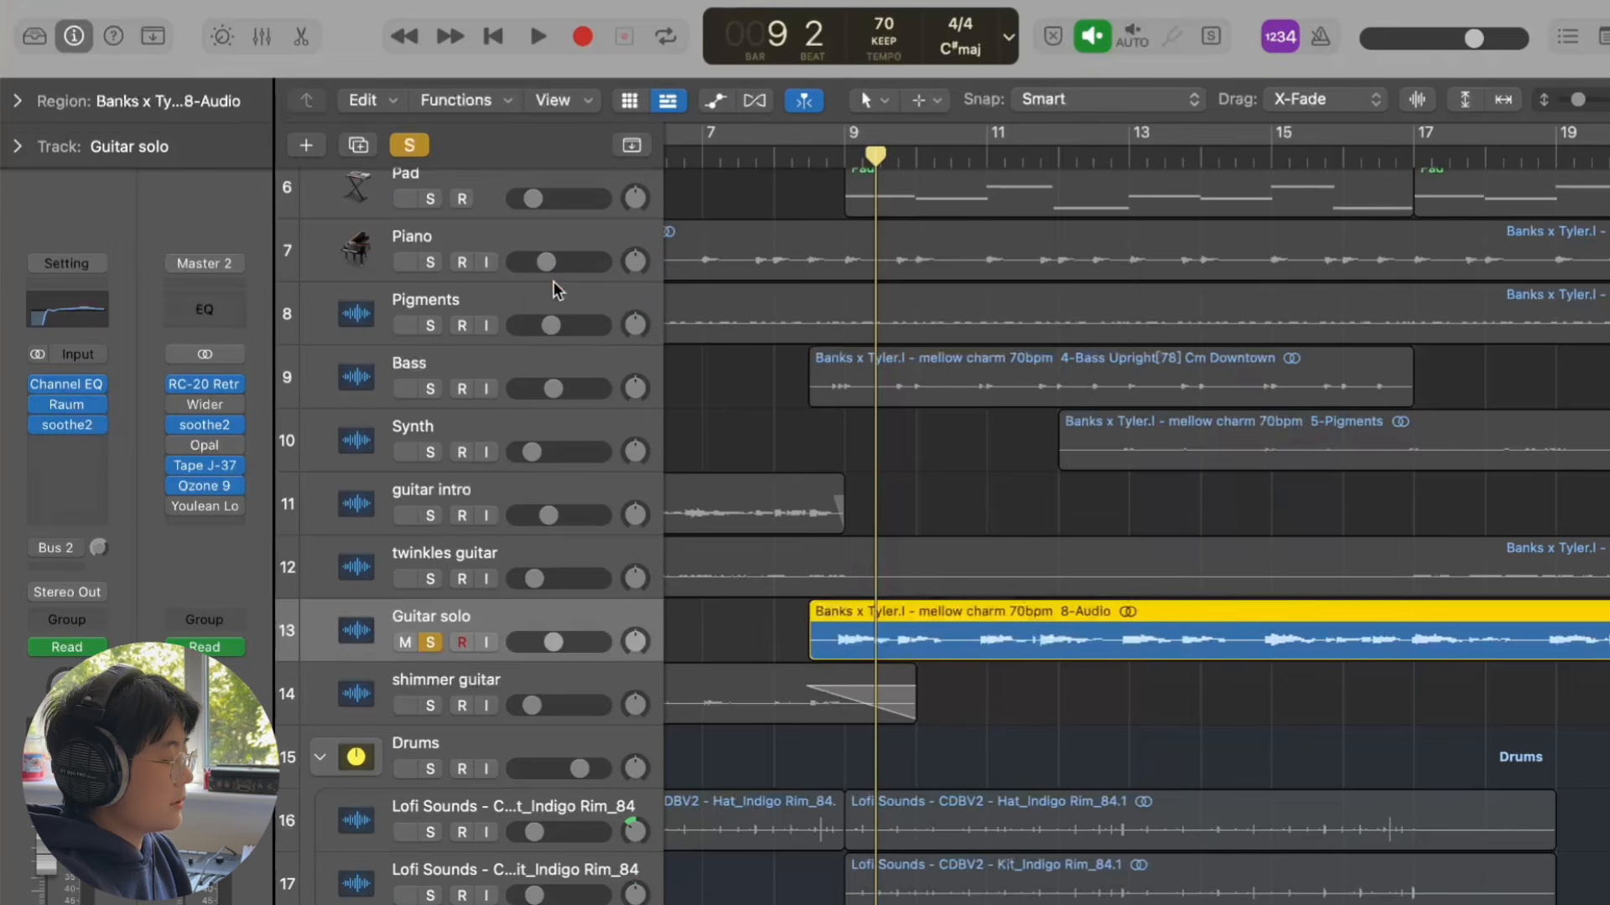
{"action": "left_click", "coordinate": [70, 425]}
{"action": "left_click_drag", "start_coordinate": [1219, 269], "coordinate": [1019, 103]}
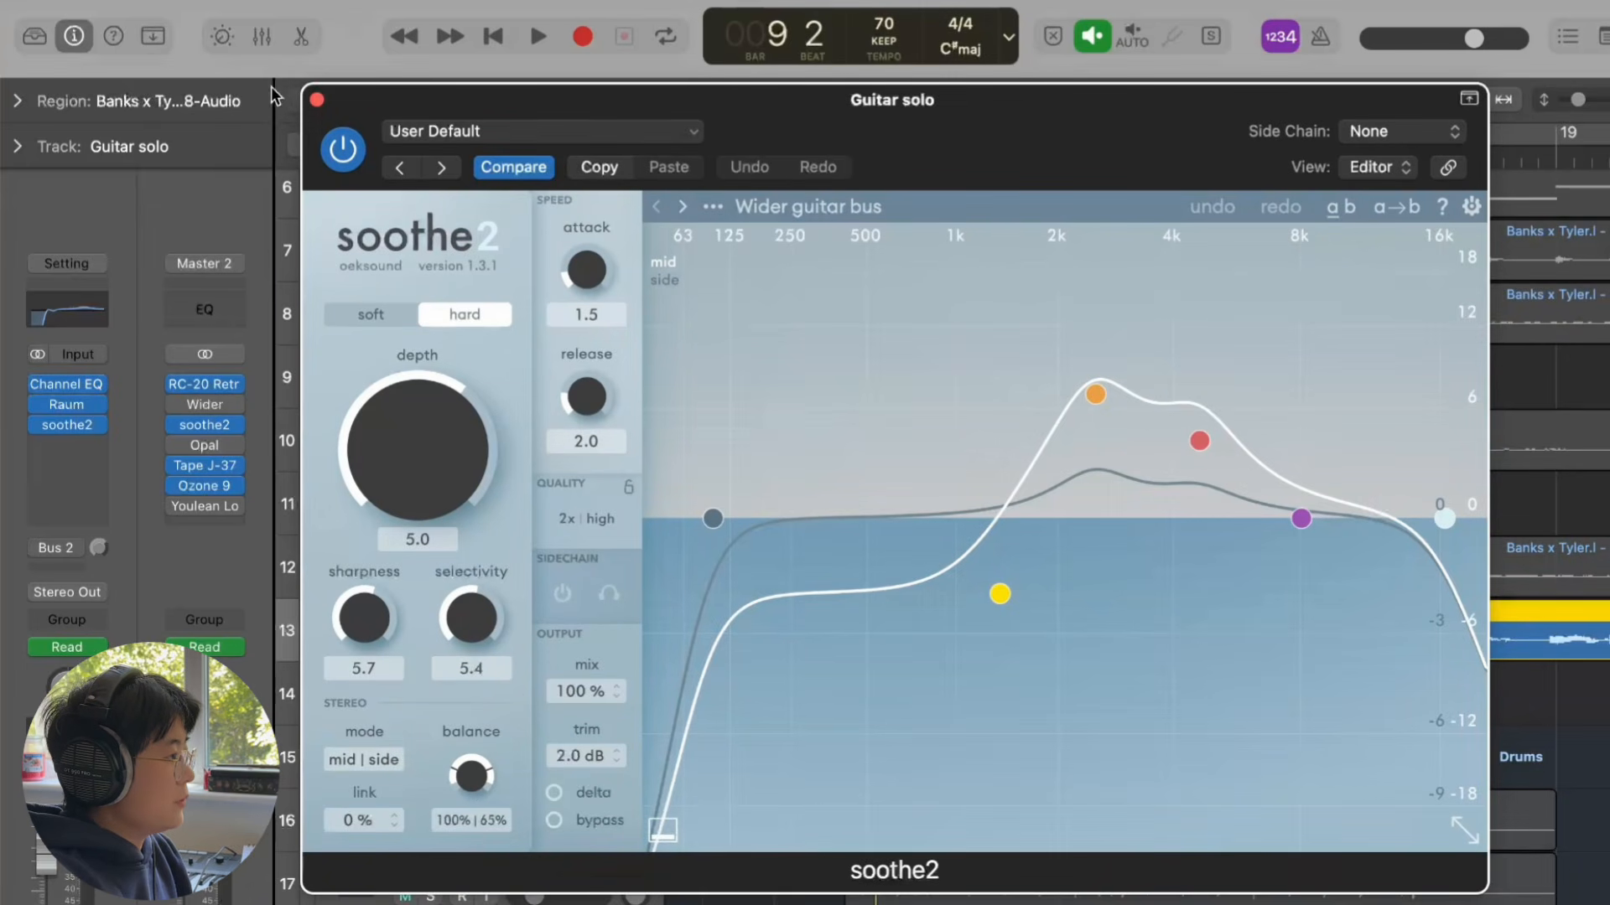
{"action": "left_click", "coordinate": [317, 101]}
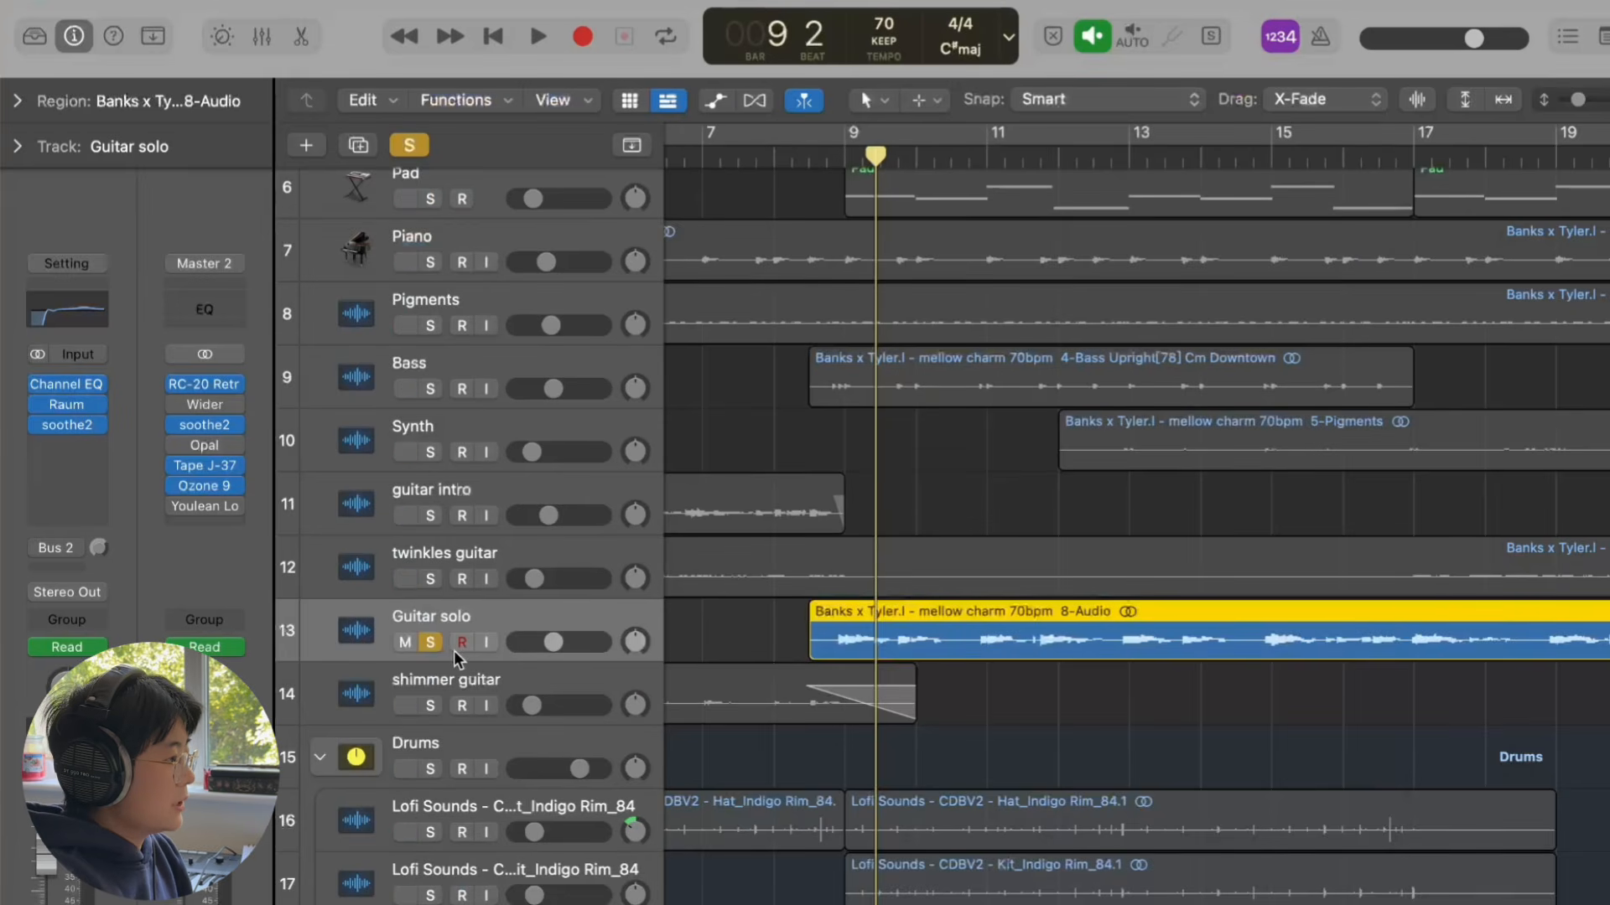
Step: Play the soloed guitar solo from bar 9 to about bar 12 with its effects active
{"action": "left_click_drag", "start_coordinate": [856, 151], "coordinate": [842, 154]}
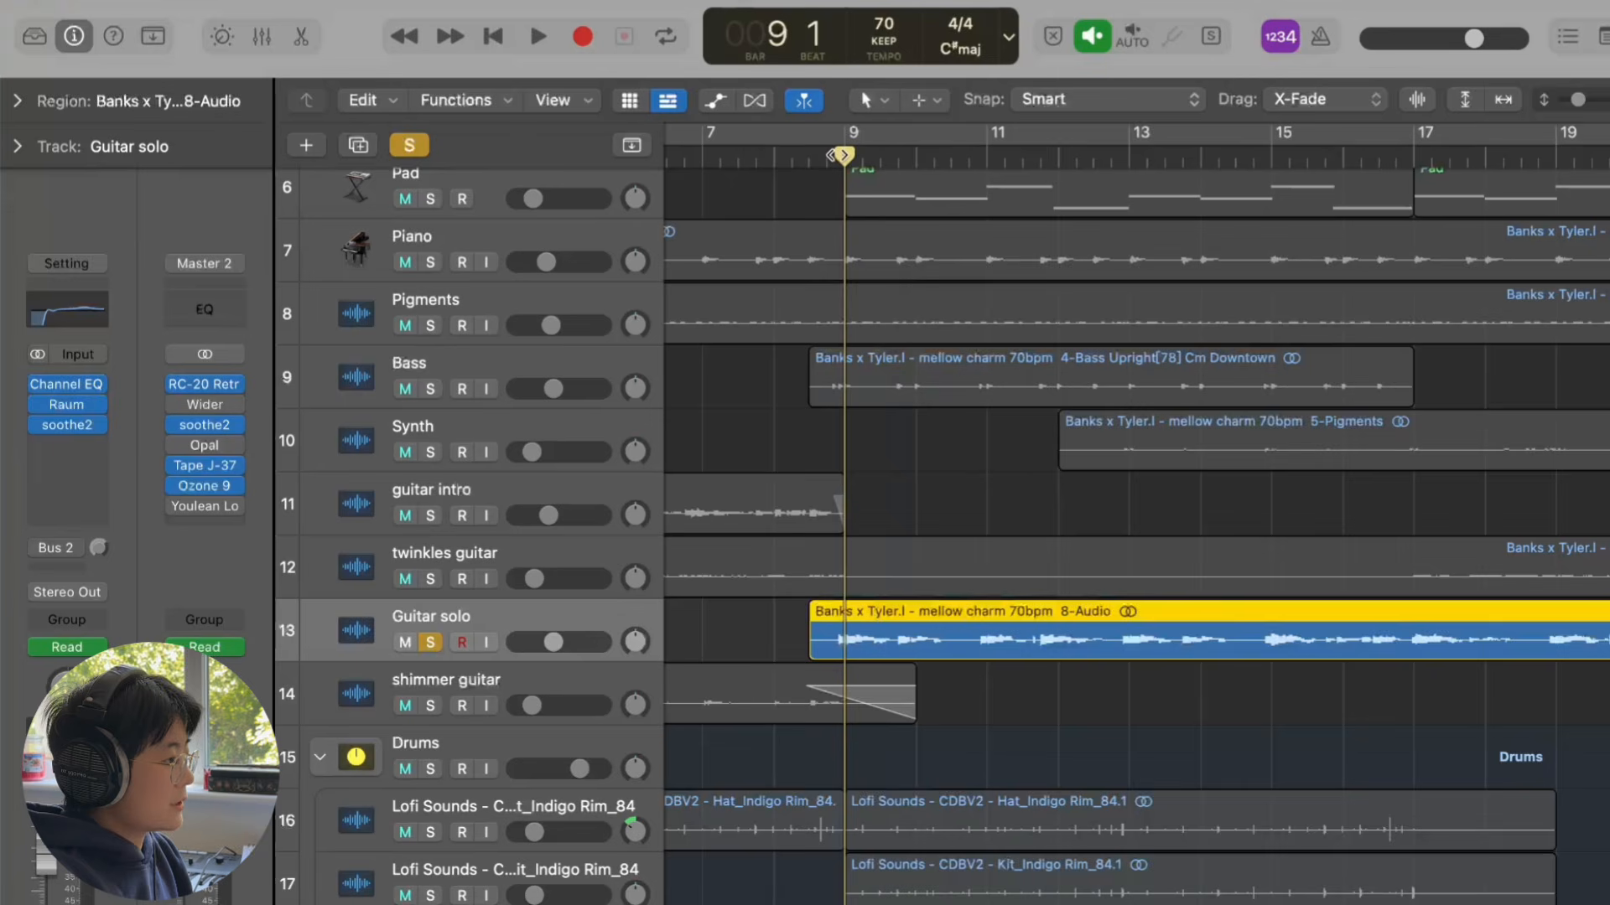
{"action": "key", "text": "space"}
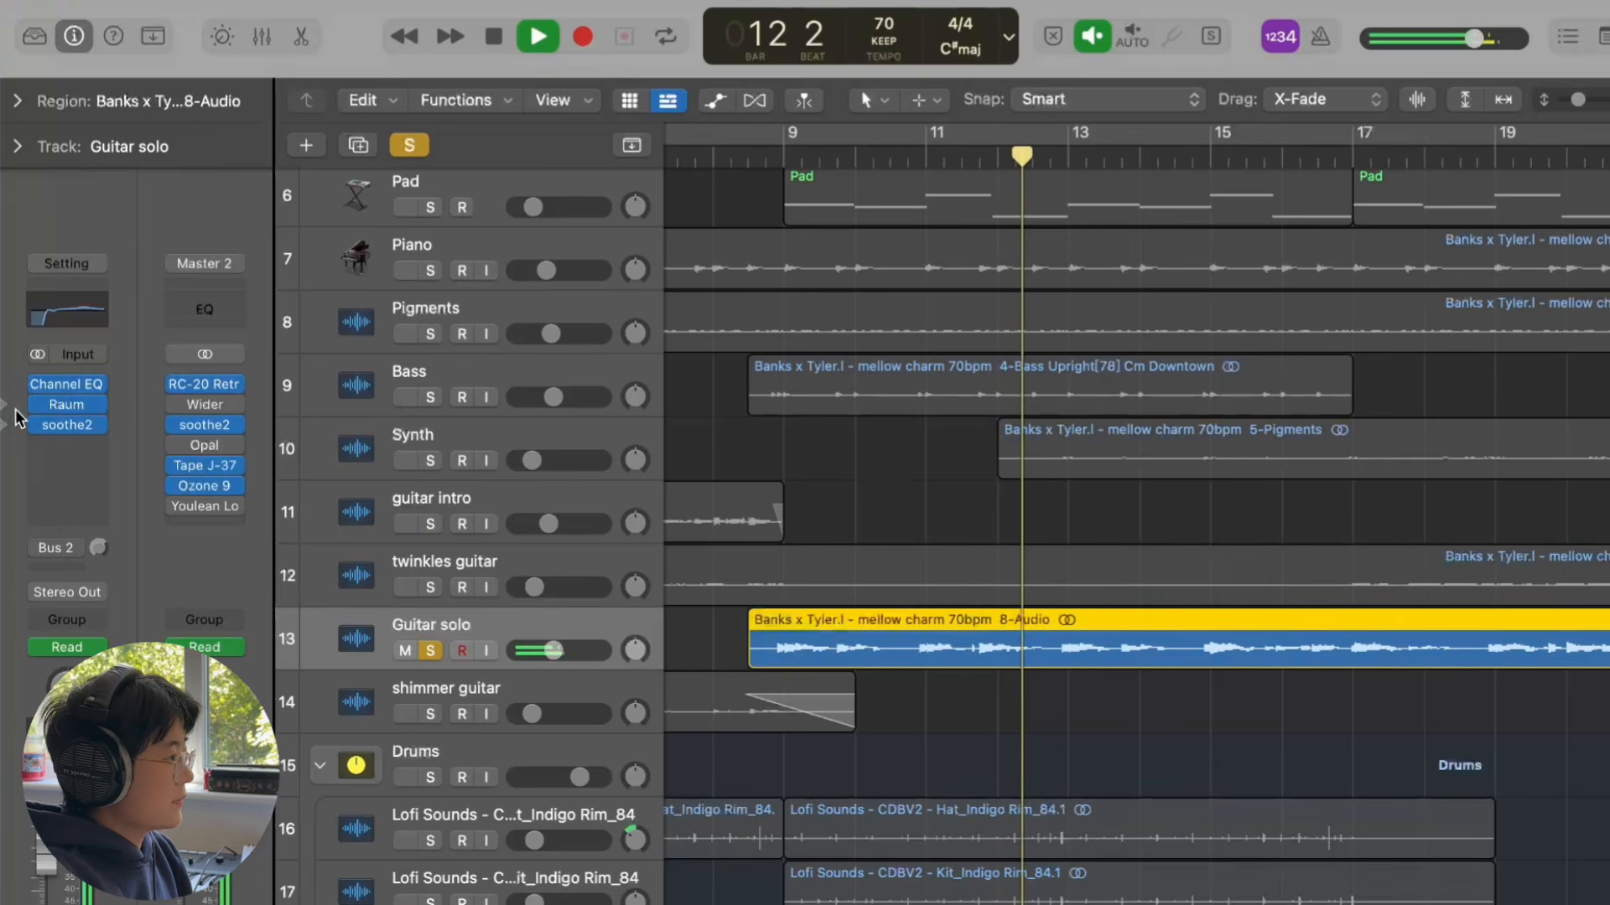
{"action": "key", "text": "space"}
Step: Replay the guitar solo from about bar 9 with Channel EQ, Raum and soothe2 bypassed, and re-enable all three during playback to compare
{"action": "left_click_drag", "start_coordinate": [37, 385], "coordinate": [38, 421]}
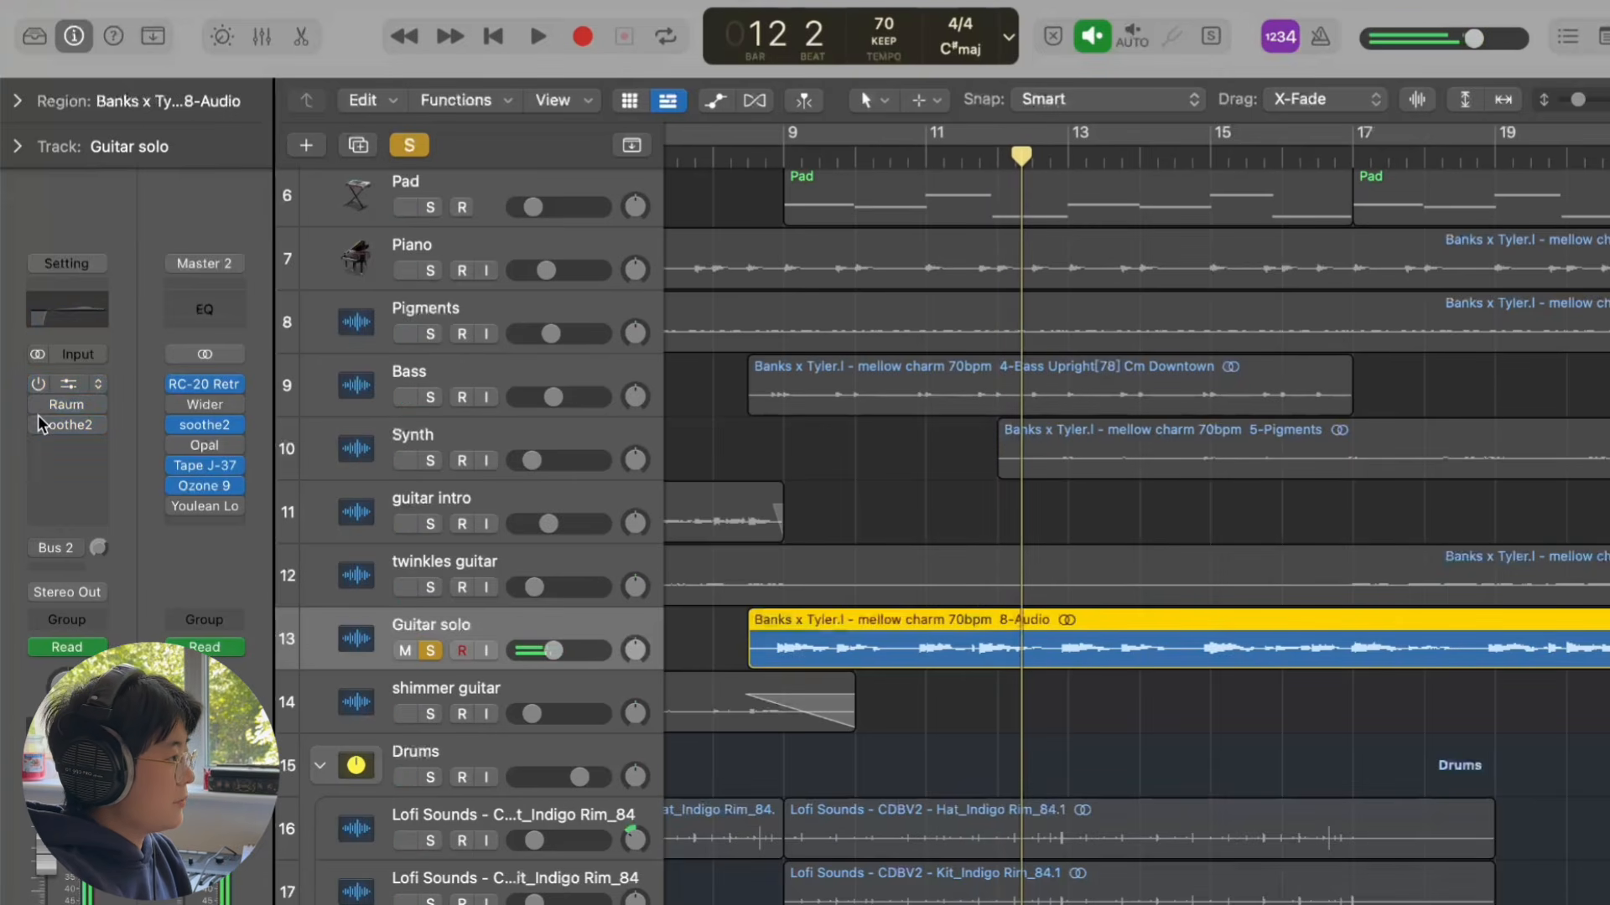
{"action": "left_click", "coordinate": [774, 154]}
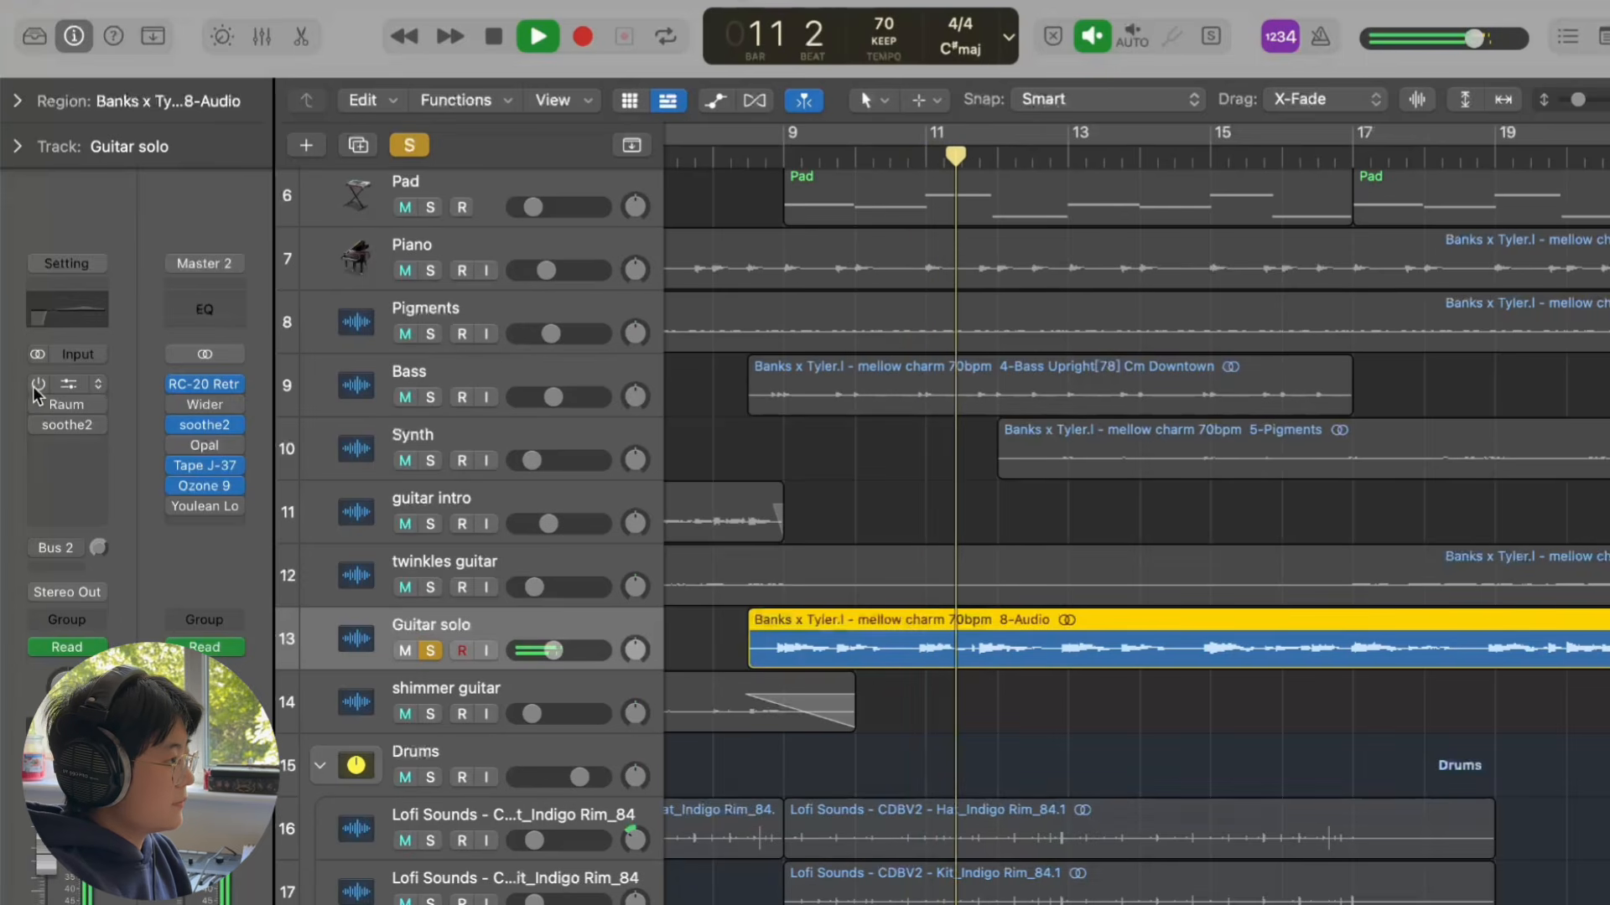
{"action": "left_click_drag", "start_coordinate": [37, 385], "coordinate": [38, 426]}
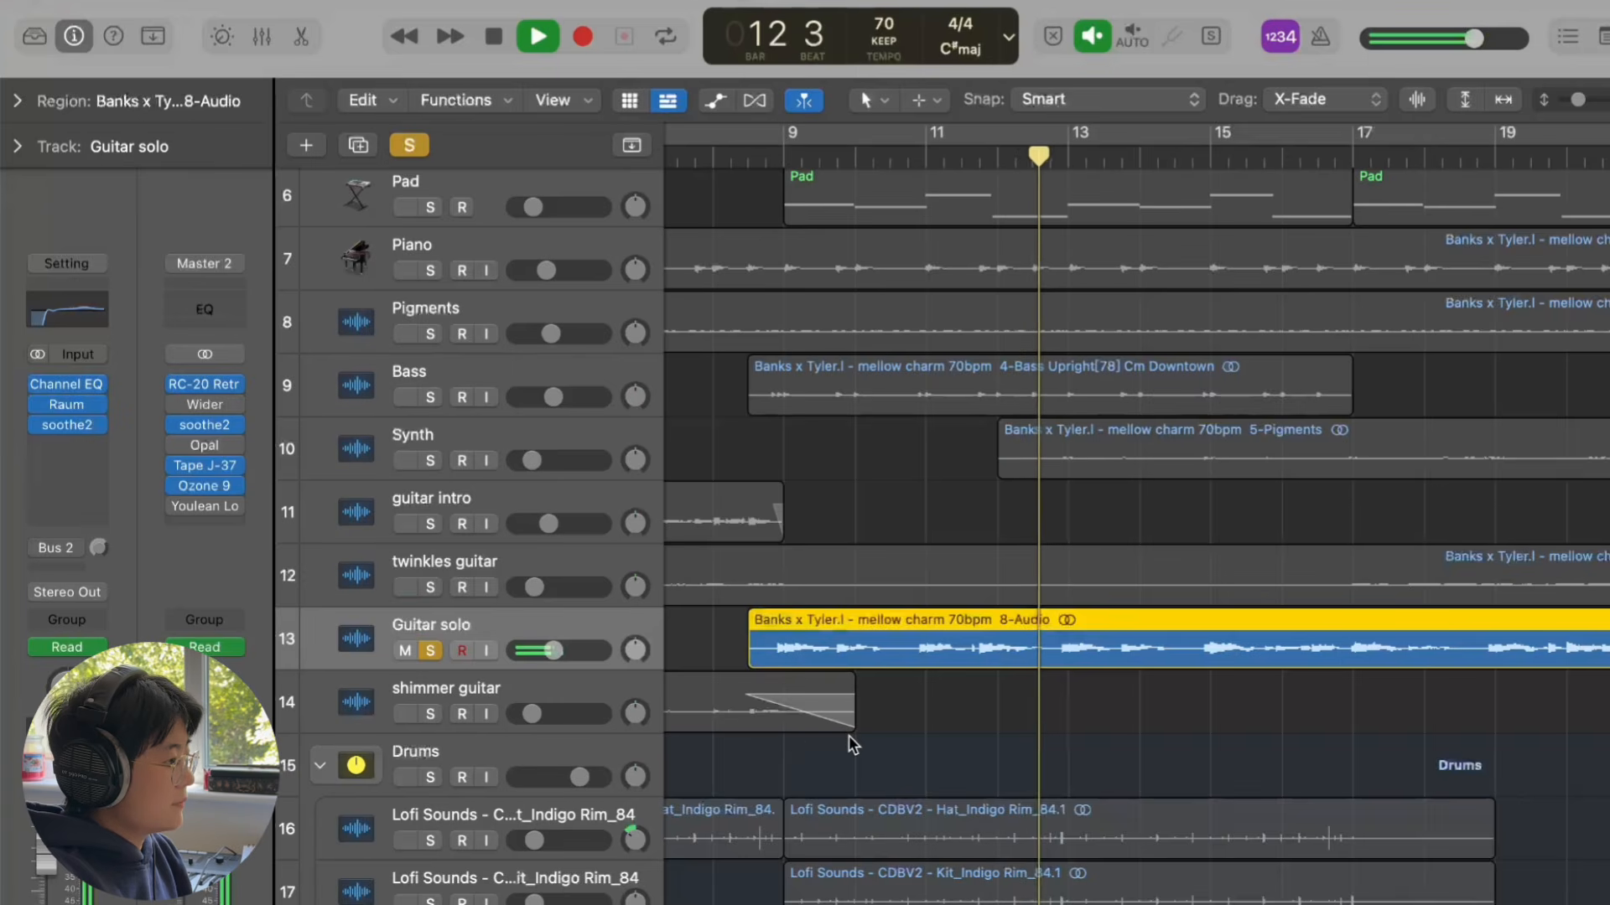
Step: Stop playback at about bar 14 and take the Guitar solo track out of solo
{"action": "scroll", "coordinate": [848, 736], "scroll_direction": "down", "scroll_amount": 1}
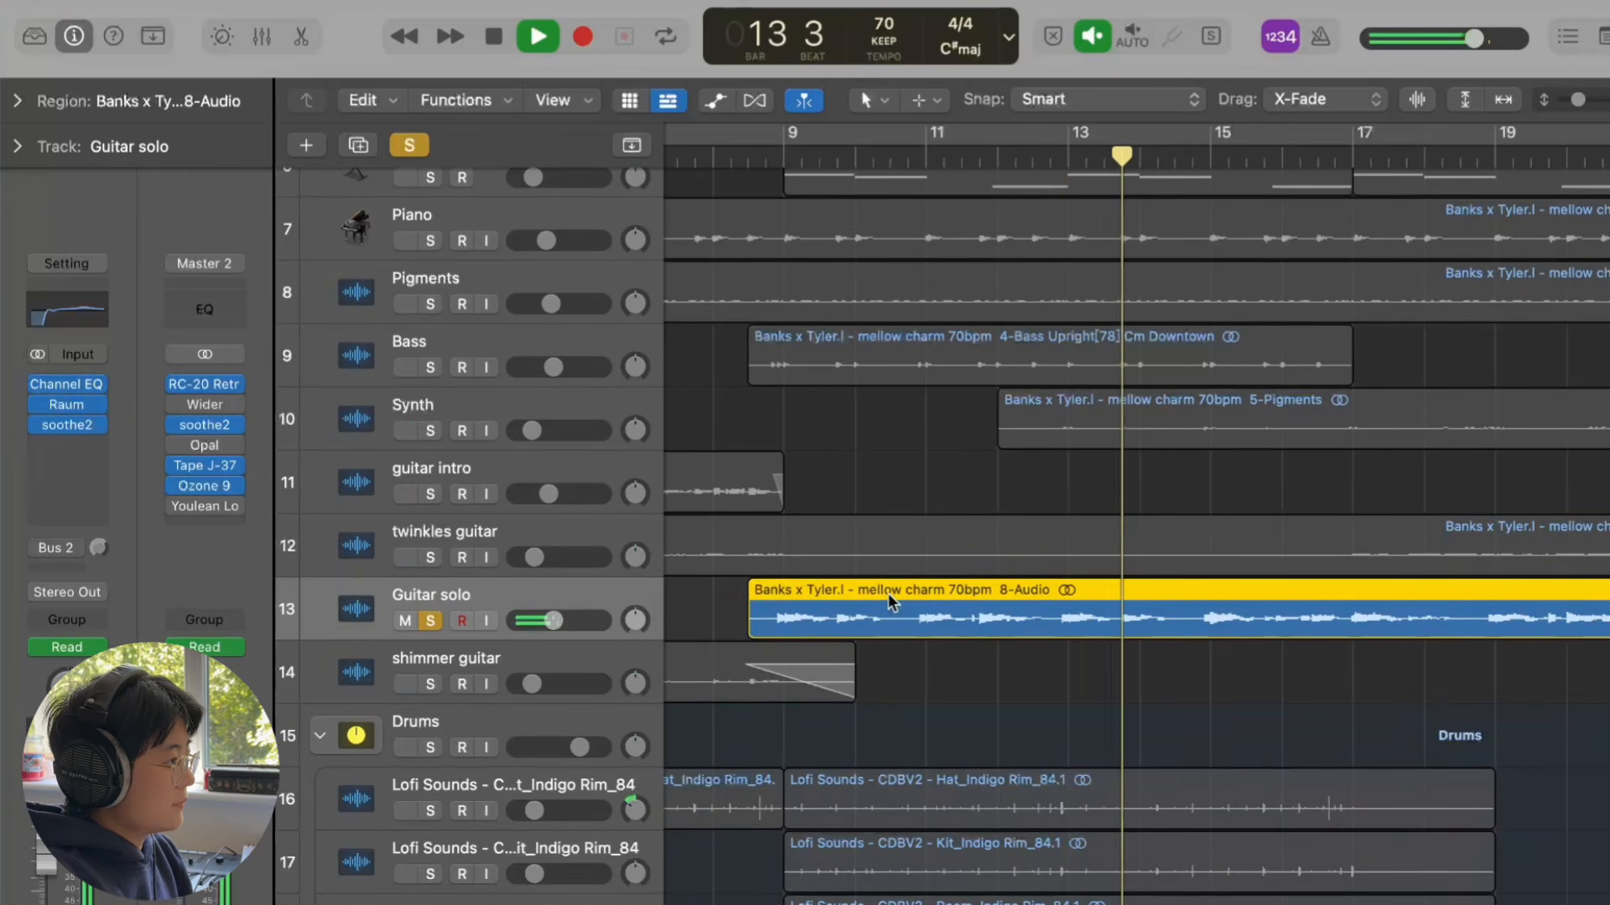
{"action": "key", "text": "space"}
{"action": "key", "text": "s"}
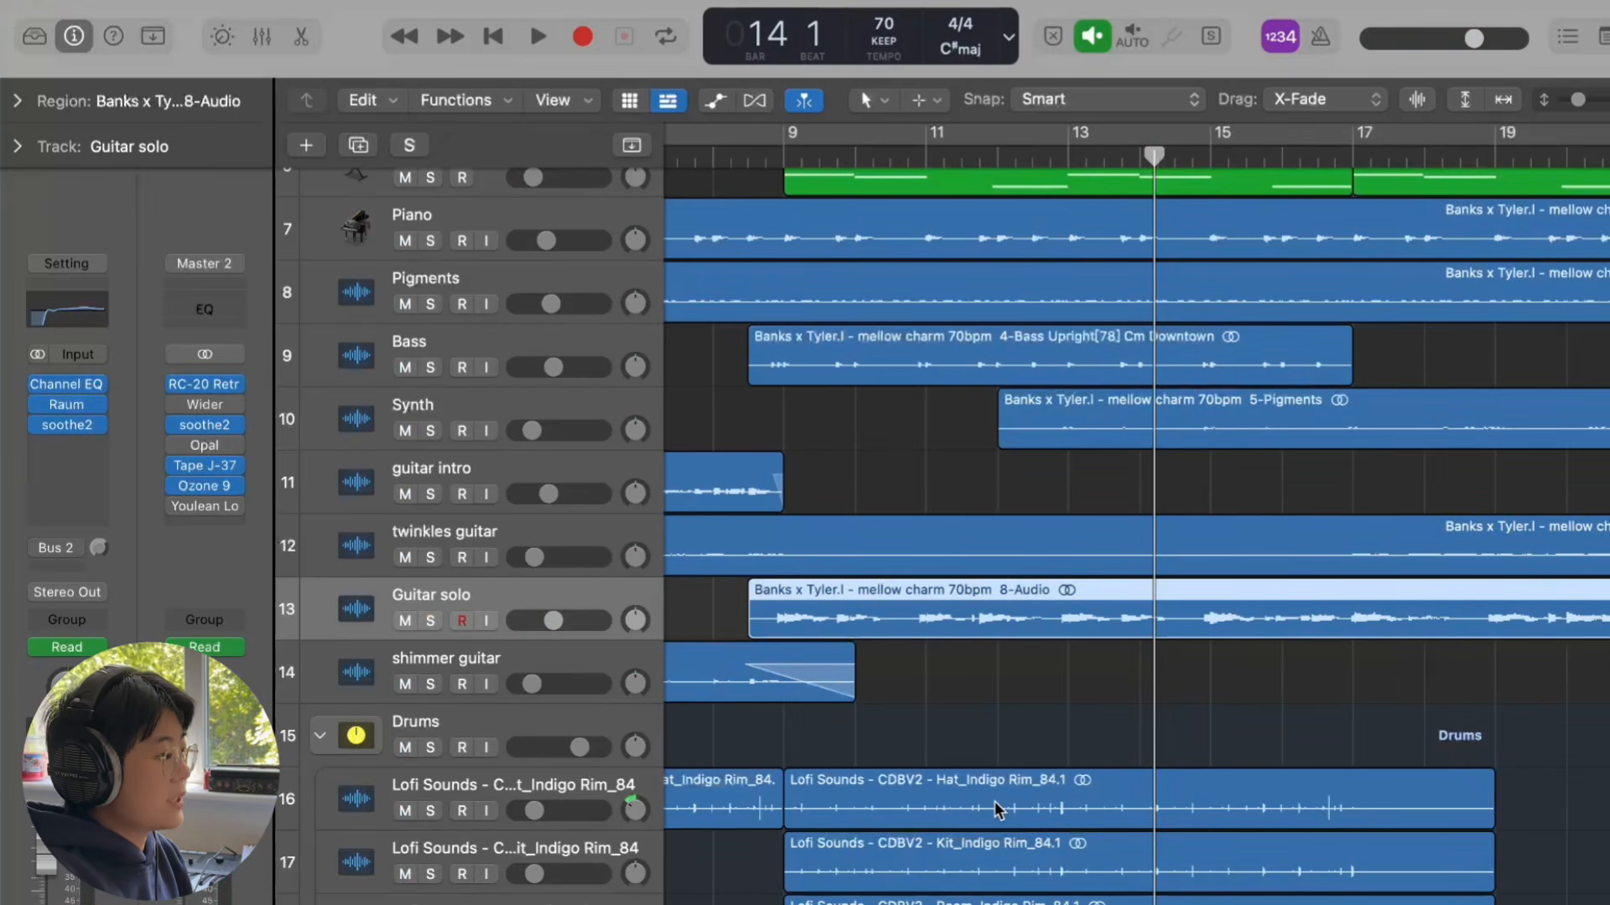
Step: Select the Bass track and solo it
{"action": "scroll", "coordinate": [994, 801], "scroll_direction": "up", "scroll_amount": 5}
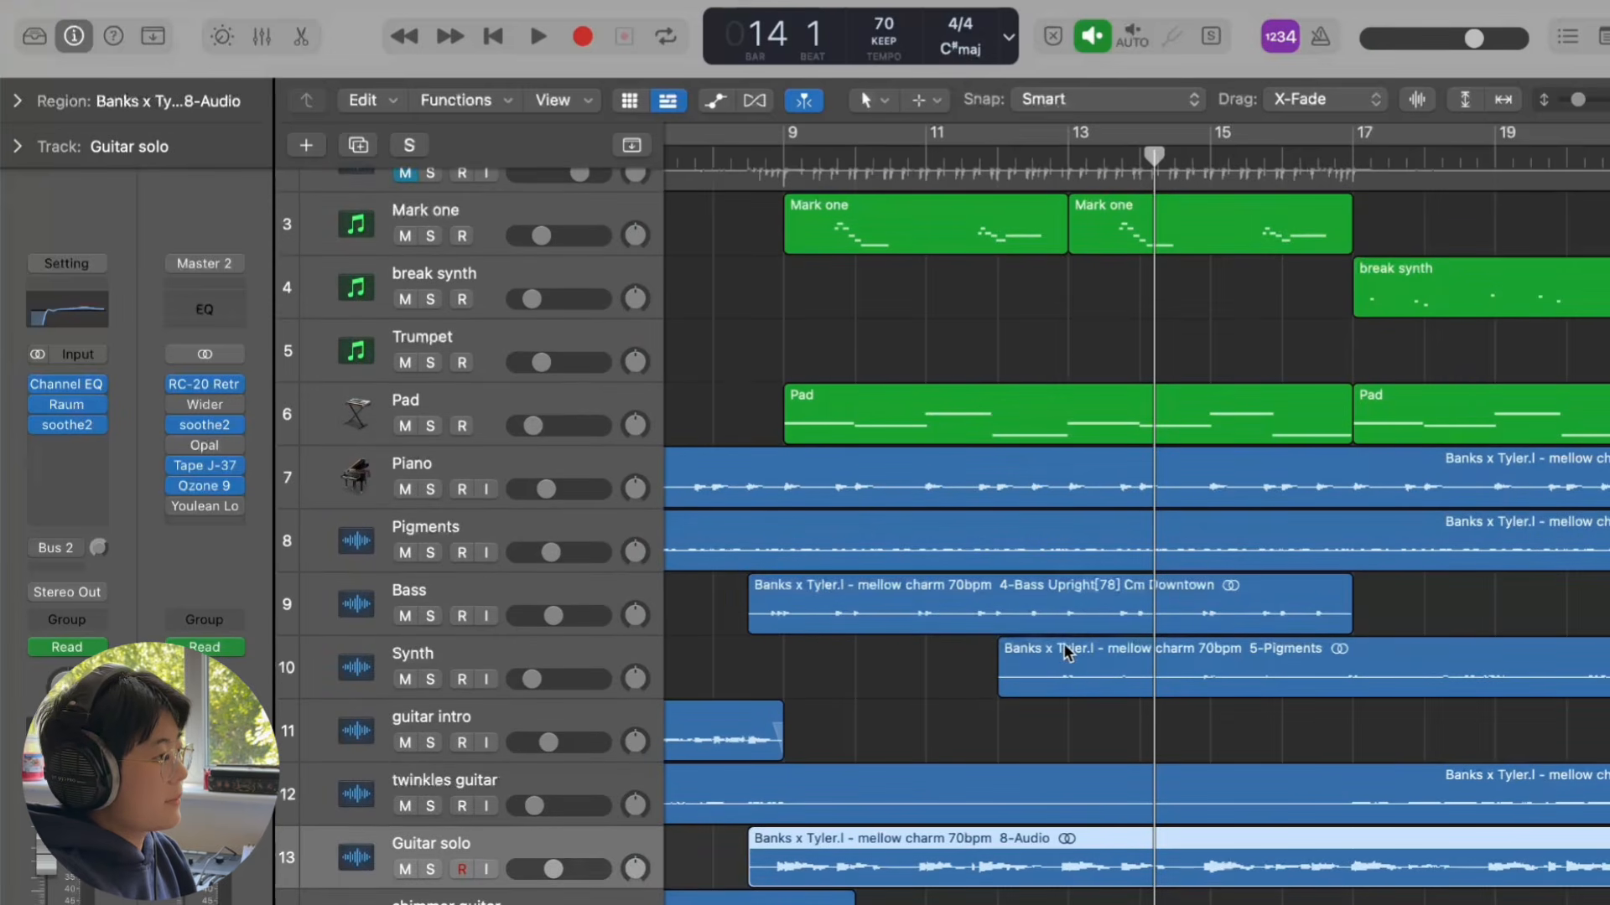
{"action": "scroll", "coordinate": [1066, 653], "scroll_direction": "up", "scroll_amount": 2}
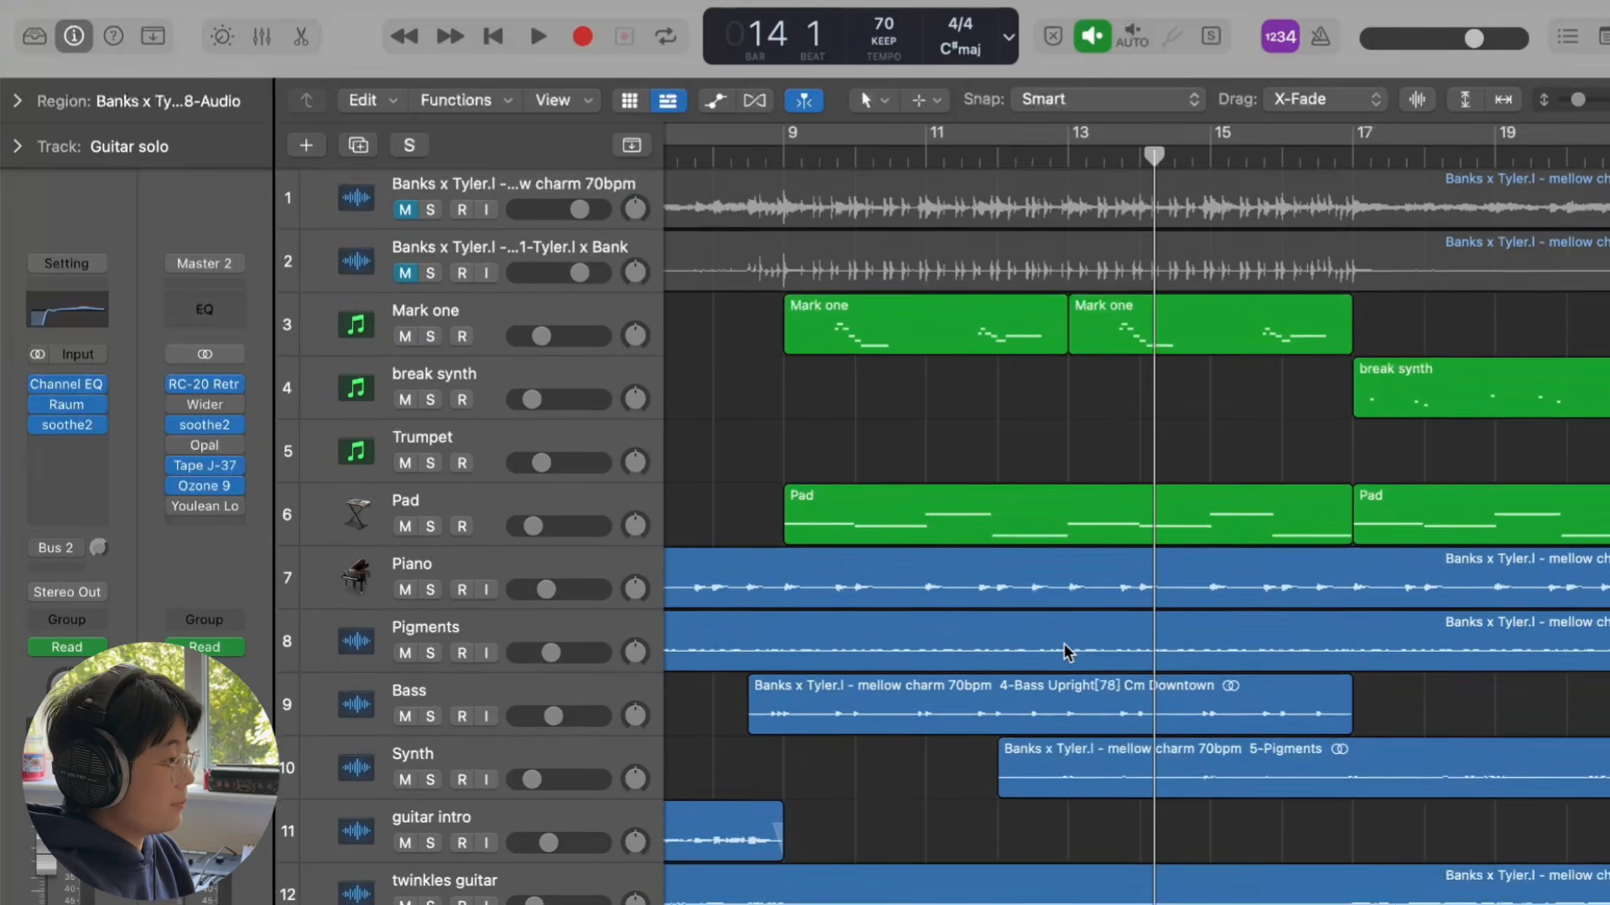
{"action": "scroll", "coordinate": [1063, 651], "scroll_direction": "down", "scroll_amount": 2}
{"action": "left_click", "coordinate": [444, 580]}
{"action": "left_click", "coordinate": [431, 601]}
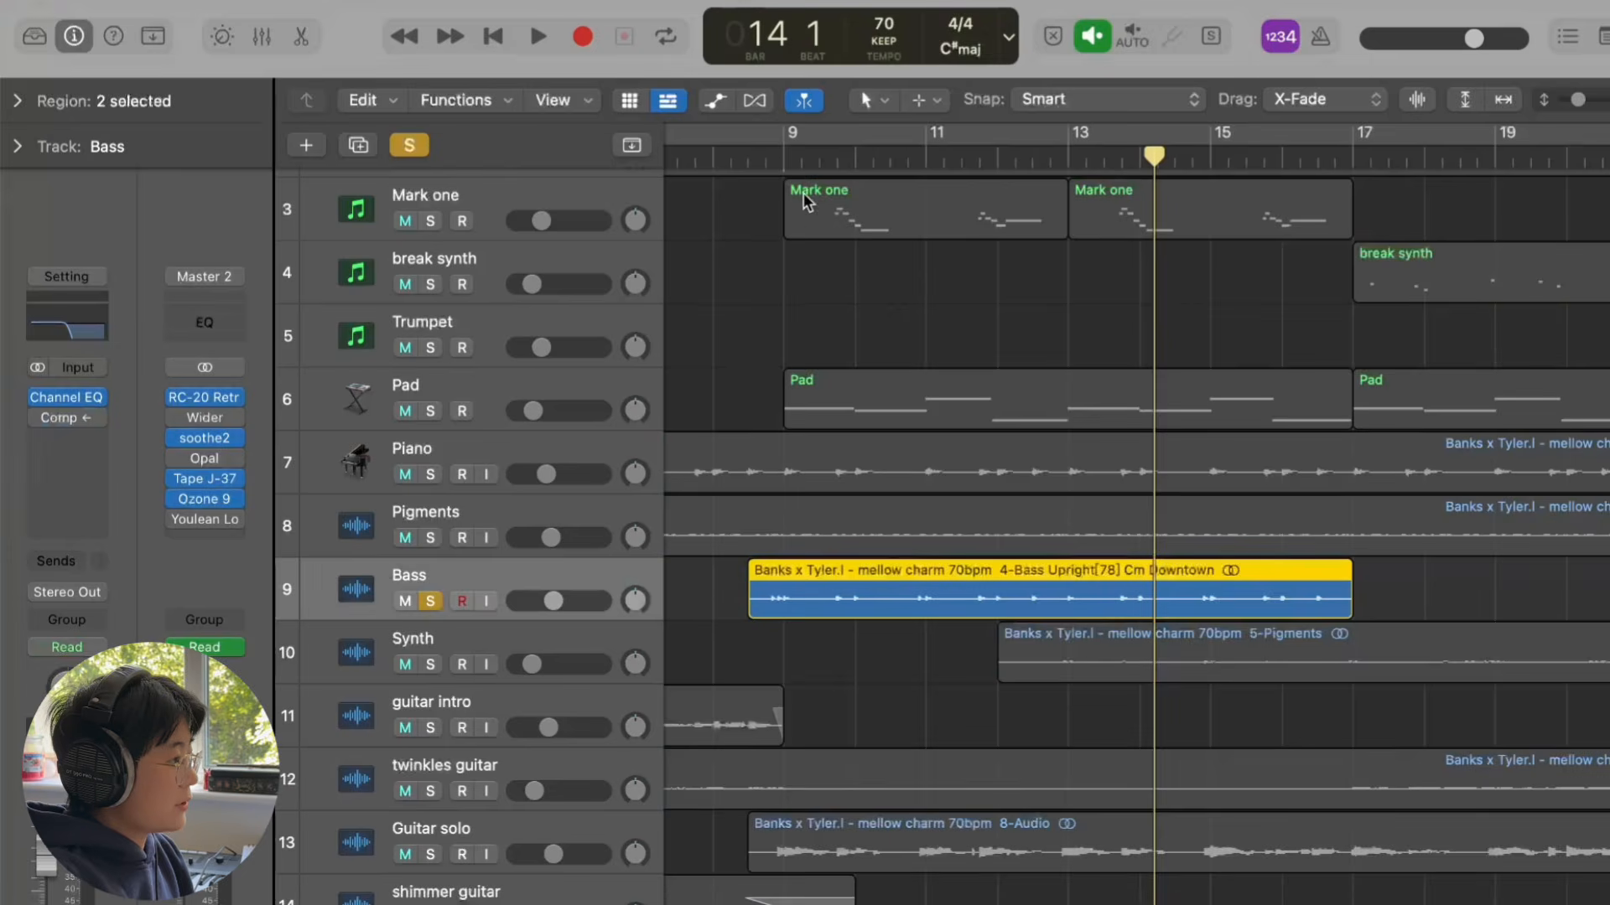
Step: Play the soloed bass from just before bar 9, looking closely at the notes that lead into the bar
{"action": "left_click", "coordinate": [770, 157]}
{"action": "scroll", "coordinate": [769, 157], "scroll_direction": "up", "scroll_amount": 10}
{"action": "key", "text": "space"}
{"action": "scroll", "coordinate": [1026, 674], "scroll_direction": "left", "scroll_amount": 3}
{"action": "scroll", "coordinate": [1026, 674], "scroll_direction": "right", "scroll_amount": 2}
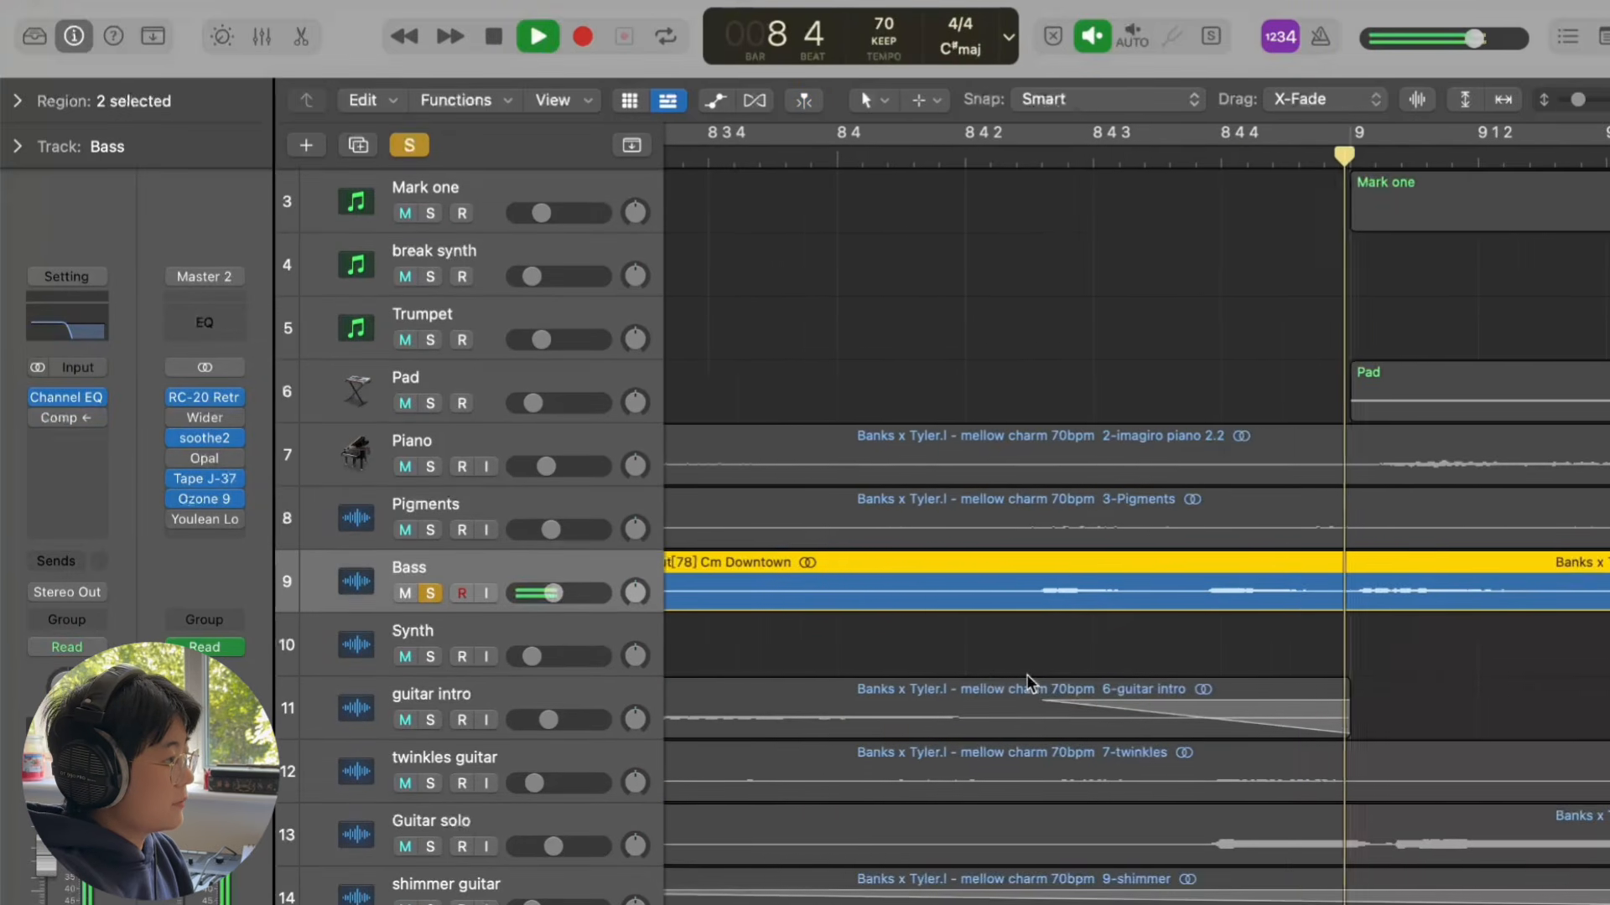
{"action": "scroll", "coordinate": [1026, 674], "scroll_direction": "right", "scroll_amount": 3}
{"action": "key", "text": "space"}
{"action": "scroll", "coordinate": [1026, 674], "scroll_direction": "down", "scroll_amount": 10}
{"action": "scroll", "coordinate": [1022, 670], "scroll_direction": "right", "scroll_amount": 2}
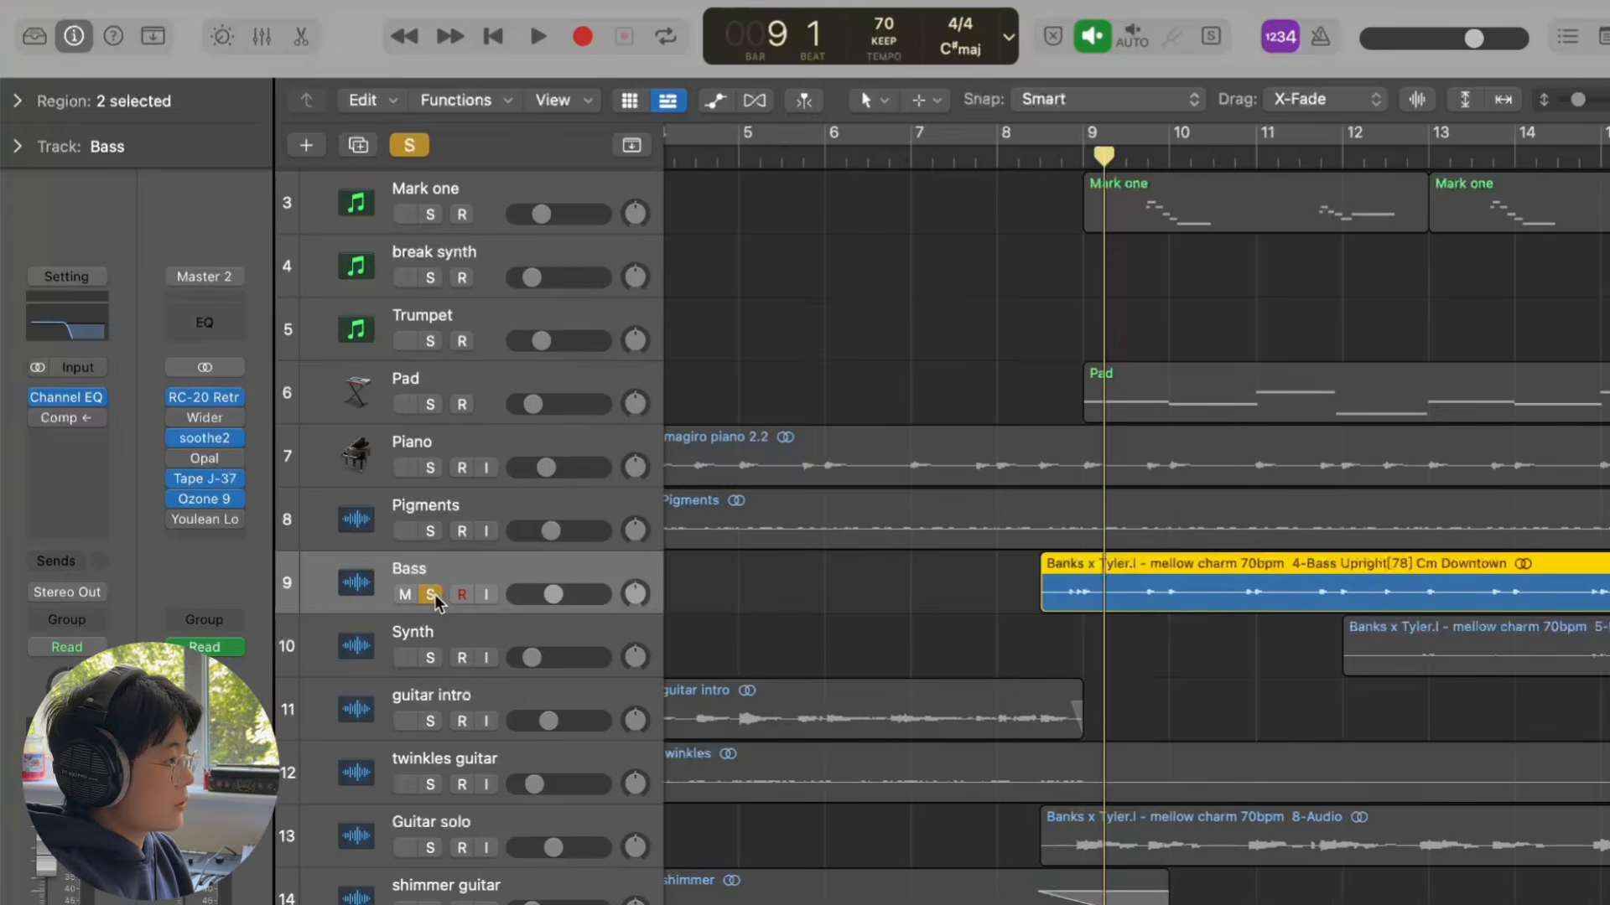
Step: Solo the Synth track instead of Bass, play it from about bar 12, and view its Channel EQ
{"action": "left_click", "coordinate": [434, 595]}
{"action": "left_click", "coordinate": [434, 658]}
{"action": "scroll", "coordinate": [435, 659], "scroll_direction": "right", "scroll_amount": 4}
{"action": "left_click", "coordinate": [1017, 349]}
{"action": "key", "text": "space"}
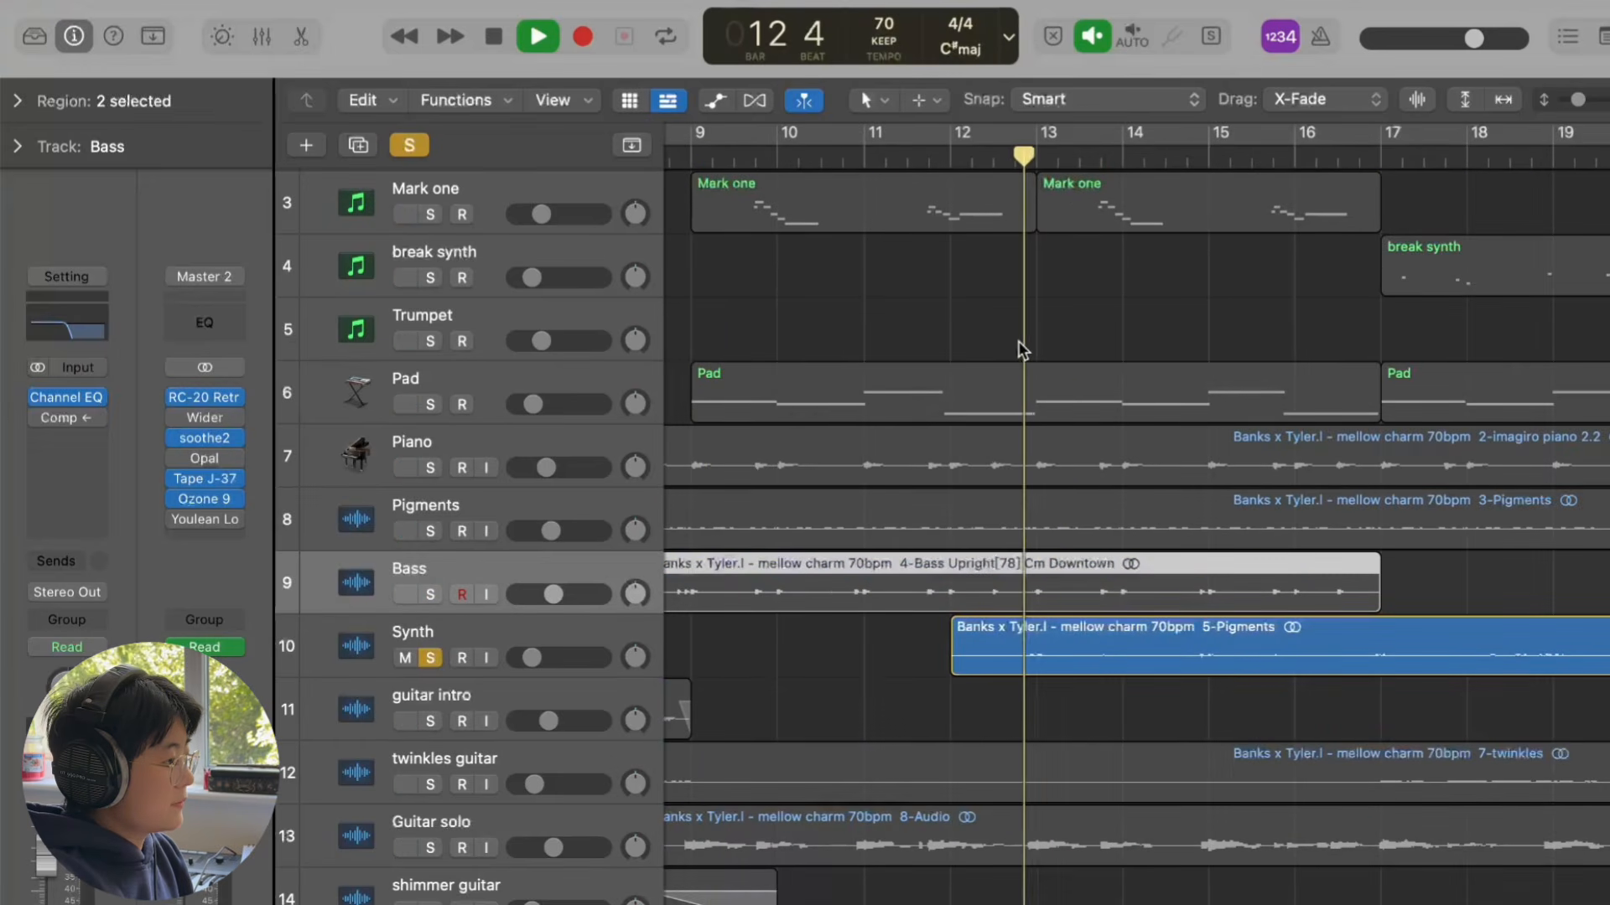
{"action": "left_click", "coordinate": [566, 640]}
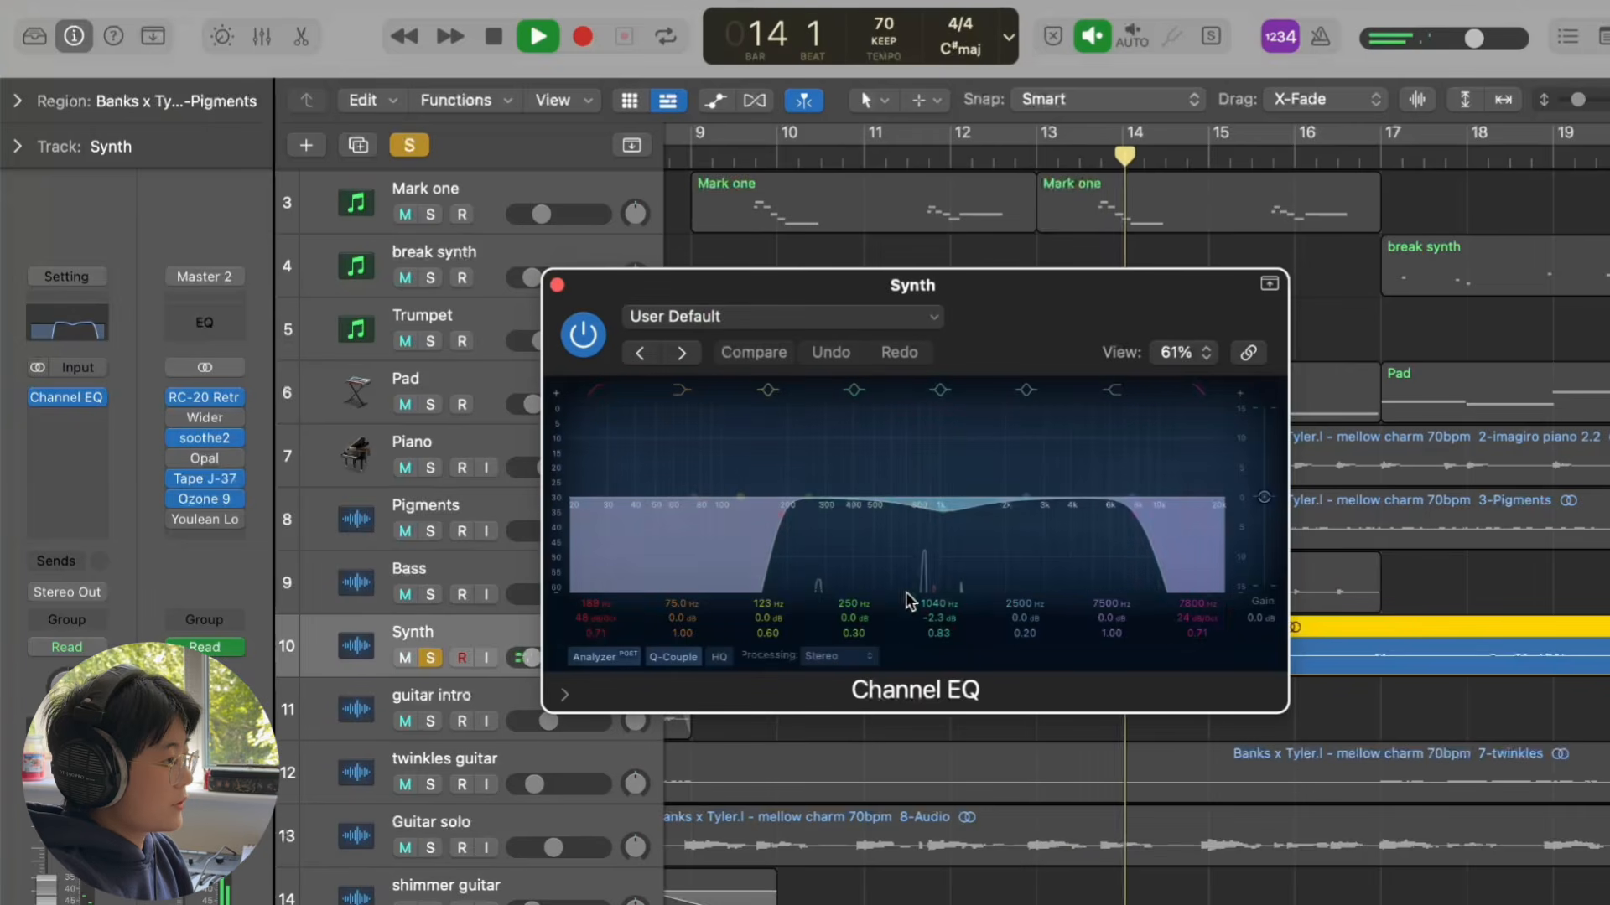
{"action": "left_click", "coordinate": [90, 325]}
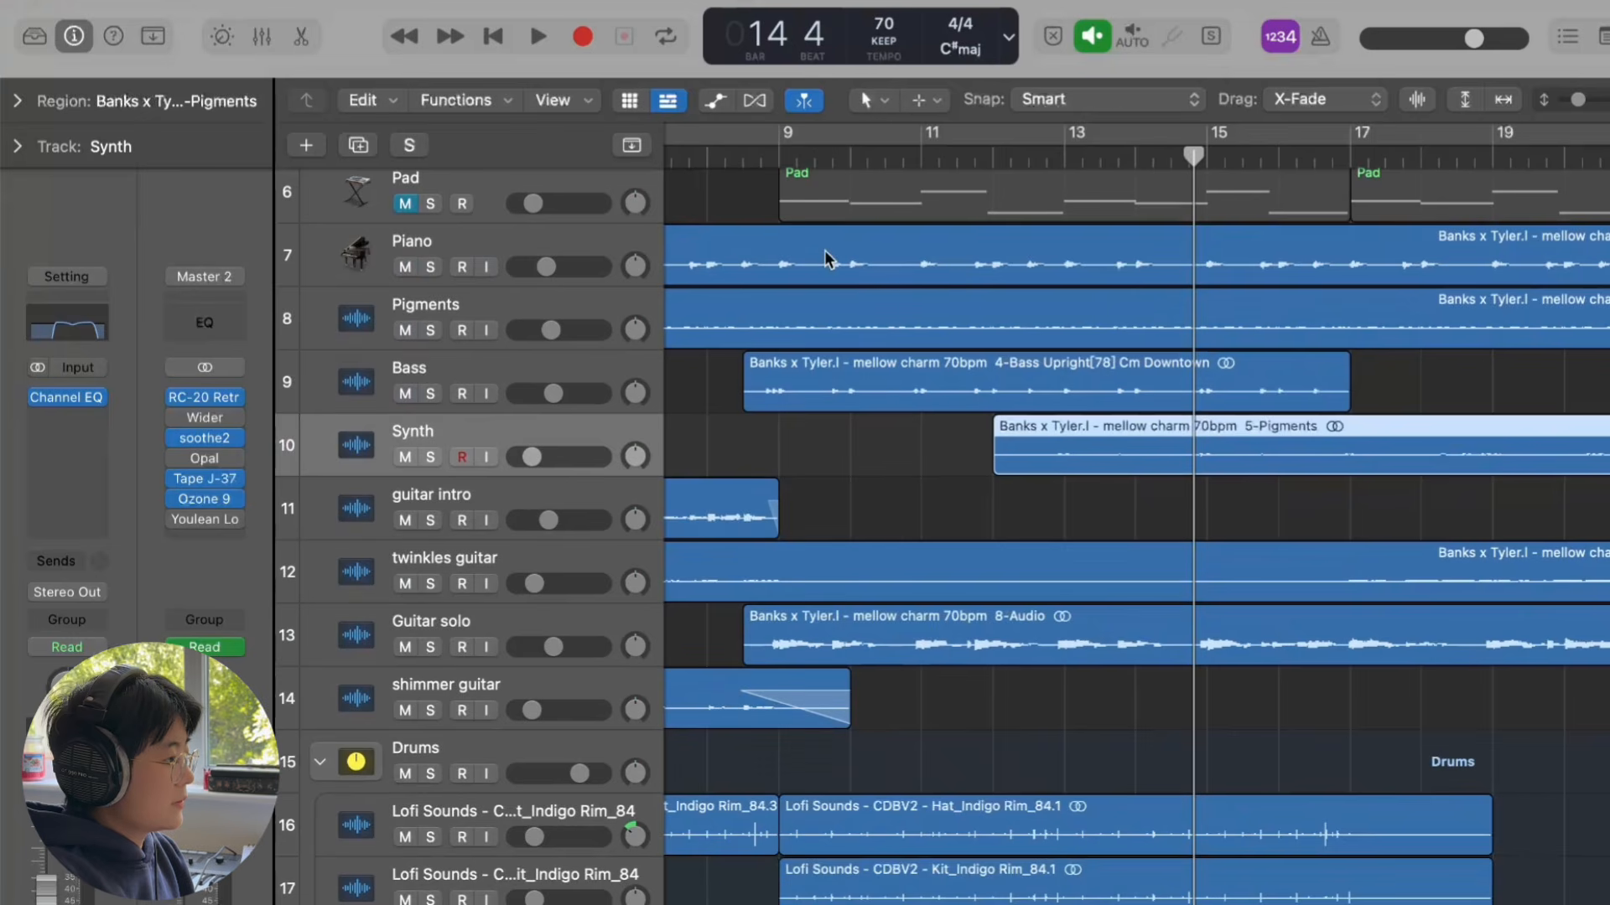
Step: Play all unmuted tracks together from just before bar 9 to about bar 15, following the instrument and drum regions
{"action": "scroll", "coordinate": [823, 250], "scroll_direction": "down", "scroll_amount": 5}
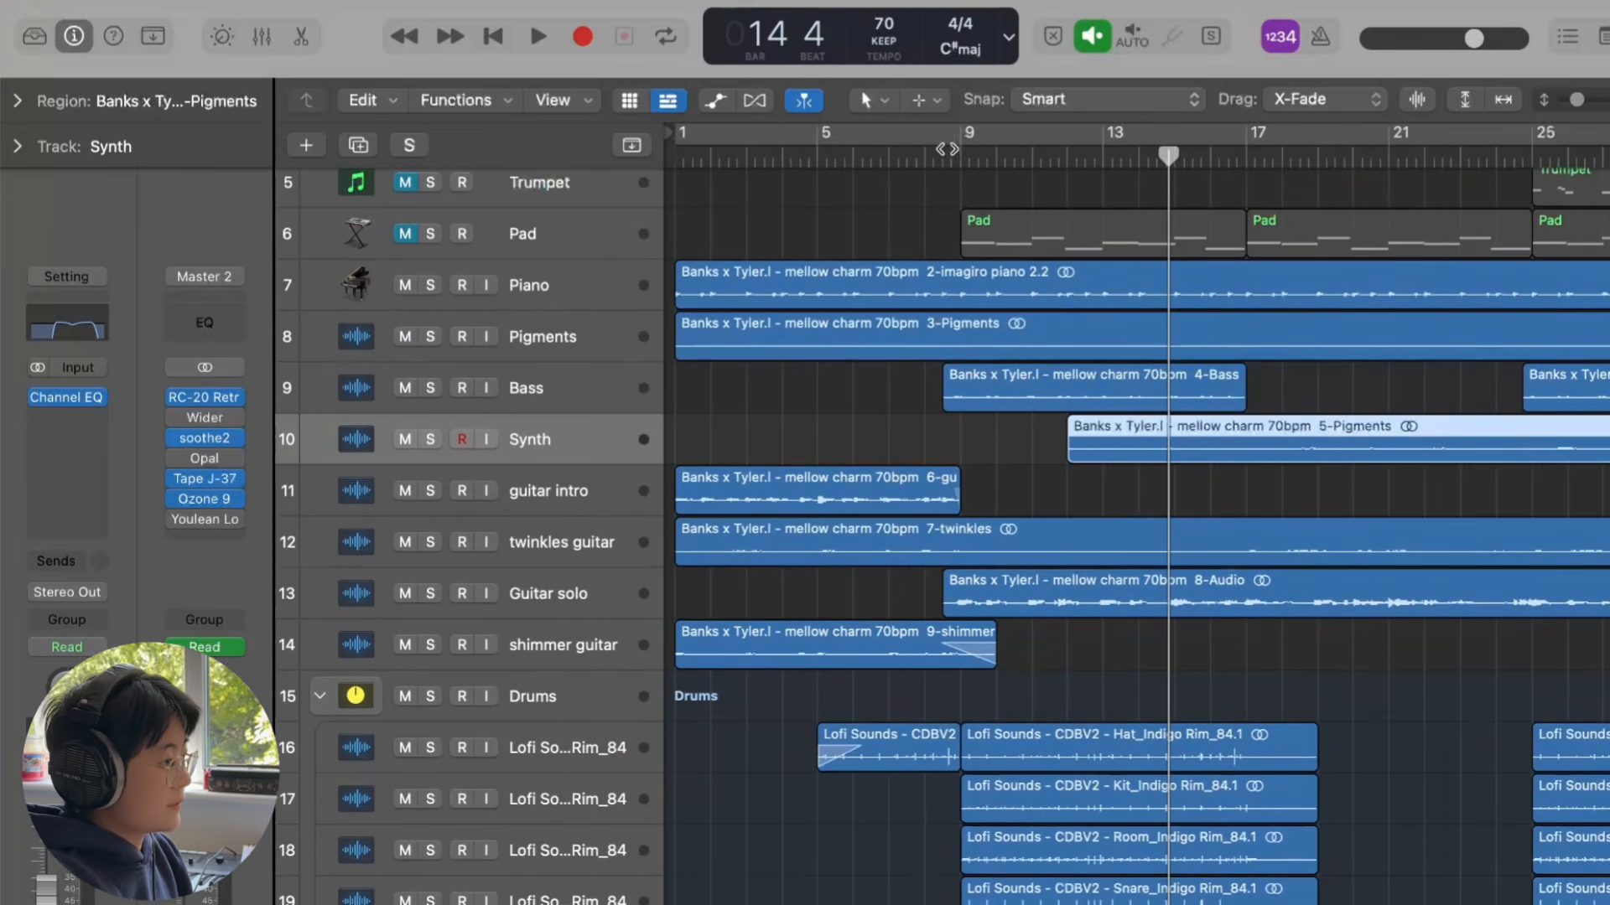
{"action": "left_click", "coordinate": [948, 149]}
{"action": "key", "text": "space"}
{"action": "scroll", "coordinate": [877, 711], "scroll_direction": "down", "scroll_amount": 3}
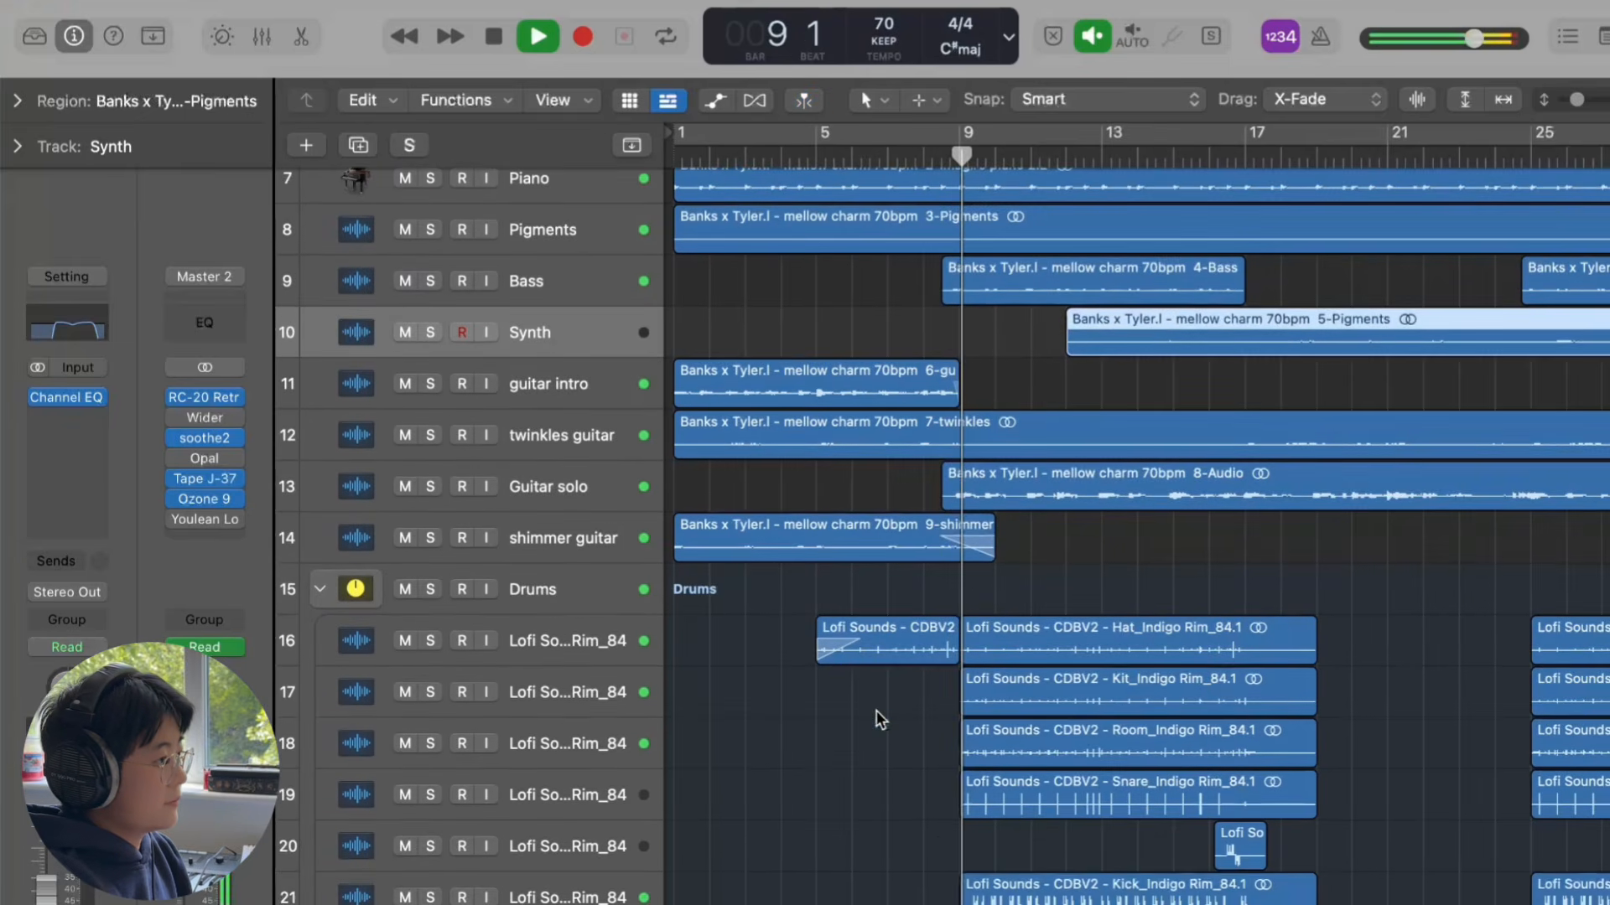
{"action": "scroll", "coordinate": [877, 717], "scroll_direction": "up", "scroll_amount": 3}
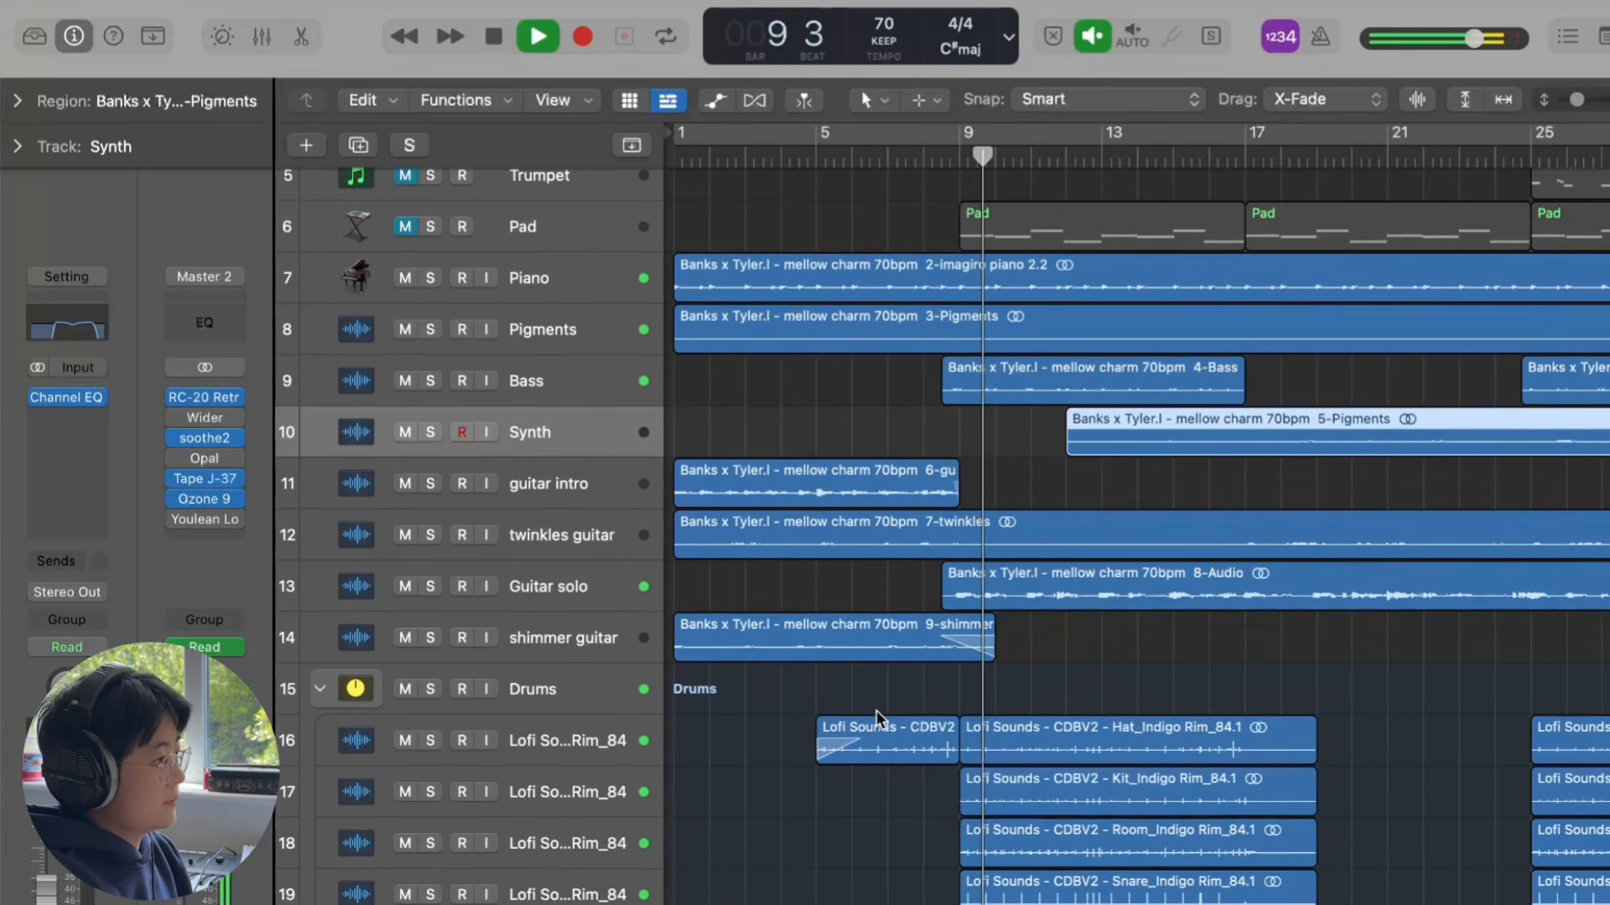
{"action": "scroll", "coordinate": [877, 711], "scroll_direction": "down", "scroll_amount": 1}
{"action": "scroll", "coordinate": [877, 711], "scroll_direction": "right", "scroll_amount": 2}
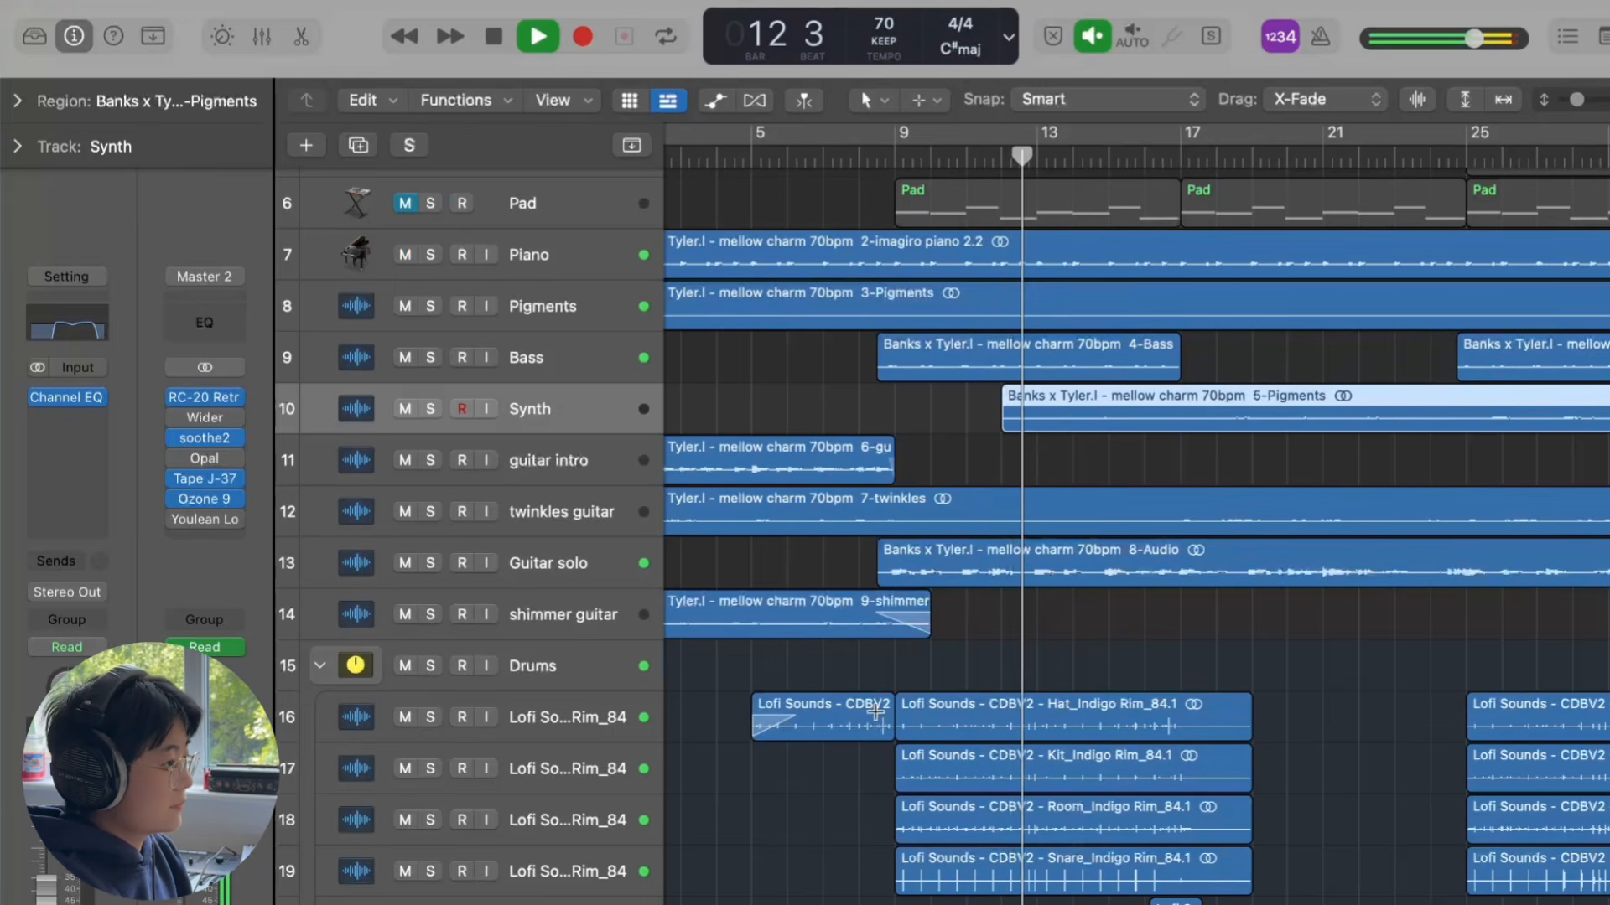
{"action": "key", "text": "super+Down"}
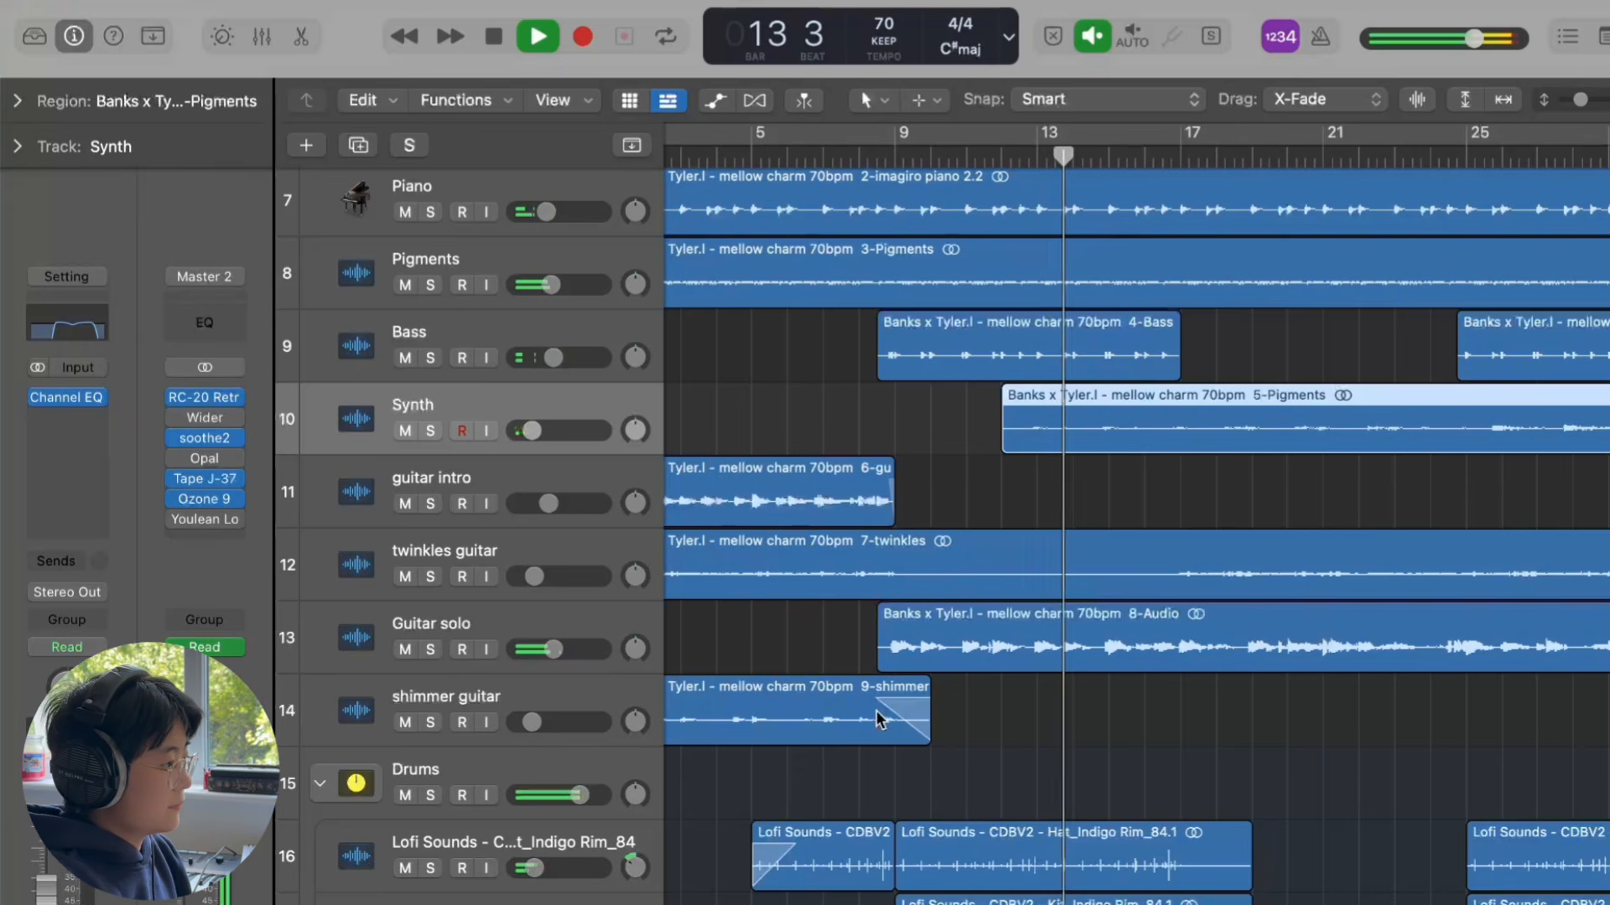
{"action": "scroll", "coordinate": [877, 712], "scroll_direction": "up", "scroll_amount": 10}
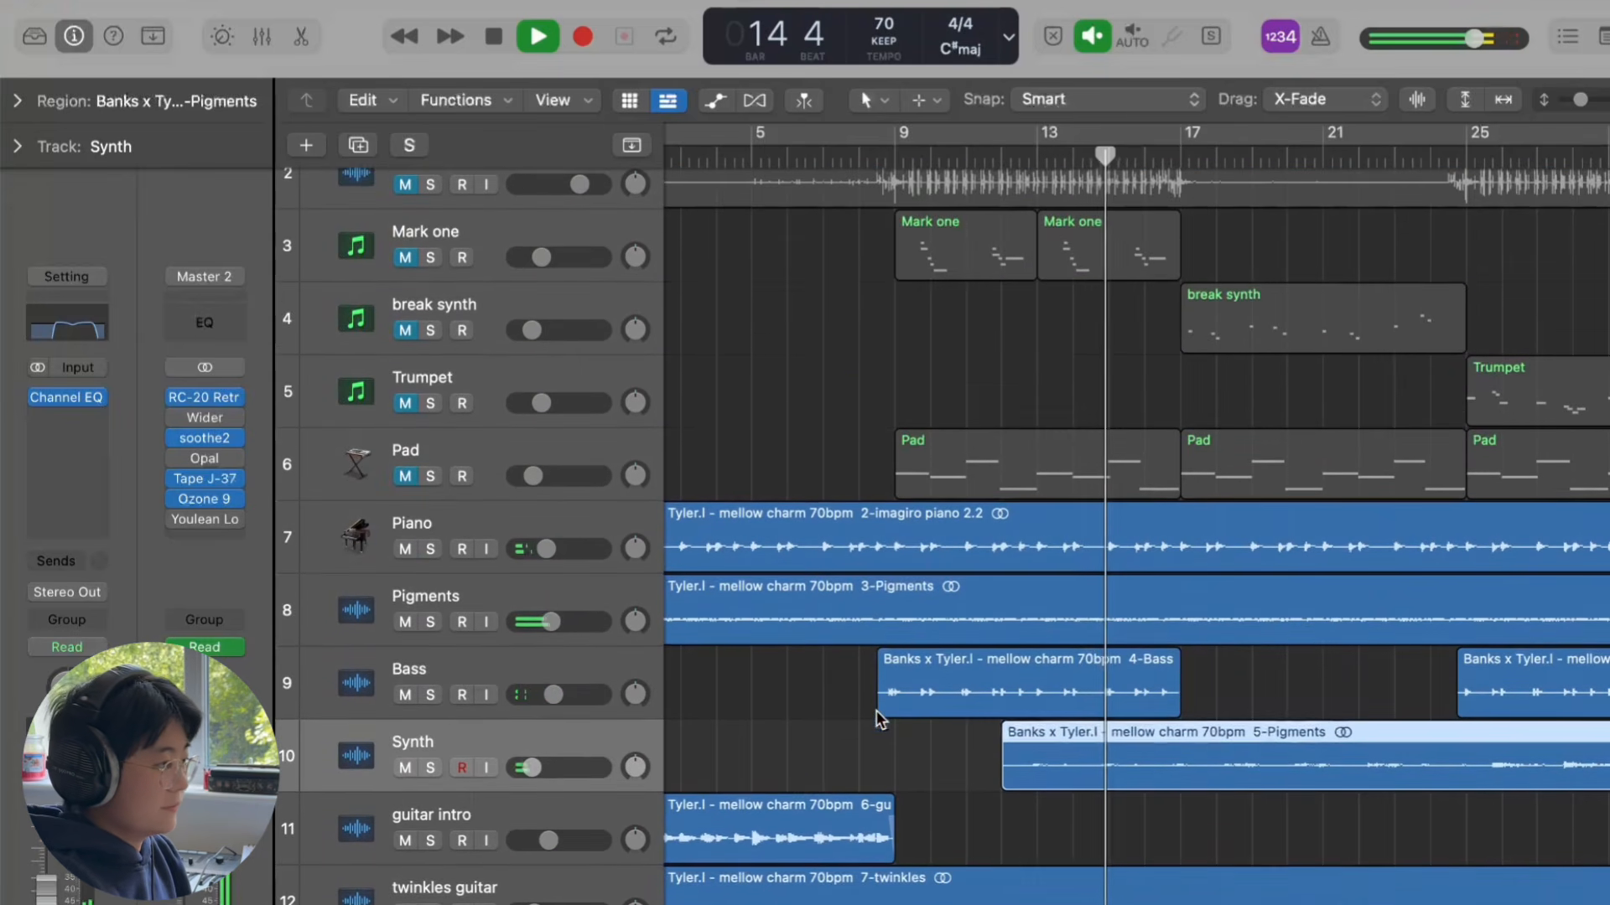
{"action": "key", "text": "space"}
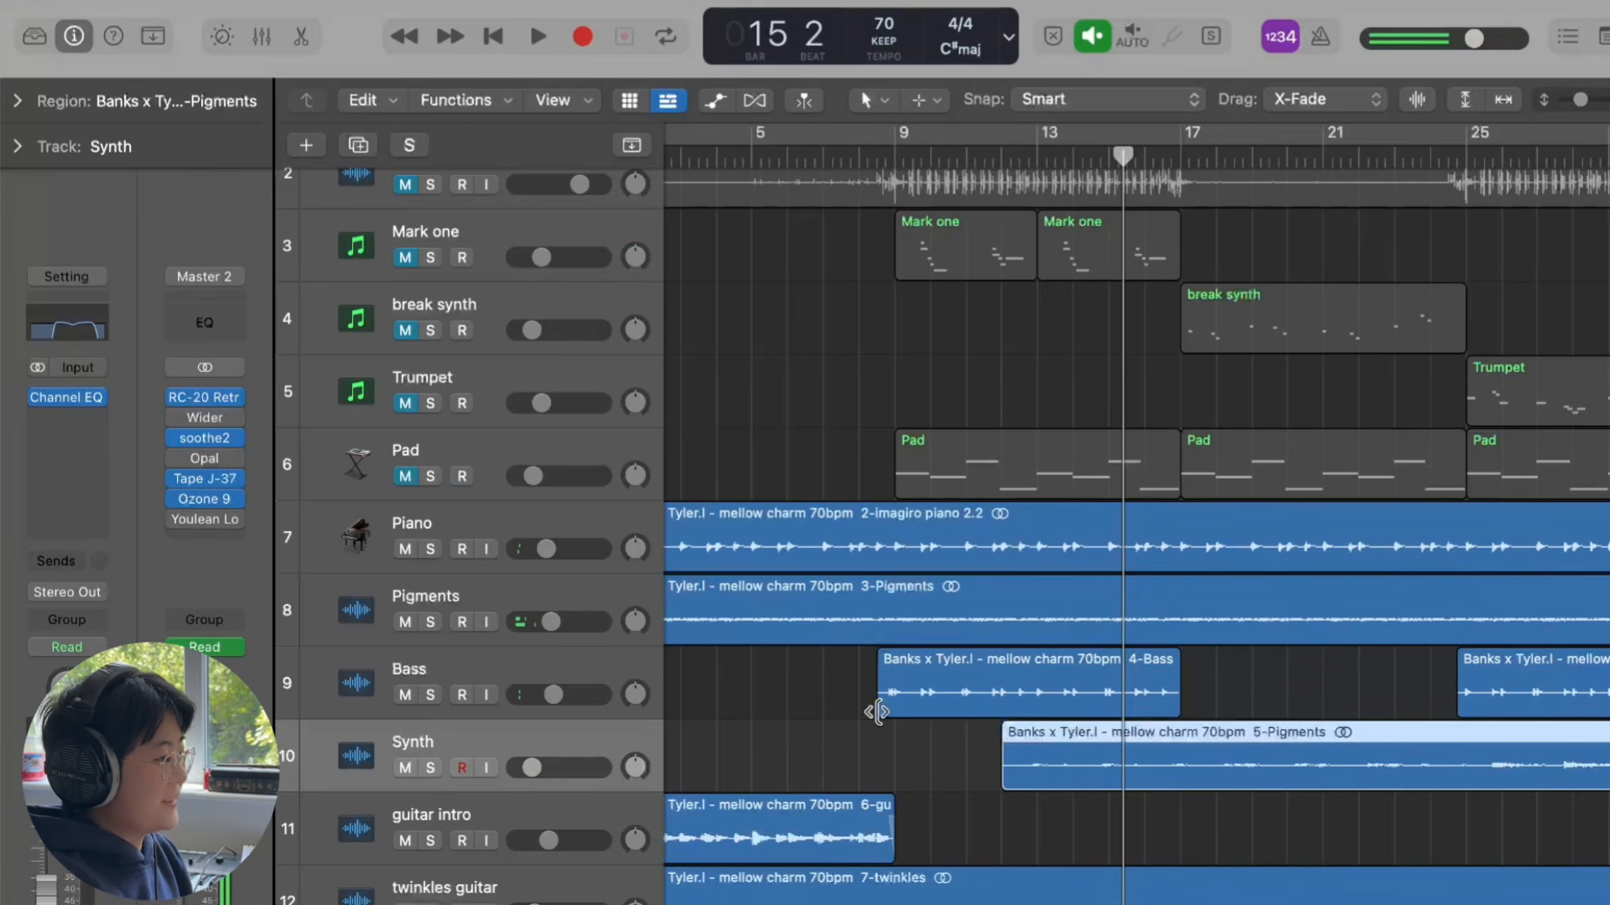
Step: Unmute the Mark one, break synth, Trumpet and Pad tracks
{"action": "scroll", "coordinate": [1026, 637], "scroll_direction": "down", "scroll_amount": 10}
{"action": "scroll", "coordinate": [1126, 783], "scroll_direction": "up", "scroll_amount": 6}
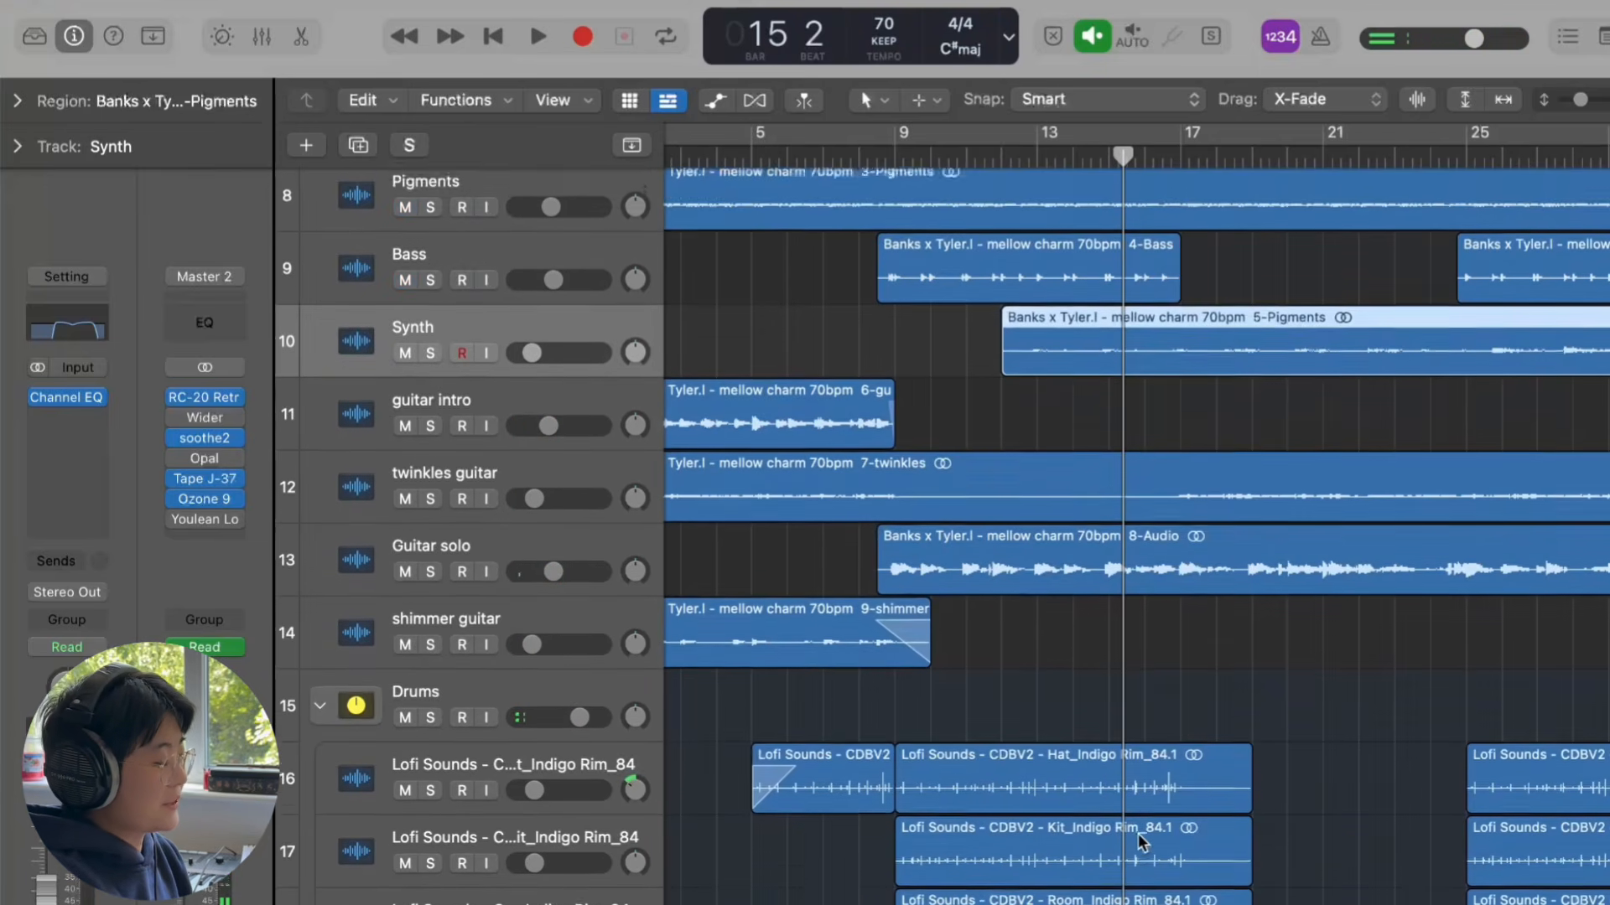
{"action": "scroll", "coordinate": [1138, 833], "scroll_direction": "up", "scroll_amount": 6}
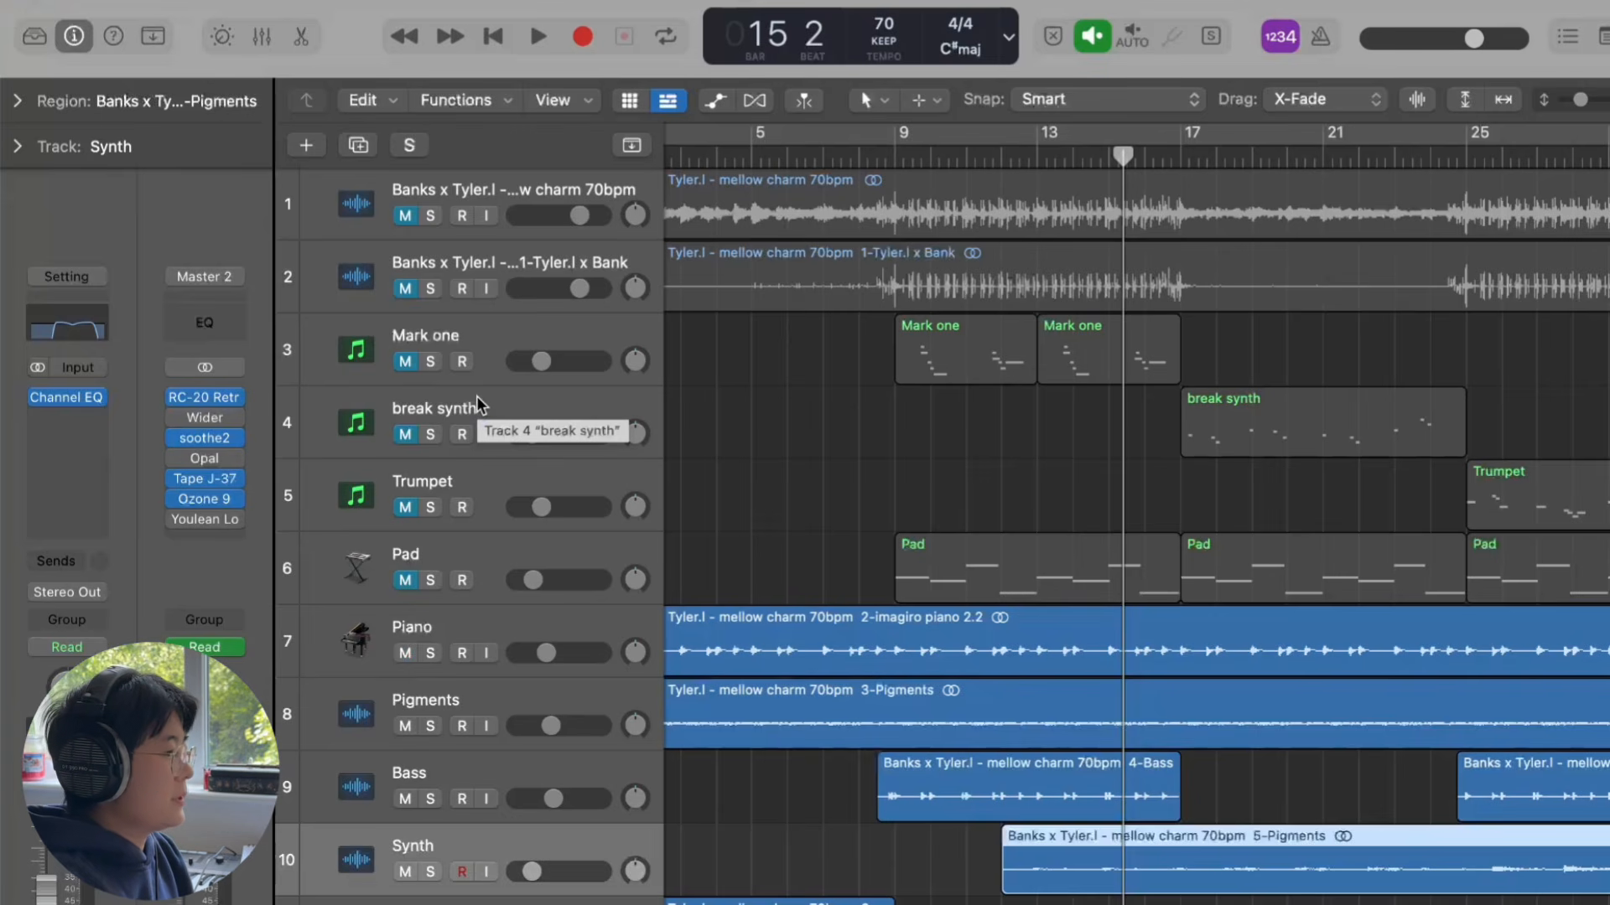
{"action": "left_click_drag", "start_coordinate": [414, 369], "coordinate": [405, 580]}
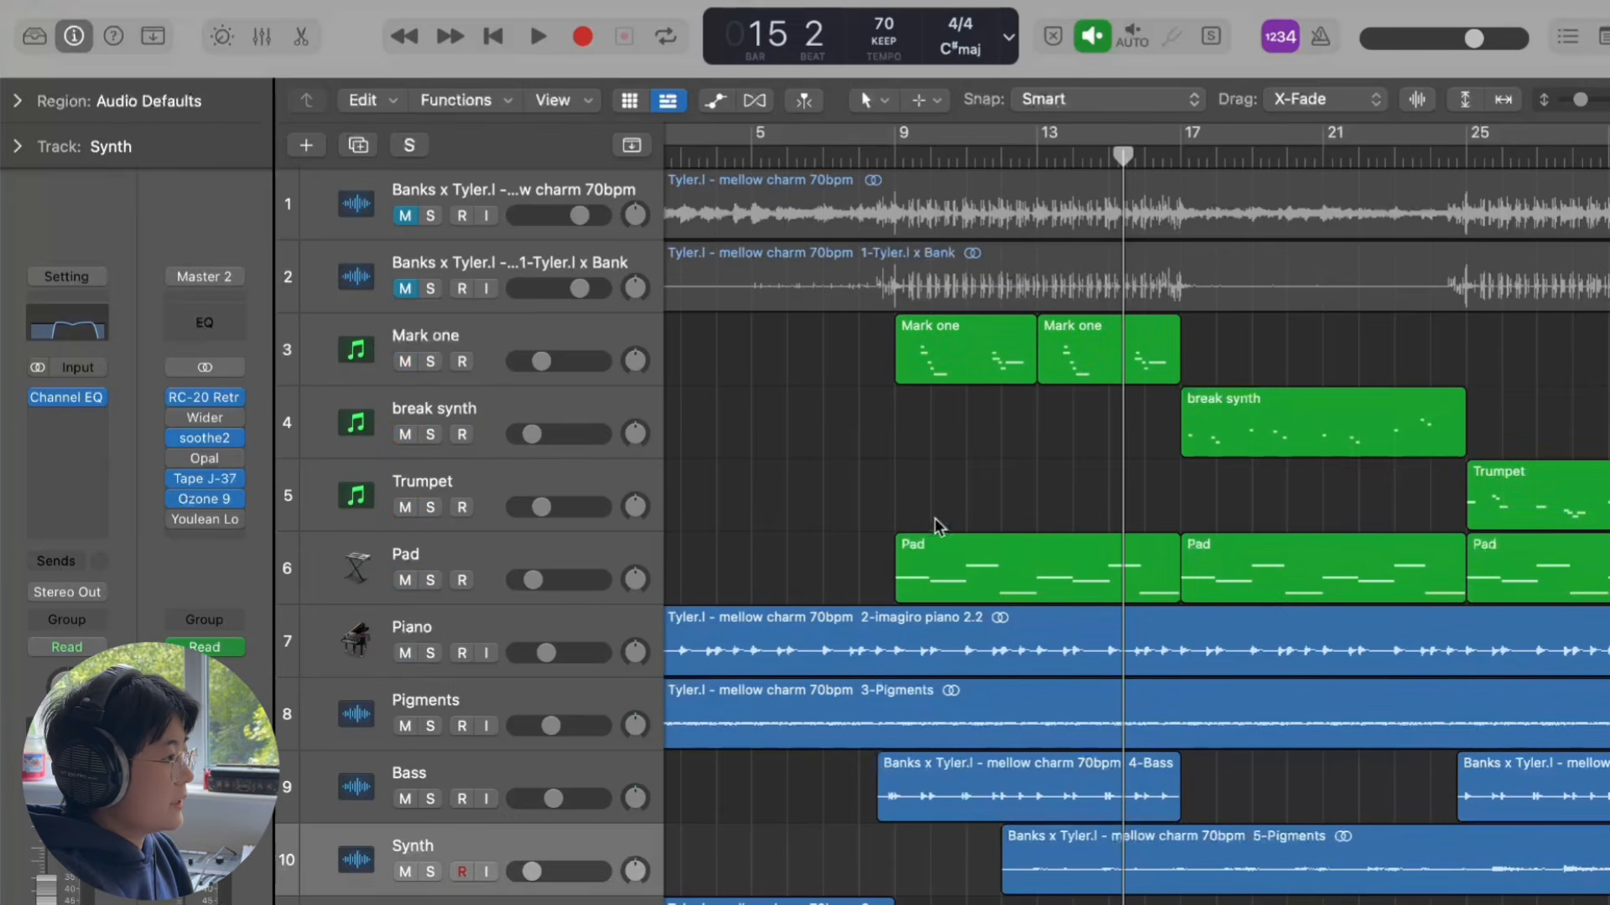
Step: Select the Mark one track and examine the MIDI notes of its two regions in the Piano Roll
{"action": "scroll", "coordinate": [887, 444], "scroll_direction": "right", "scroll_amount": 5}
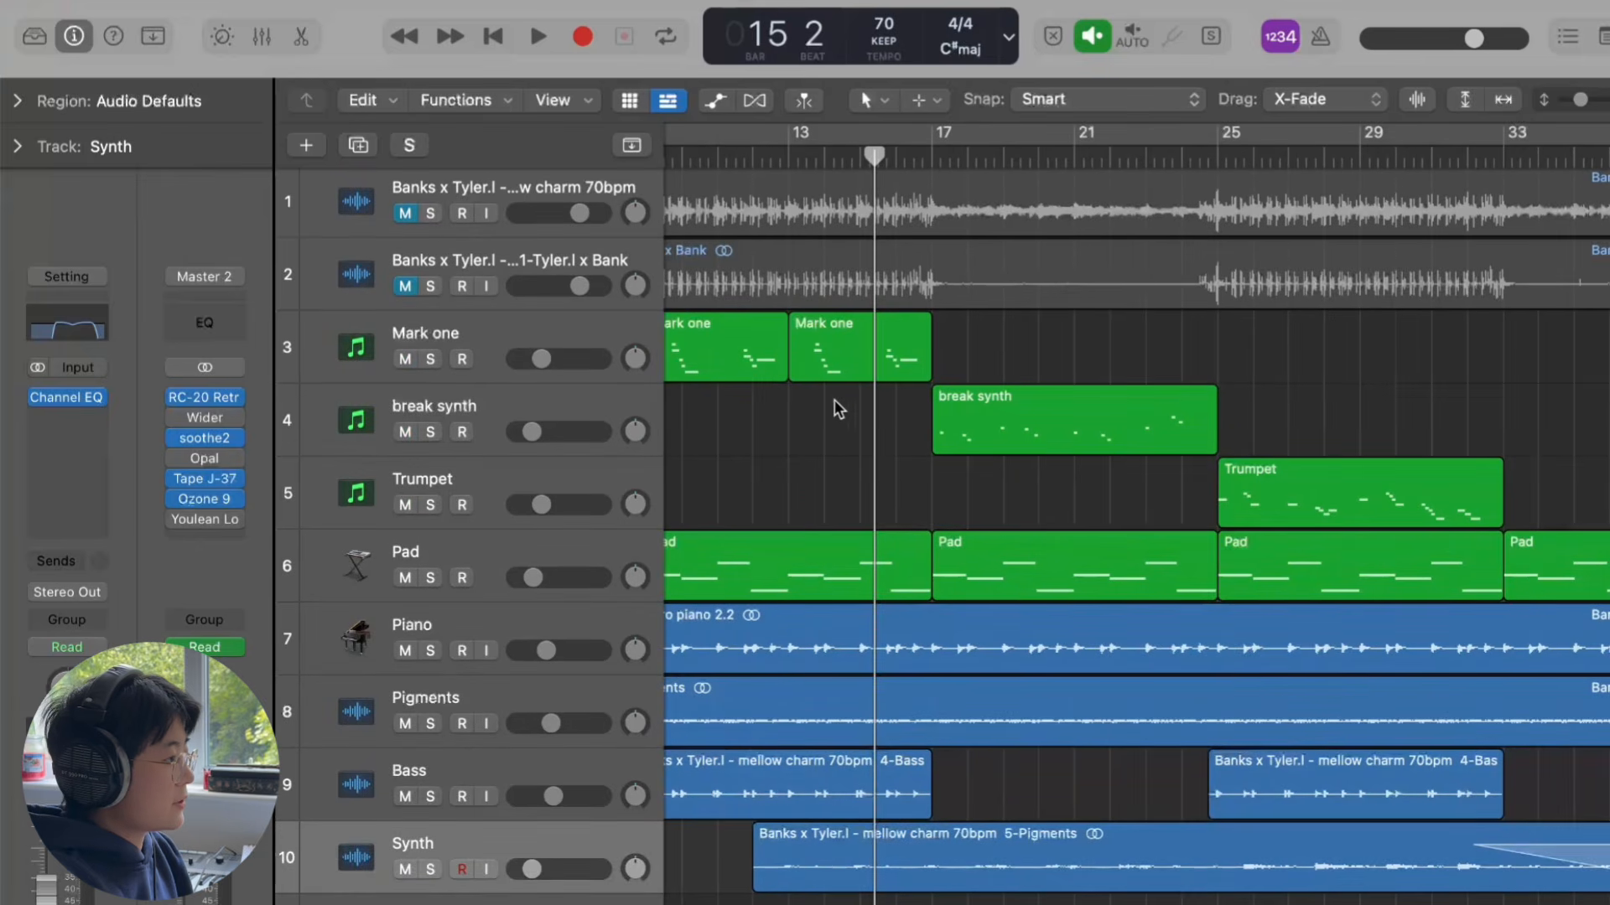
{"action": "scroll", "coordinate": [762, 519], "scroll_direction": "left", "scroll_amount": 3}
{"action": "left_click", "coordinate": [541, 329]}
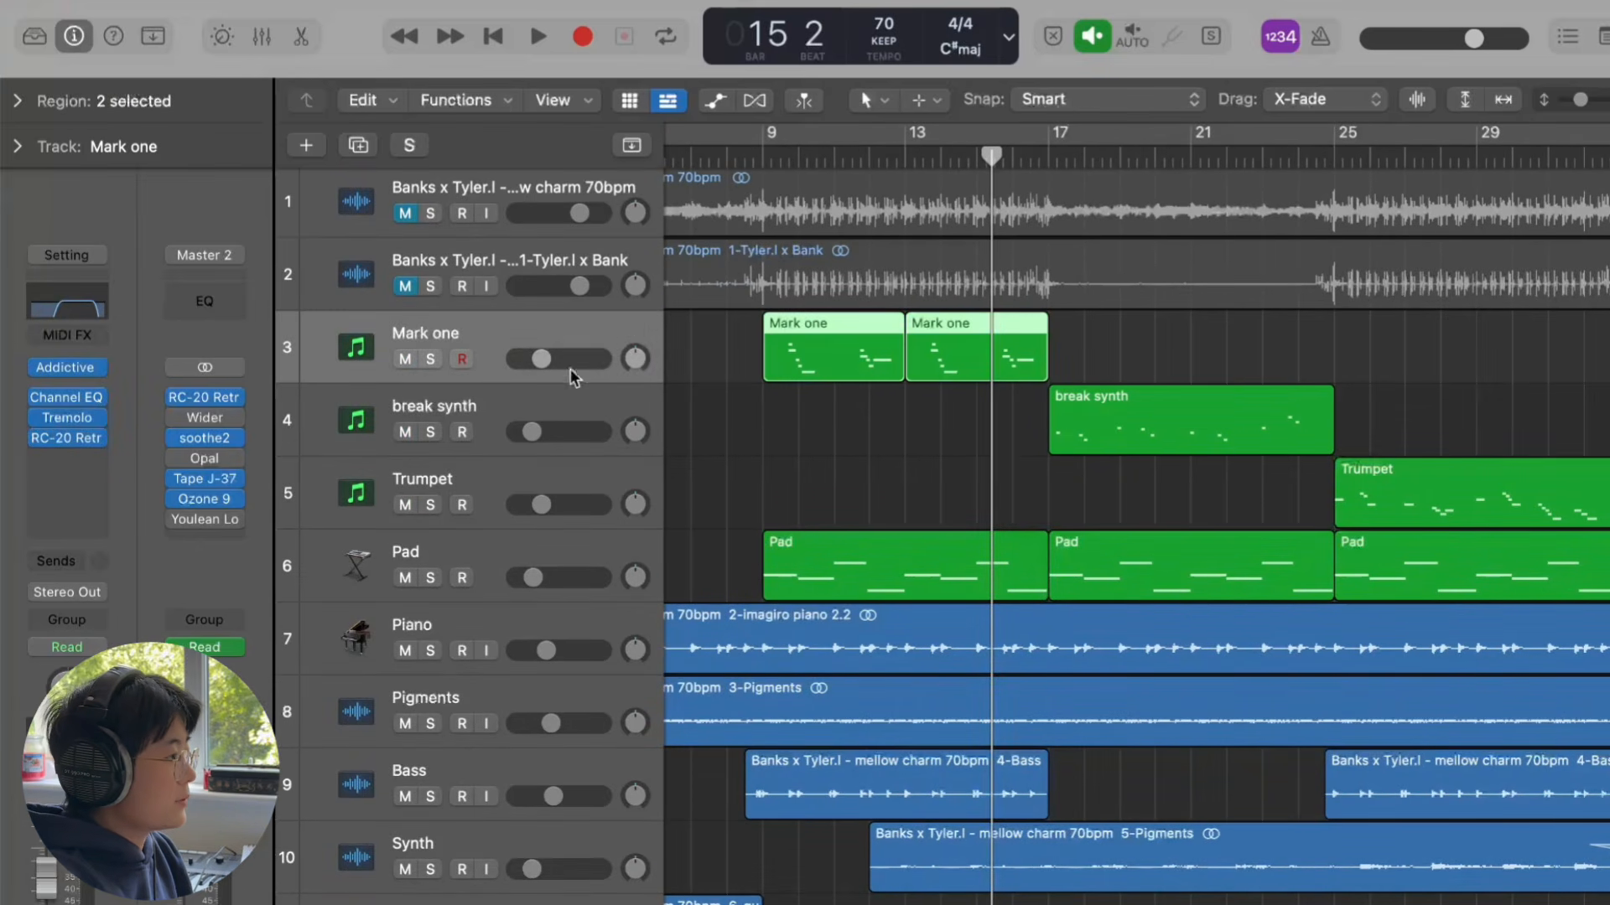
{"action": "double_click", "coordinate": [836, 369]}
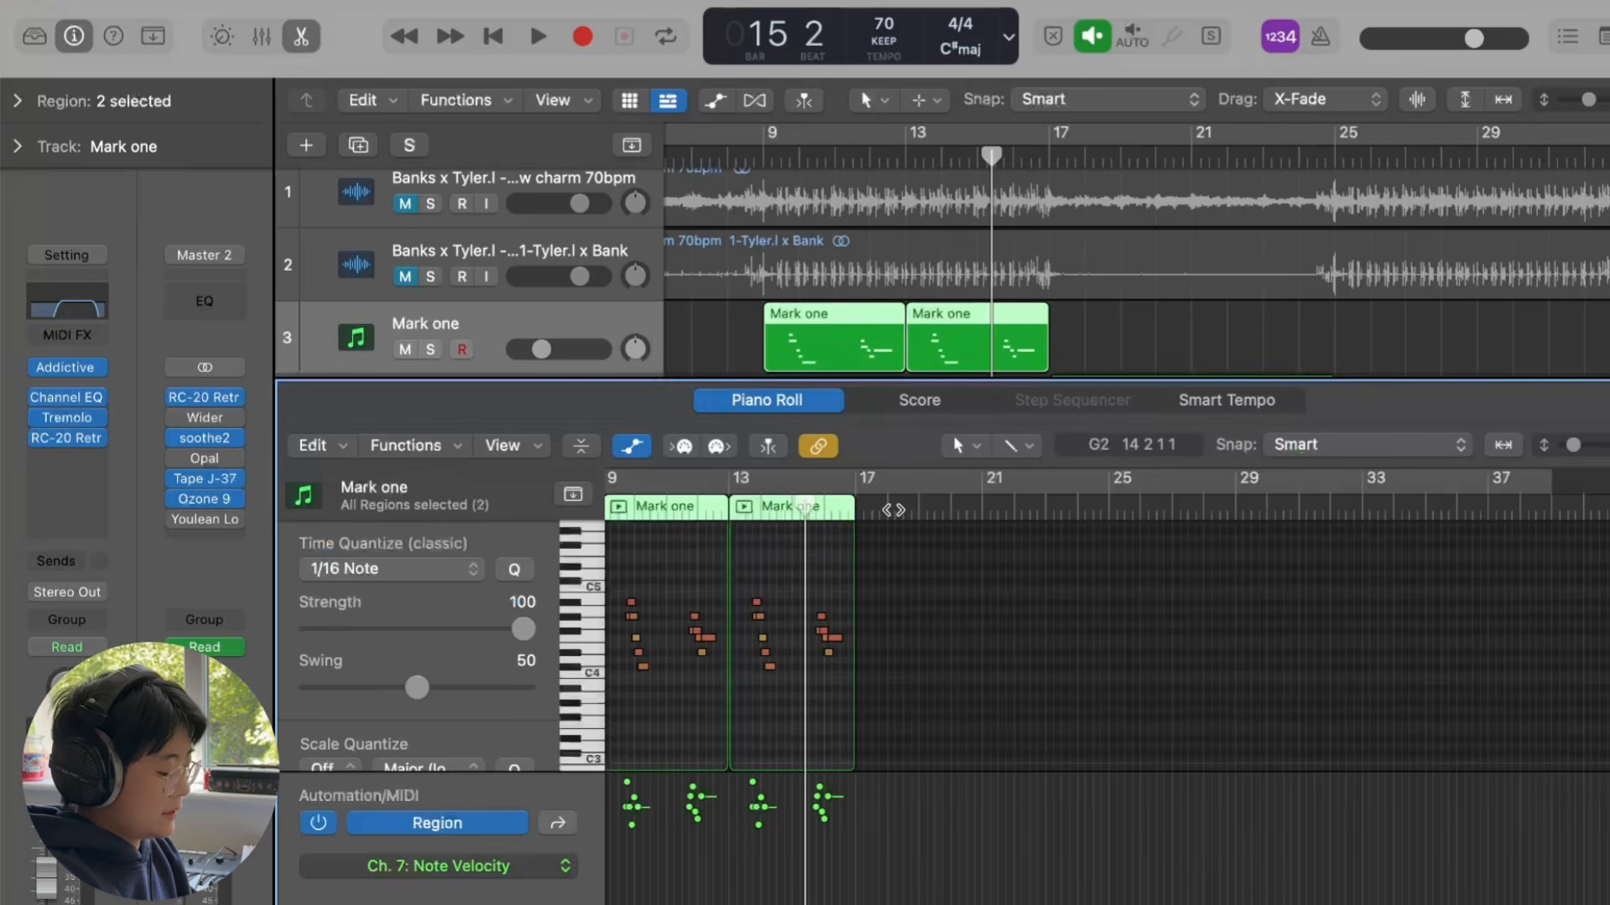
{"action": "scroll", "coordinate": [899, 584], "scroll_direction": "left", "scroll_amount": 2}
{"action": "key", "text": "e"}
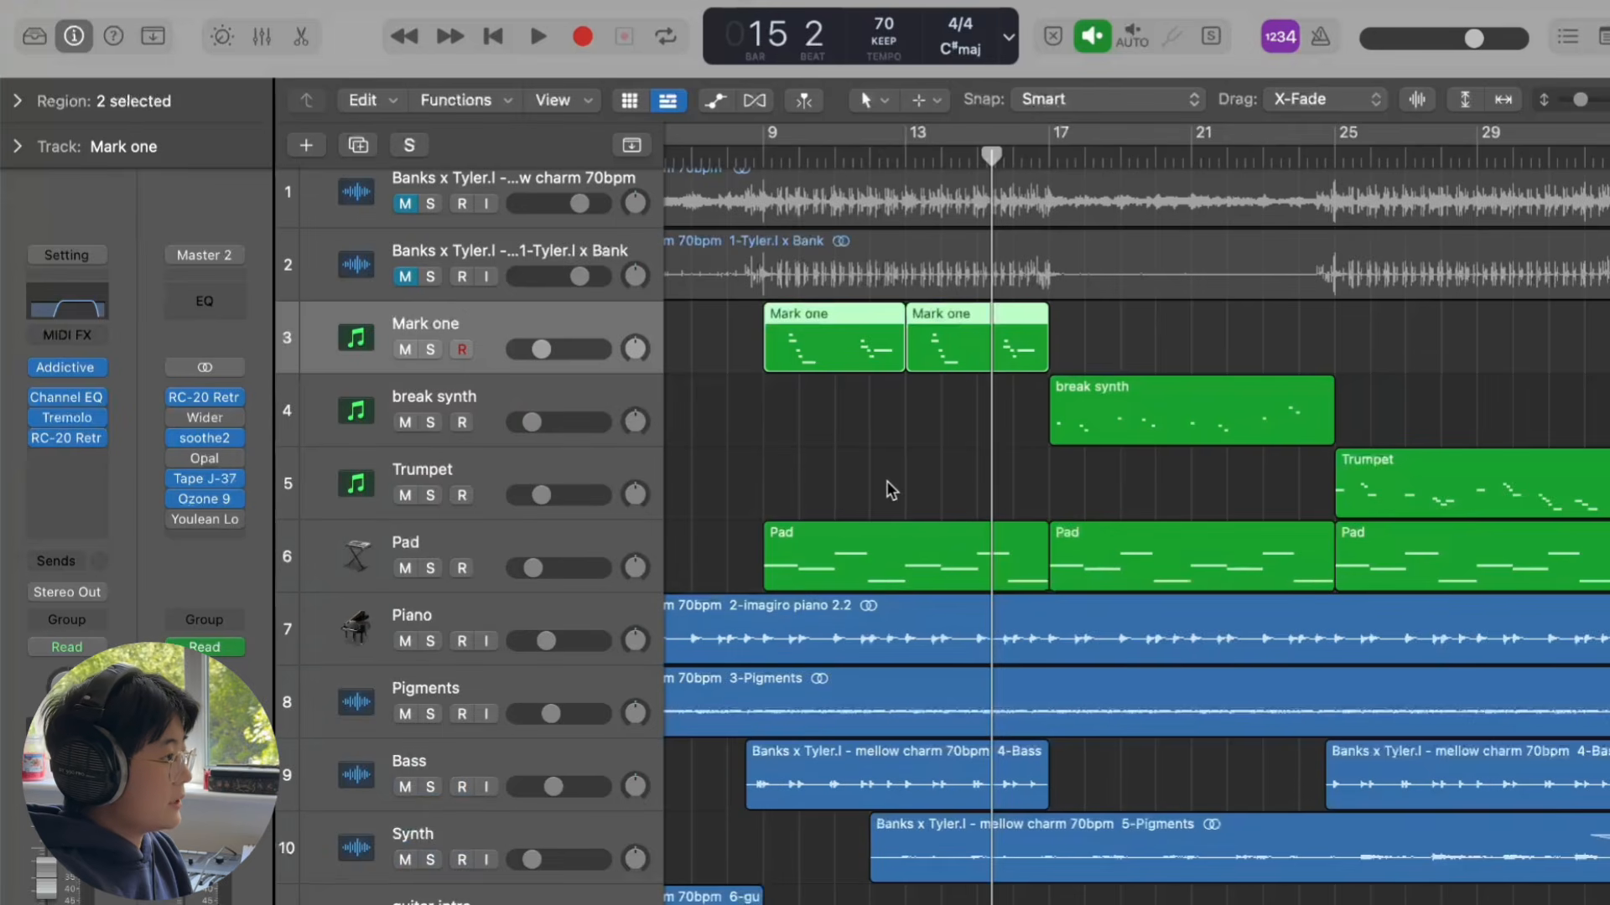
Step: Mute the Pad track and view the Addictive Keys instrument on the Mark one track
{"action": "scroll", "coordinate": [887, 478], "scroll_direction": "left", "scroll_amount": 2}
{"action": "left_click", "coordinate": [406, 568]}
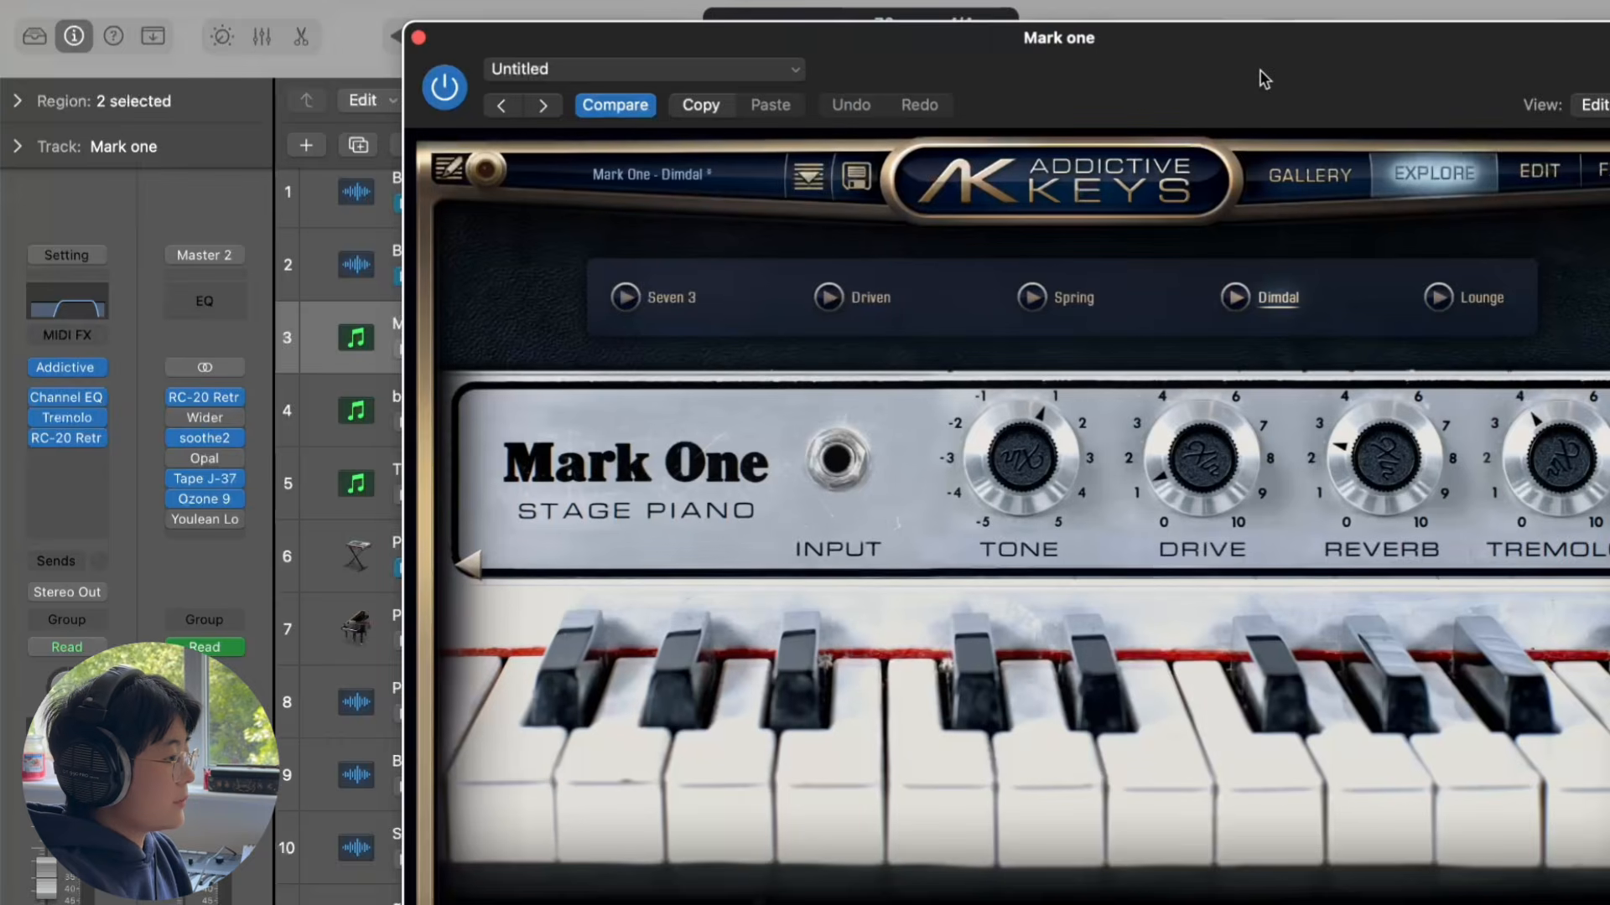
{"action": "left_click_drag", "start_coordinate": [1264, 57], "coordinate": [1129, 11]}
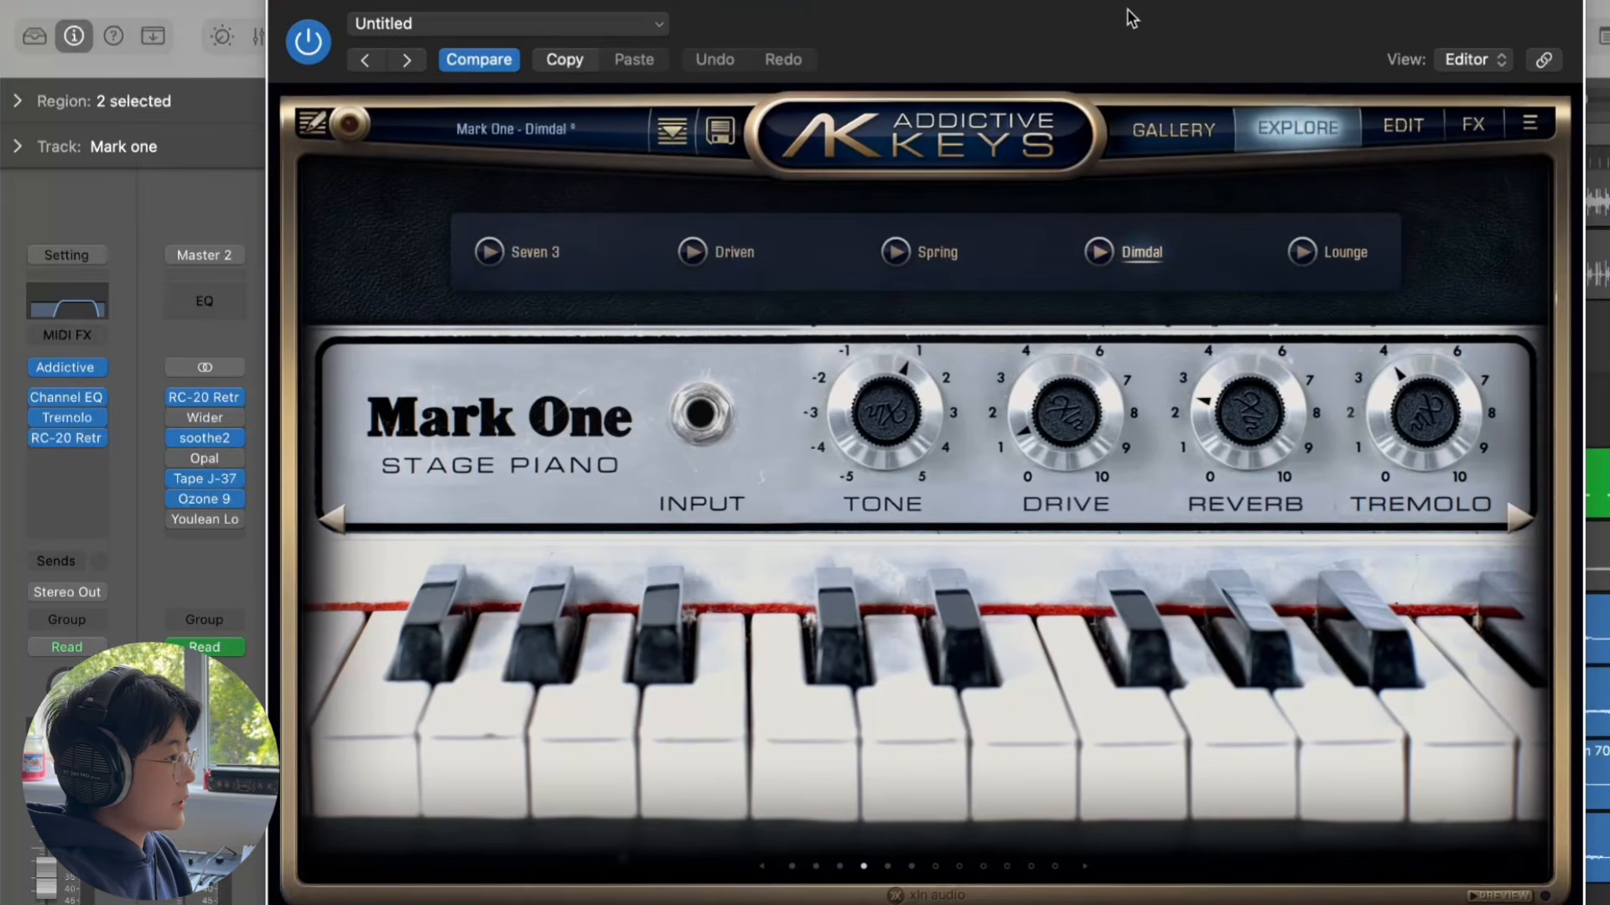
{"action": "left_click", "coordinate": [290, 5]}
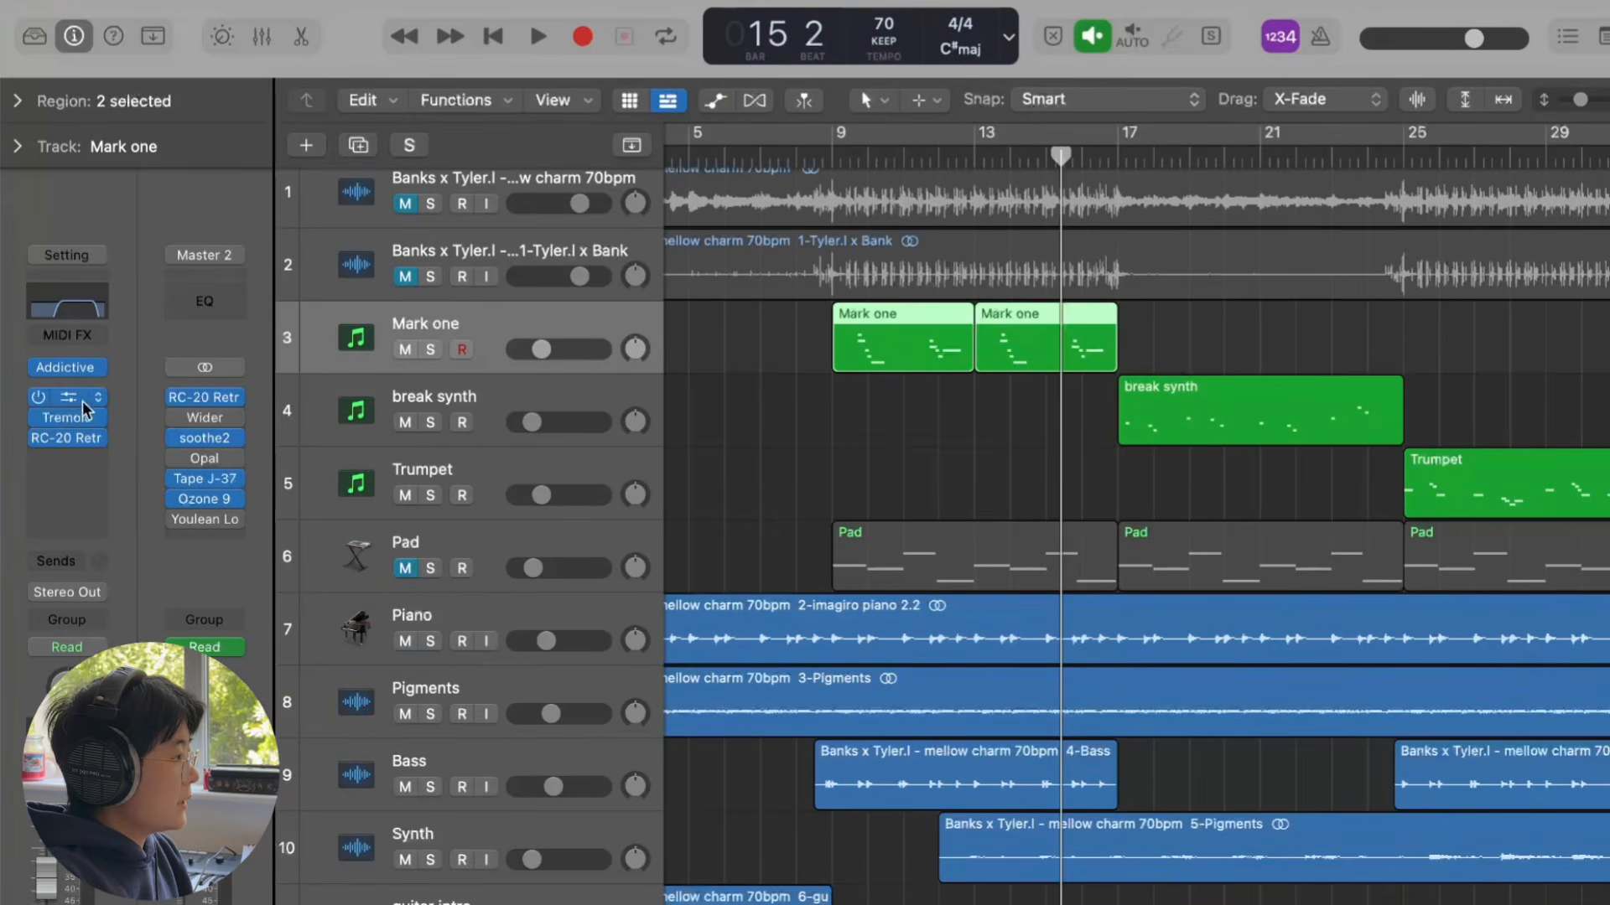
Step: Look over the Mark one track's Channel EQ, Tremolo and RC-20 Retro Color effects
{"action": "left_click", "coordinate": [84, 312]}
{"action": "left_click", "coordinate": [556, 286]}
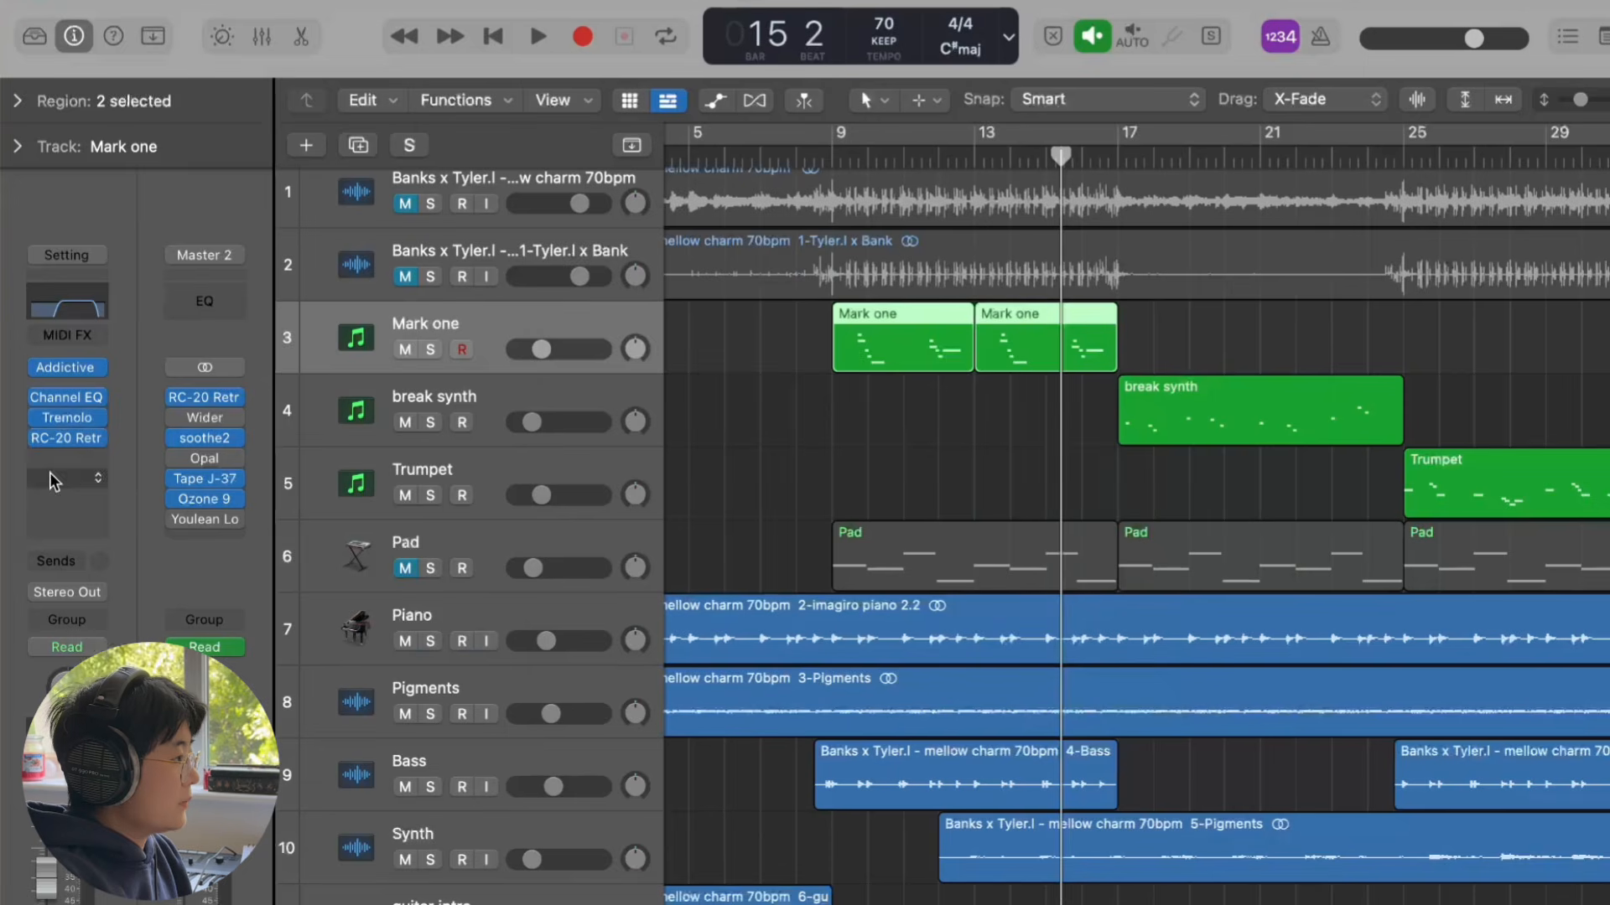
{"action": "left_click", "coordinate": [62, 417]}
{"action": "left_click", "coordinate": [556, 285]}
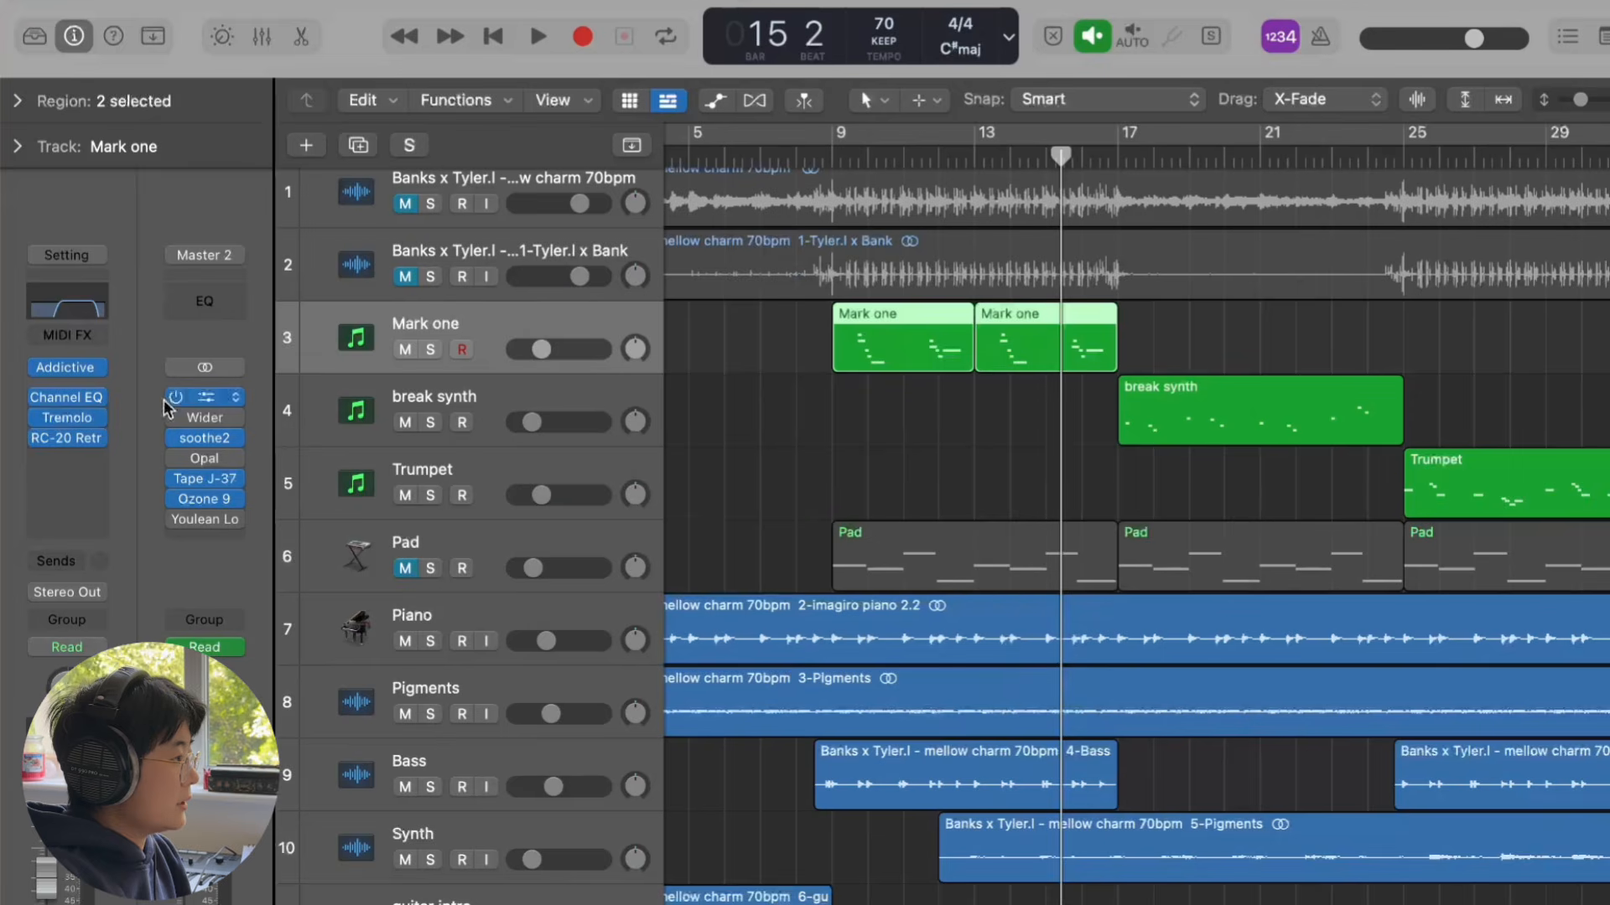
{"action": "left_click", "coordinate": [62, 441]}
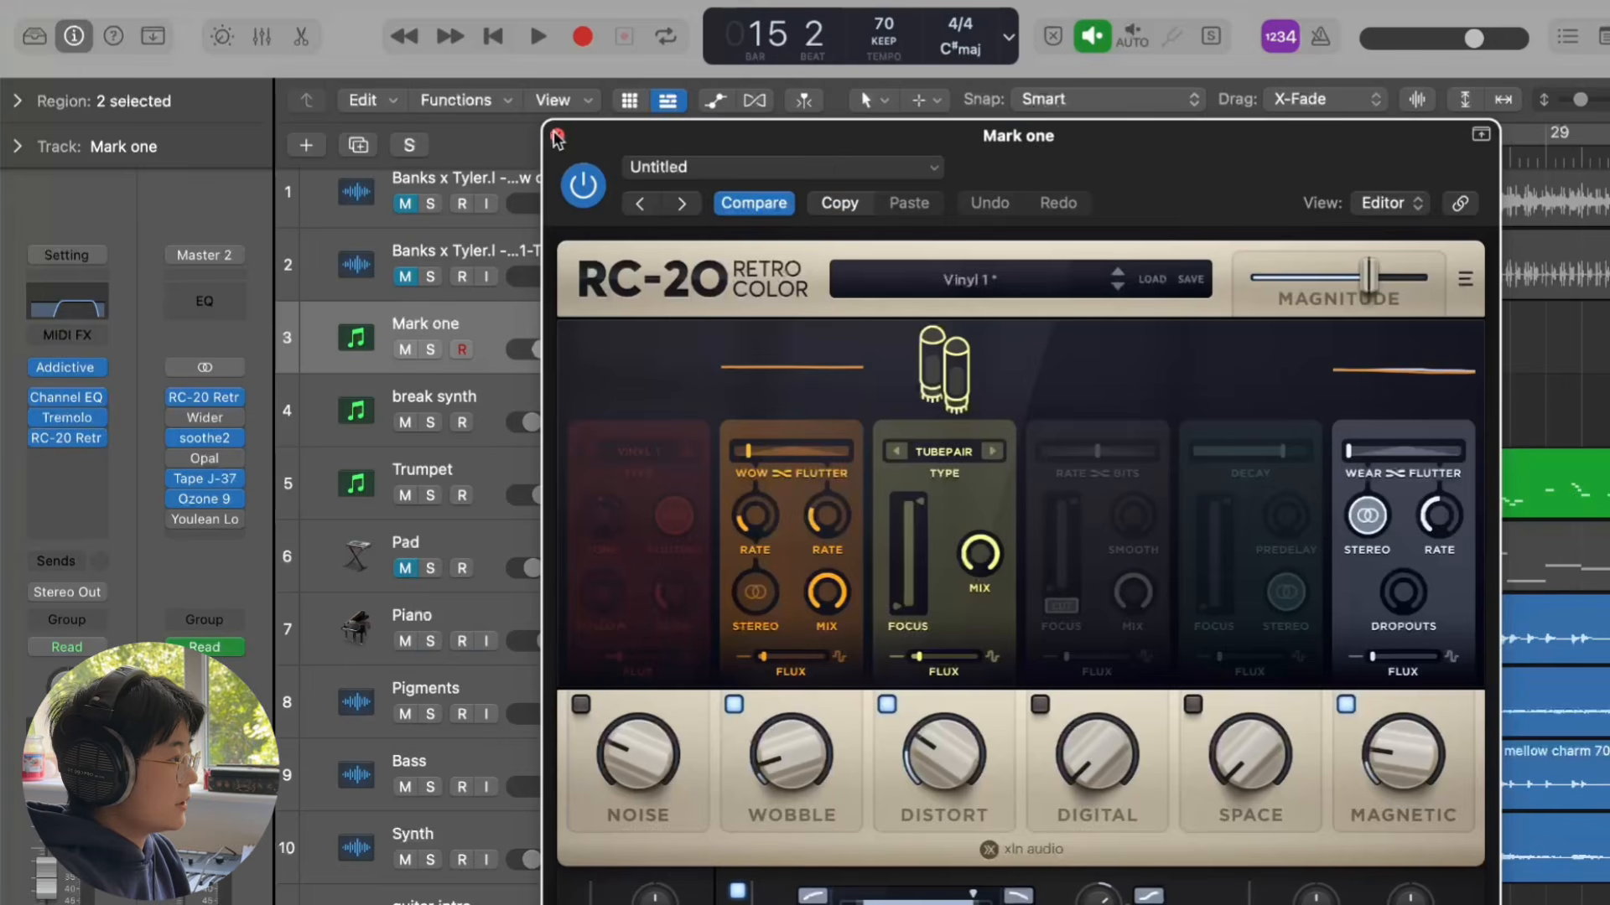
{"action": "left_click", "coordinate": [557, 135]}
Step: Solo Mark one and play it from about bar 9 to bar 10 with its three effects bypassed
{"action": "left_click", "coordinate": [429, 350]}
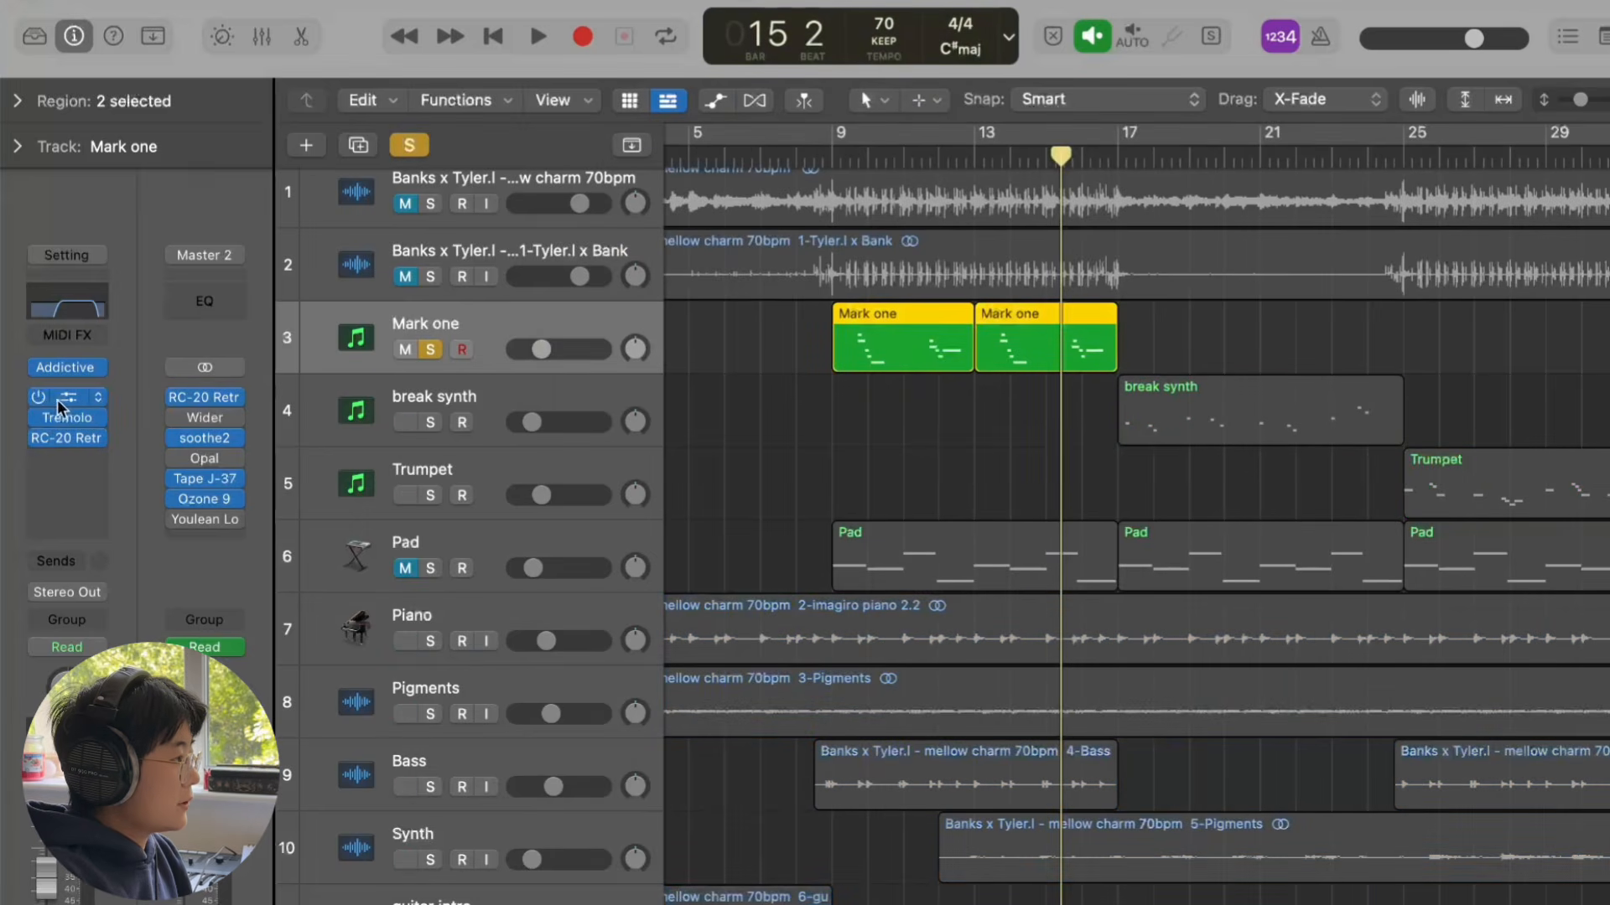
{"action": "left_click", "coordinate": [850, 159]}
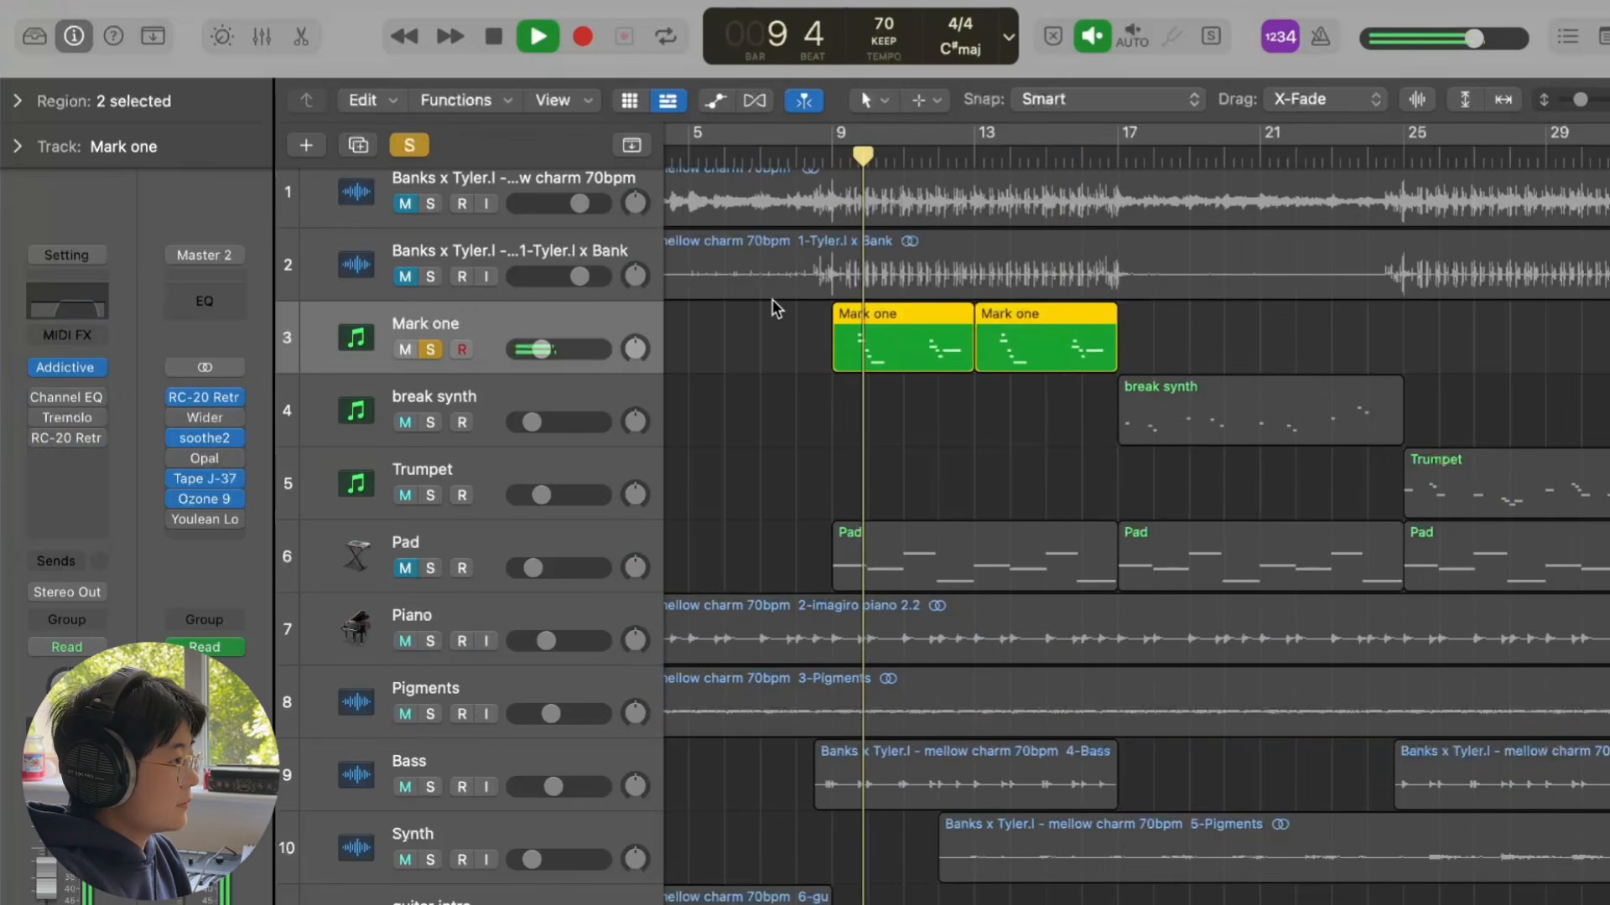
{"action": "key", "text": "space"}
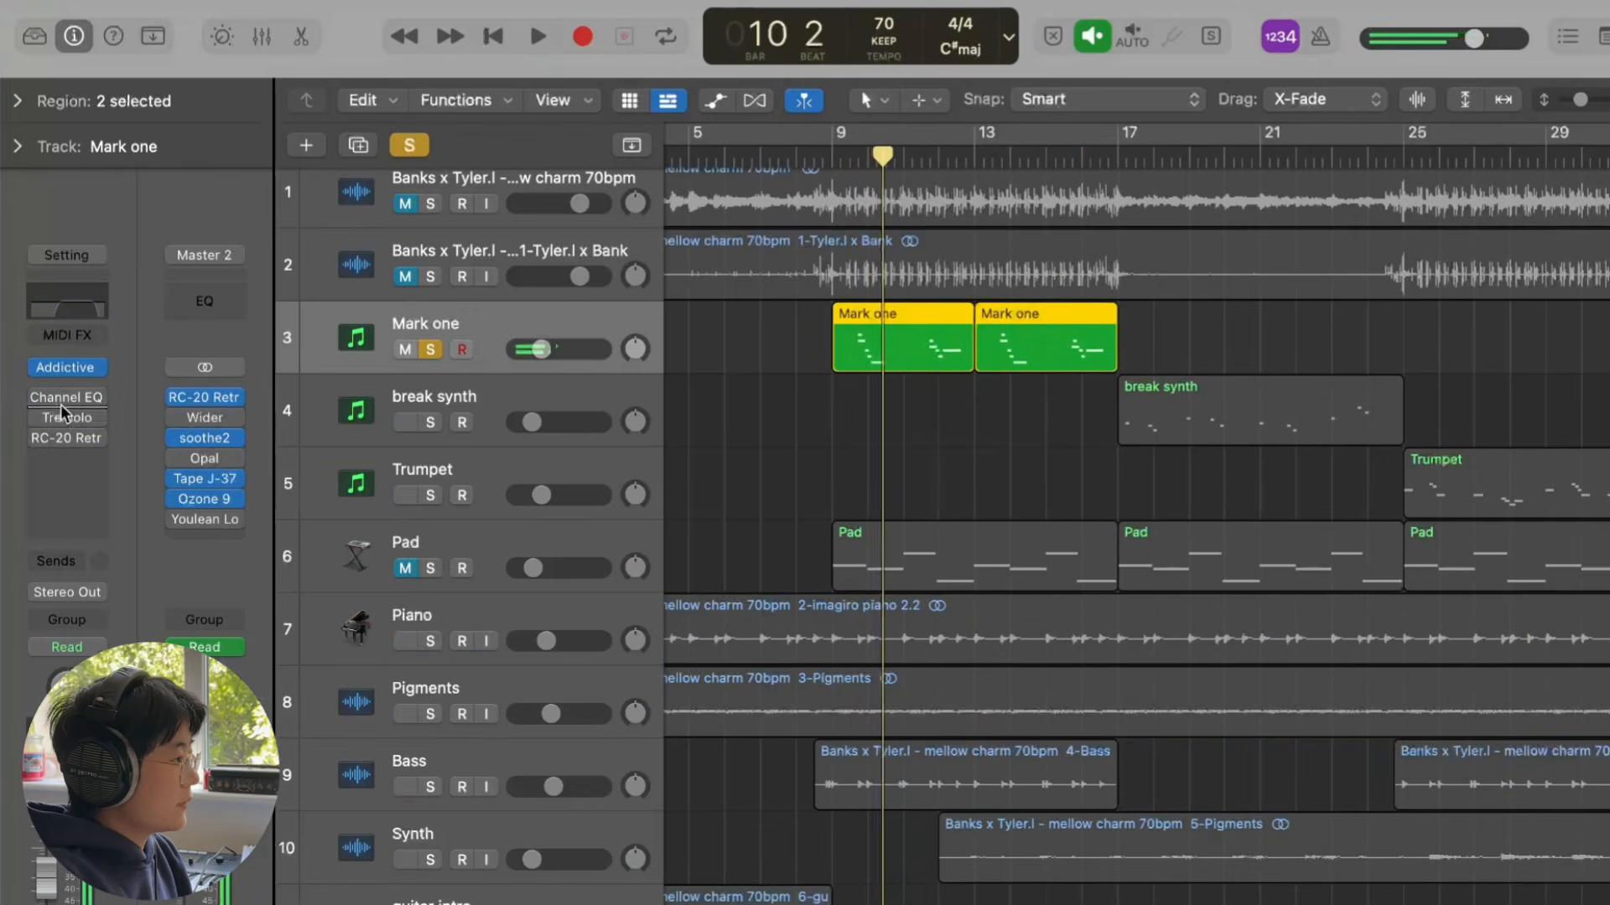
Step: Play the soloed Mark one again from about bar 9 with its Channel EQ, Tremolo and RC-20 re-enabled
{"action": "left_click", "coordinate": [850, 158]}
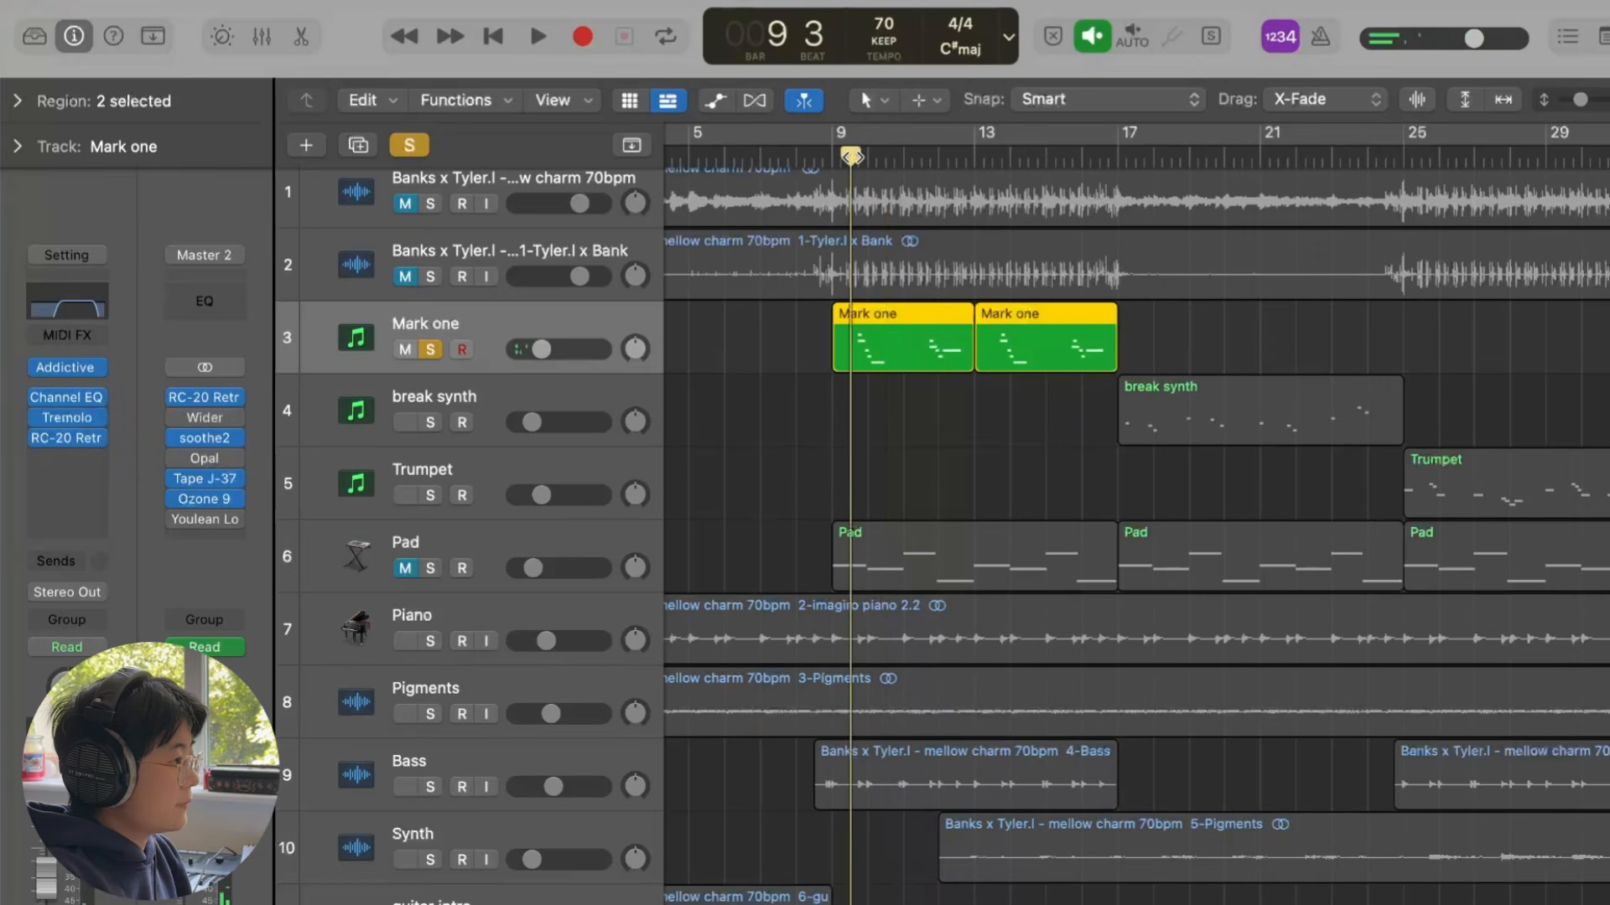
{"action": "key", "text": "space"}
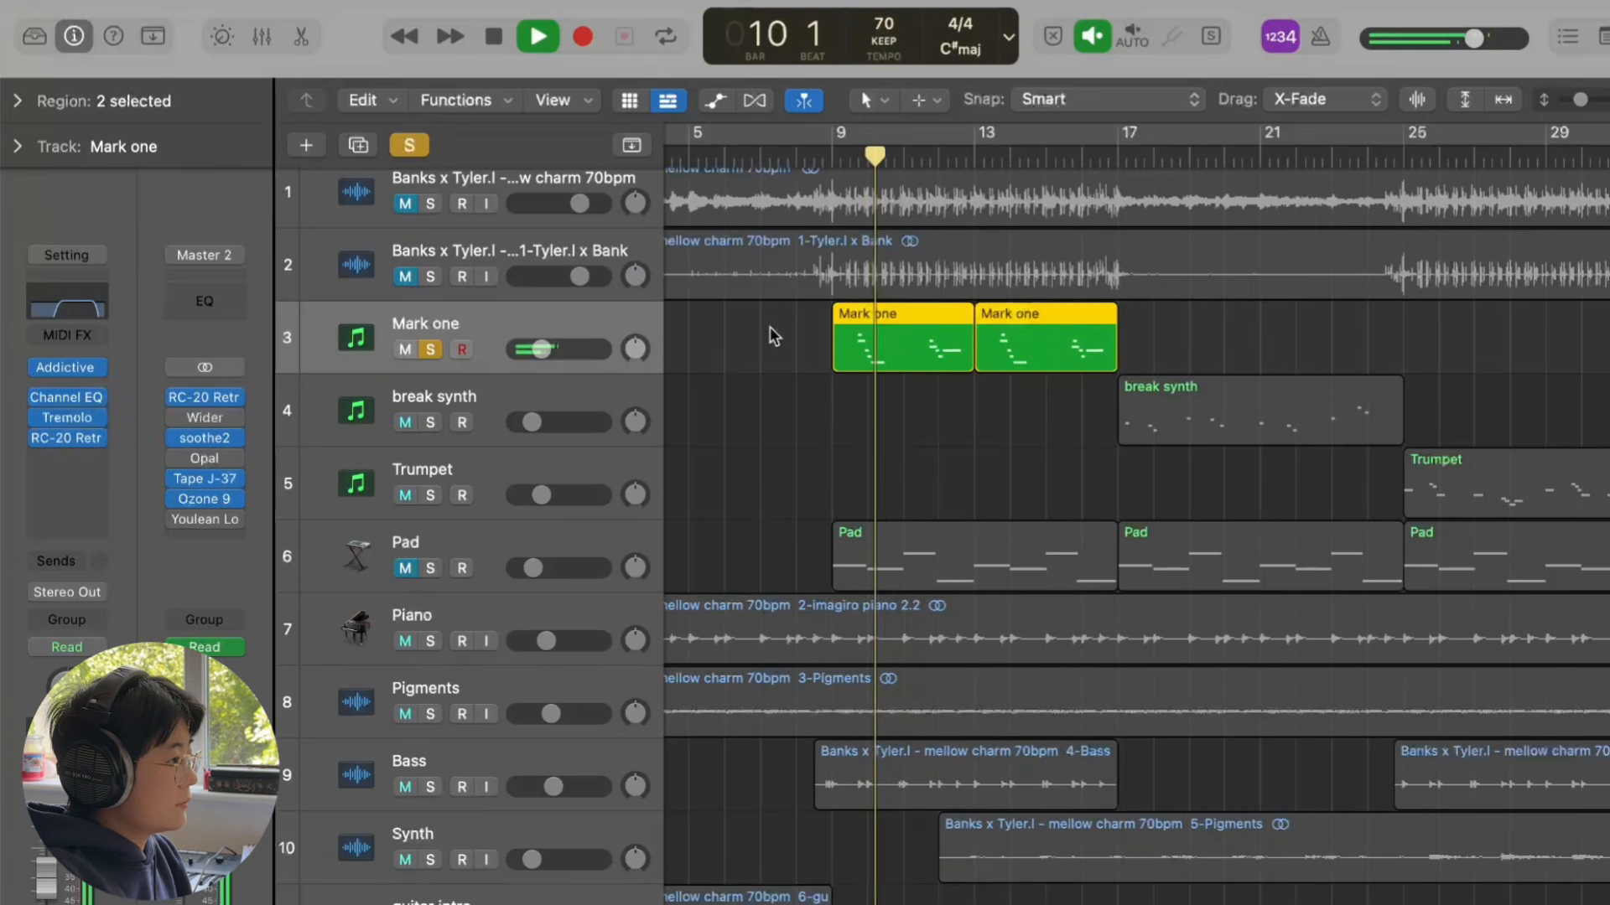
{"action": "key", "text": "space"}
Step: Unsolo Mark one and play it together with the other unmuted tracks from bar 9 to about bar 12
{"action": "key", "text": "s"}
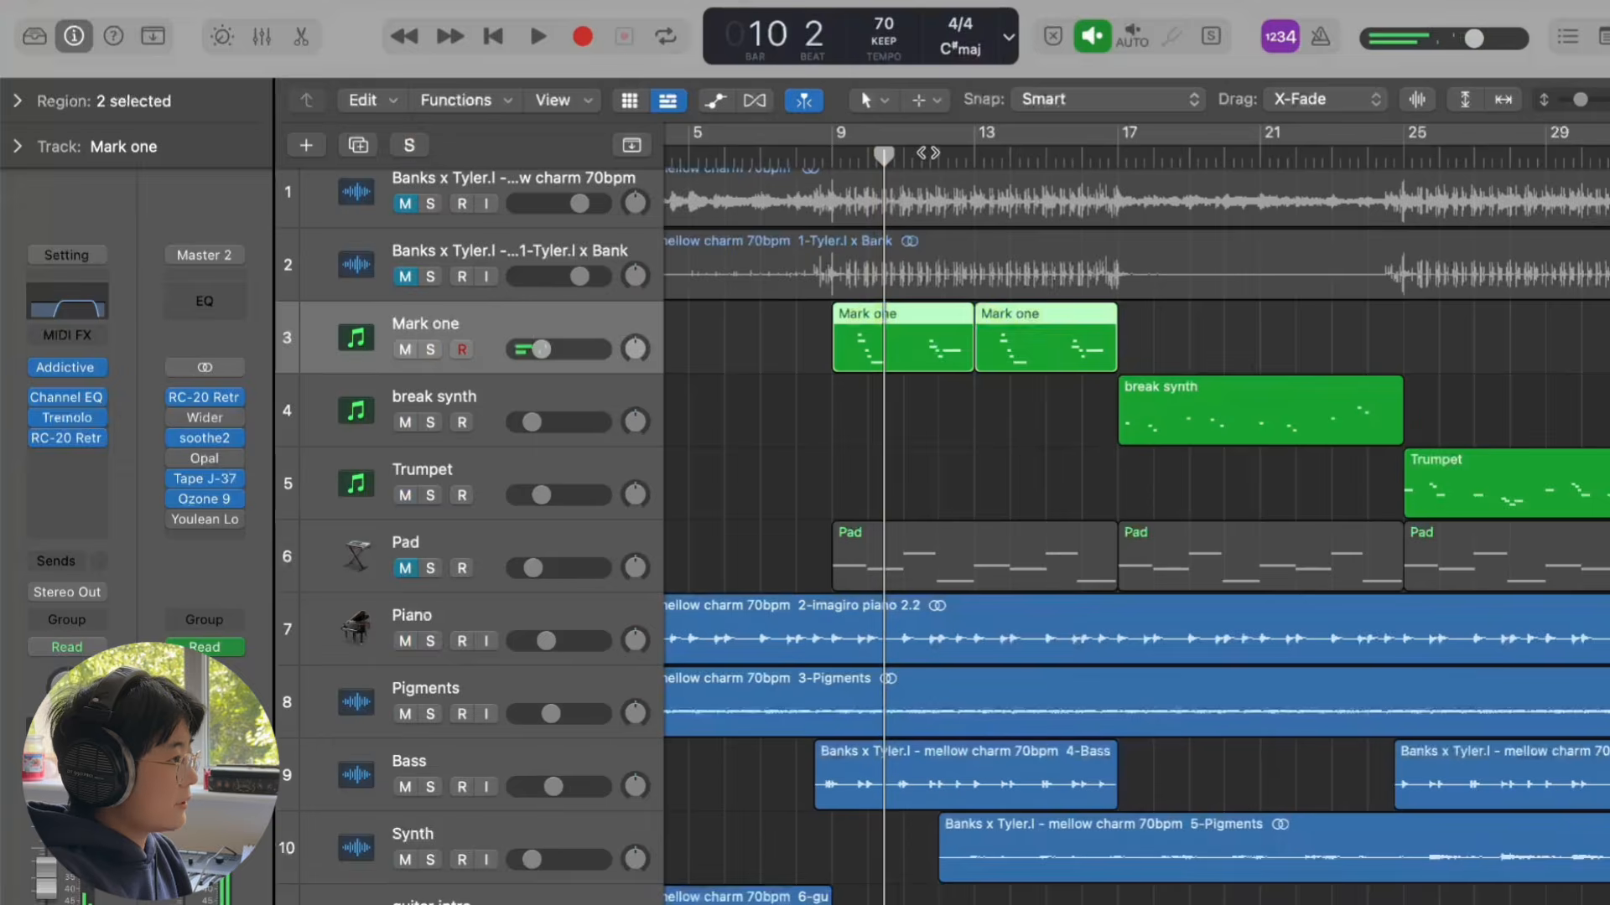
{"action": "left_click", "coordinate": [836, 156]}
{"action": "key", "text": "space"}
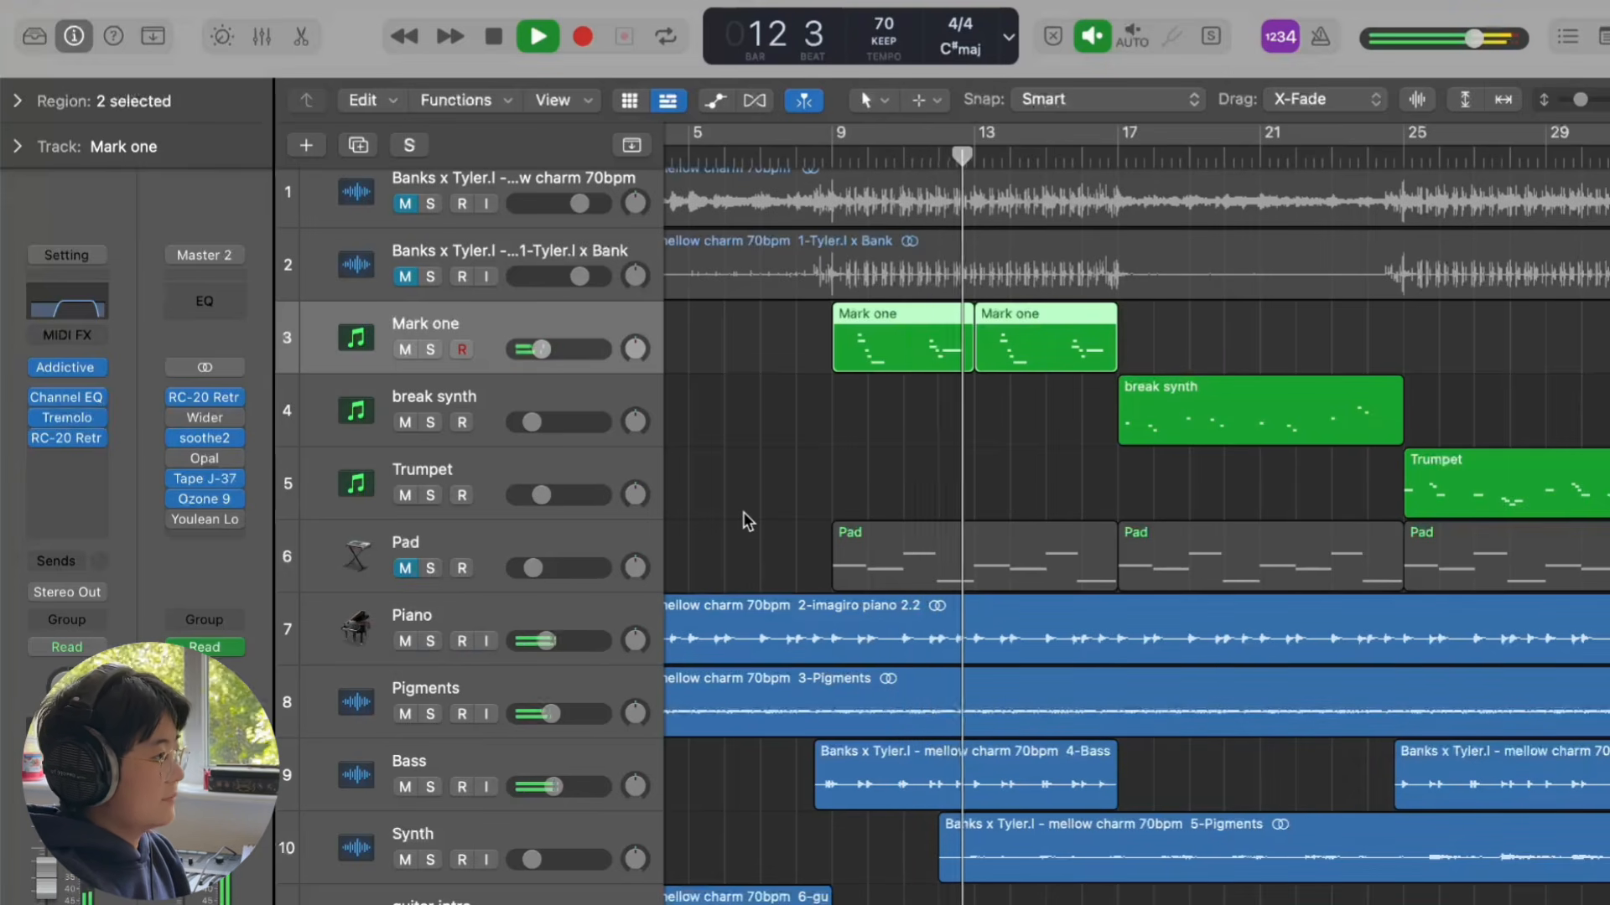
{"action": "key", "text": "space"}
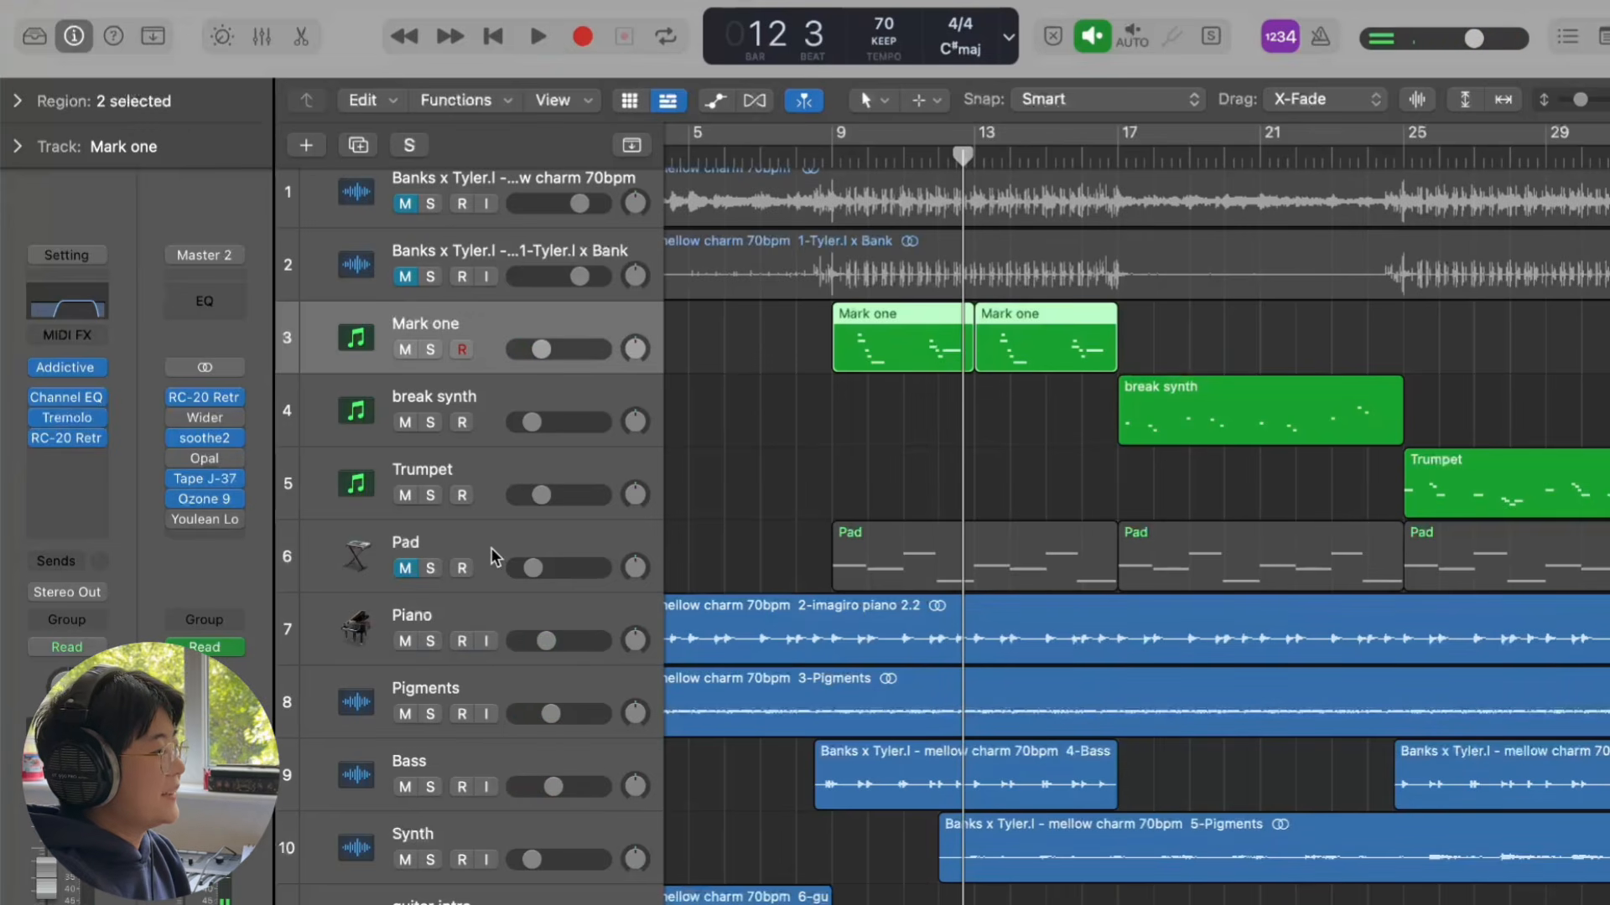
Step: Select and unmute the Pad track, and view its Alchemy instrument and Channel EQ
{"action": "left_click", "coordinate": [546, 546]}
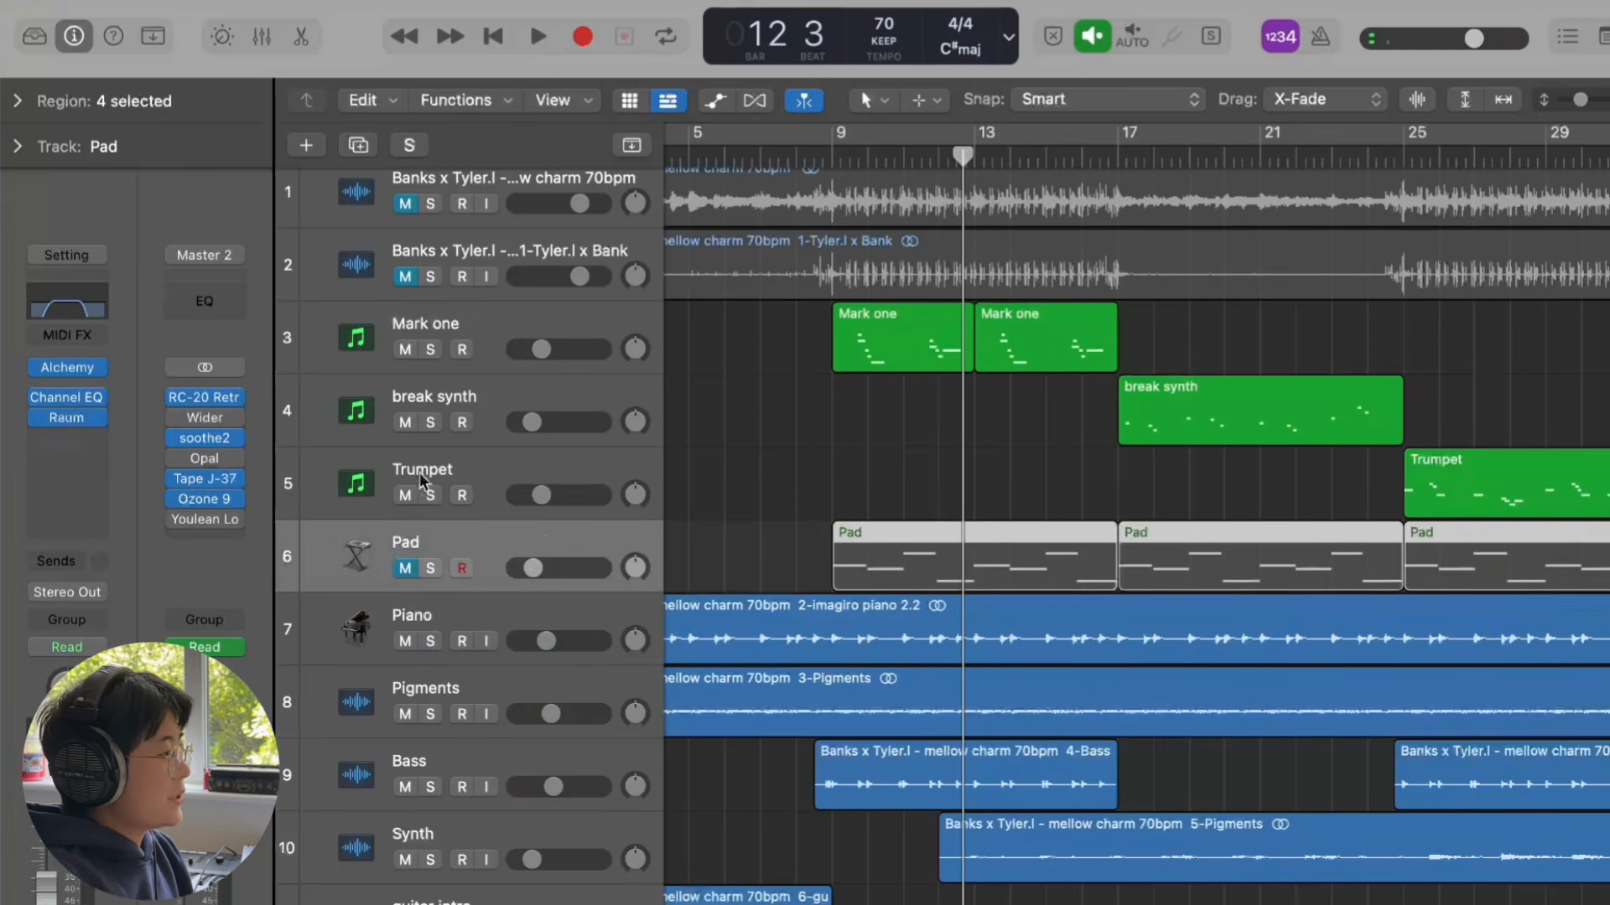
{"action": "left_click", "coordinate": [406, 569]}
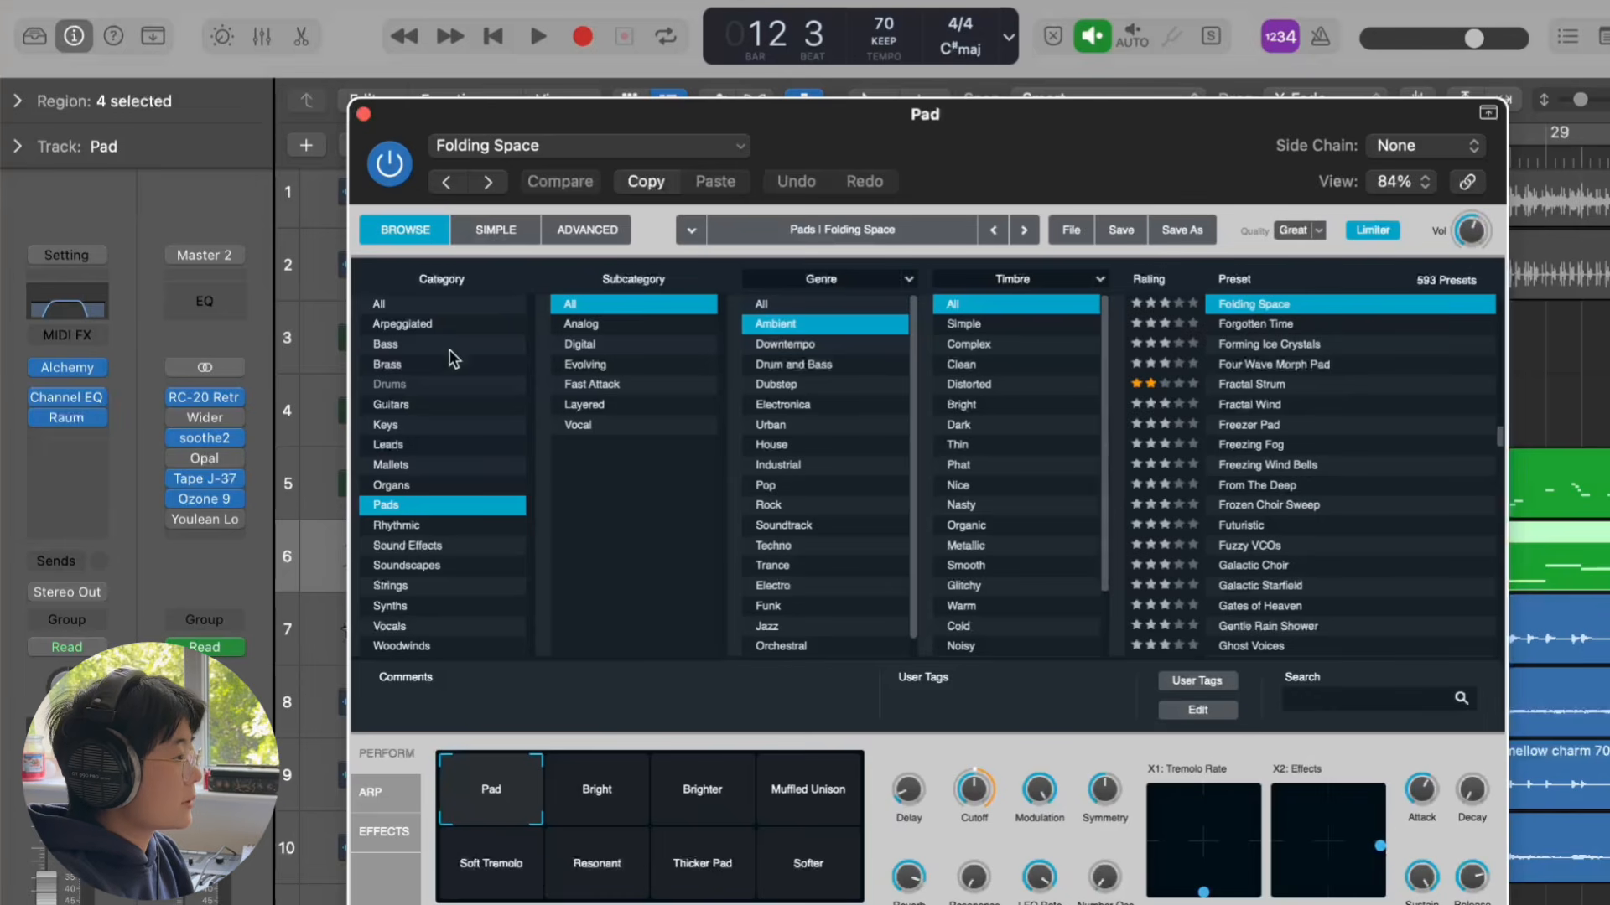
{"action": "left_click", "coordinate": [363, 115]}
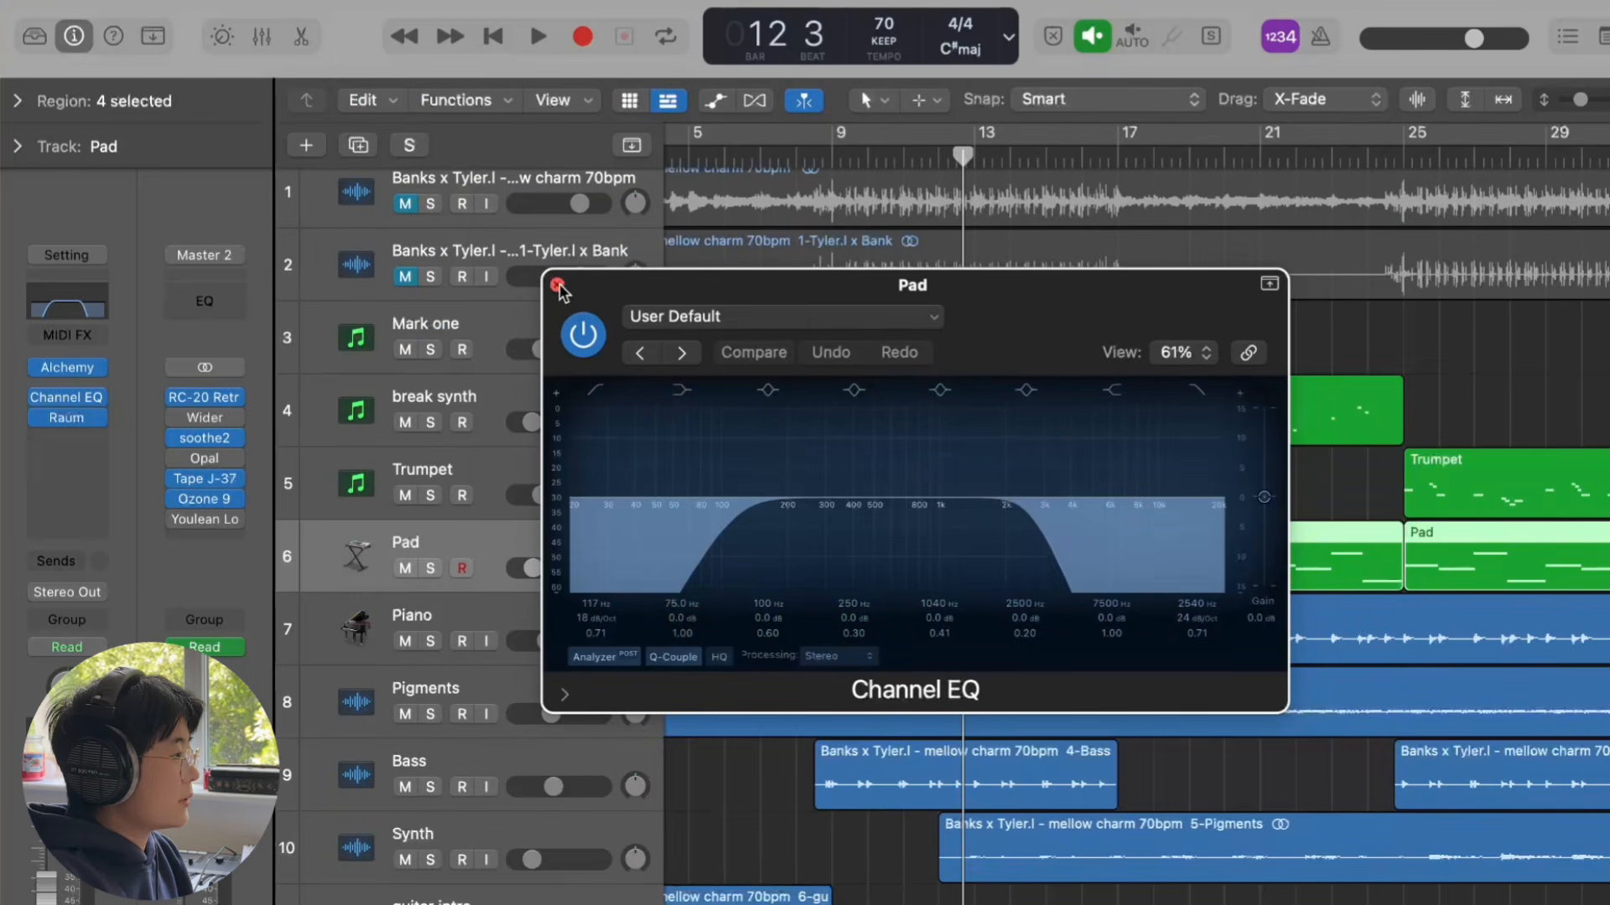
{"action": "left_click", "coordinate": [557, 285]}
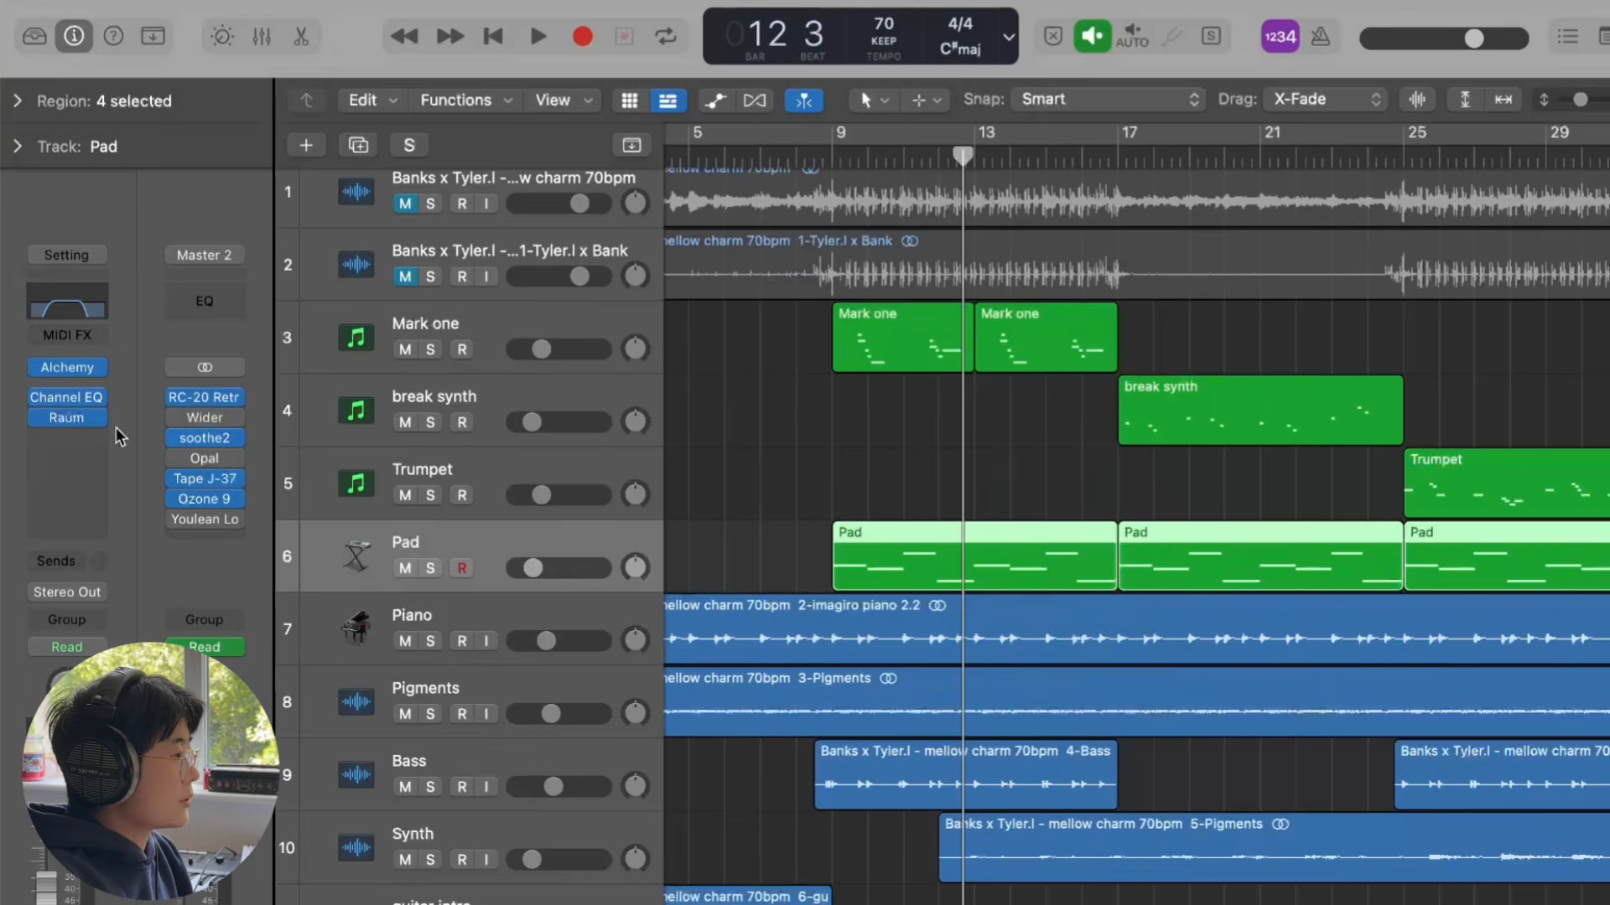
Step: Play the Pad track soloed from bar 9, and clear the solo during playback to hear it with the other tracks
{"action": "left_click", "coordinate": [430, 568]}
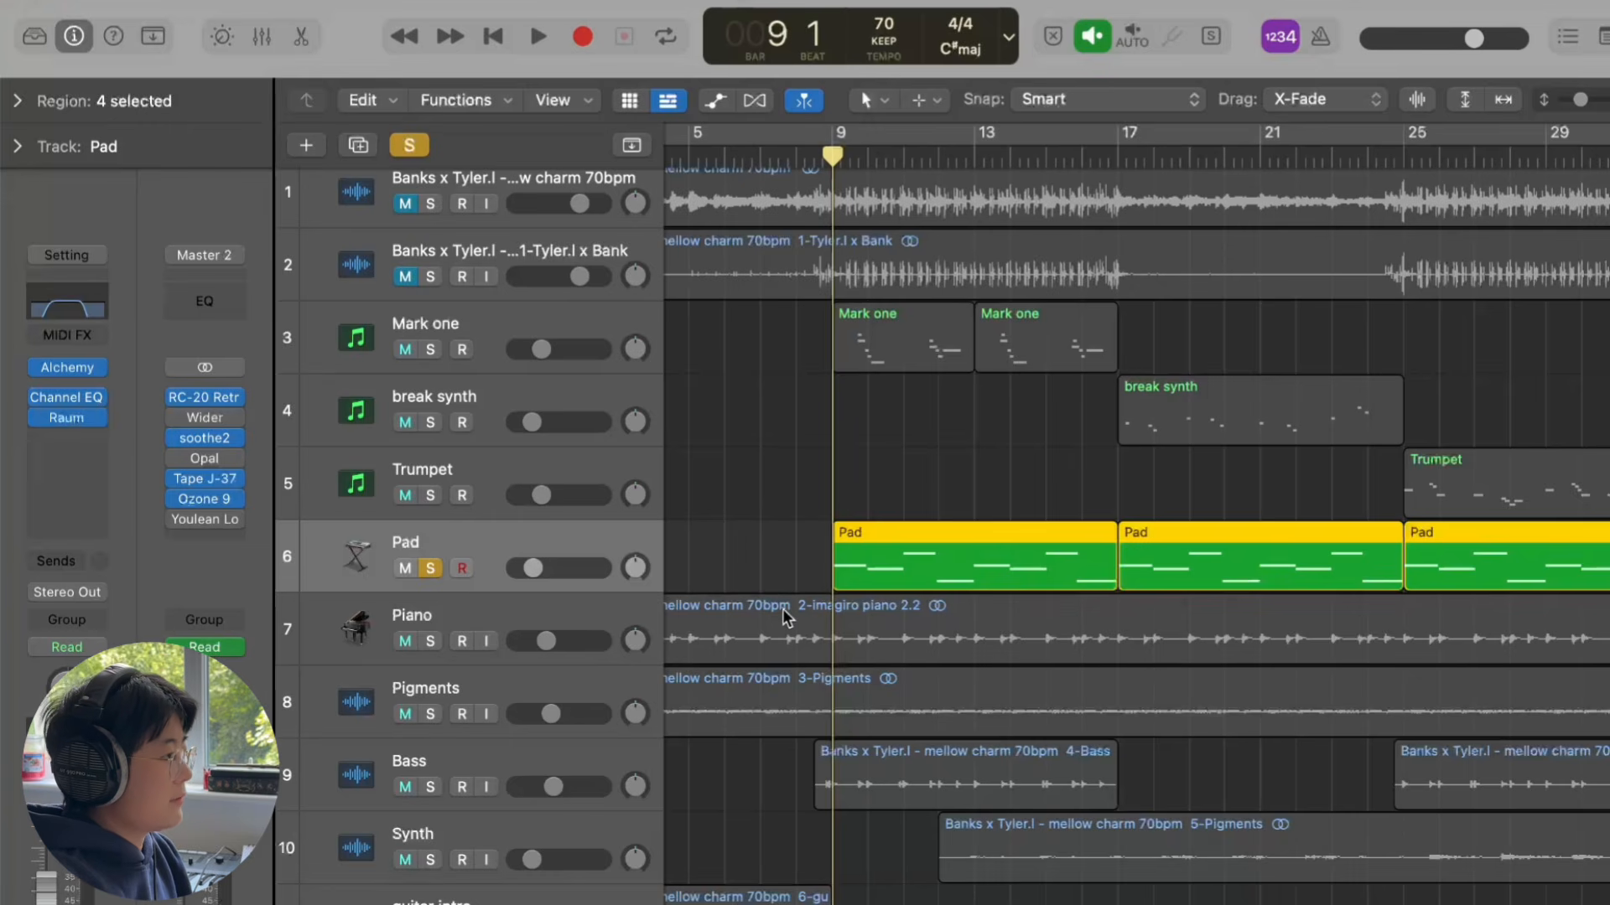
{"action": "key", "text": "space"}
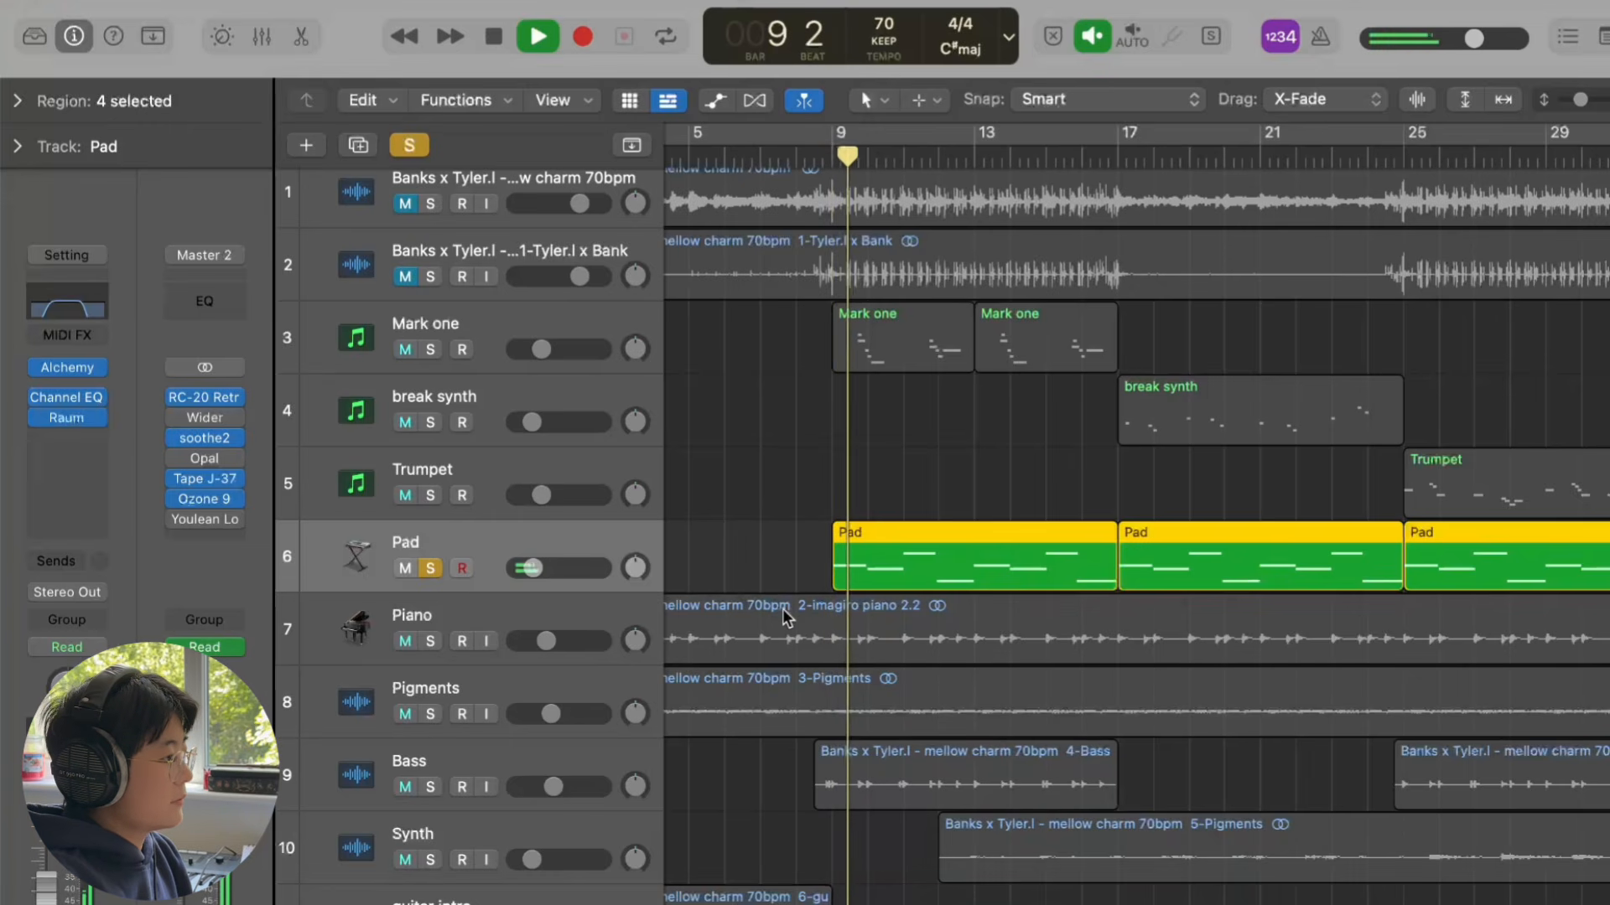
{"action": "left_click", "coordinate": [410, 147]}
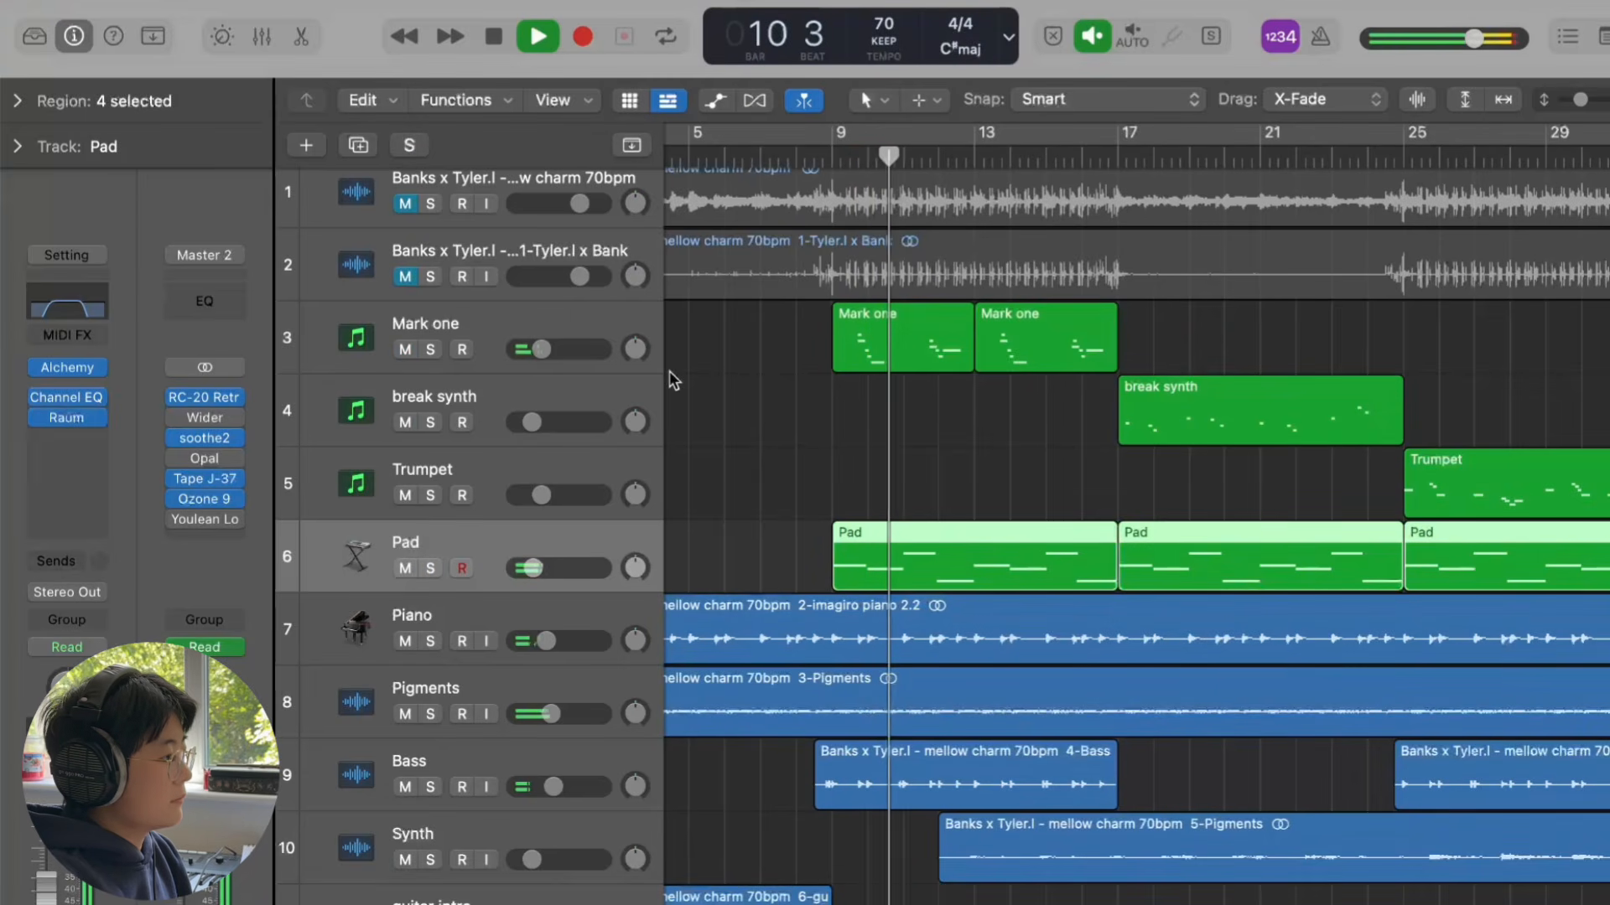
Step: Compare the mix without and with the Pad by muting and unmuting it during playback up to about bar 13
{"action": "left_click", "coordinate": [405, 568]}
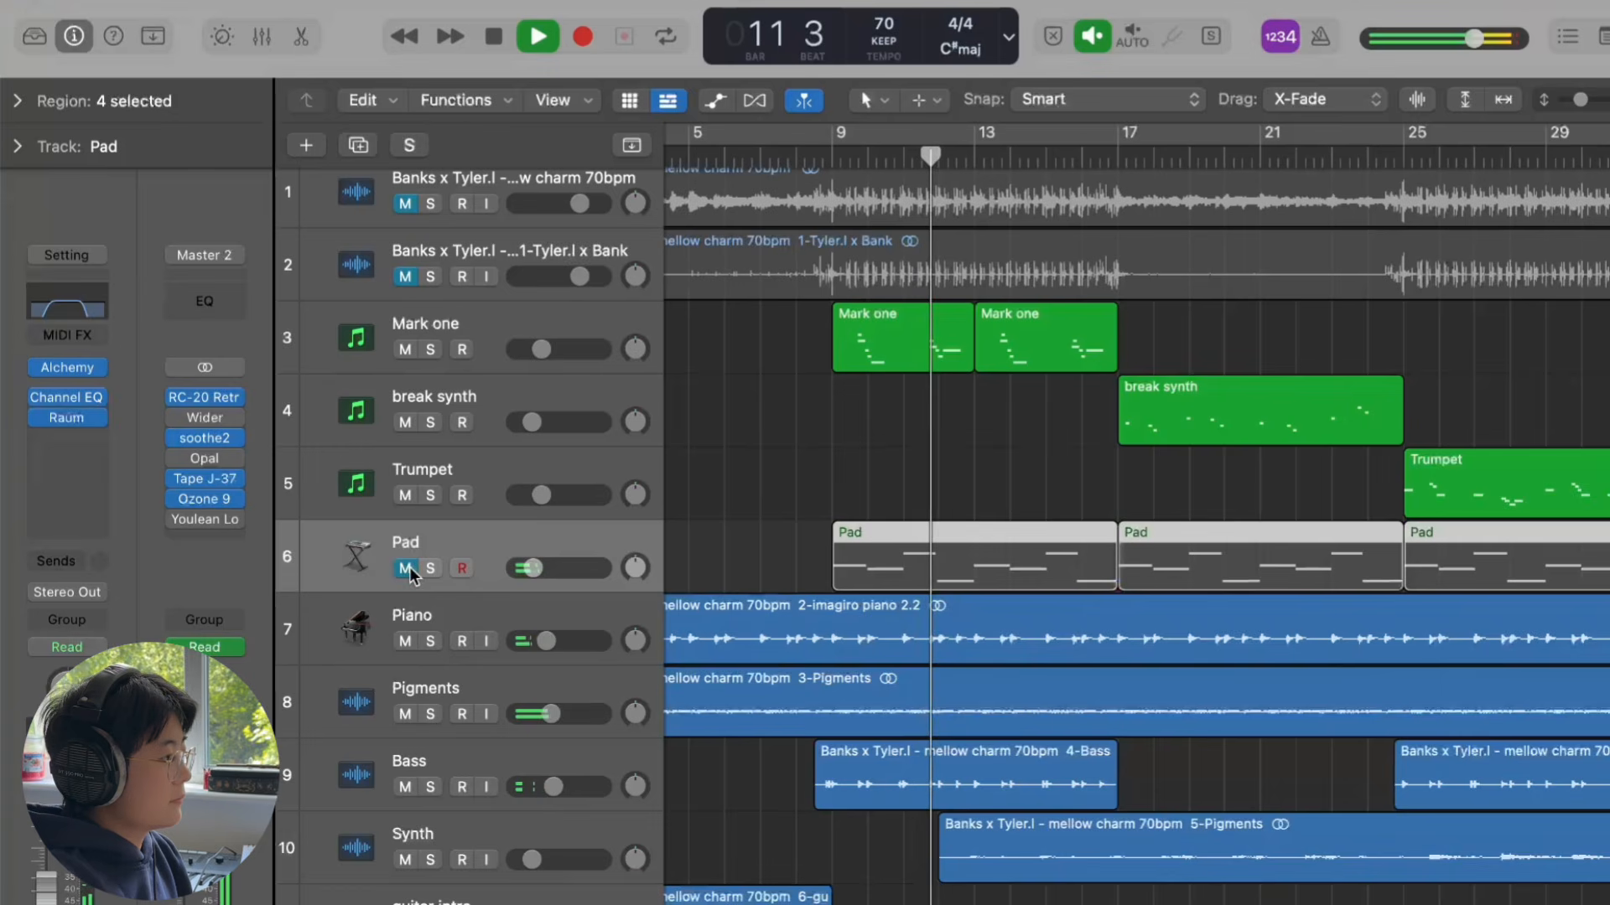
{"action": "left_click", "coordinate": [406, 568]}
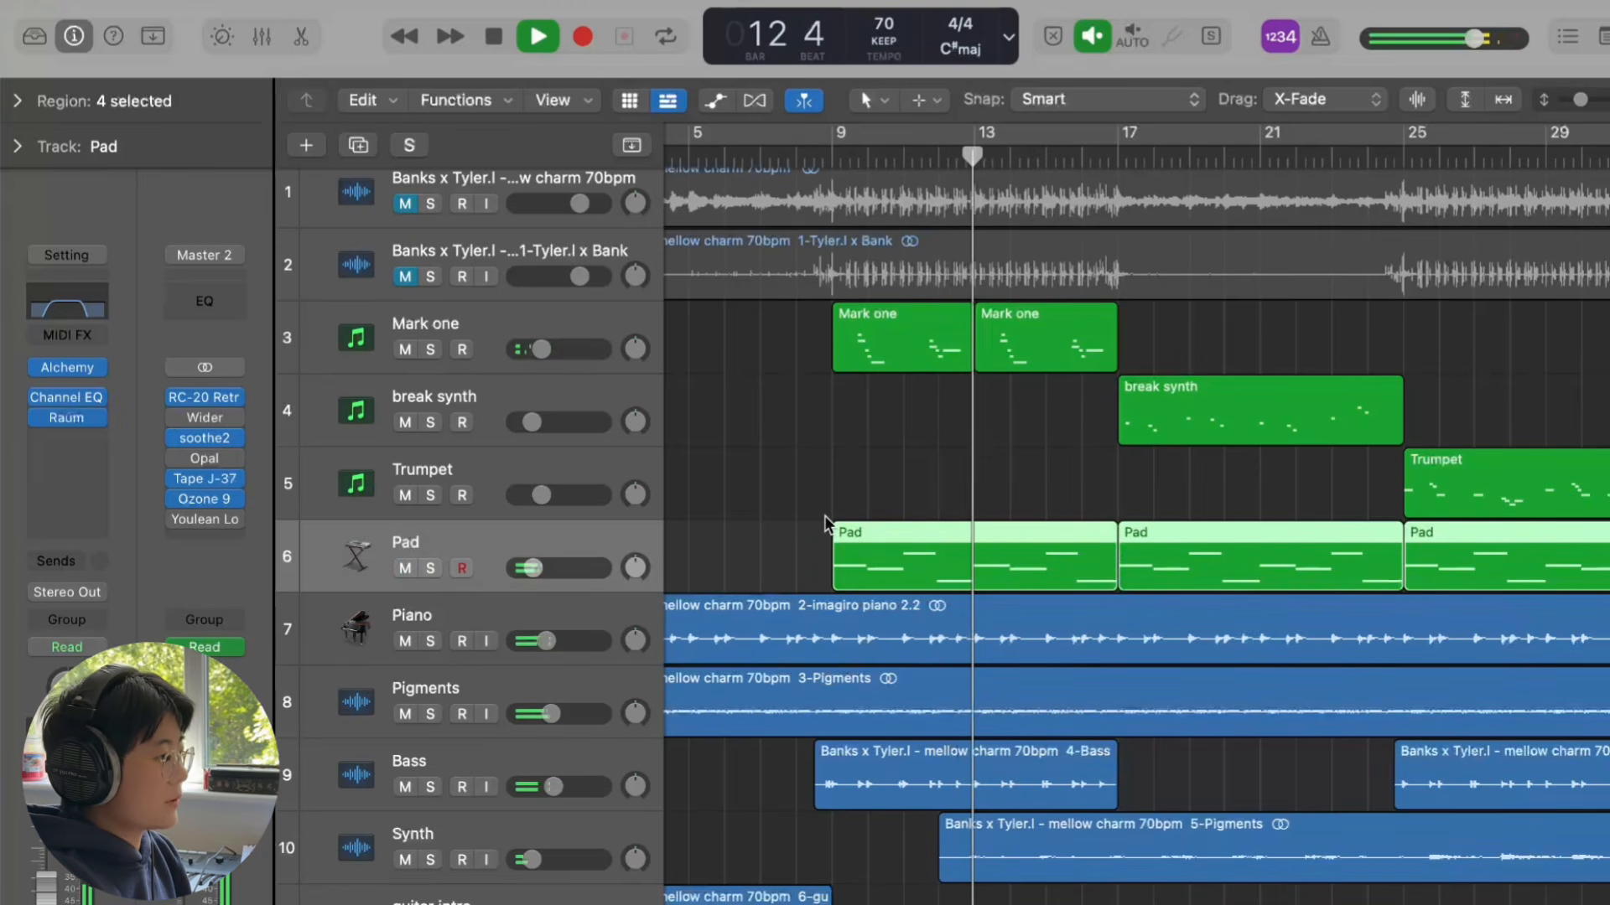
{"action": "key", "text": "space"}
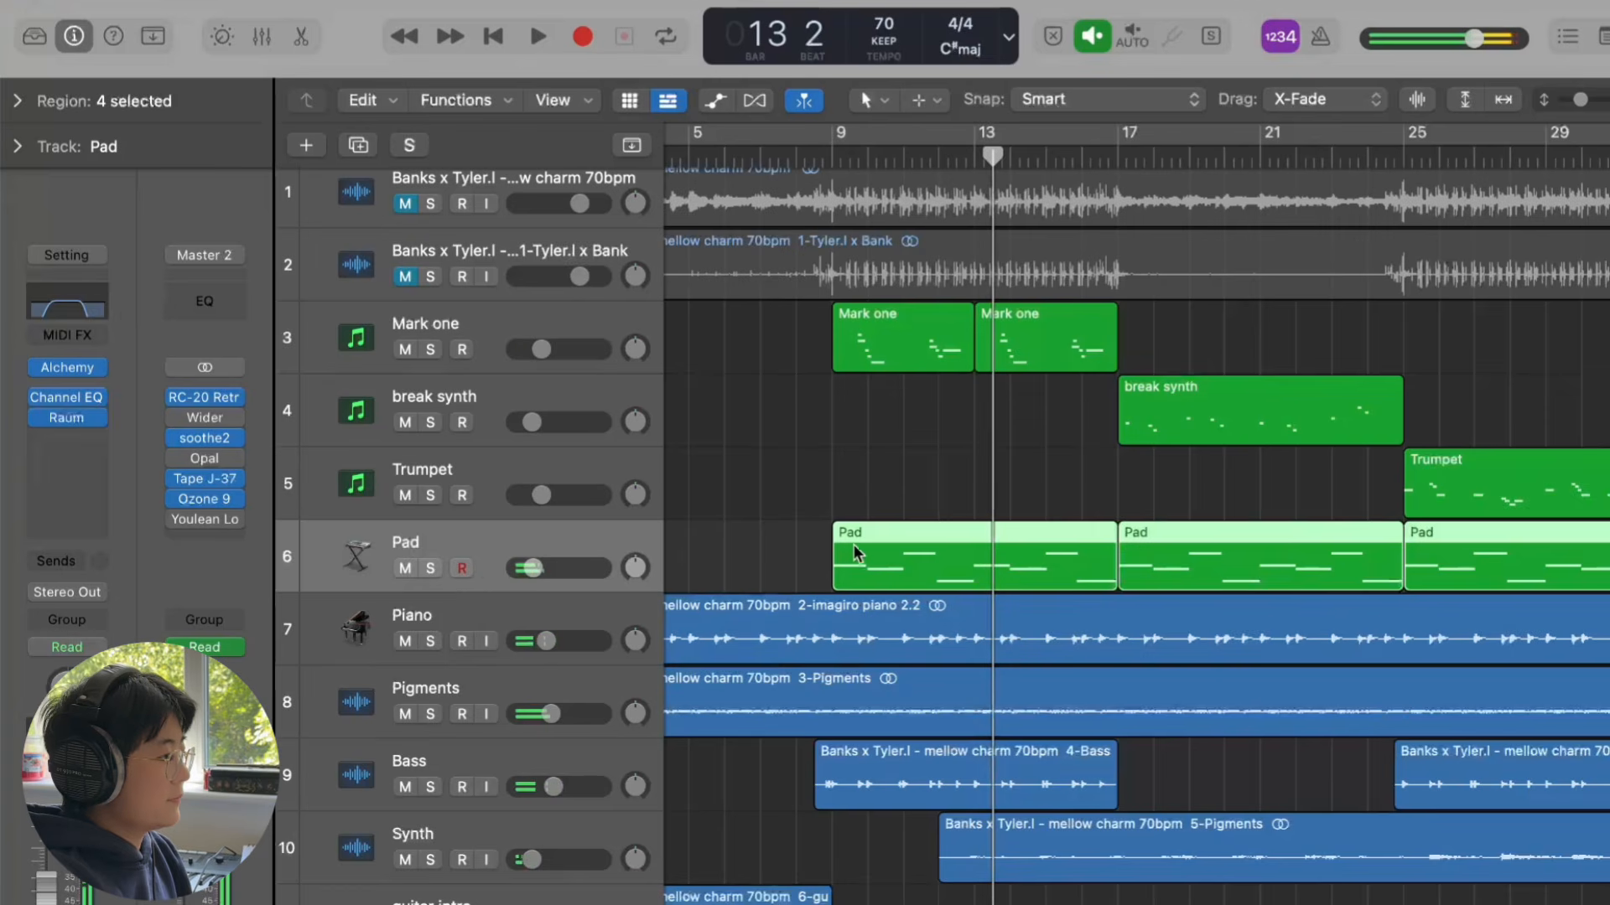
Step: Examine the MIDI notes of the Pad regions in the Piano Roll and close the editor
{"action": "double_click", "coordinate": [883, 547]}
{"action": "scroll", "coordinate": [700, 649], "scroll_direction": "right", "scroll_amount": 2}
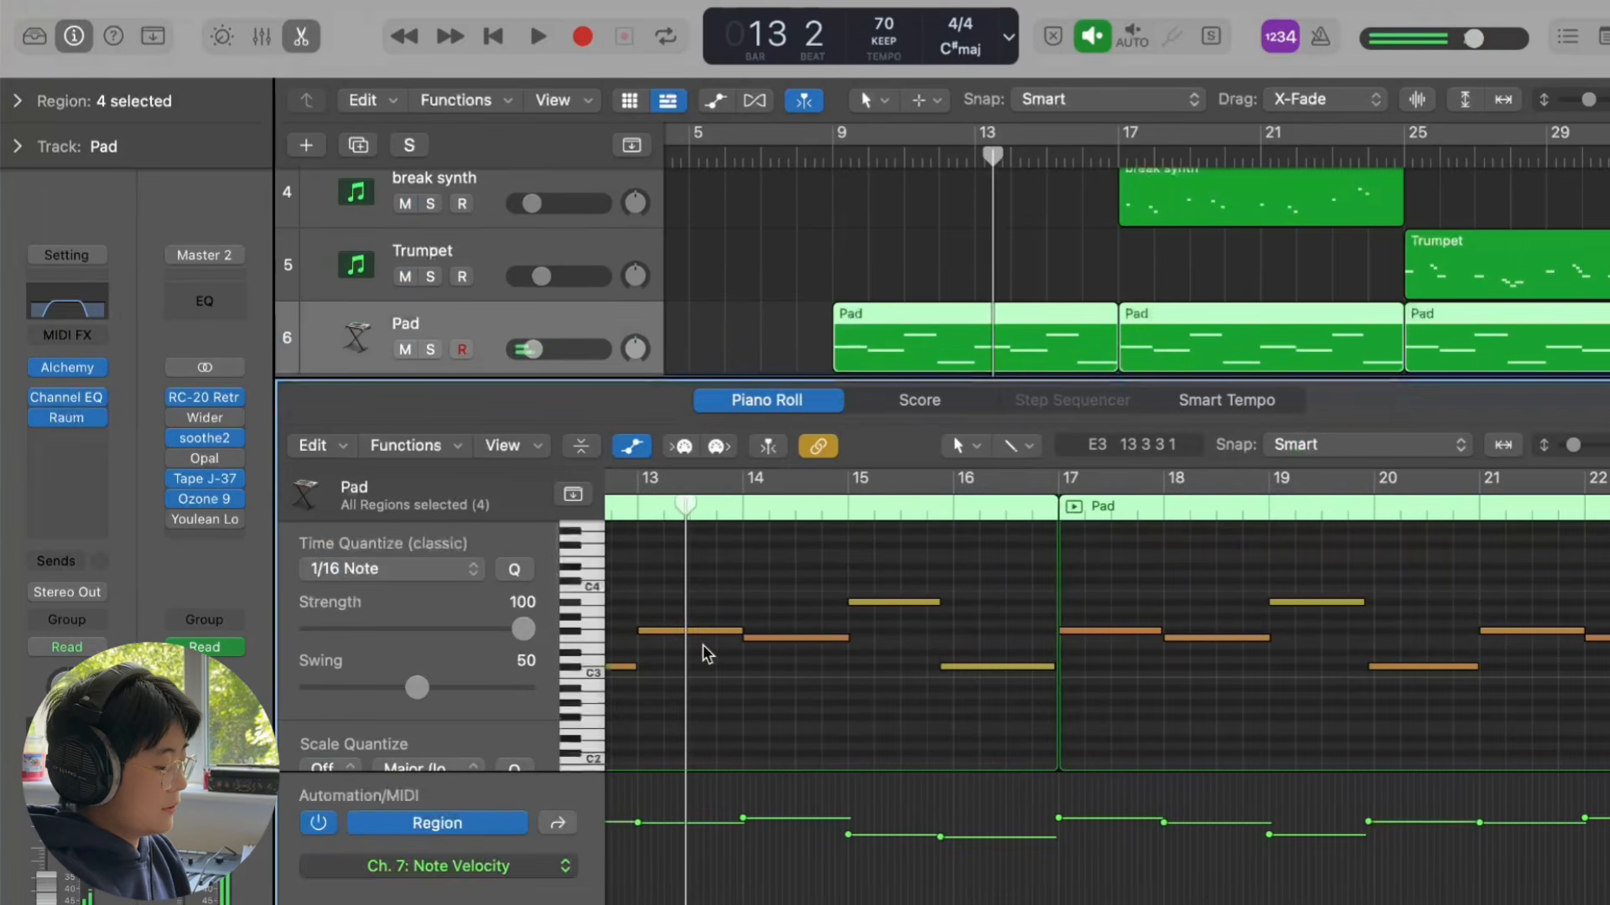
{"action": "scroll", "coordinate": [703, 650], "scroll_direction": "left", "scroll_amount": 1}
{"action": "key", "text": "e"}
Step: Select the break synth track and view its Pigments instrument
{"action": "scroll", "coordinate": [703, 649], "scroll_direction": "up", "scroll_amount": 5}
{"action": "left_click", "coordinate": [529, 402]}
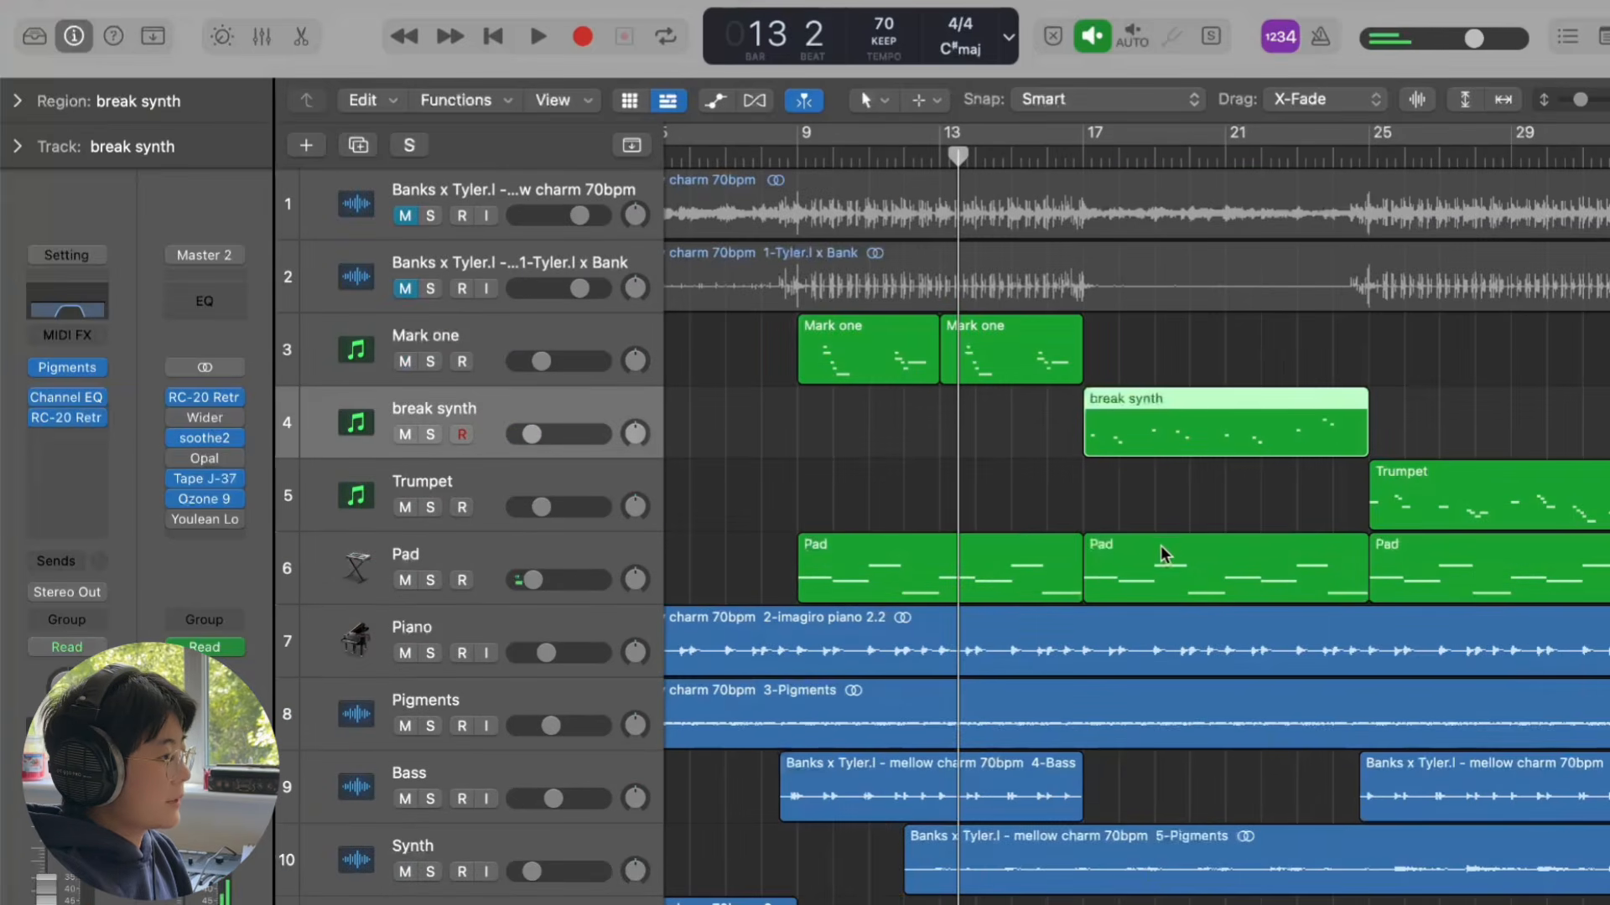
{"action": "scroll", "coordinate": [1162, 543], "scroll_direction": "down", "scroll_amount": 5}
{"action": "scroll", "coordinate": [1165, 542], "scroll_direction": "up", "scroll_amount": 5}
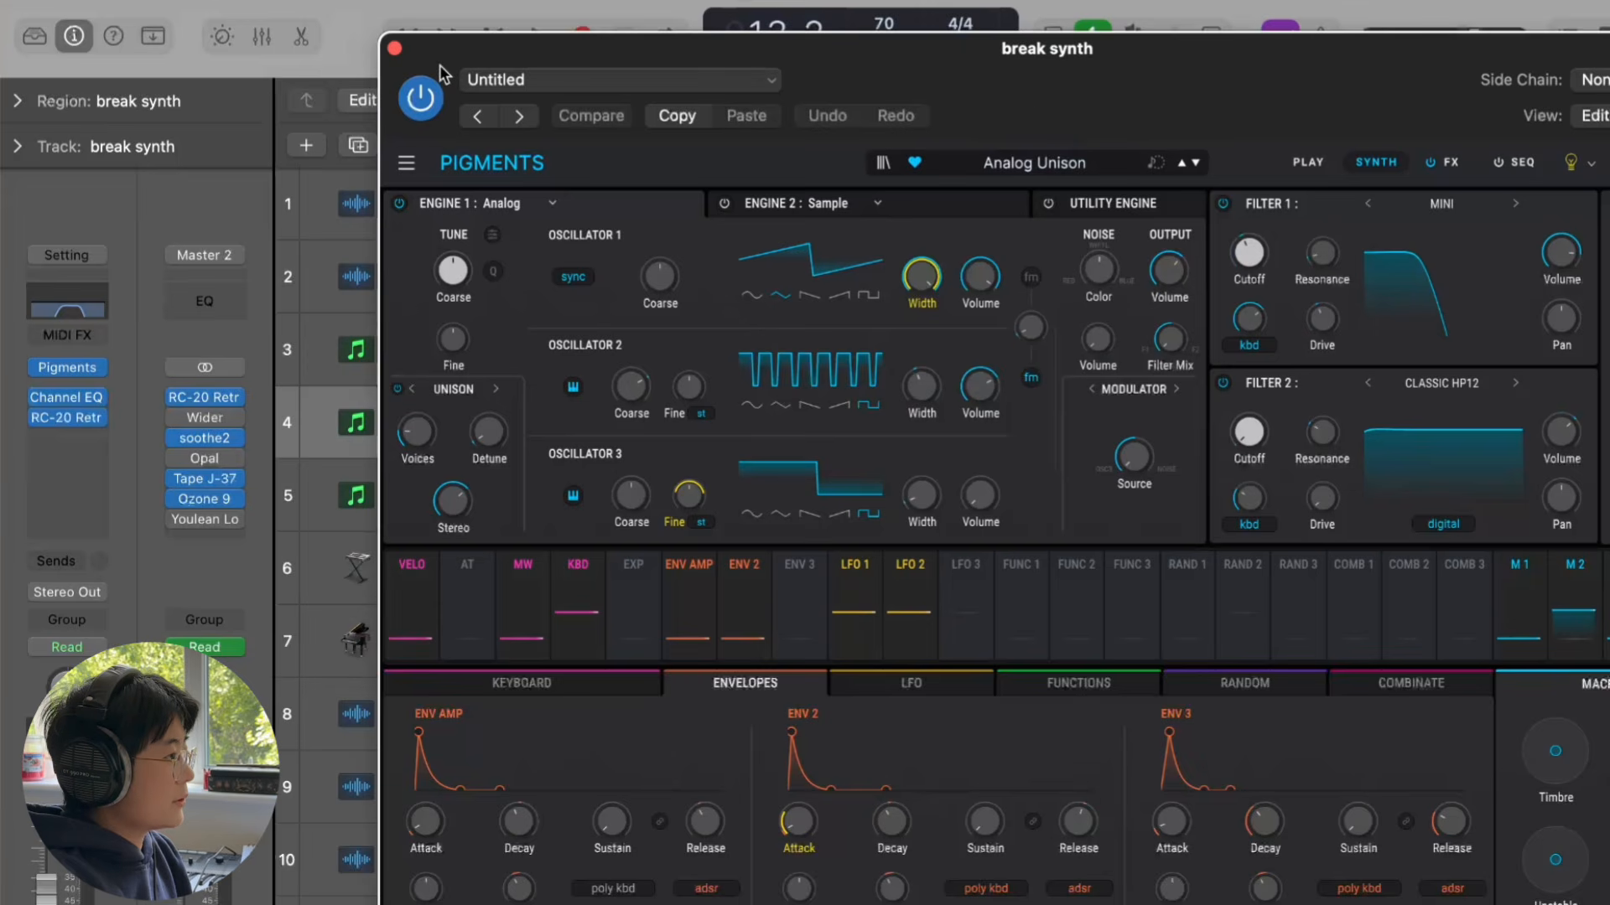
{"action": "left_click", "coordinate": [395, 49]}
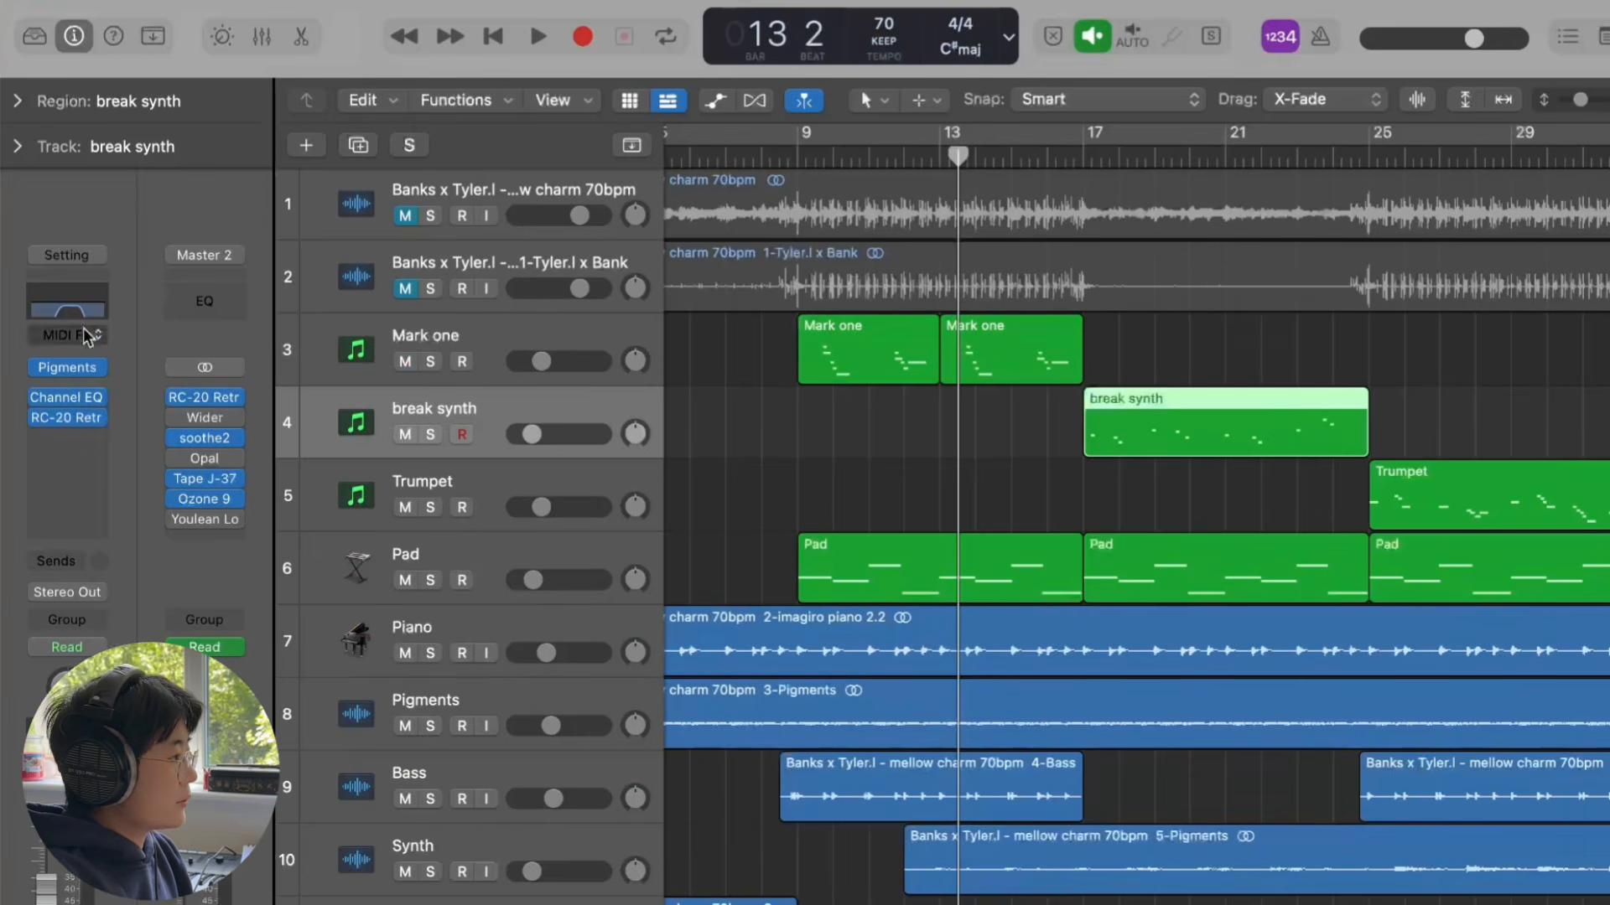
Step: Look over the break synth track's Channel EQ and RC-20 Retro Color settings
{"action": "left_click", "coordinate": [69, 308]}
{"action": "left_click", "coordinate": [555, 285]}
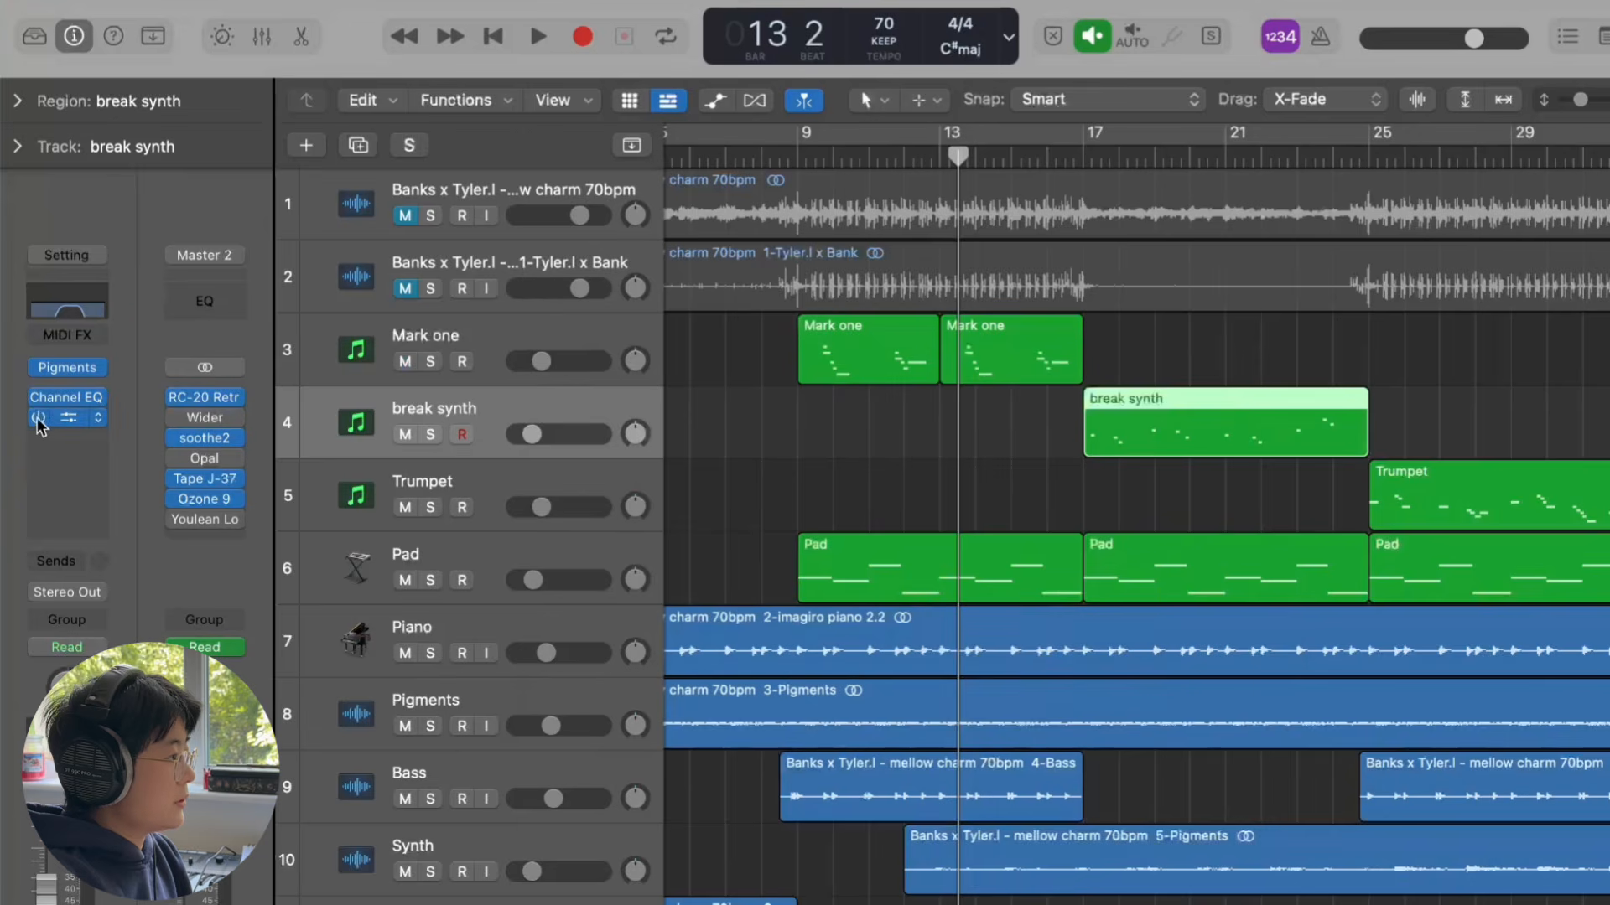
{"action": "left_click", "coordinate": [66, 423]}
{"action": "left_click_drag", "start_coordinate": [1107, 165], "coordinate": [1065, 68]}
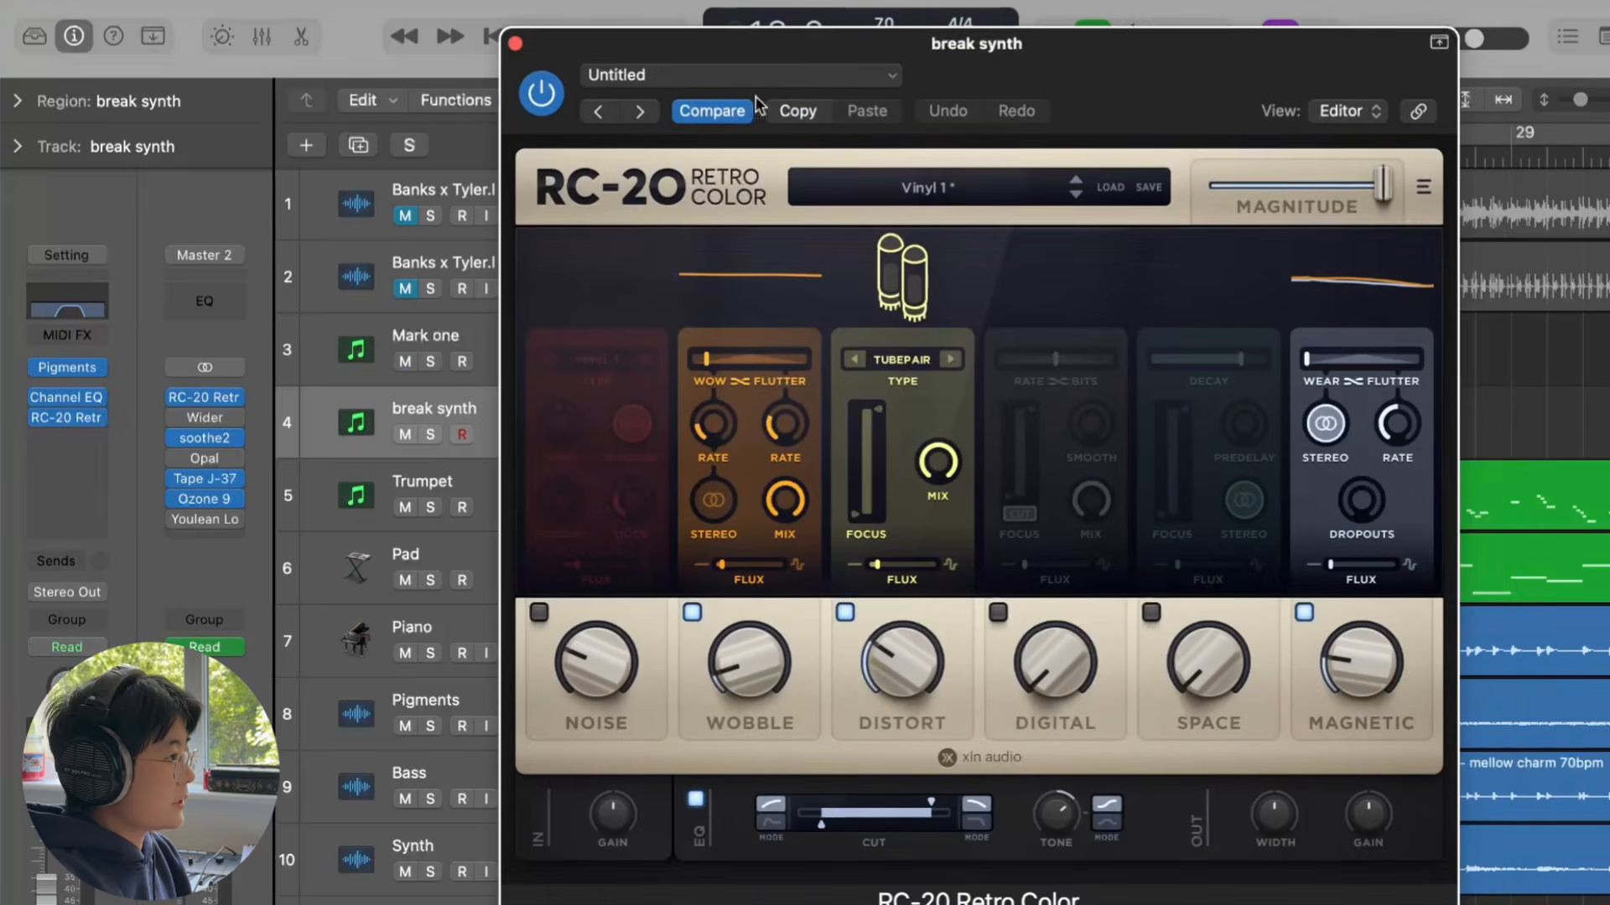
{"action": "left_click", "coordinate": [515, 38]}
Step: Solo the break synth, bypass its Channel EQ and RC-20, and play it from about bar 17 to bar 18
{"action": "left_click", "coordinate": [430, 434]}
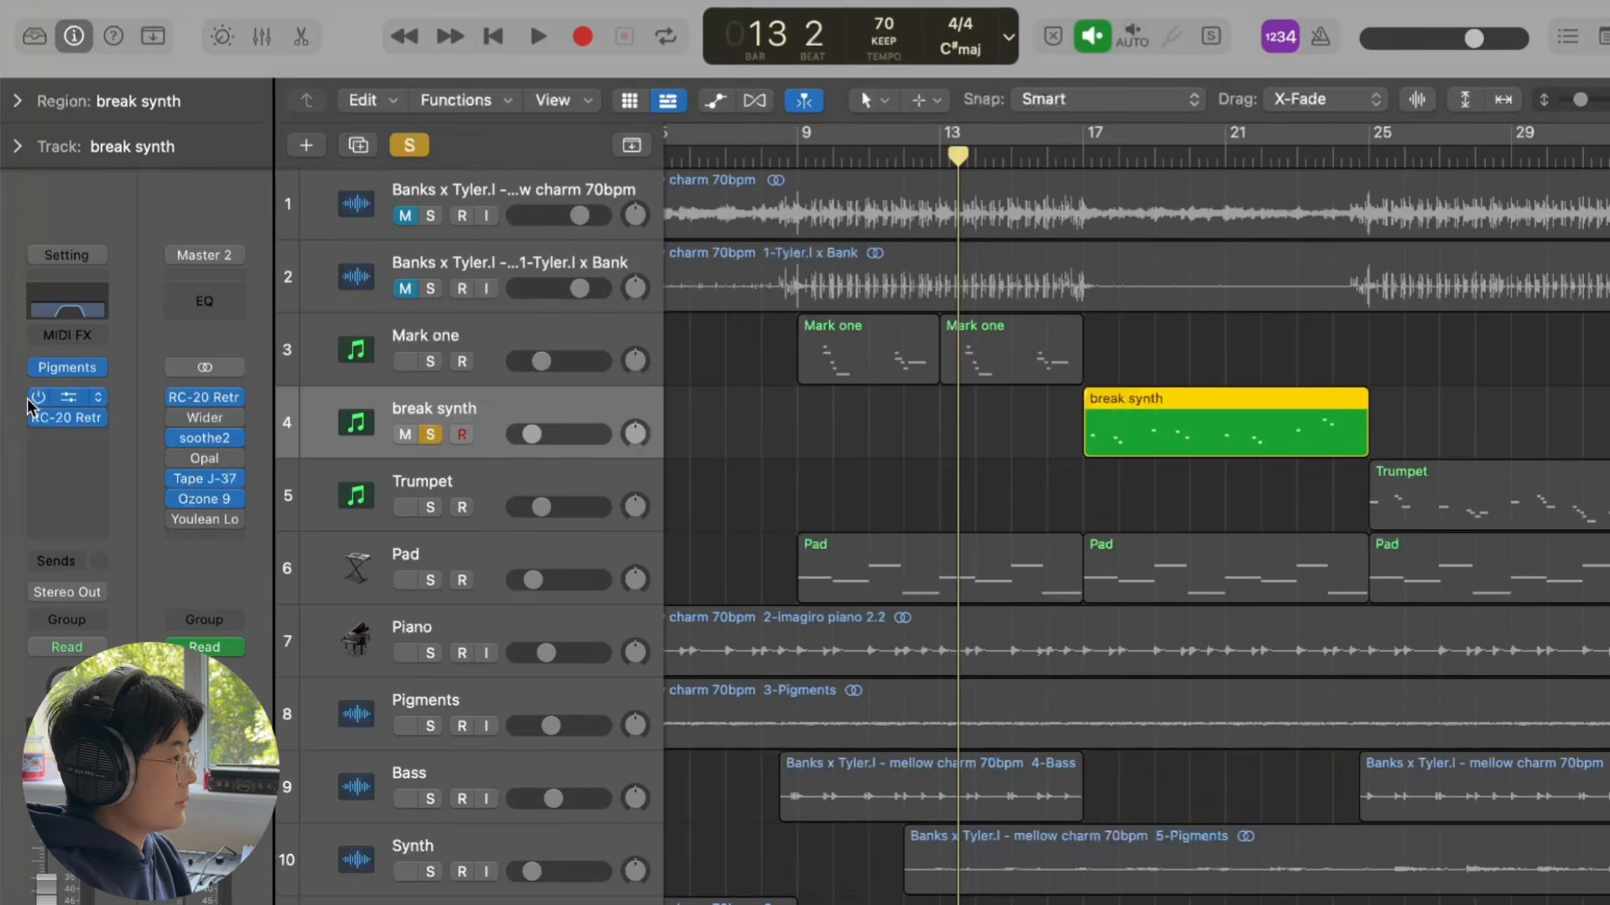
{"action": "left_click", "coordinate": [1093, 152]}
{"action": "scroll", "coordinate": [1093, 152], "scroll_direction": "up", "scroll_amount": 10}
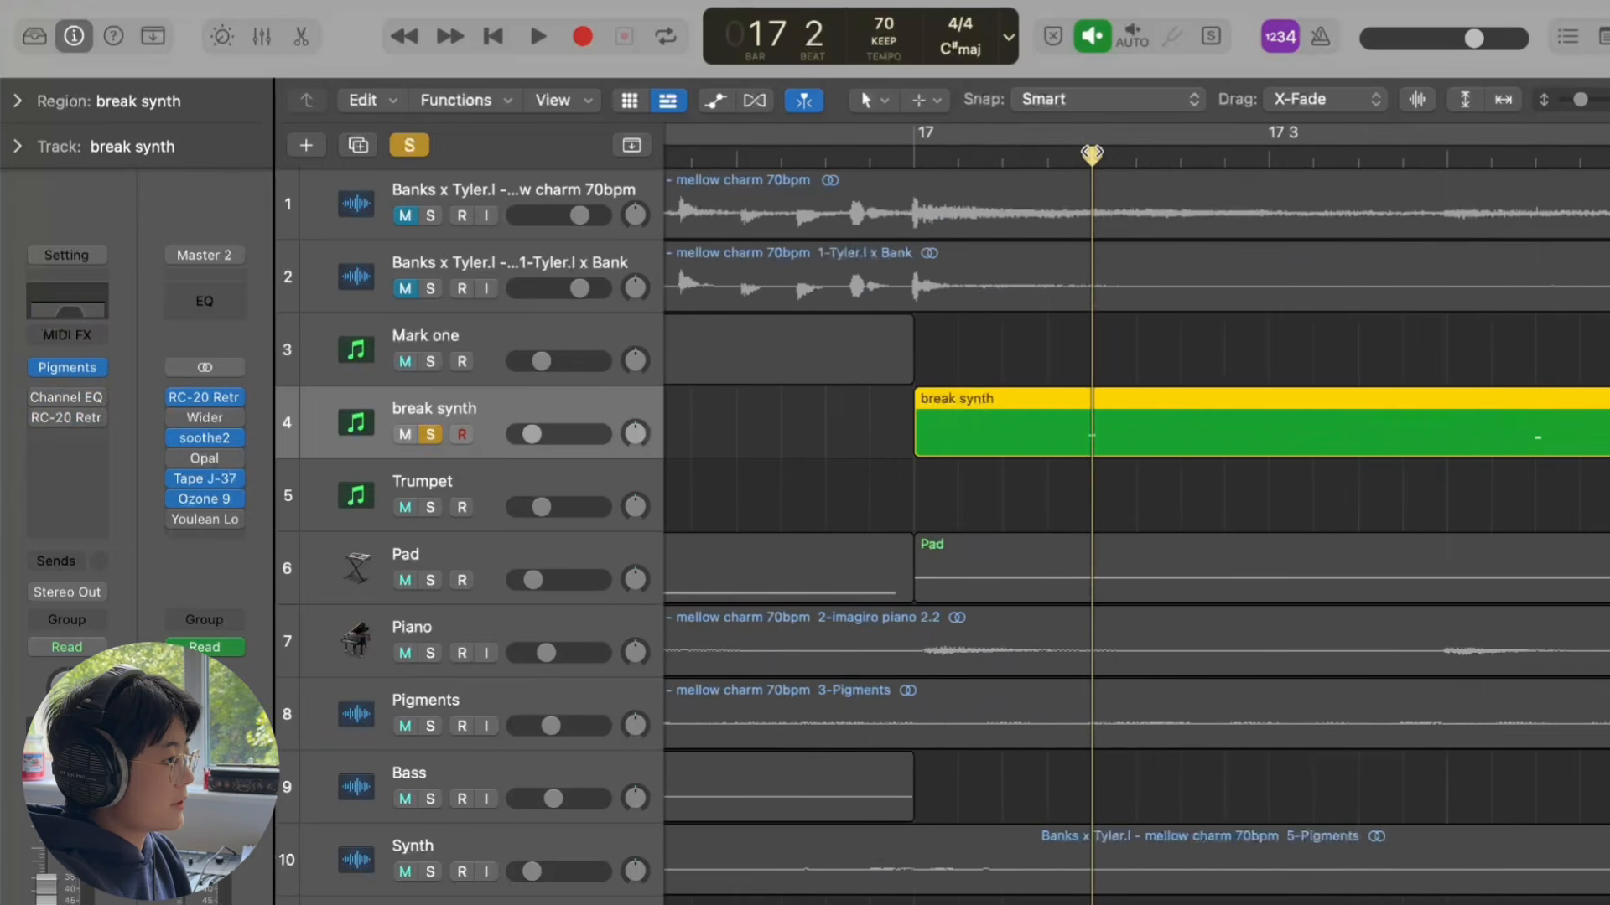
{"action": "left_click", "coordinate": [1063, 152]}
{"action": "key", "text": "space"}
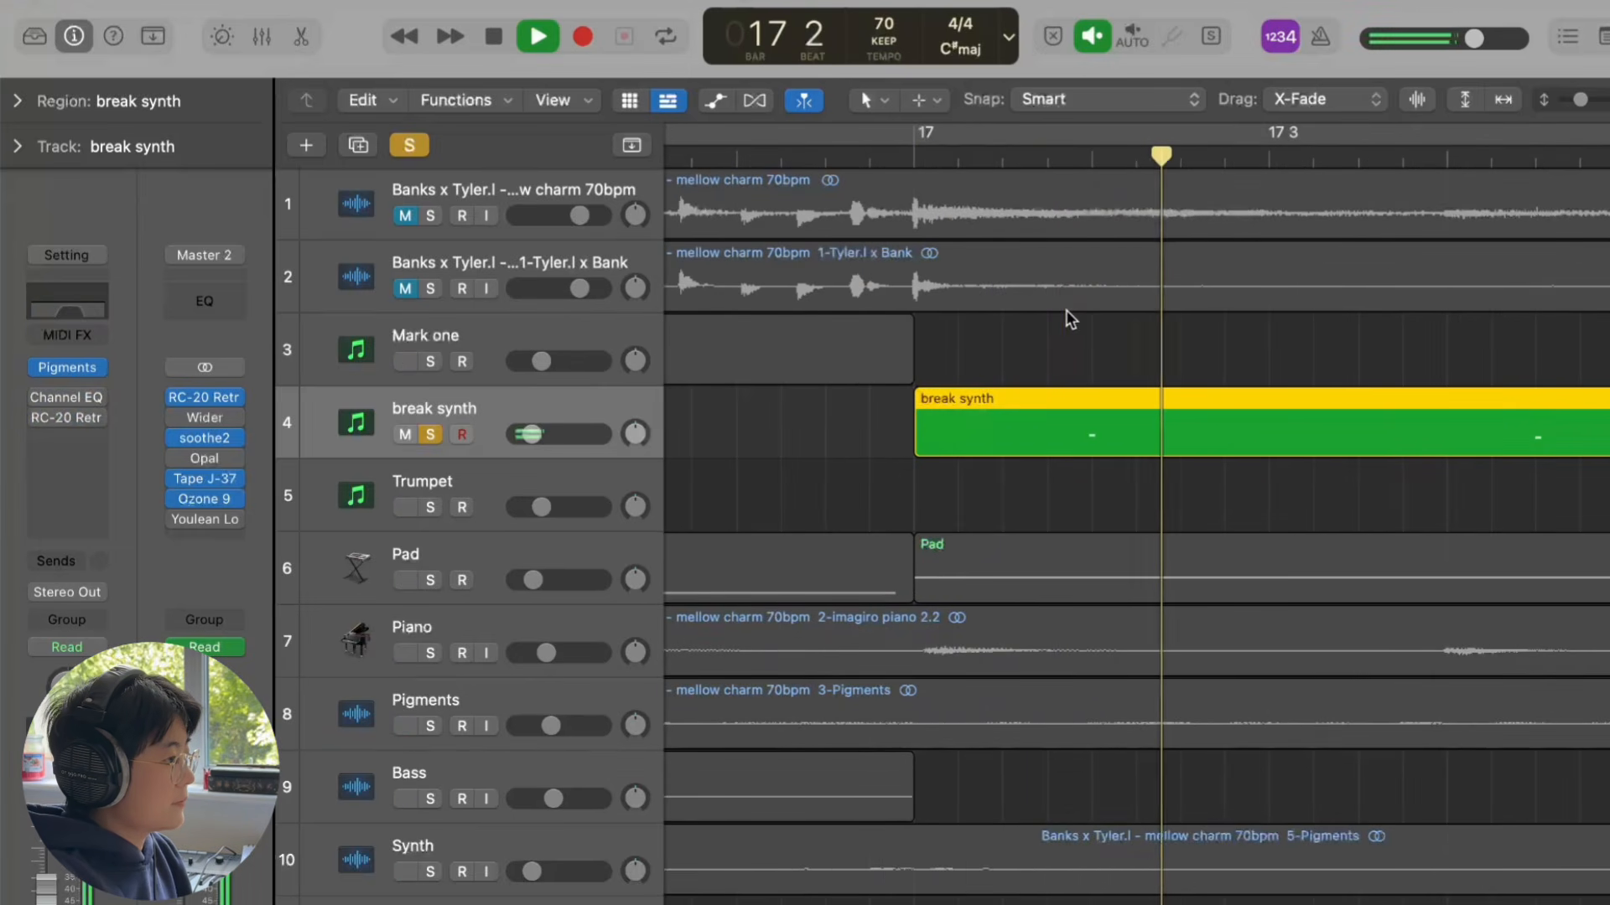
{"action": "scroll", "coordinate": [1065, 309], "scroll_direction": "down", "scroll_amount": 5}
{"action": "scroll", "coordinate": [1065, 310], "scroll_direction": "right", "scroll_amount": 4}
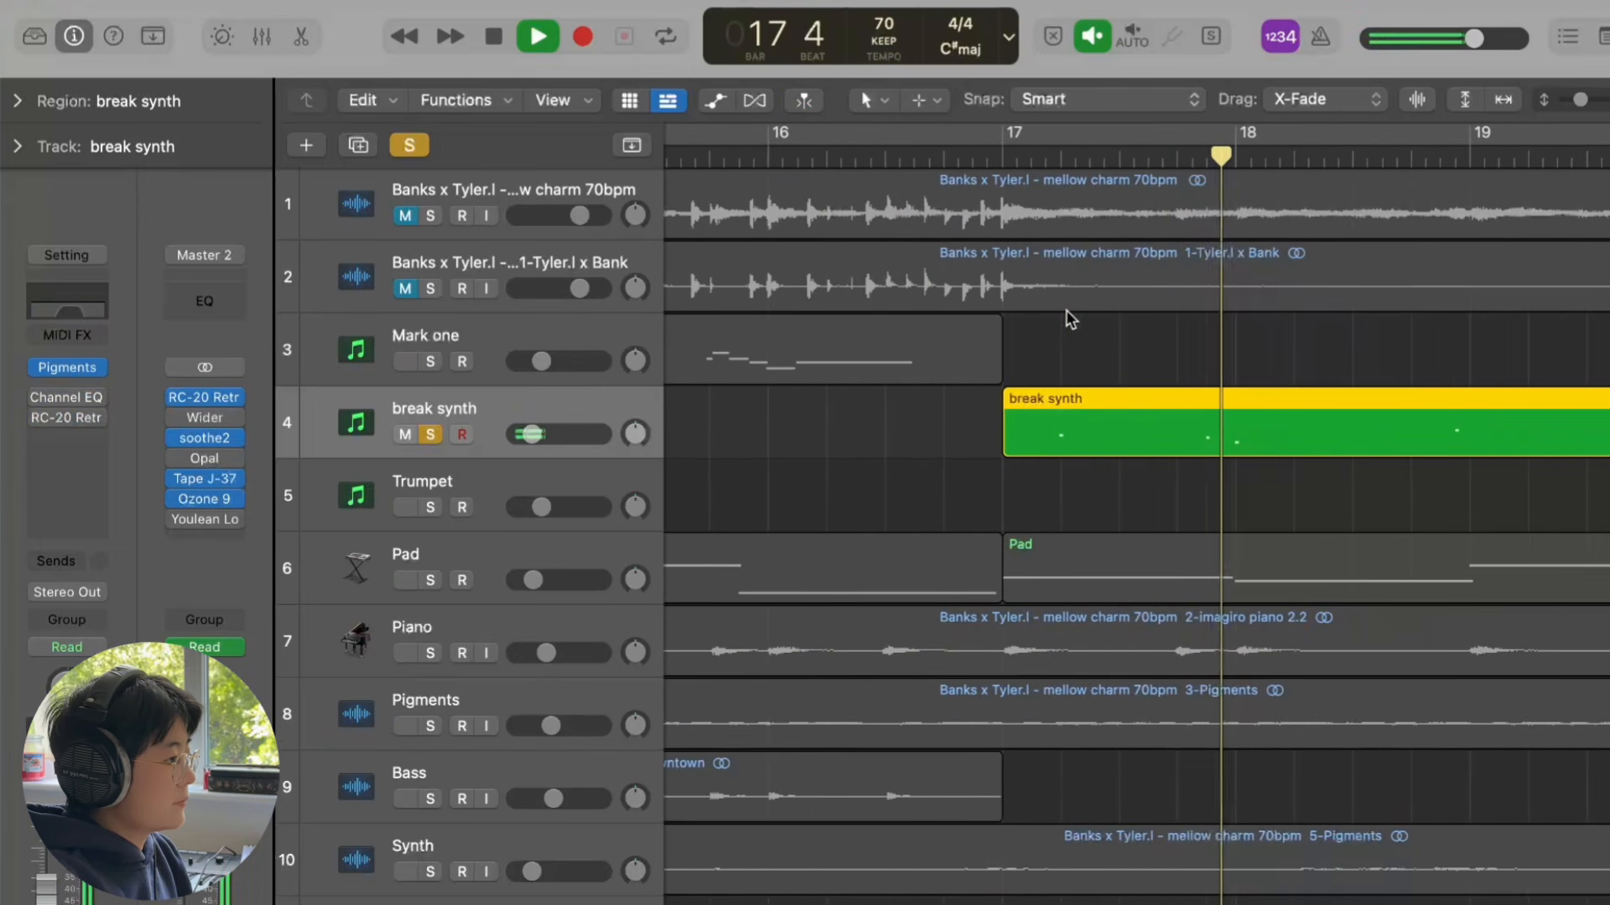
{"action": "key", "text": "space"}
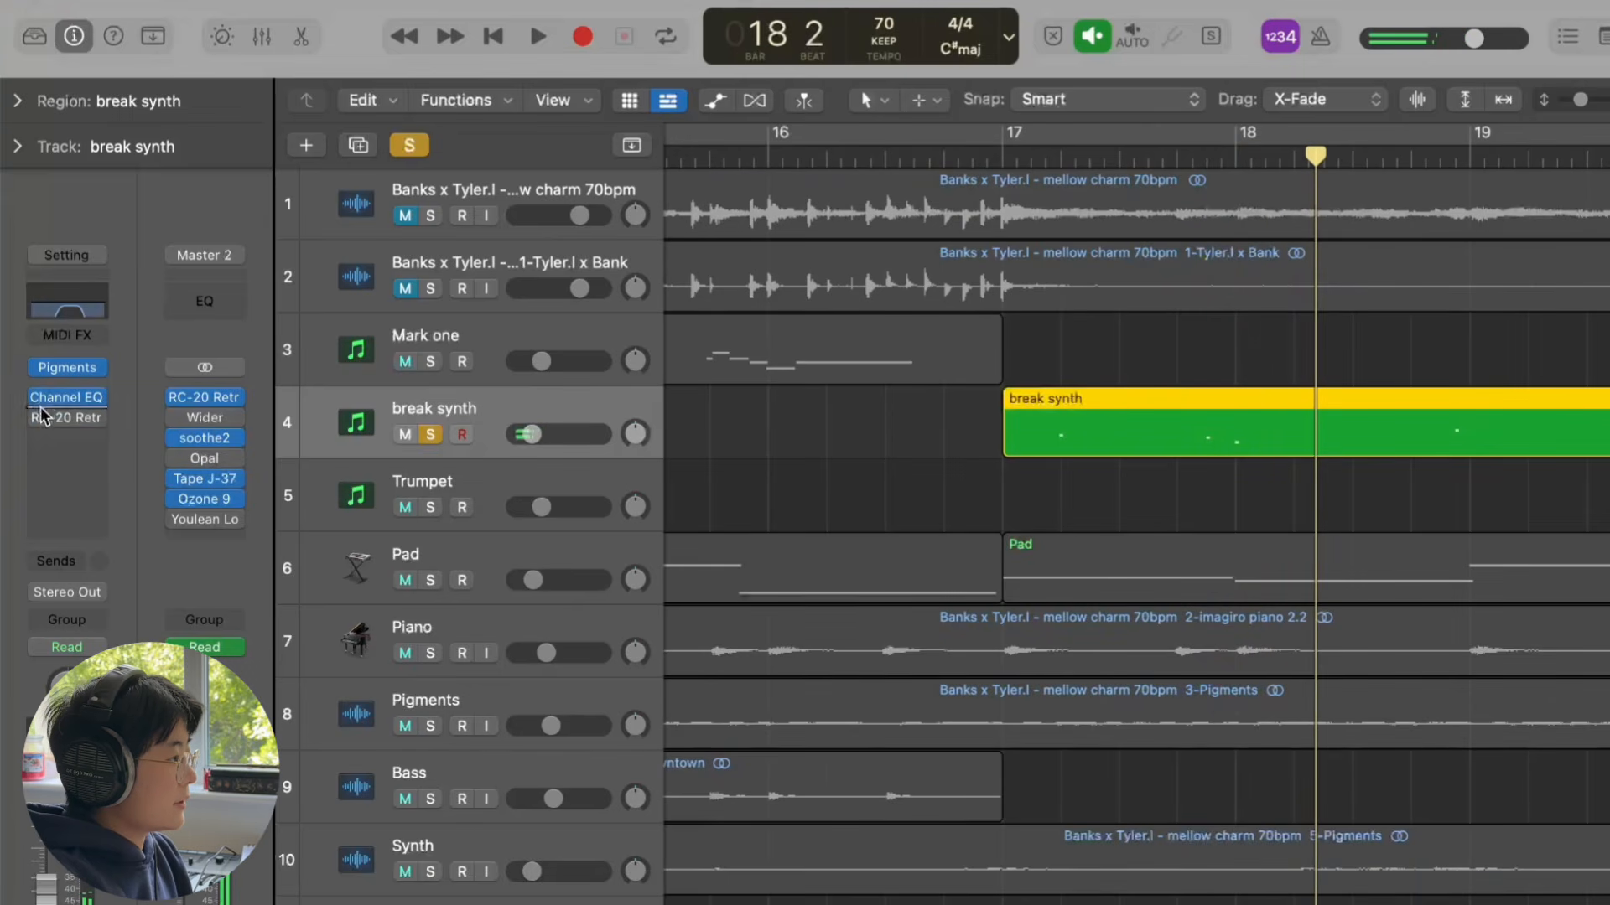
Step: Play the soloed break synth from bar 17 to about bar 18 with its Channel EQ and RC-20 enabled
{"action": "key", "text": "space"}
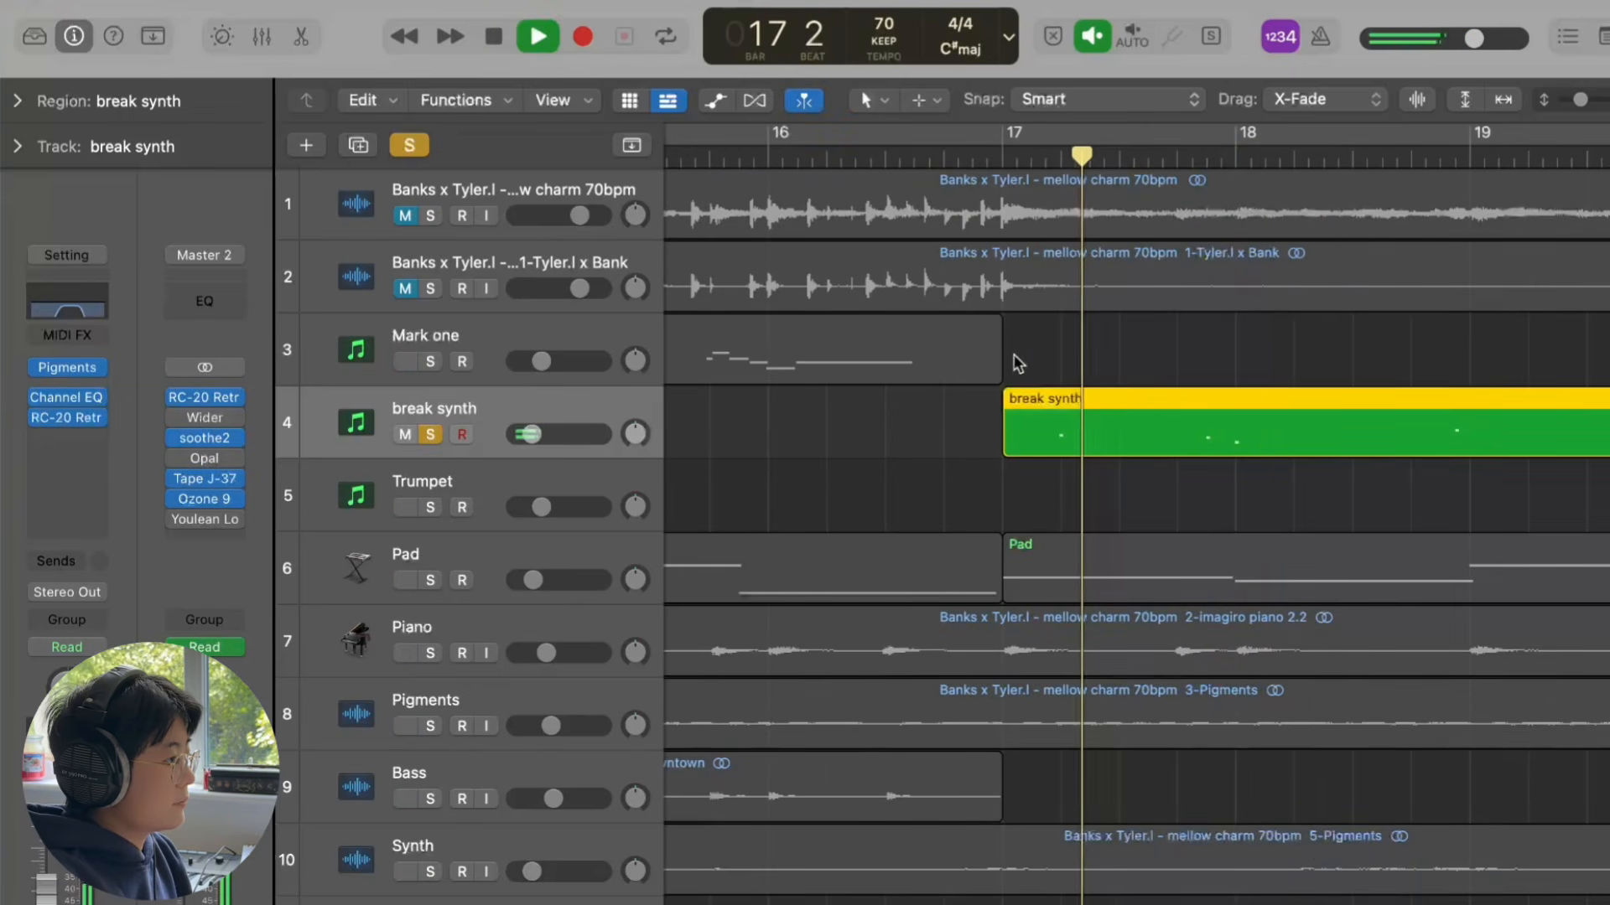
{"action": "scroll", "coordinate": [1002, 511], "scroll_direction": "right", "scroll_amount": 2}
{"action": "scroll", "coordinate": [1003, 510], "scroll_direction": "right", "scroll_amount": 3}
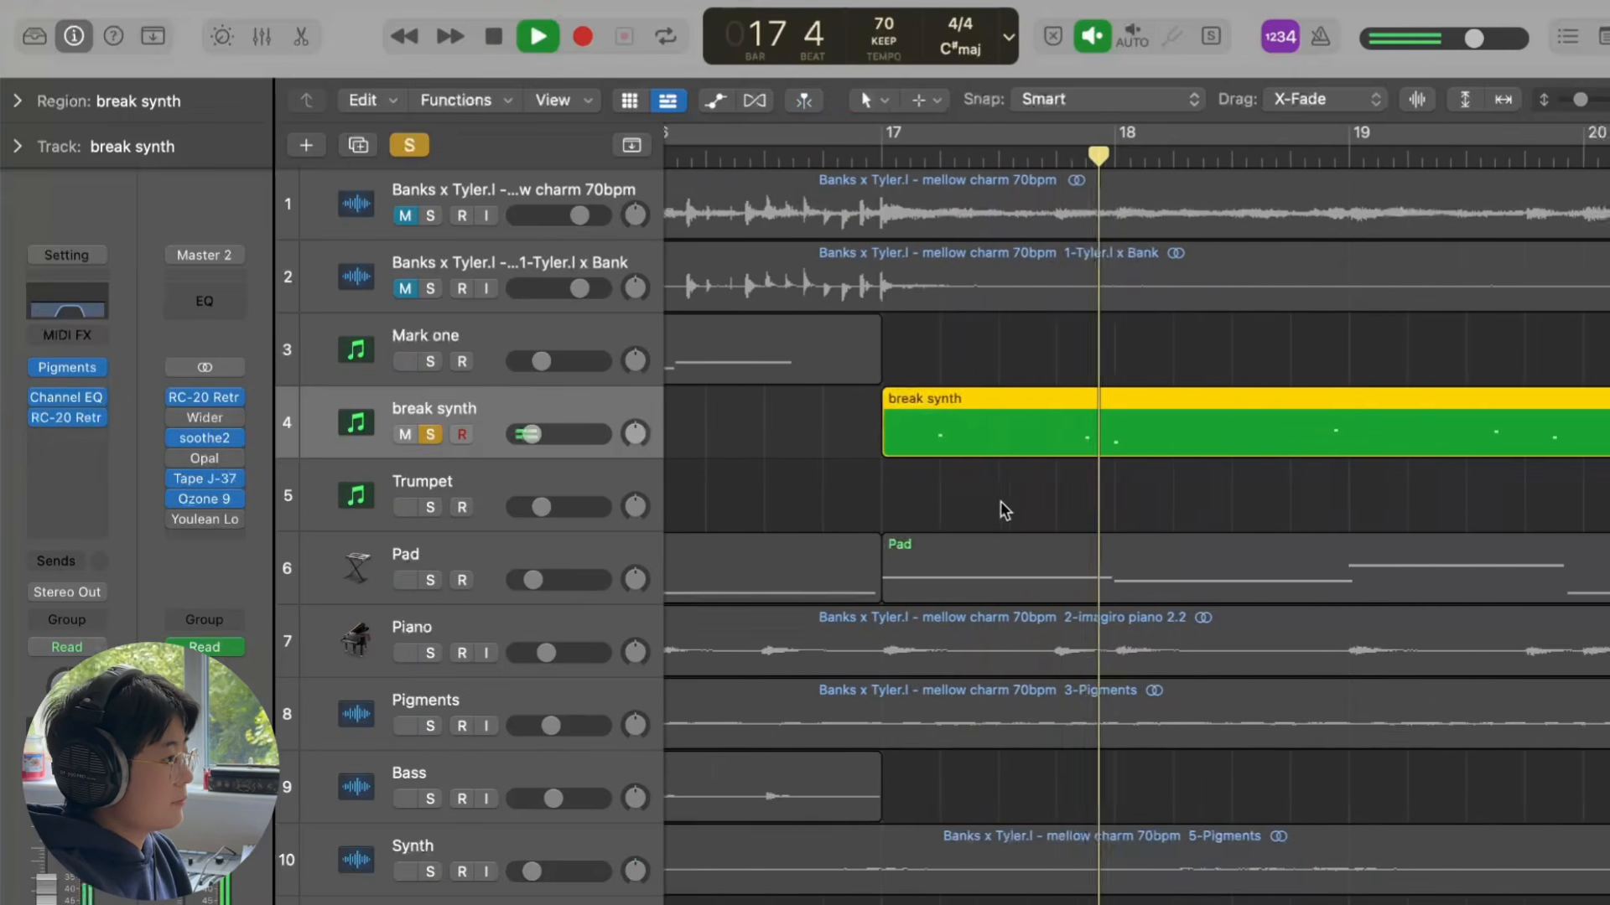
{"action": "key", "text": "space"}
Step: Clear the solo and play the full arrangement from bar 17 to about bar 21, following the break synth section
{"action": "left_click", "coordinate": [419, 151]}
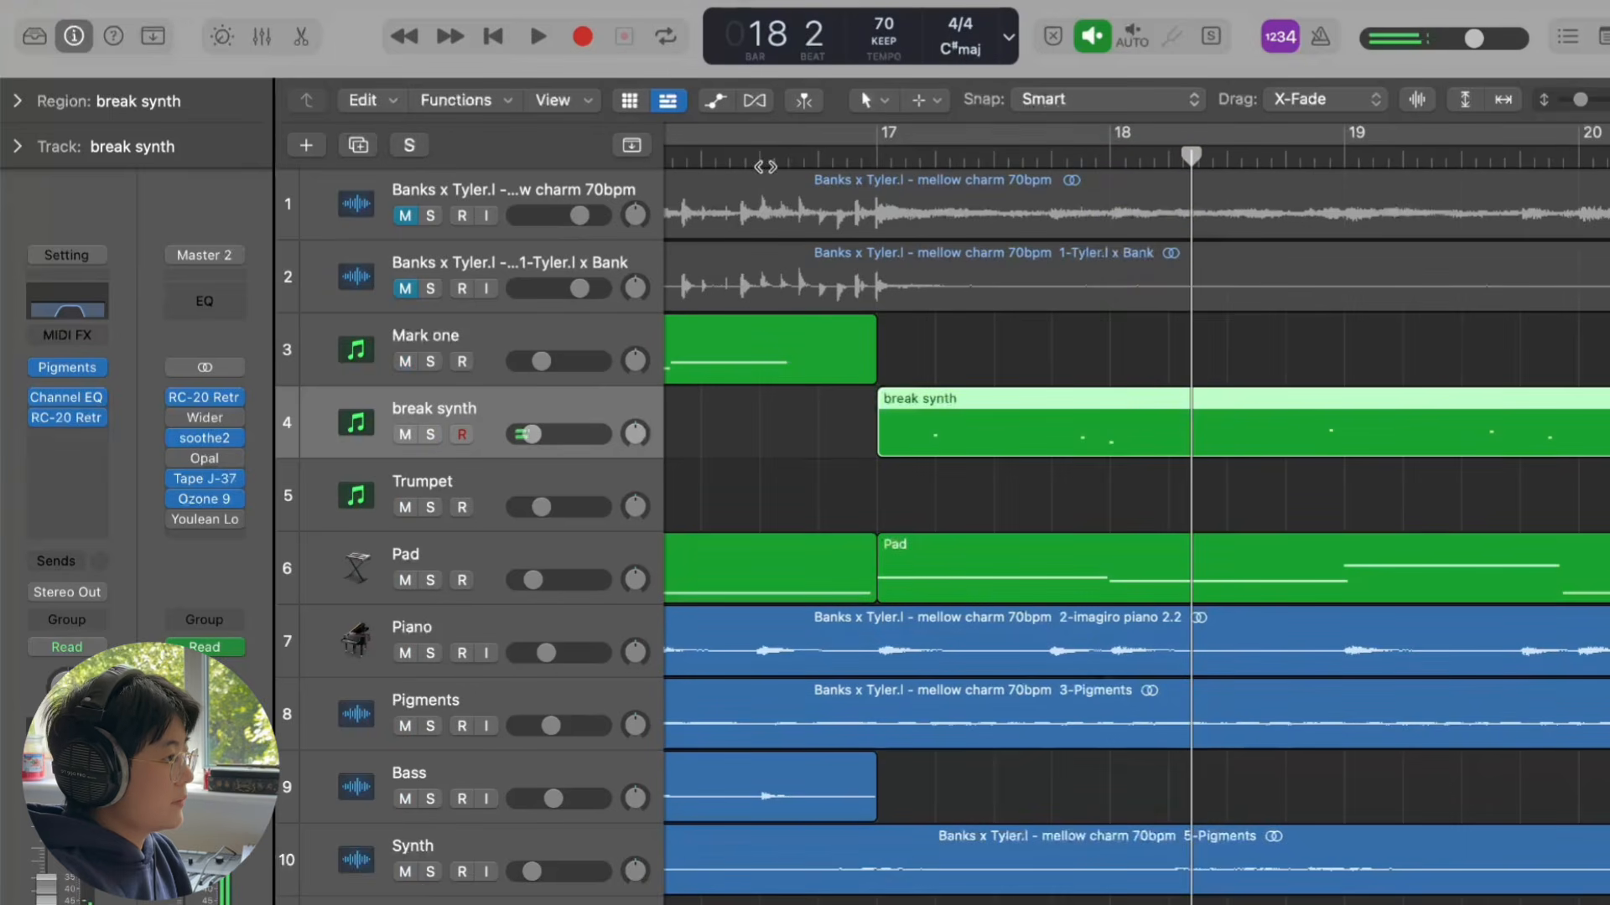
{"action": "left_click", "coordinate": [868, 159]}
{"action": "scroll", "coordinate": [843, 491], "scroll_direction": "down", "scroll_amount": 4}
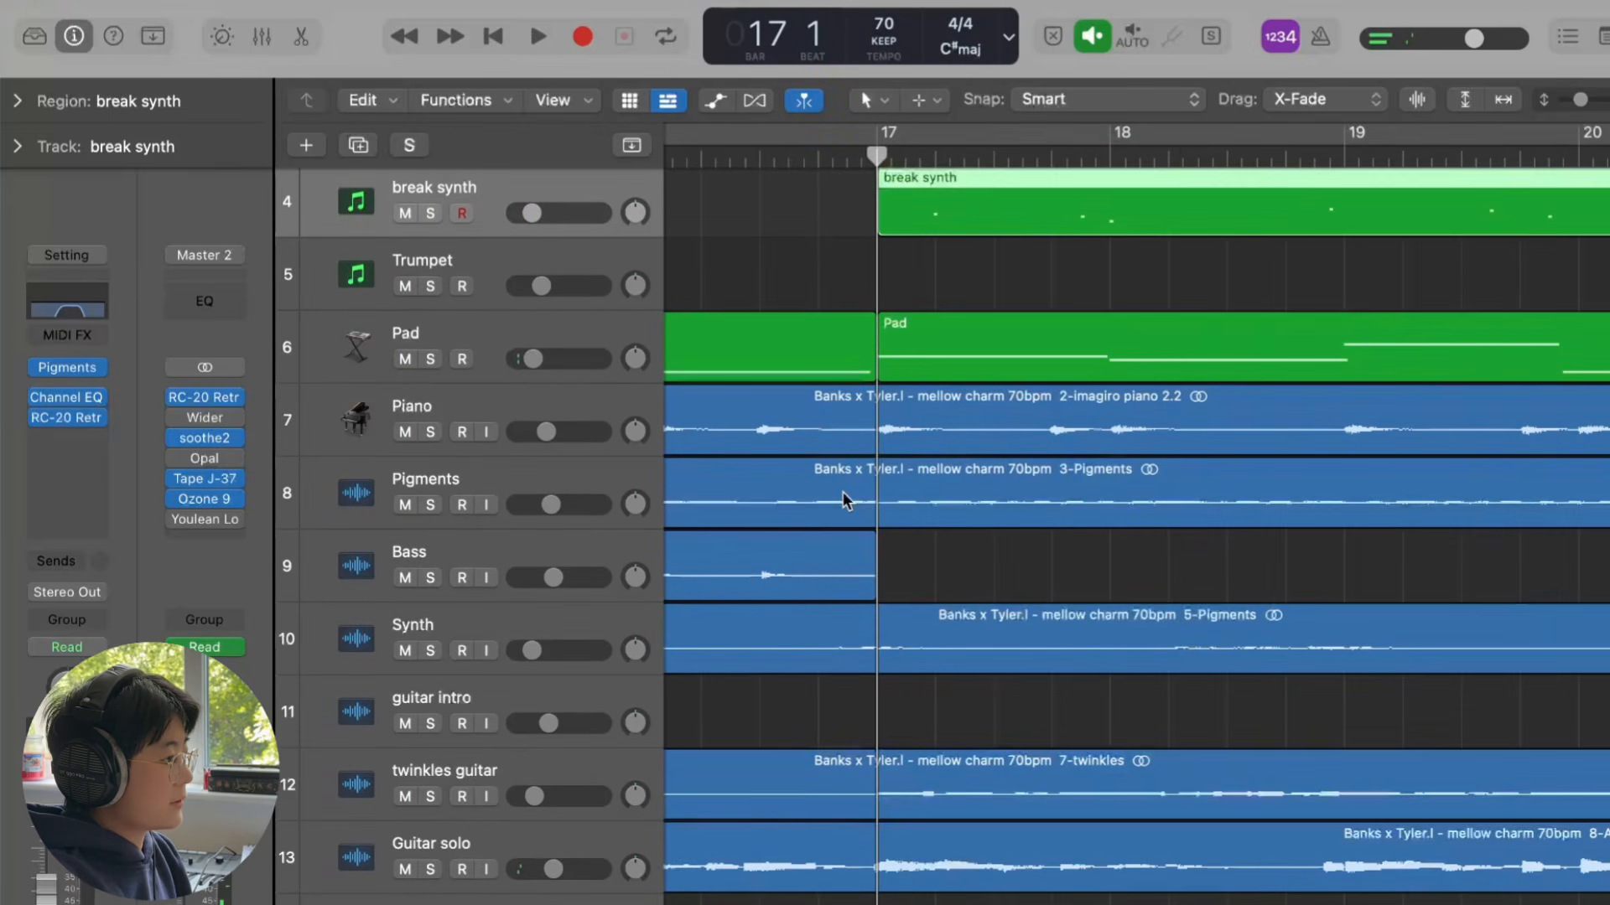
{"action": "key", "text": "space"}
{"action": "scroll", "coordinate": [842, 491], "scroll_direction": "up", "scroll_amount": 1}
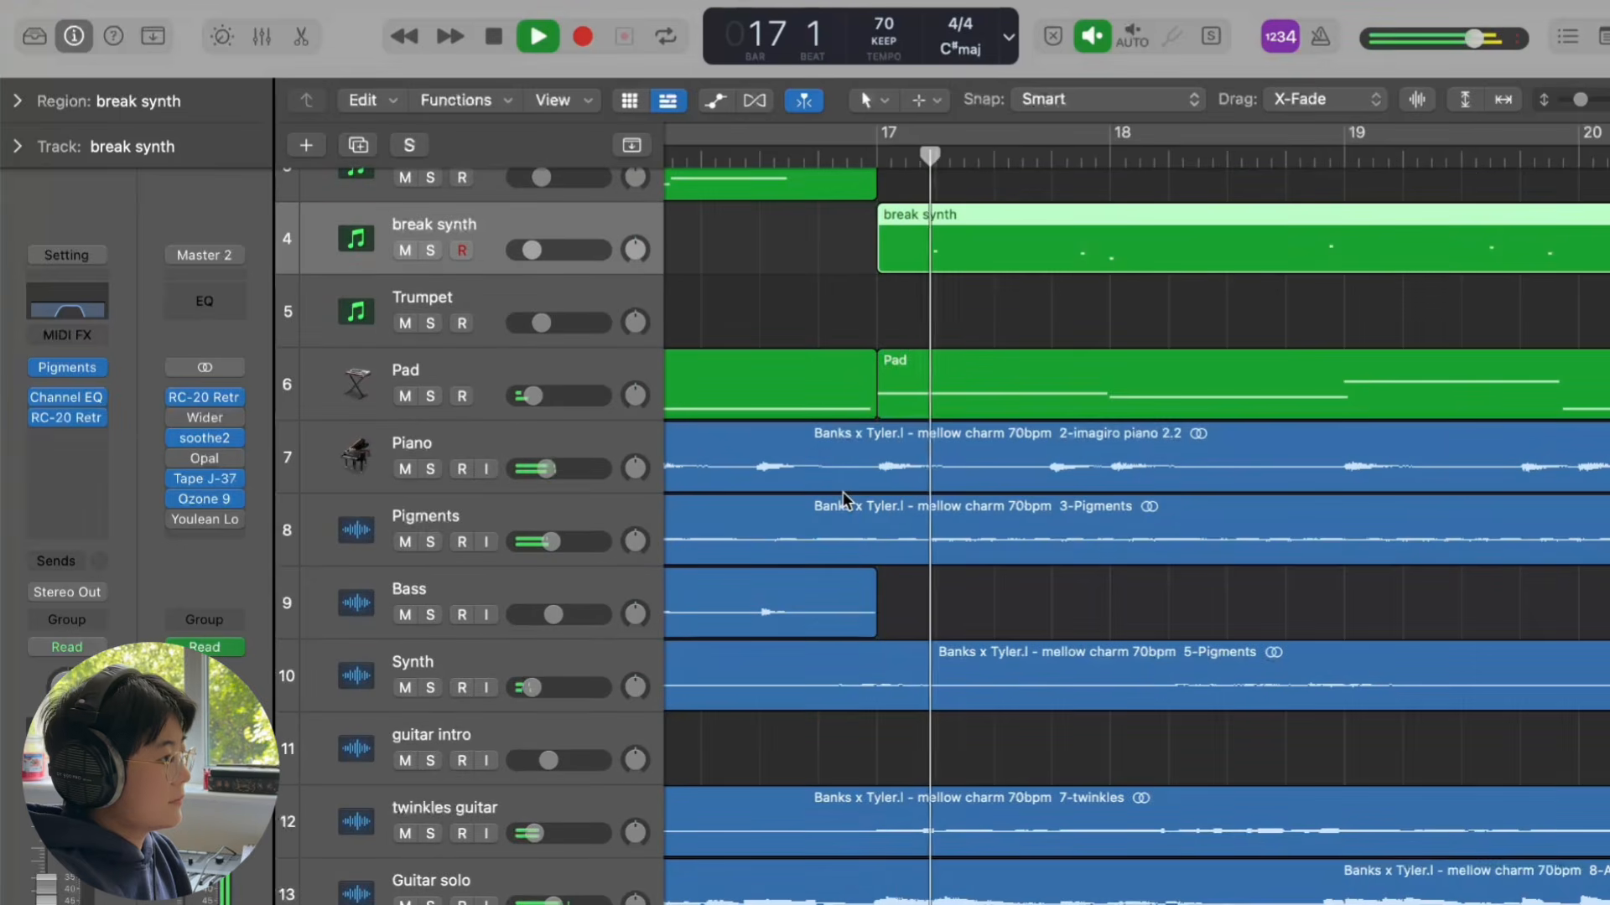
{"action": "scroll", "coordinate": [842, 491], "scroll_direction": "right", "scroll_amount": 2}
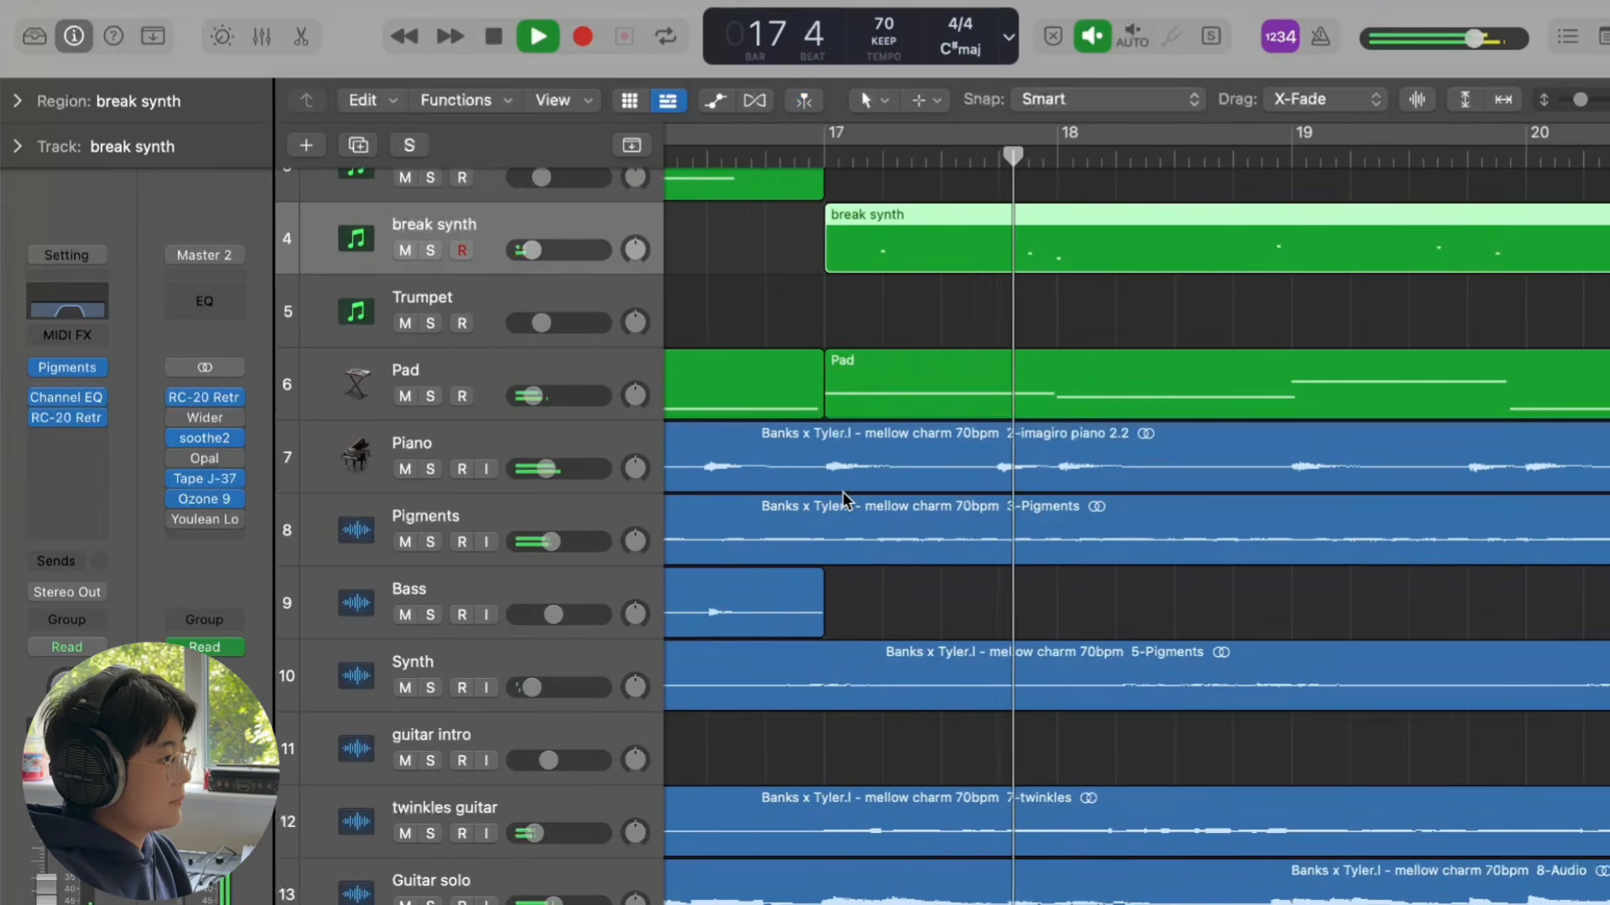
{"action": "key", "text": "super+Left"}
{"action": "key", "text": "super+Left"}
{"action": "key", "text": "super+Left"}
{"action": "key", "text": "super+Left"}
{"action": "scroll", "coordinate": [843, 491], "scroll_direction": "right", "scroll_amount": 2}
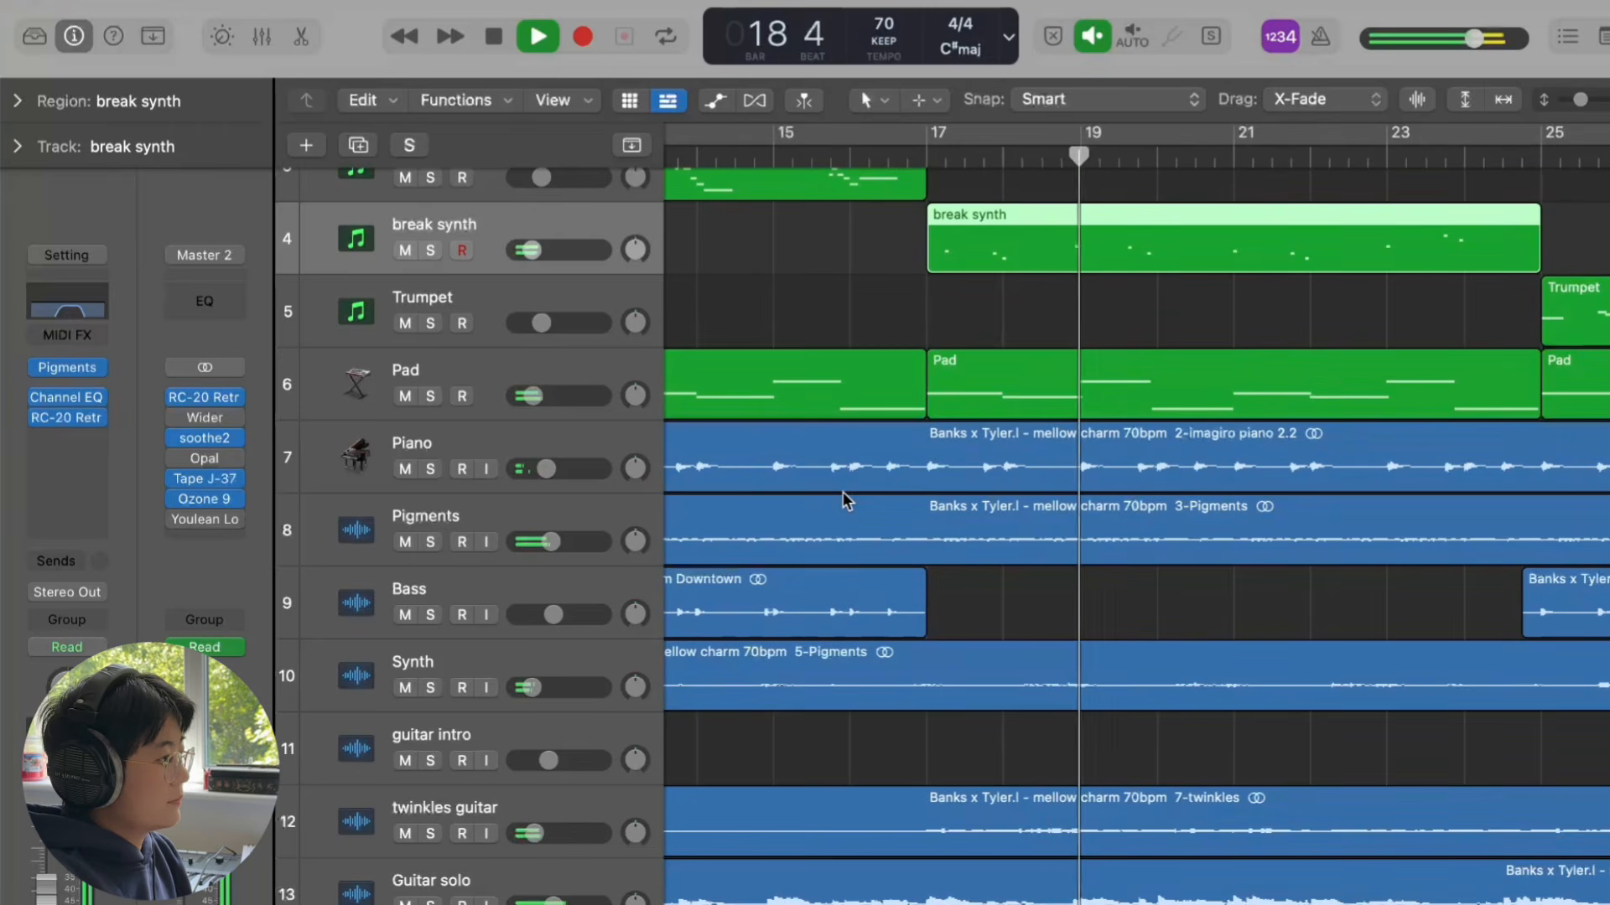
{"action": "scroll", "coordinate": [842, 493], "scroll_direction": "right", "scroll_amount": 1}
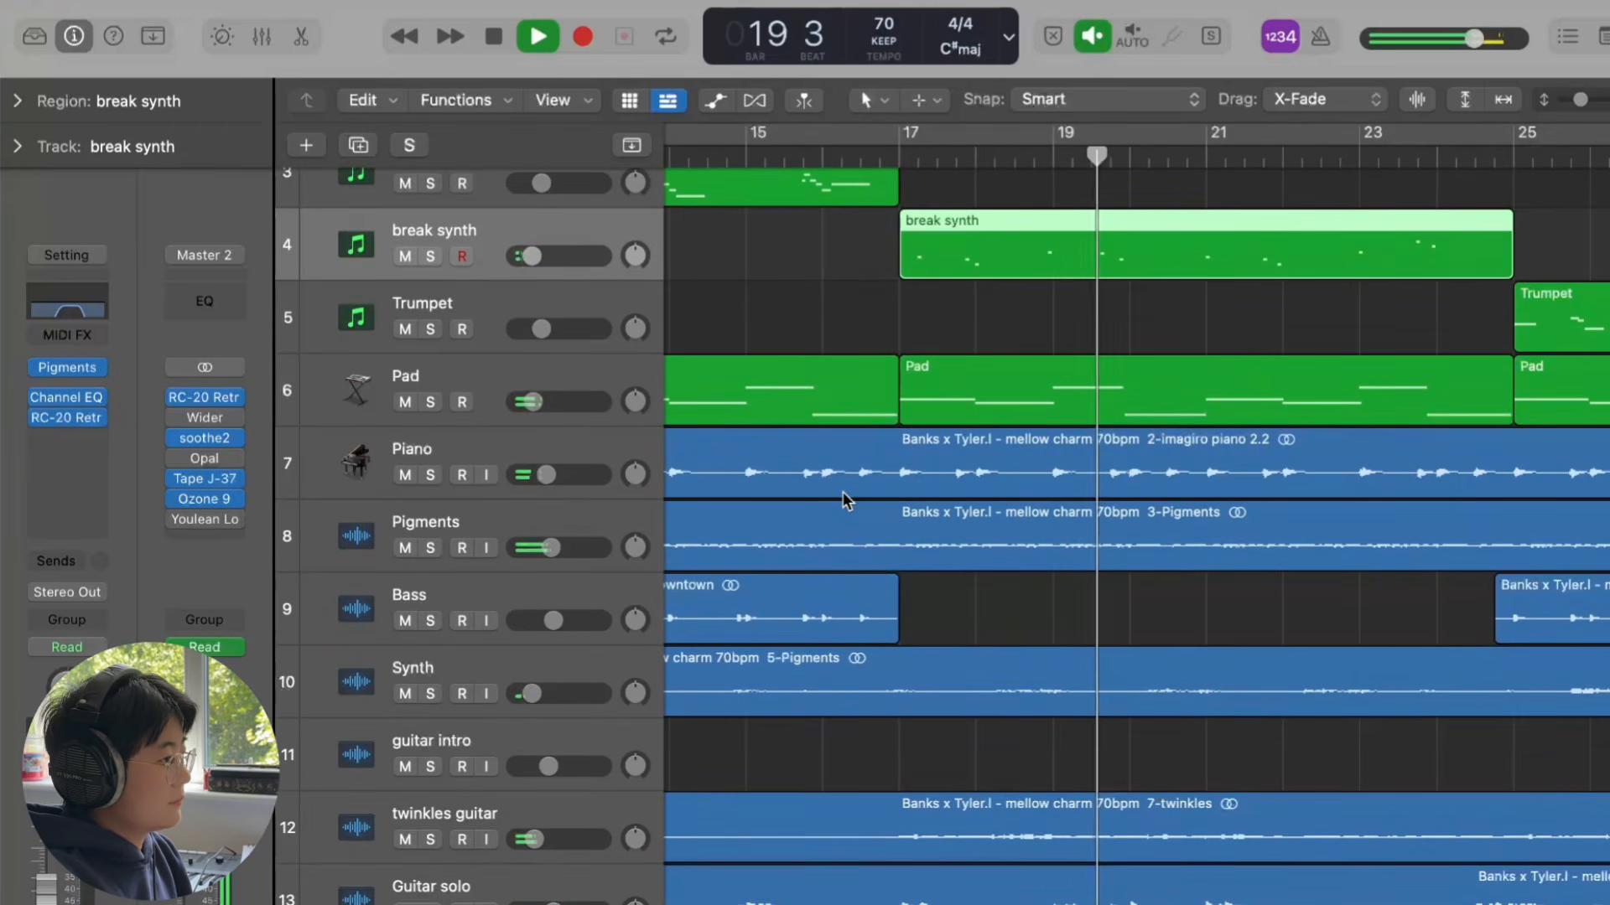
{"action": "scroll", "coordinate": [843, 493], "scroll_direction": "right", "scroll_amount": 4}
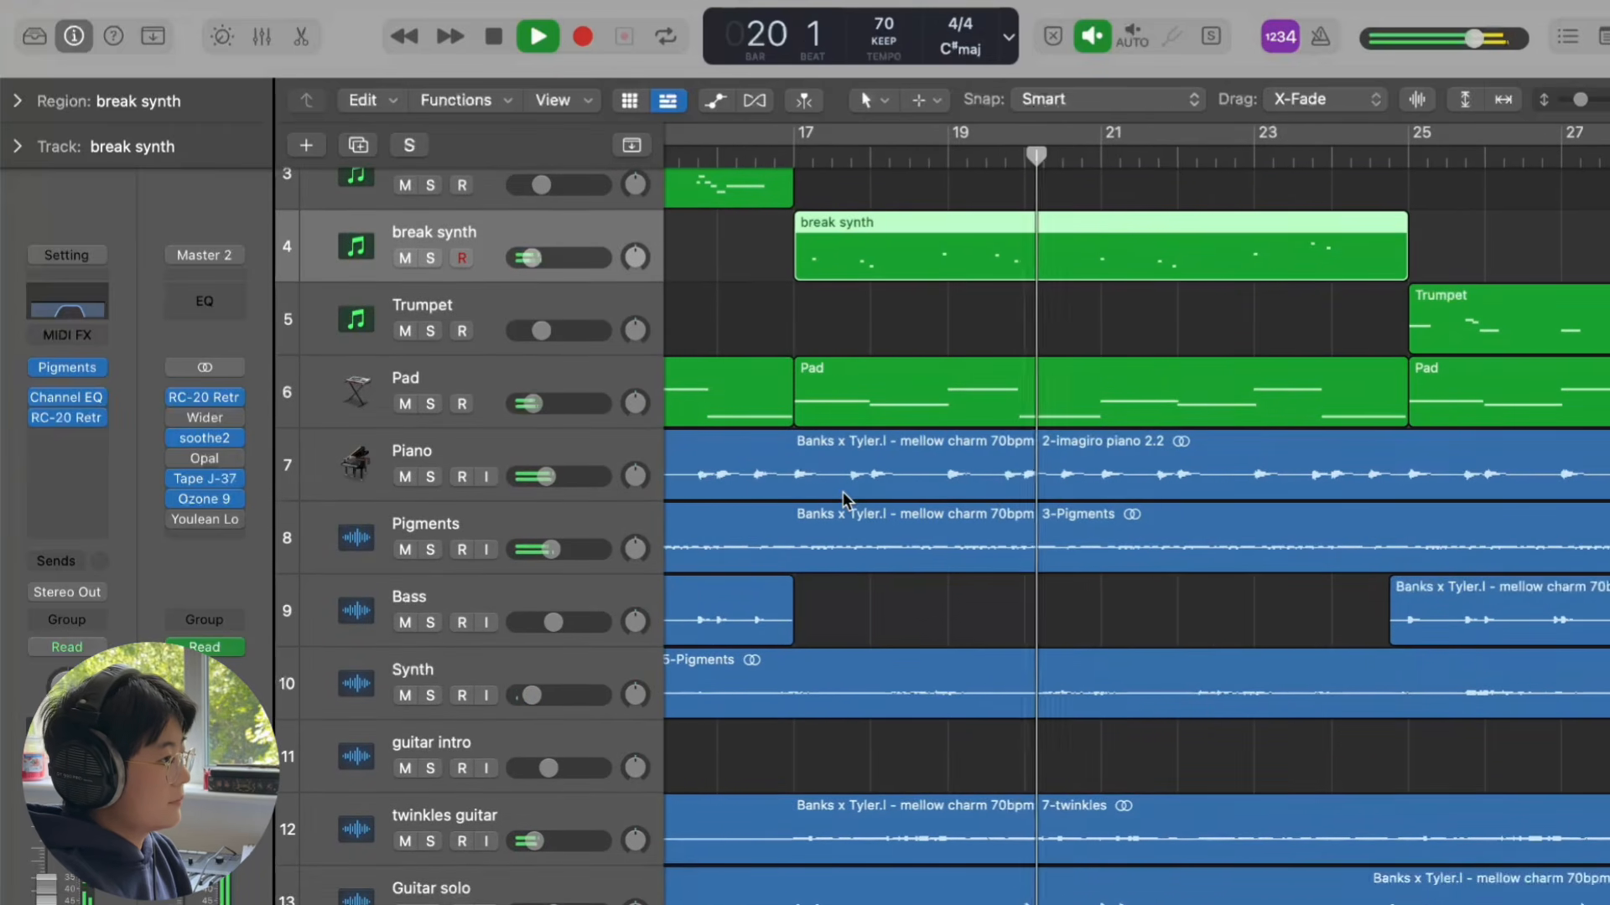
{"action": "scroll", "coordinate": [843, 500], "scroll_direction": "right", "scroll_amount": 2}
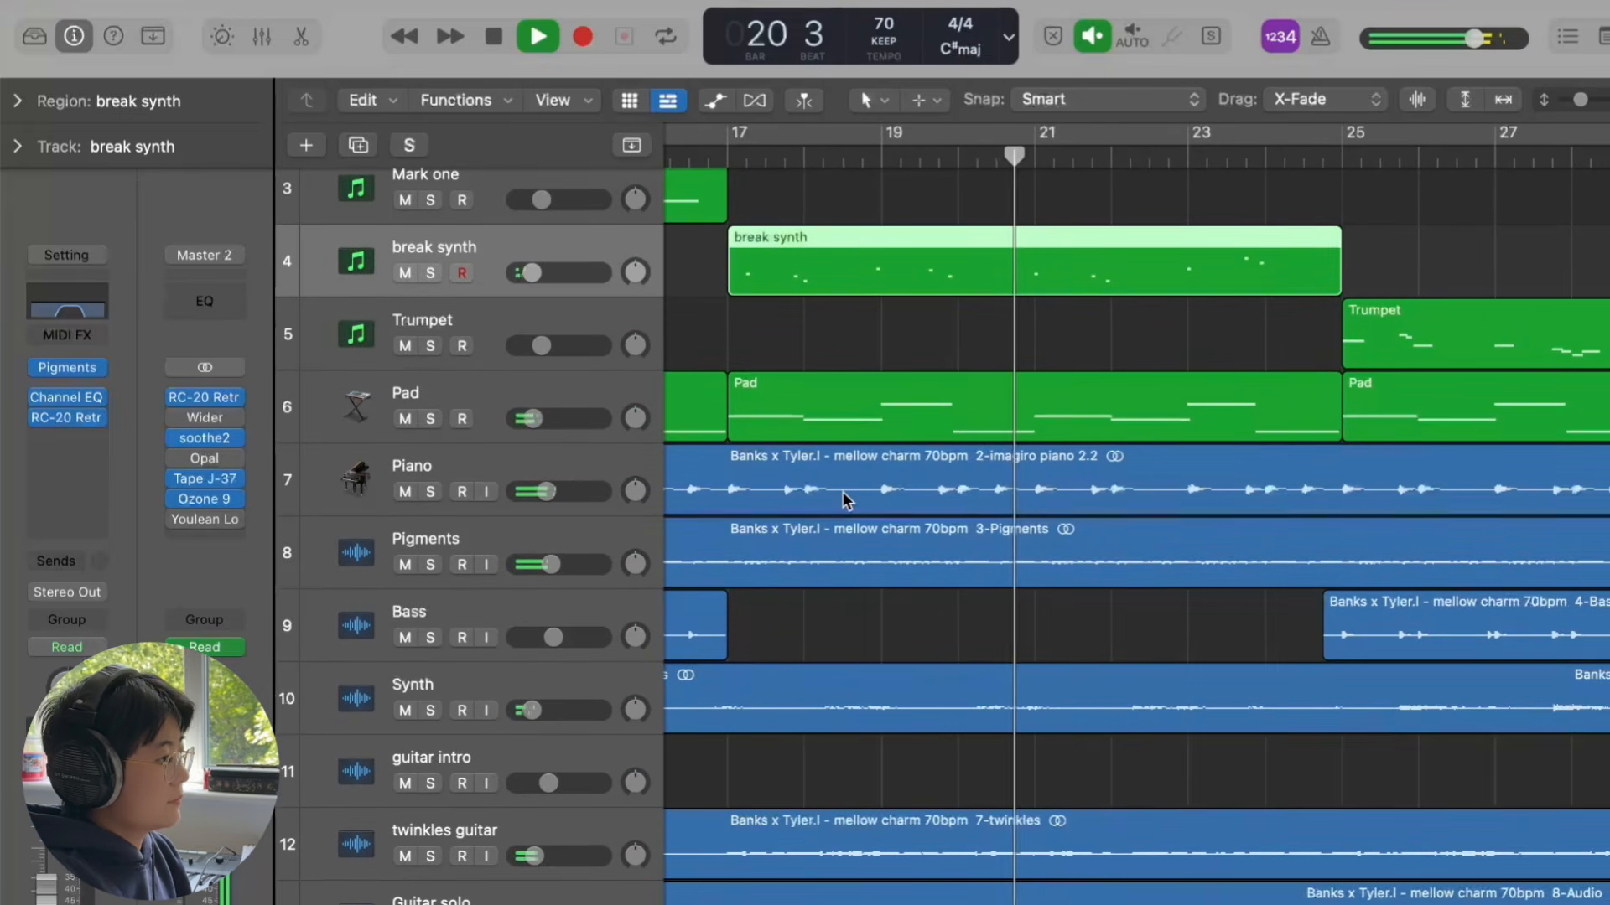
{"action": "scroll", "coordinate": [843, 493], "scroll_direction": "right", "scroll_amount": 1}
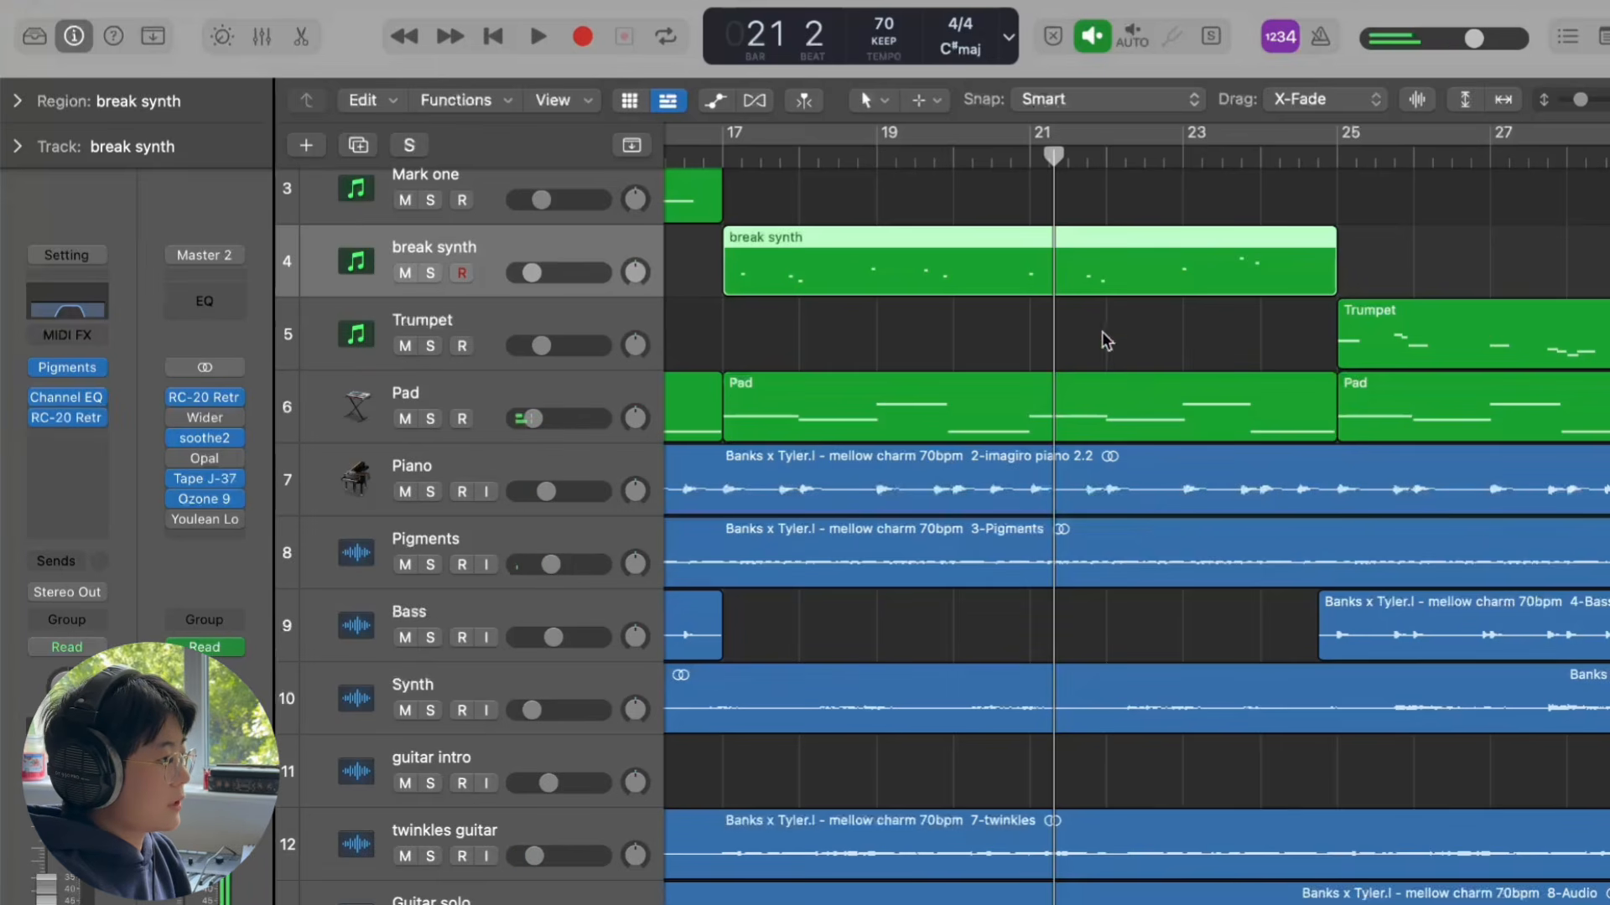
Step: Review the break synth track's Channel EQ curve and close the plug-in
{"action": "left_click", "coordinate": [92, 317]}
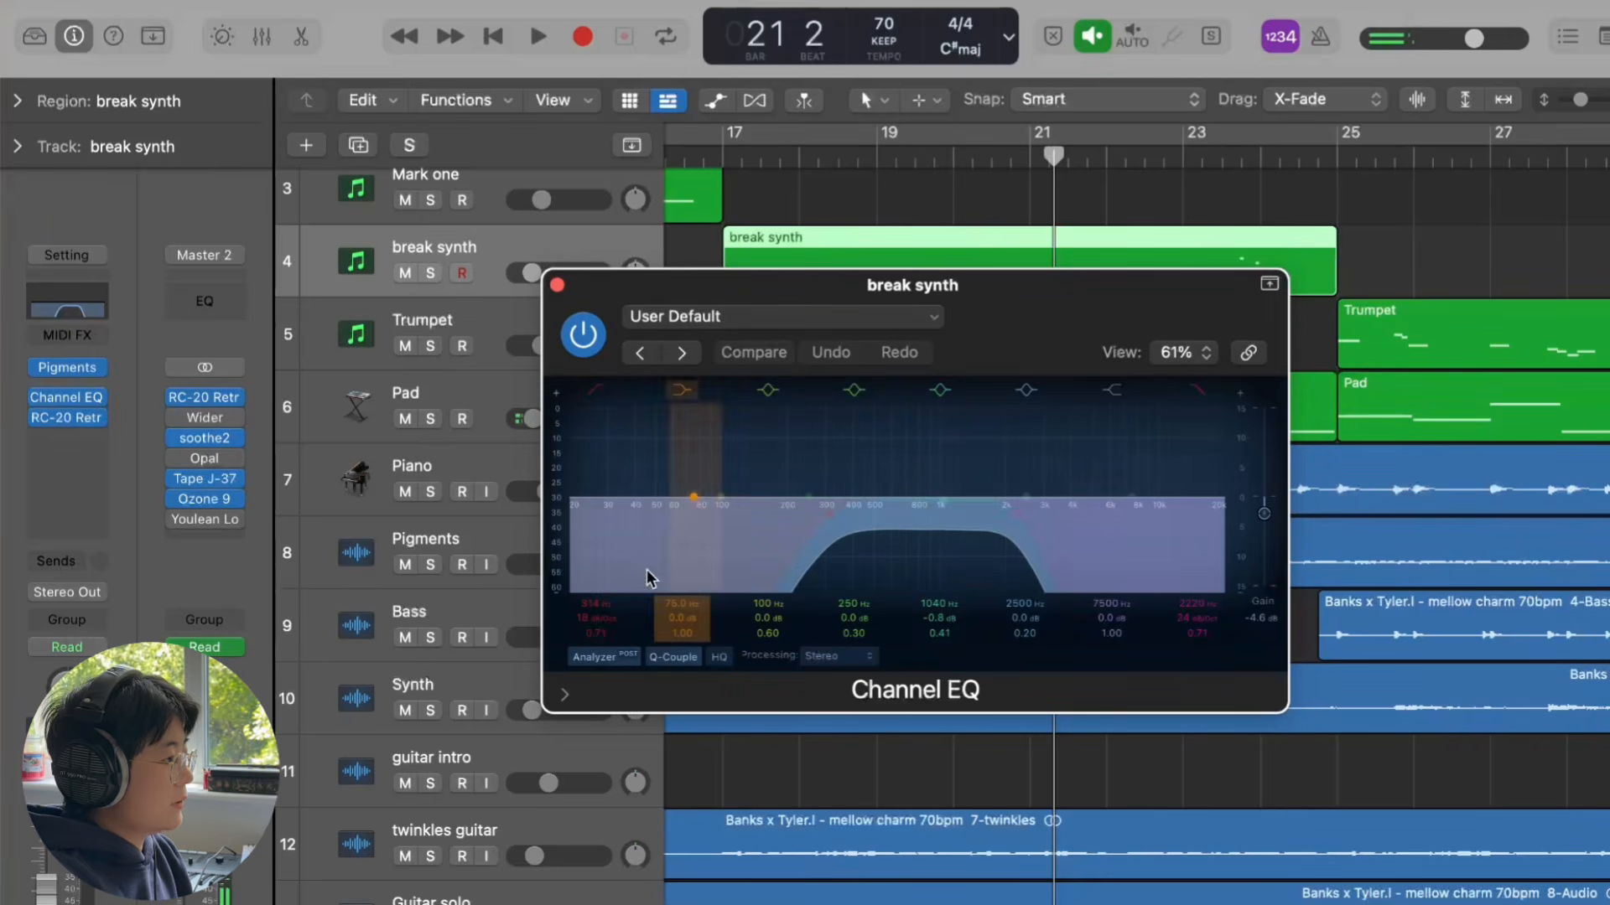
{"action": "left_click", "coordinate": [557, 286]}
Step: Move the playhead to bar 25, where the Trumpet region starts
{"action": "scroll", "coordinate": [1207, 317], "scroll_direction": "right", "scroll_amount": 3}
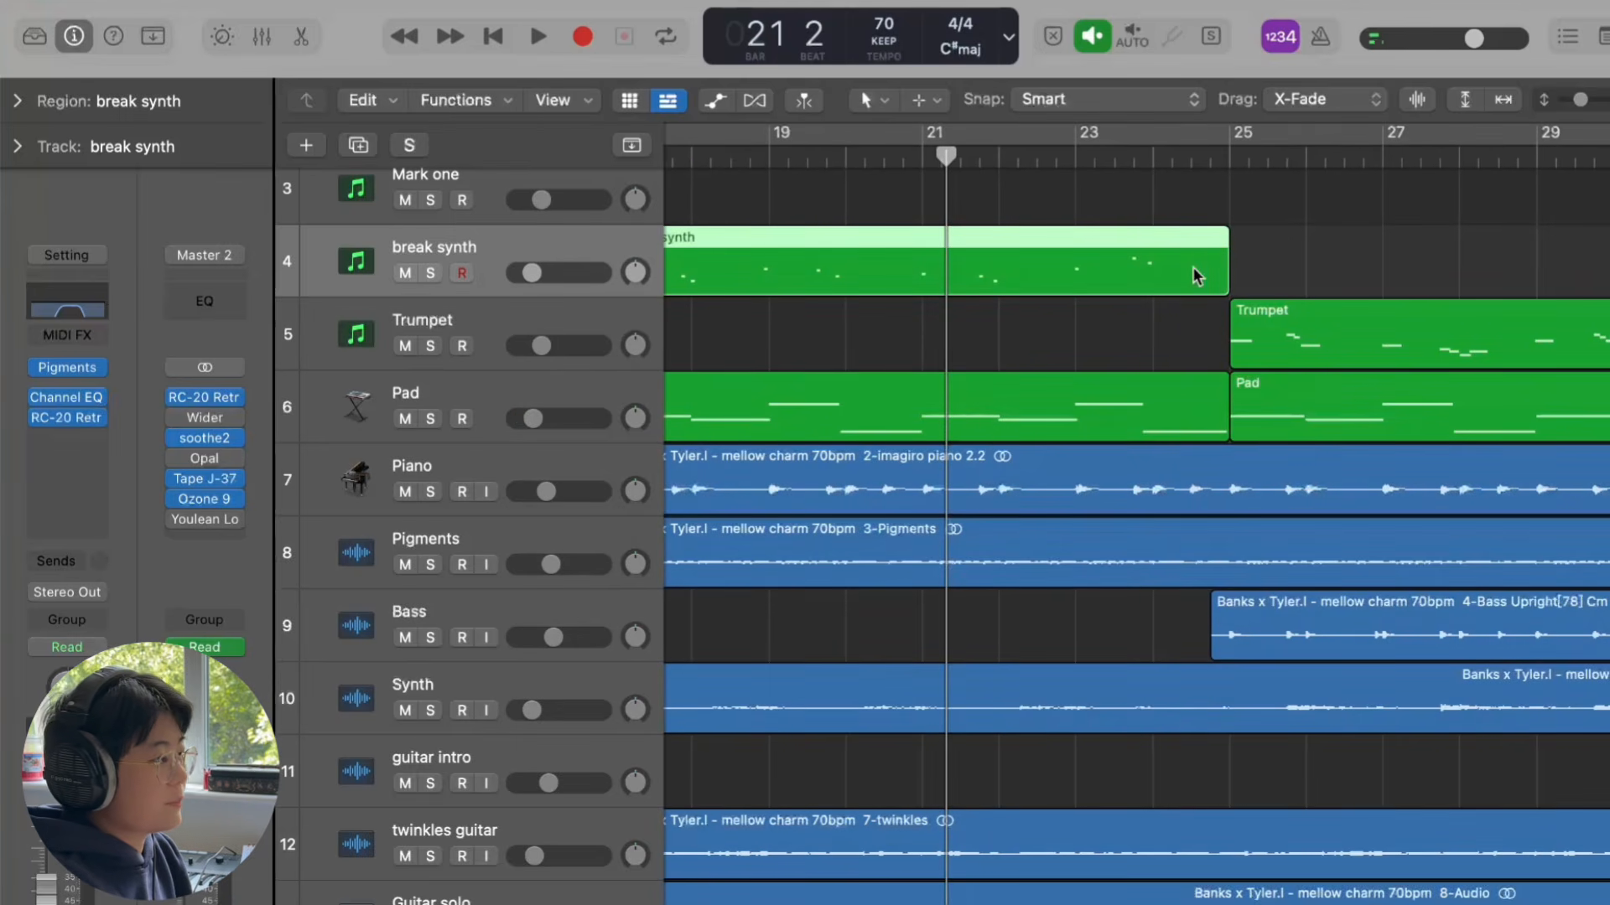
{"action": "scroll", "coordinate": [1196, 277], "scroll_direction": "right", "scroll_amount": 1}
{"action": "scroll", "coordinate": [1180, 401], "scroll_direction": "down", "scroll_amount": 5}
{"action": "scroll", "coordinate": [1207, 399], "scroll_direction": "up", "scroll_amount": 3}
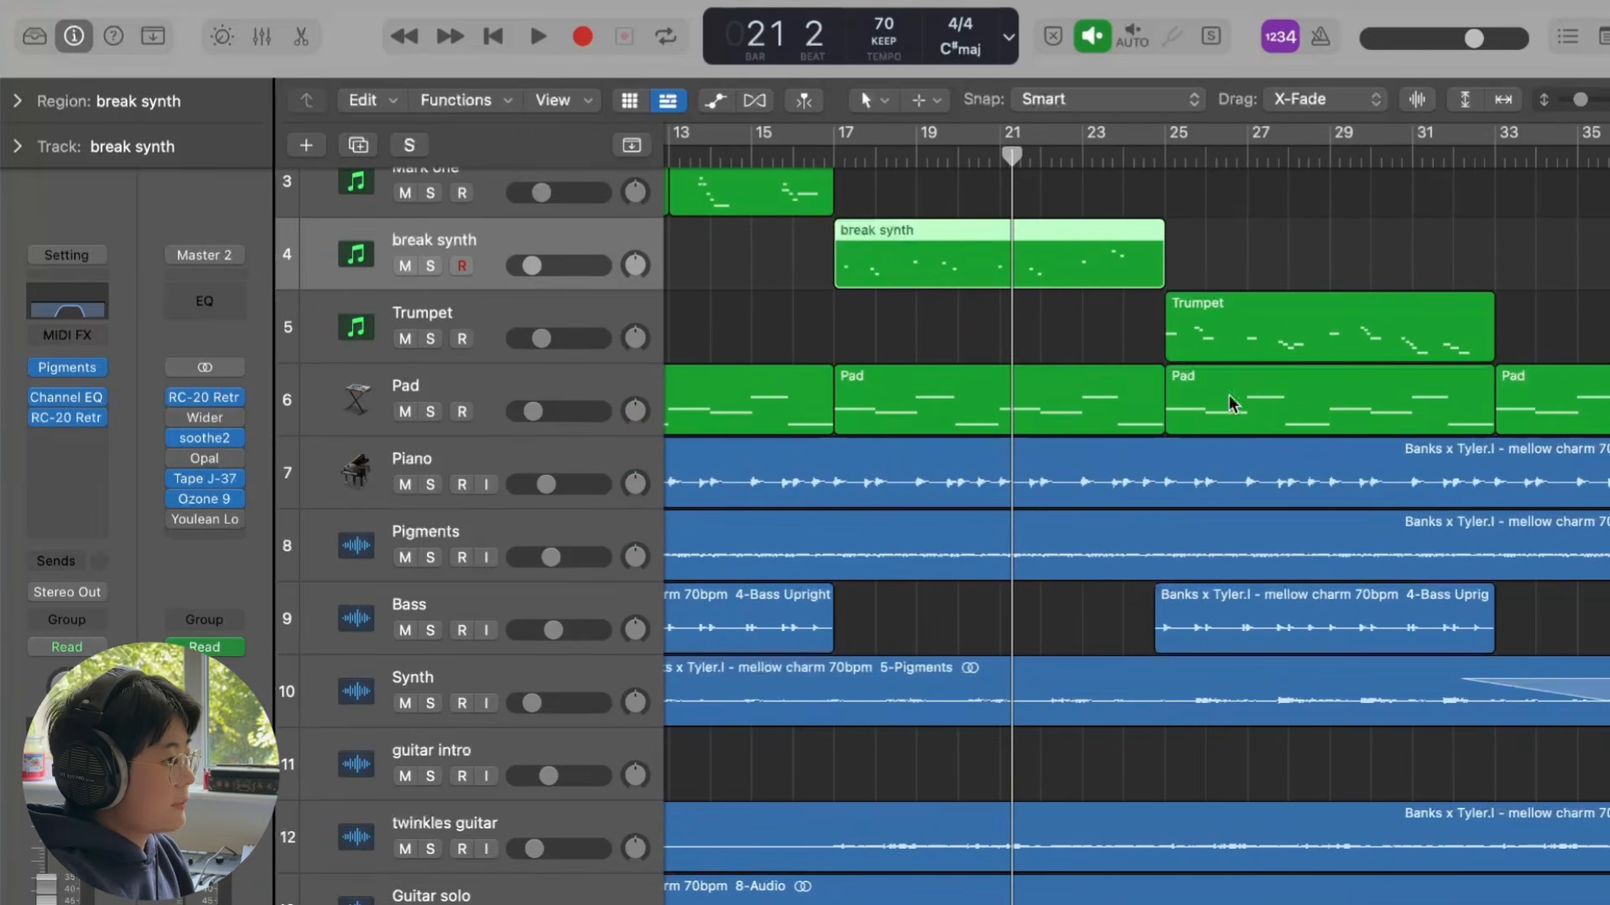
{"action": "scroll", "coordinate": [1115, 450], "scroll_direction": "down", "scroll_amount": 4}
{"action": "scroll", "coordinate": [1008, 389], "scroll_direction": "up", "scroll_amount": 6}
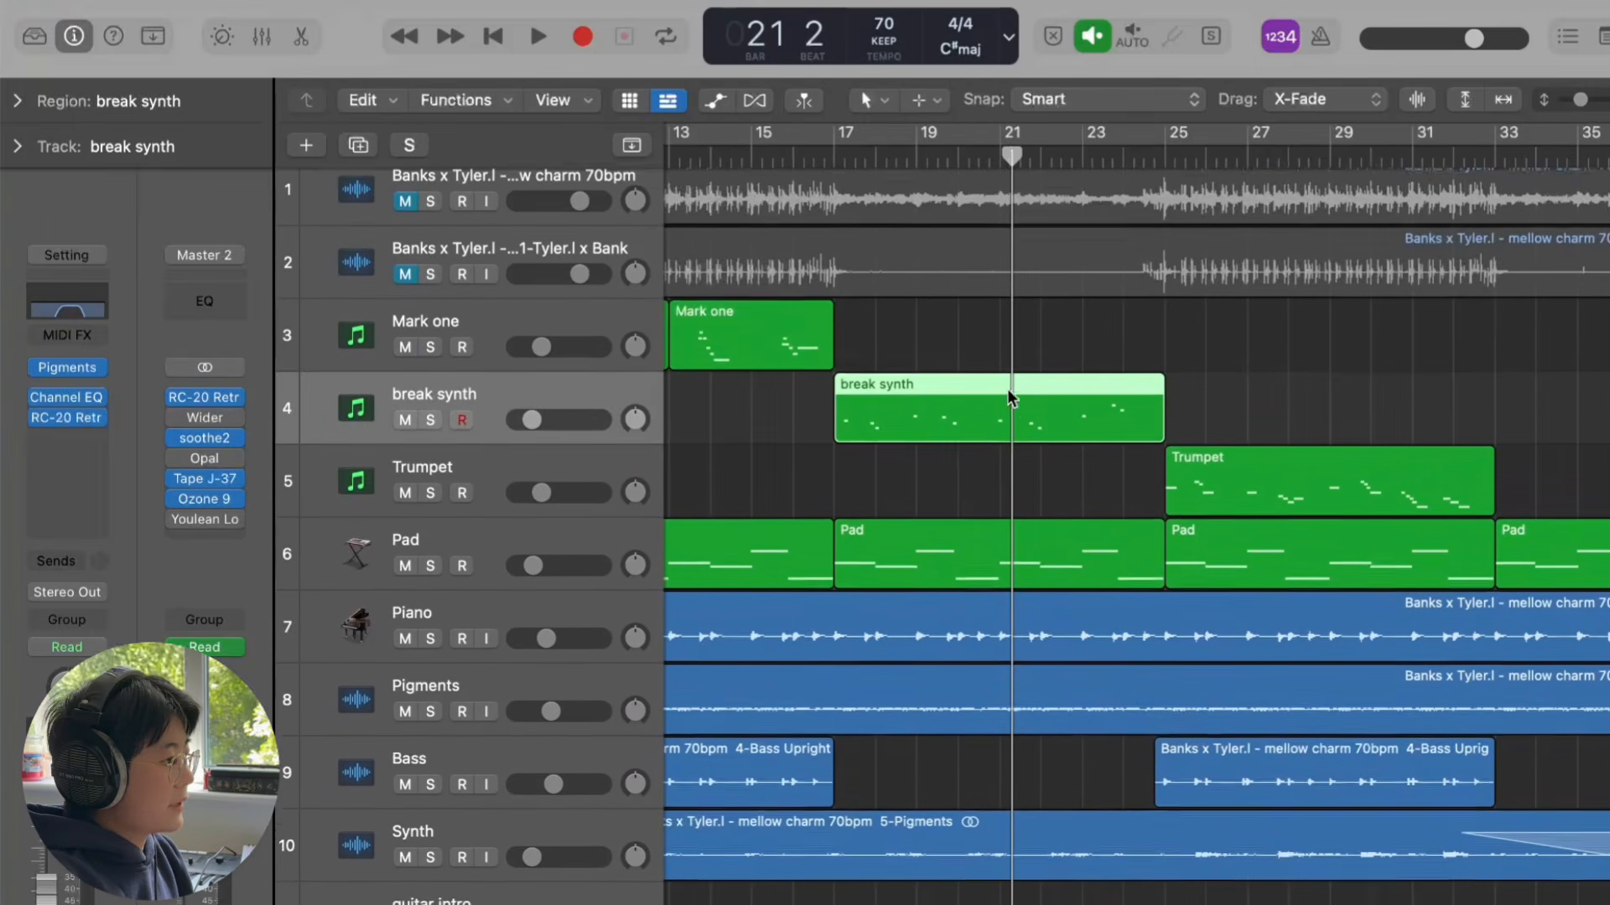
{"action": "scroll", "coordinate": [1007, 390], "scroll_direction": "right", "scroll_amount": 4}
{"action": "left_click", "coordinate": [1038, 157]}
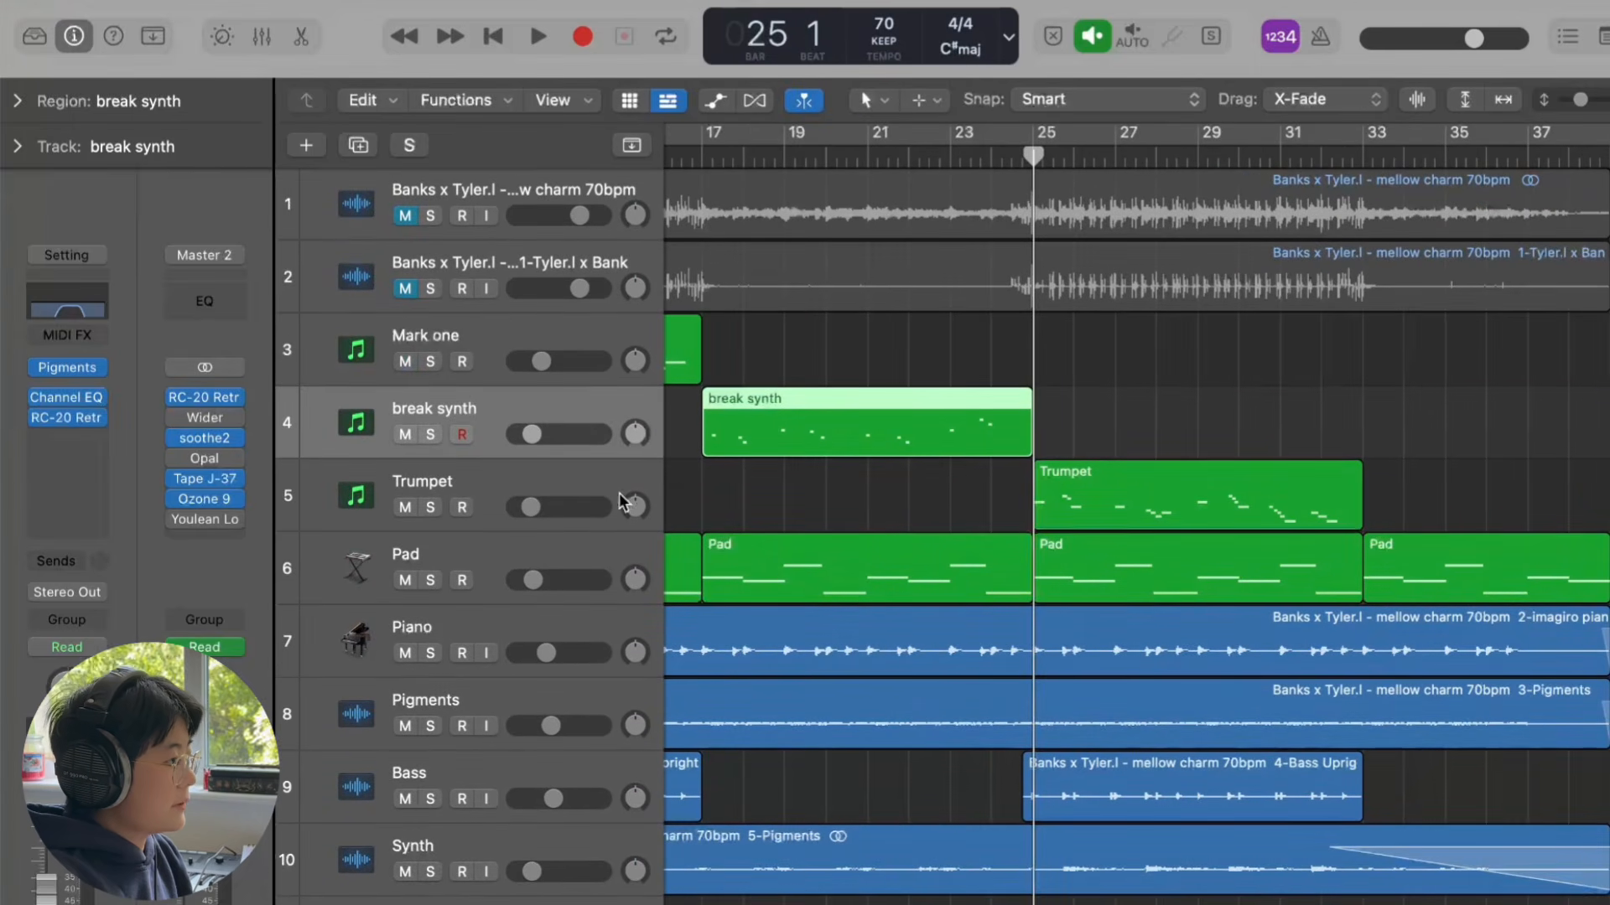
Step: Select the Trumpet region and look over its track's Augmented Brass instrument and Channel EQ settings
{"action": "left_click", "coordinate": [1133, 482]}
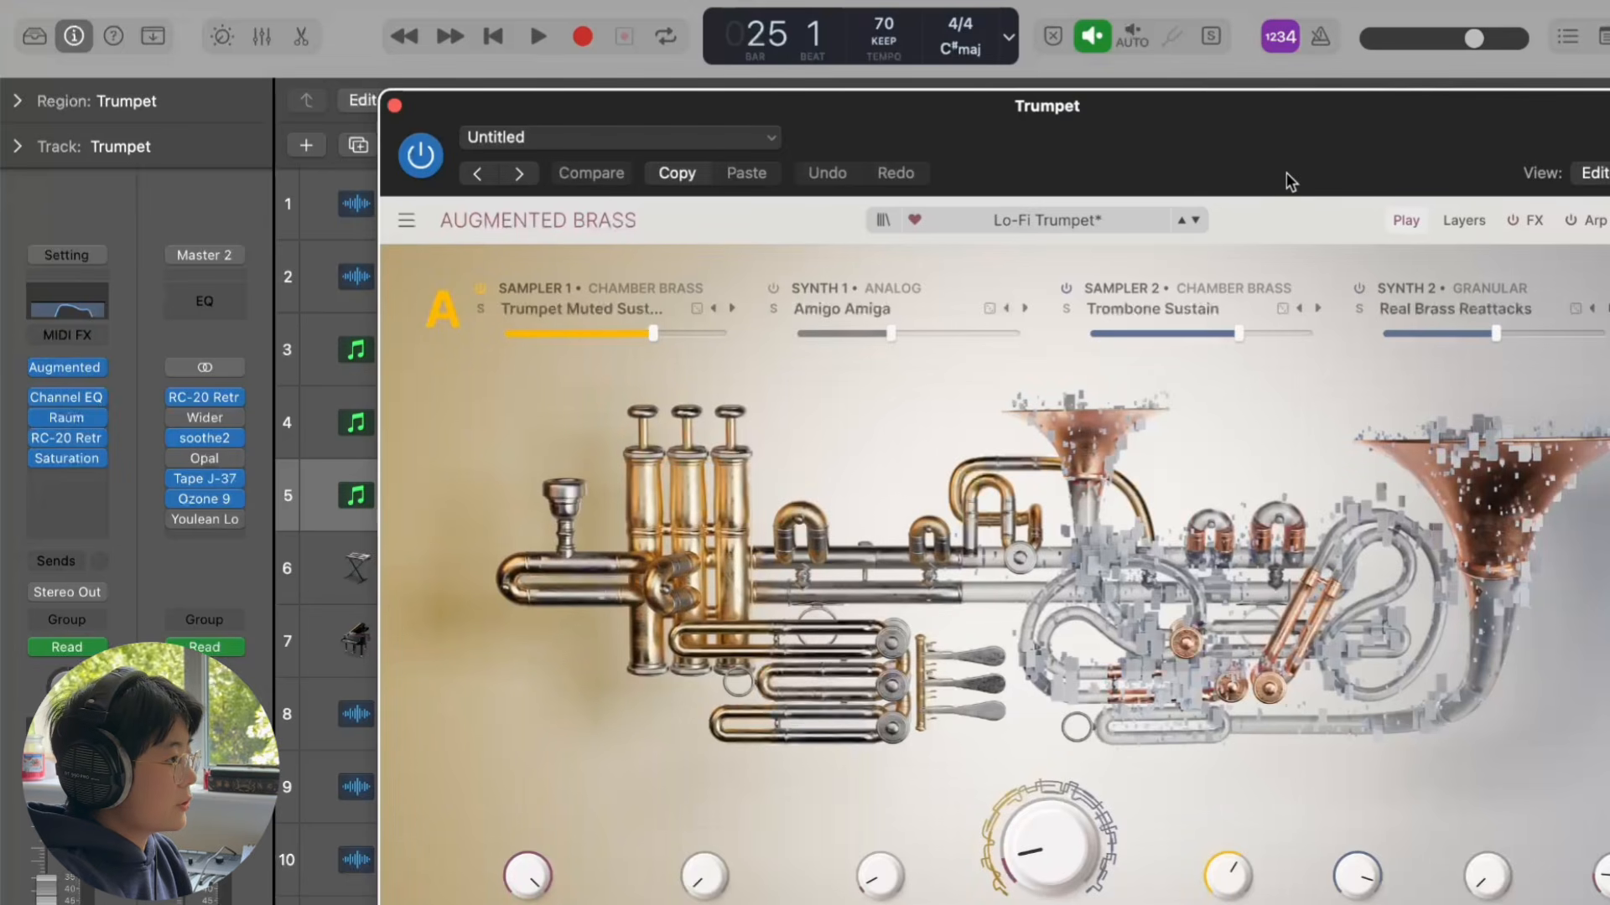
{"action": "left_click_drag", "start_coordinate": [1286, 172], "coordinate": [1140, 64]}
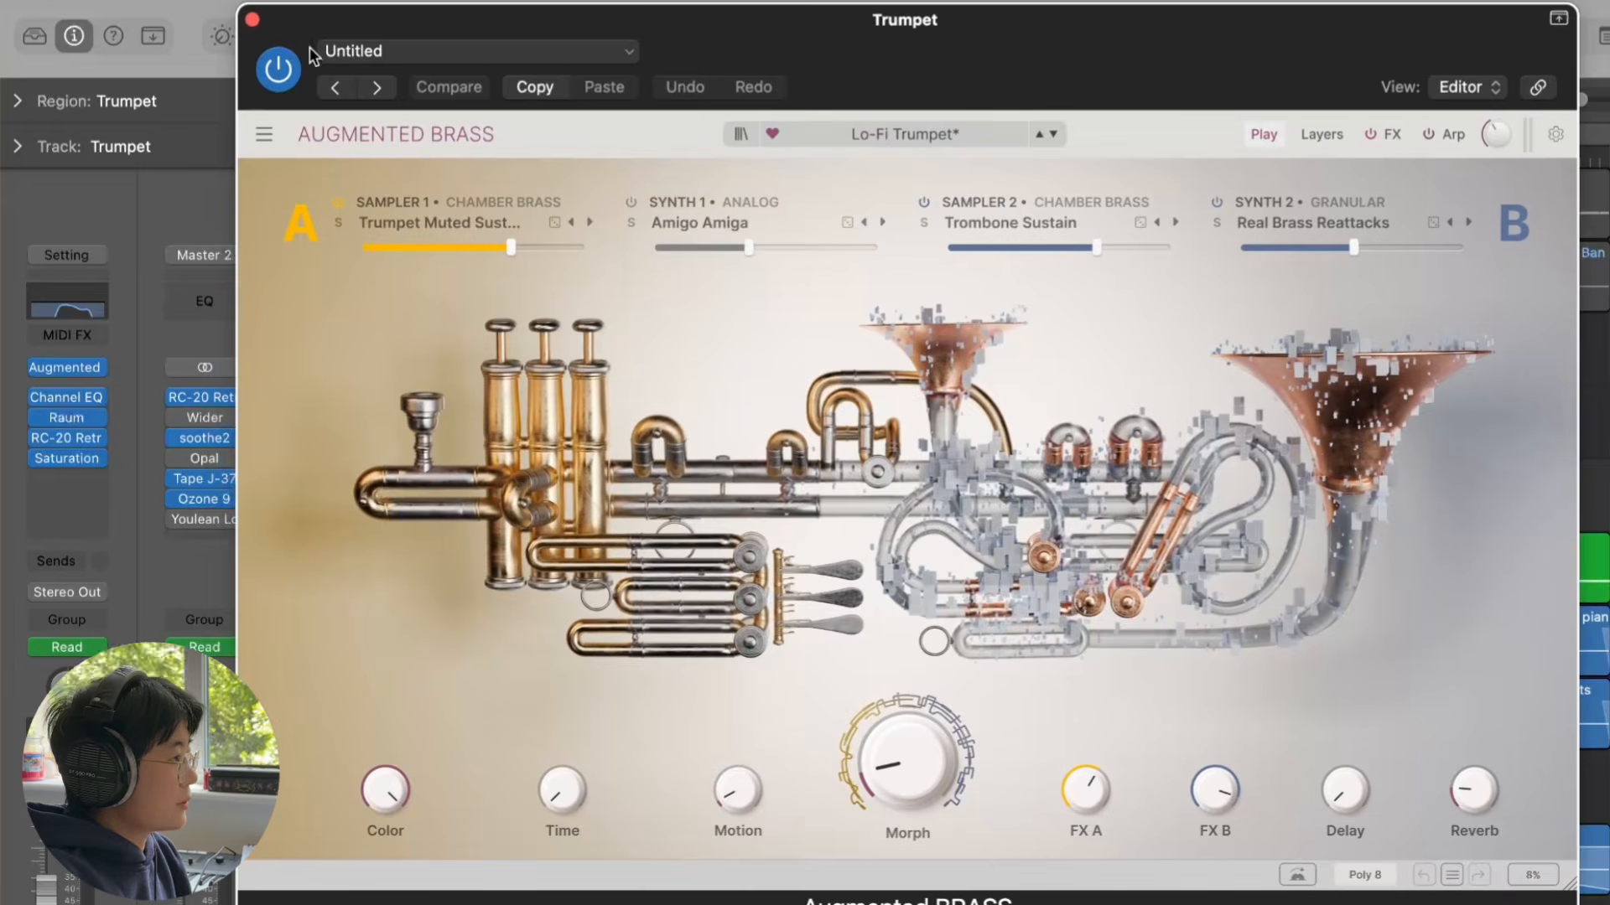
{"action": "left_click", "coordinate": [253, 19]}
{"action": "left_click", "coordinate": [66, 397]}
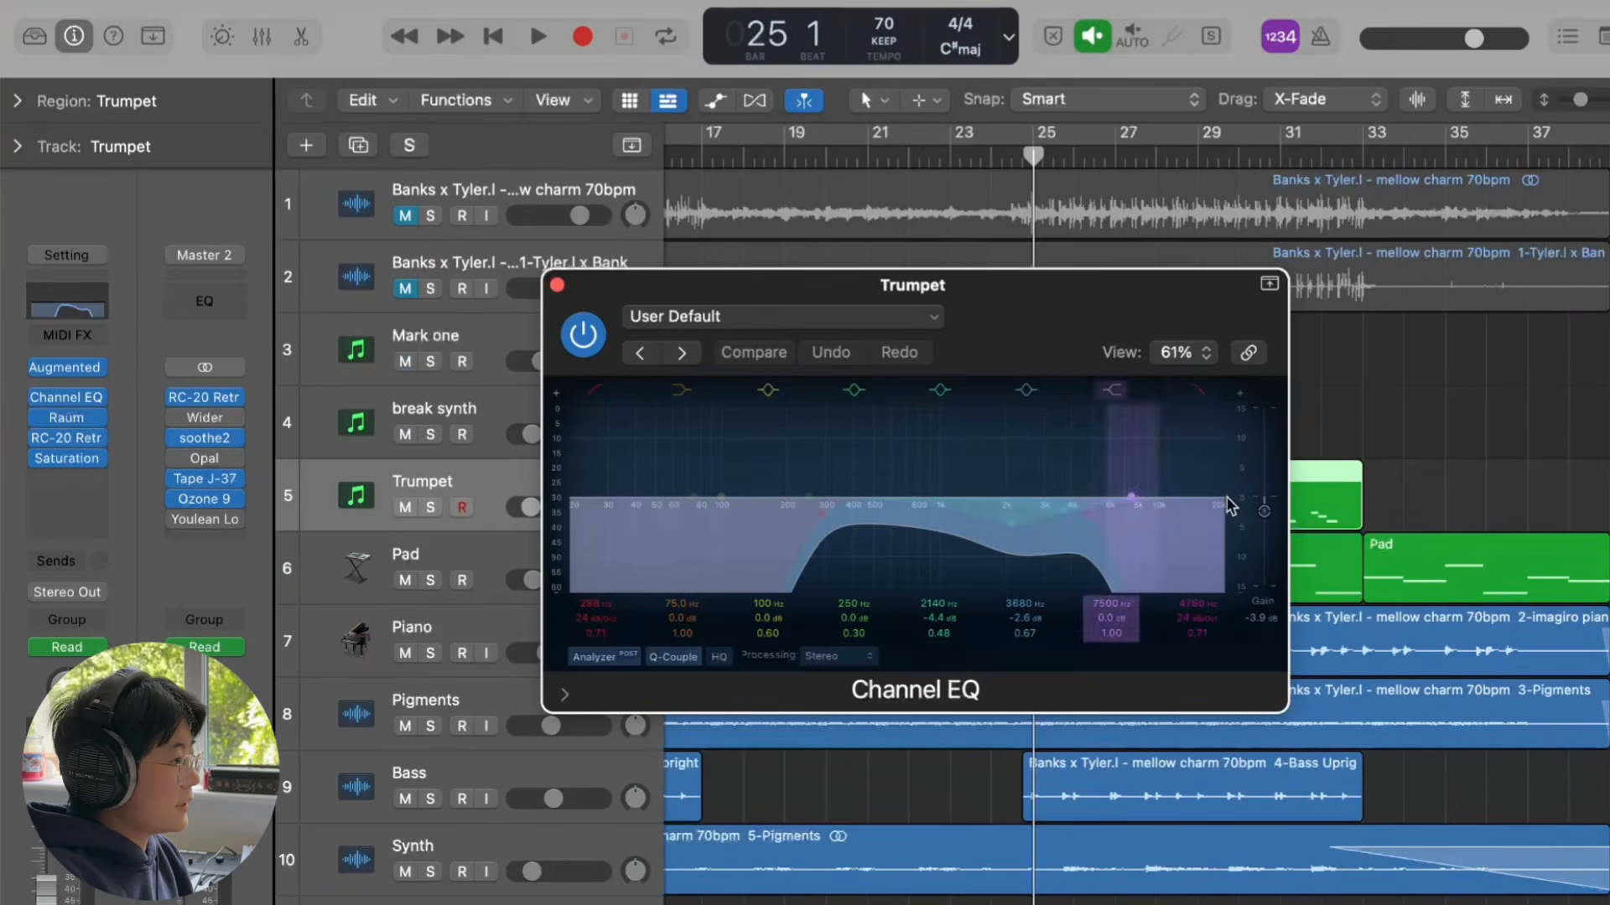
{"action": "left_click", "coordinate": [557, 286]}
Step: Solo the Trumpet track and view its Raum effect
{"action": "left_click", "coordinate": [430, 507]}
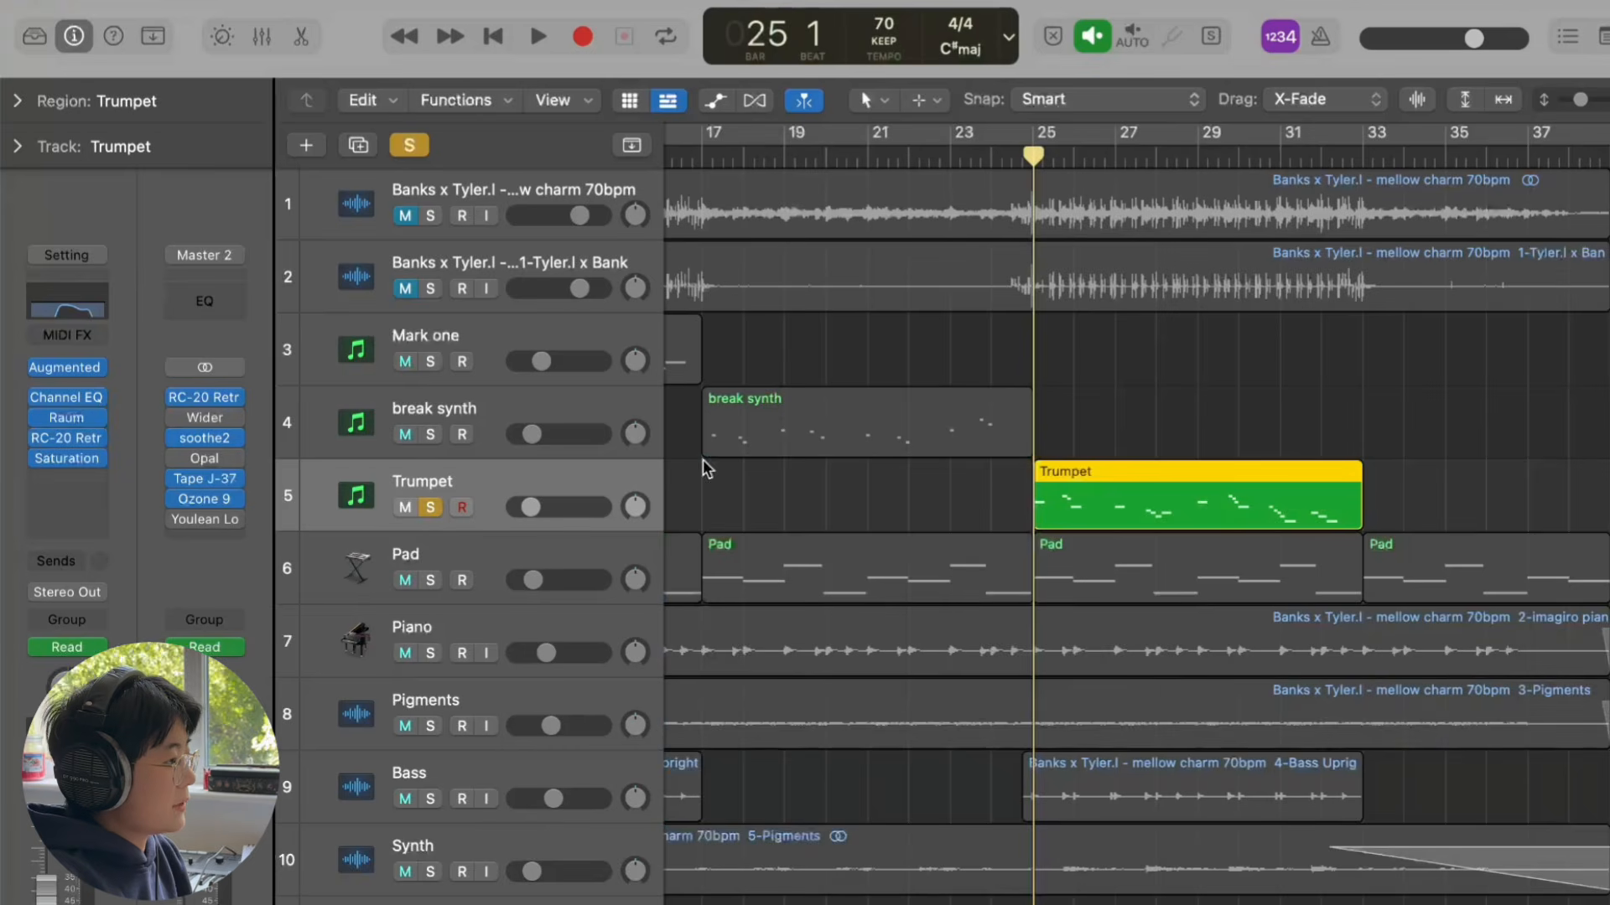
{"action": "key", "text": "super+Right"}
{"action": "key", "text": "super+Right"}
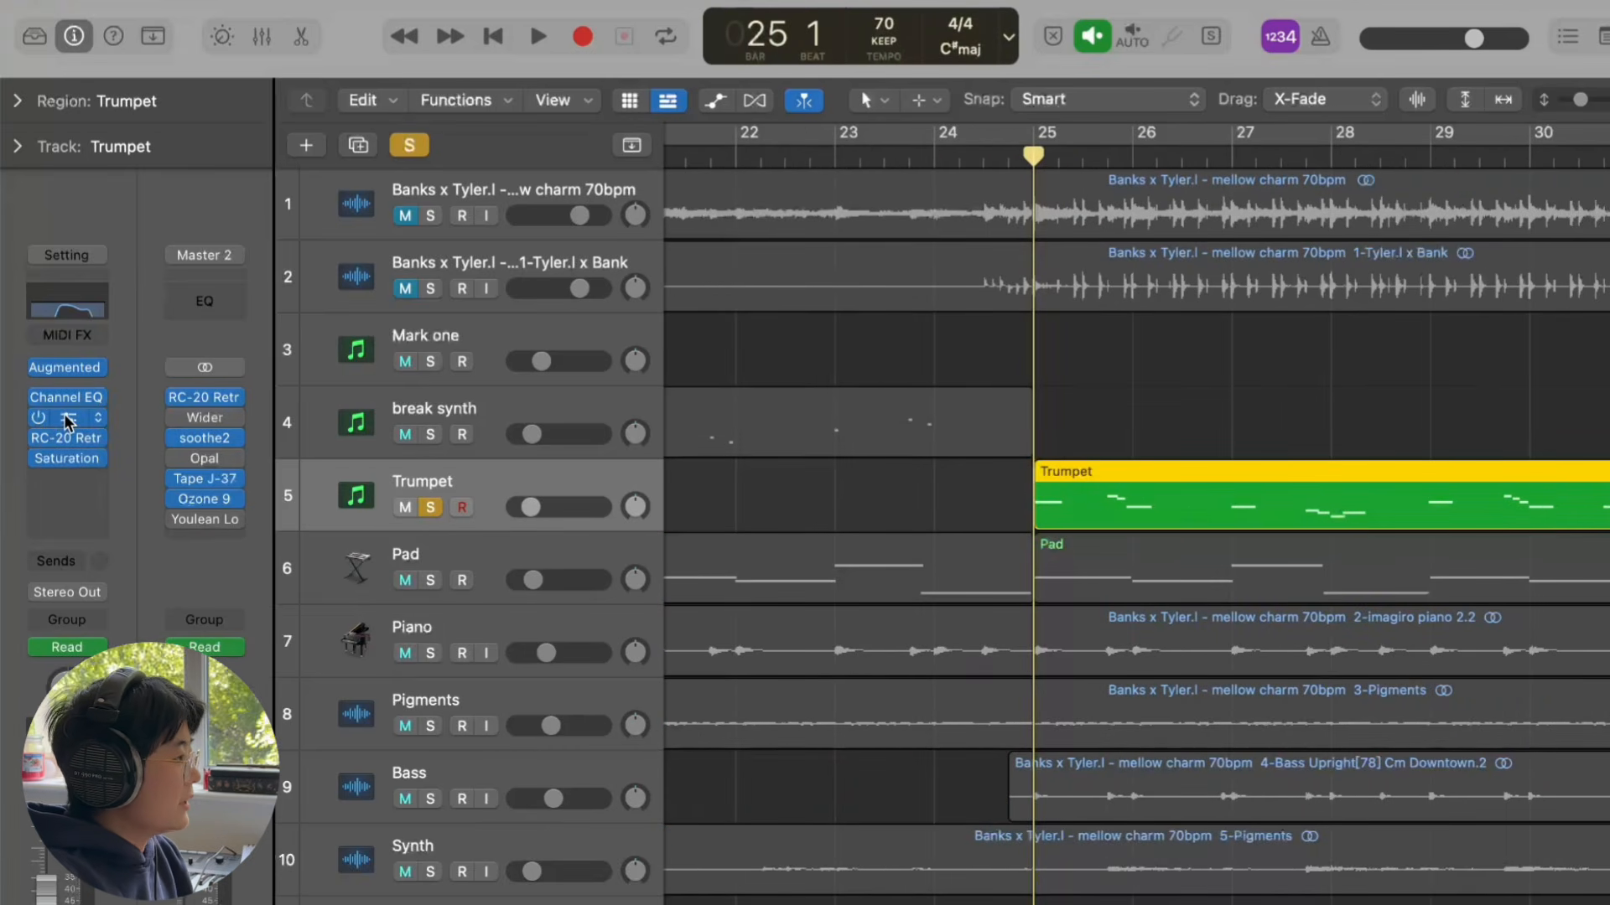
{"action": "left_click", "coordinate": [558, 286]}
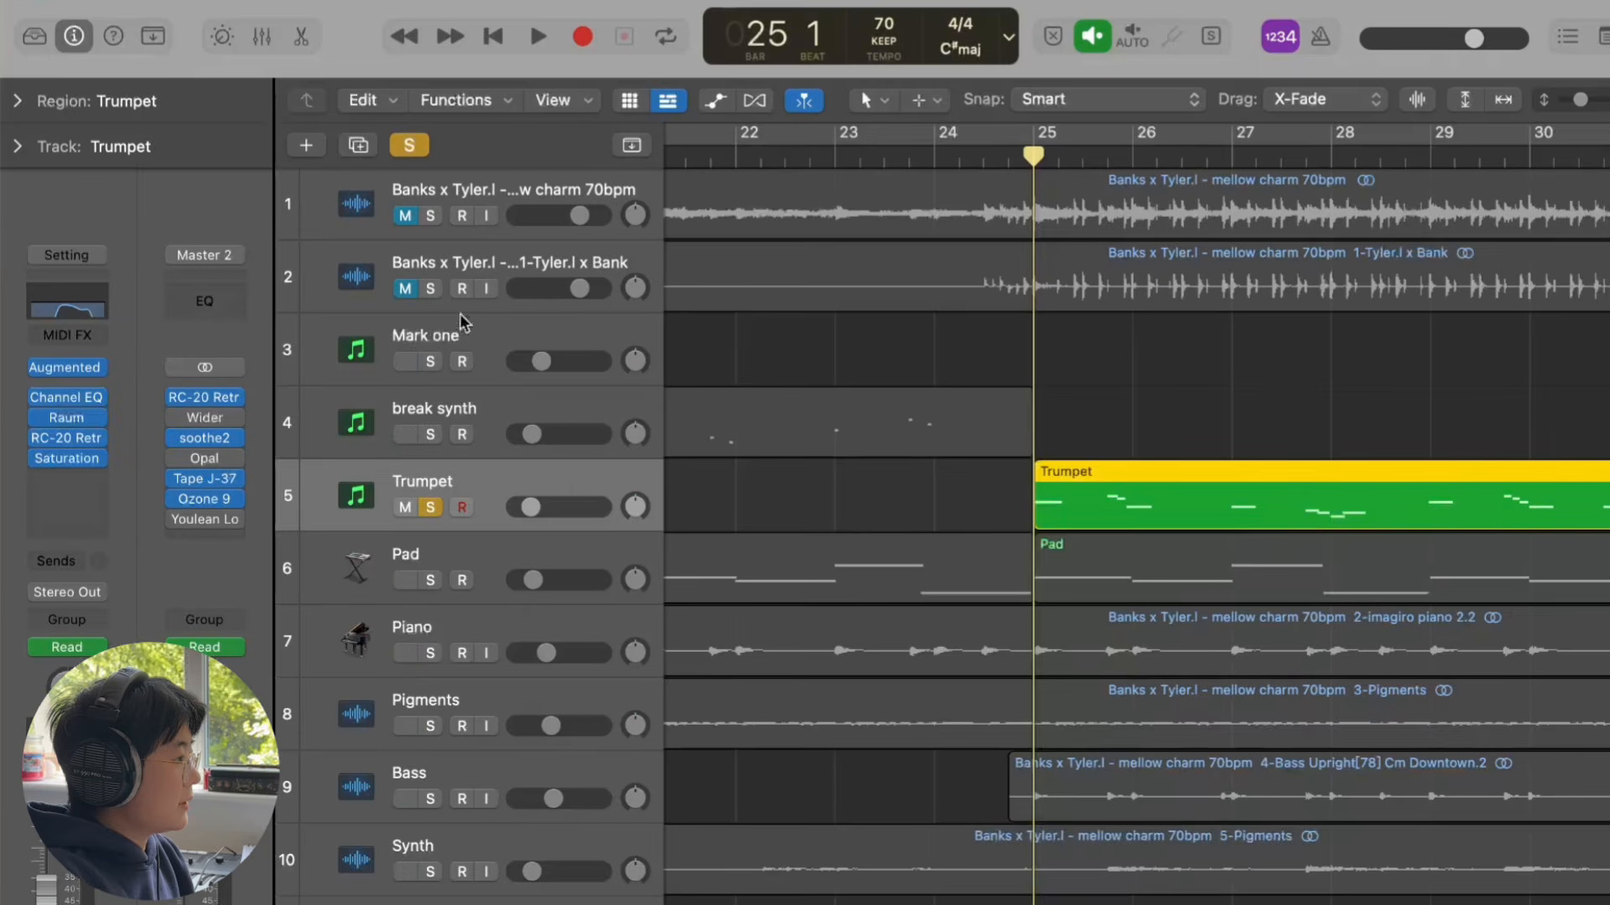
Step: Look over the Trumpet track's RC-20 Retro Color and Saturation Knob settings
{"action": "left_click", "coordinate": [71, 439]}
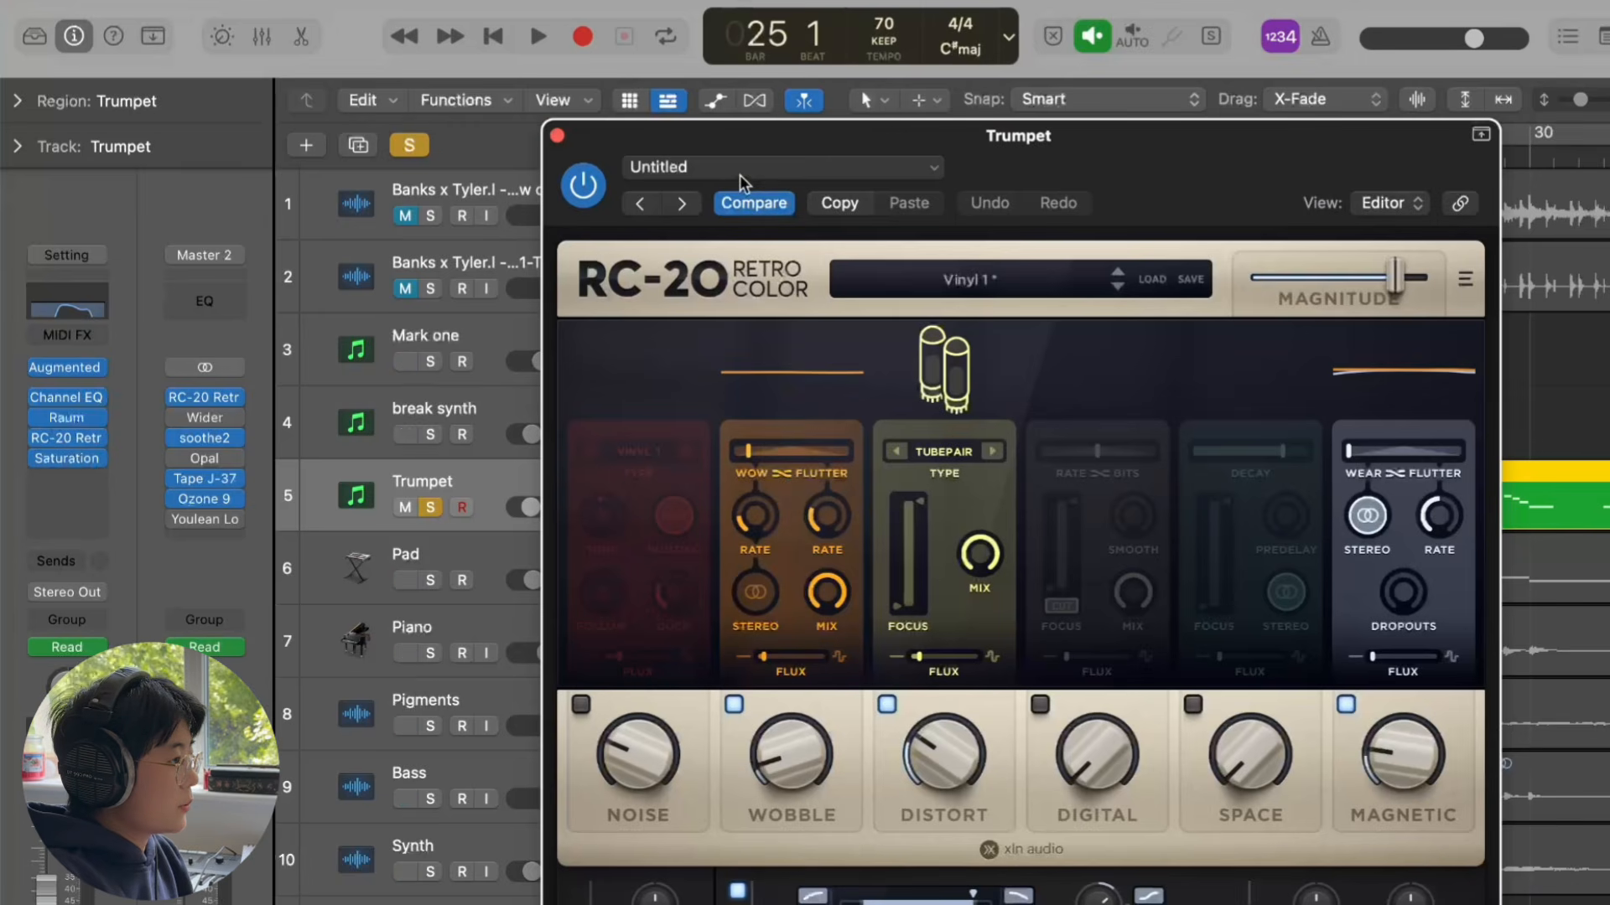
{"action": "left_click_drag", "start_coordinate": [986, 158], "coordinate": [960, 73]}
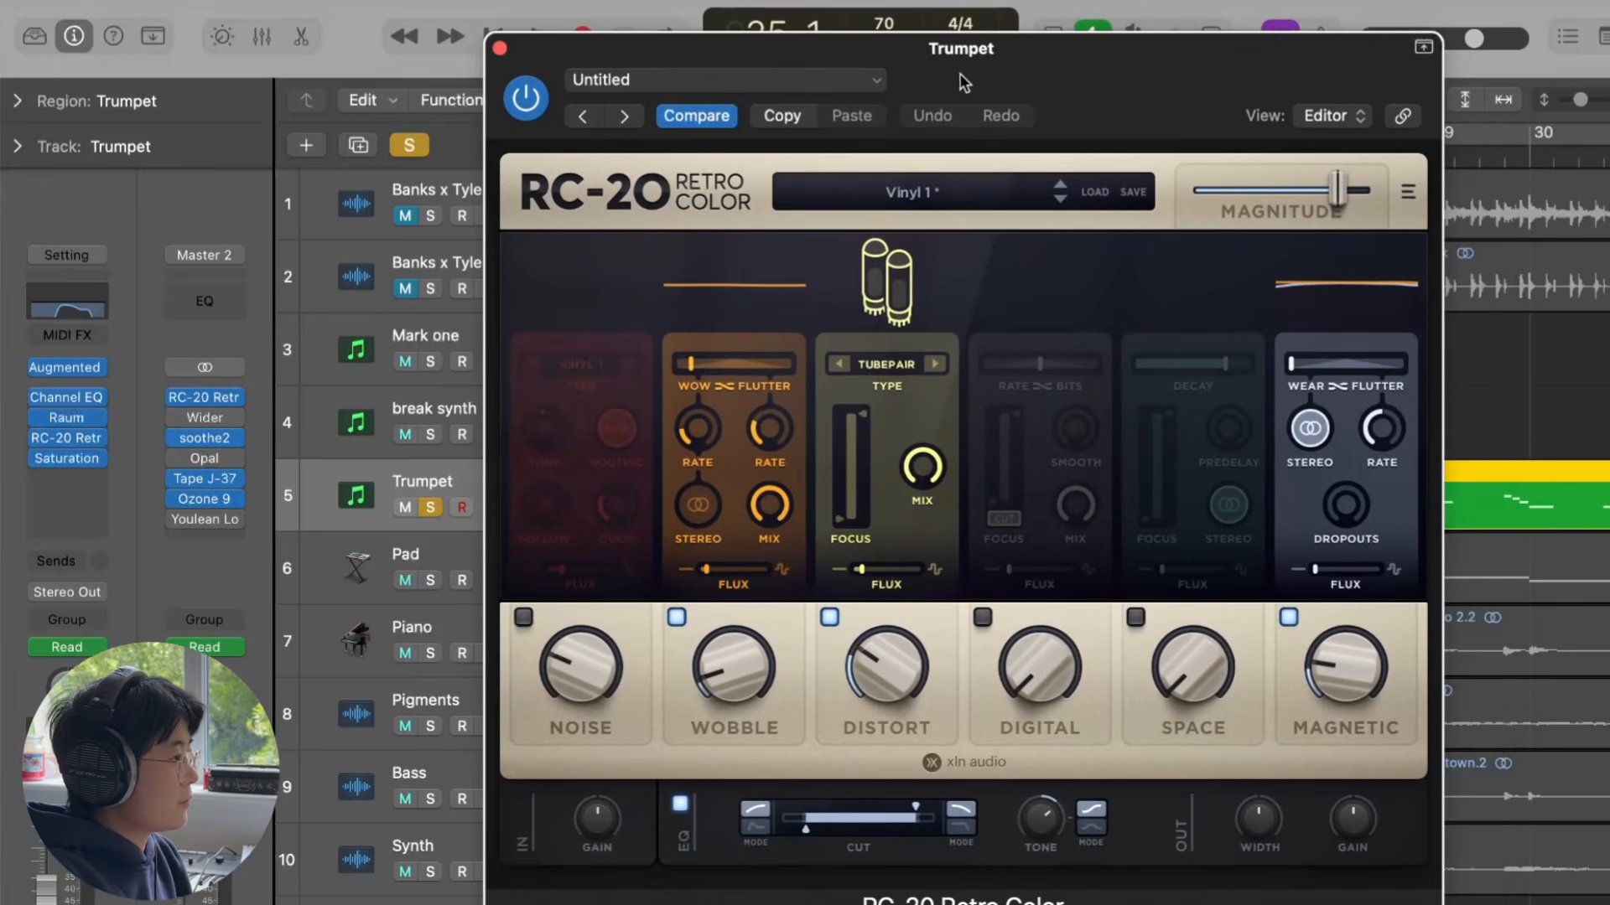
{"action": "left_click", "coordinate": [500, 48]}
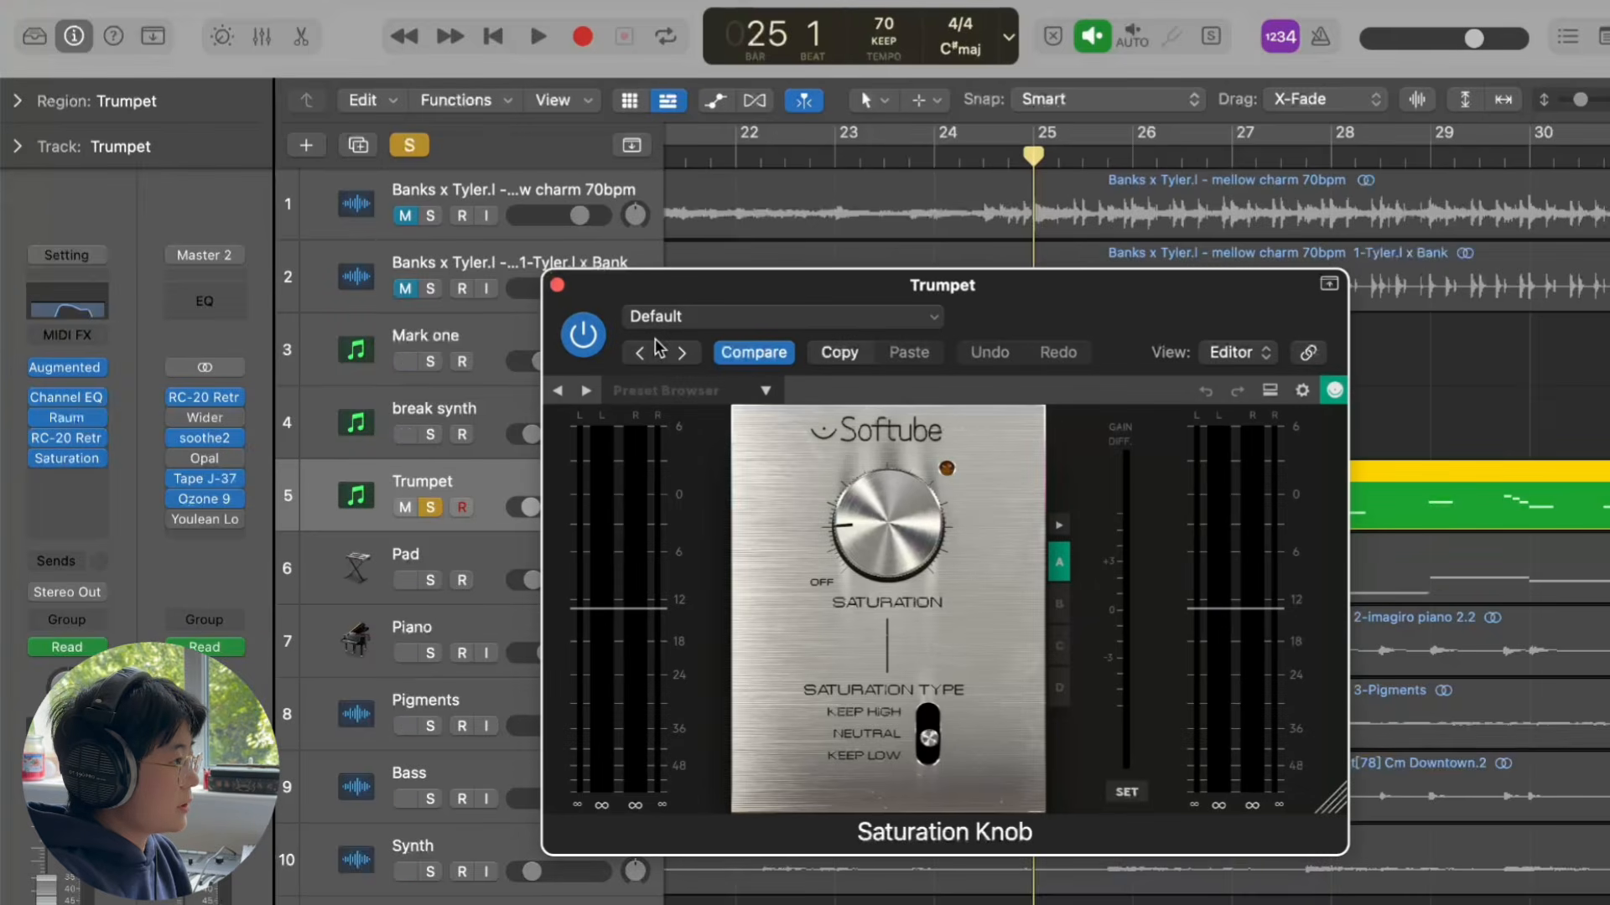
{"action": "left_click", "coordinate": [556, 285]}
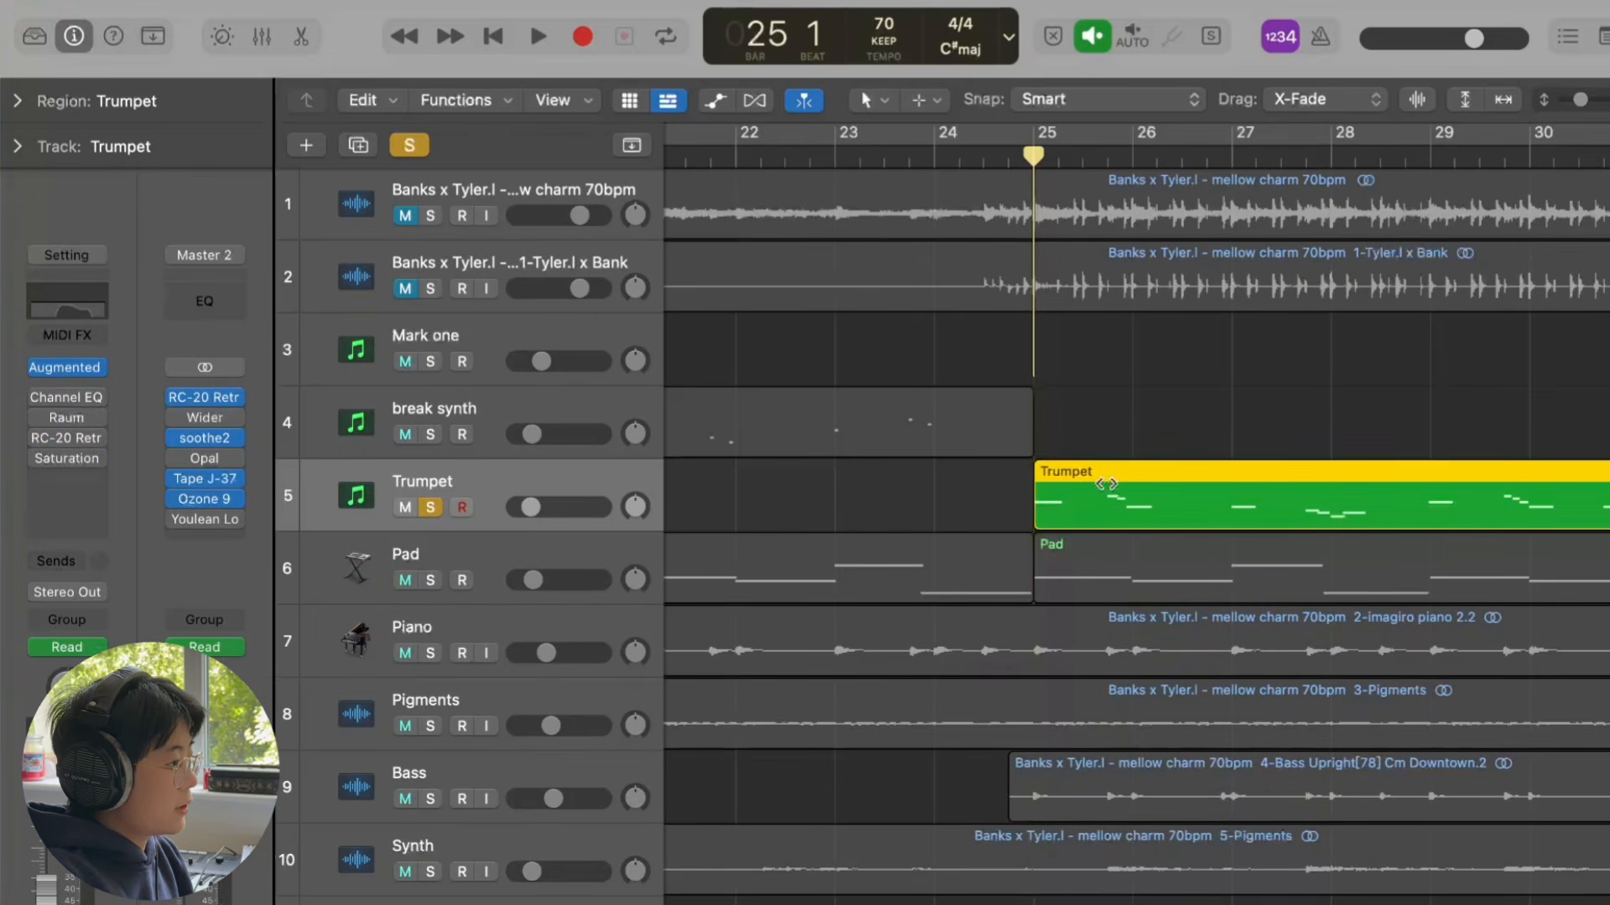
Step: Examine the Trumpet region's notes and Volume automation in the Piano Roll, and close the editor
{"action": "key", "text": "e"}
{"action": "left_click", "coordinate": [553, 868]}
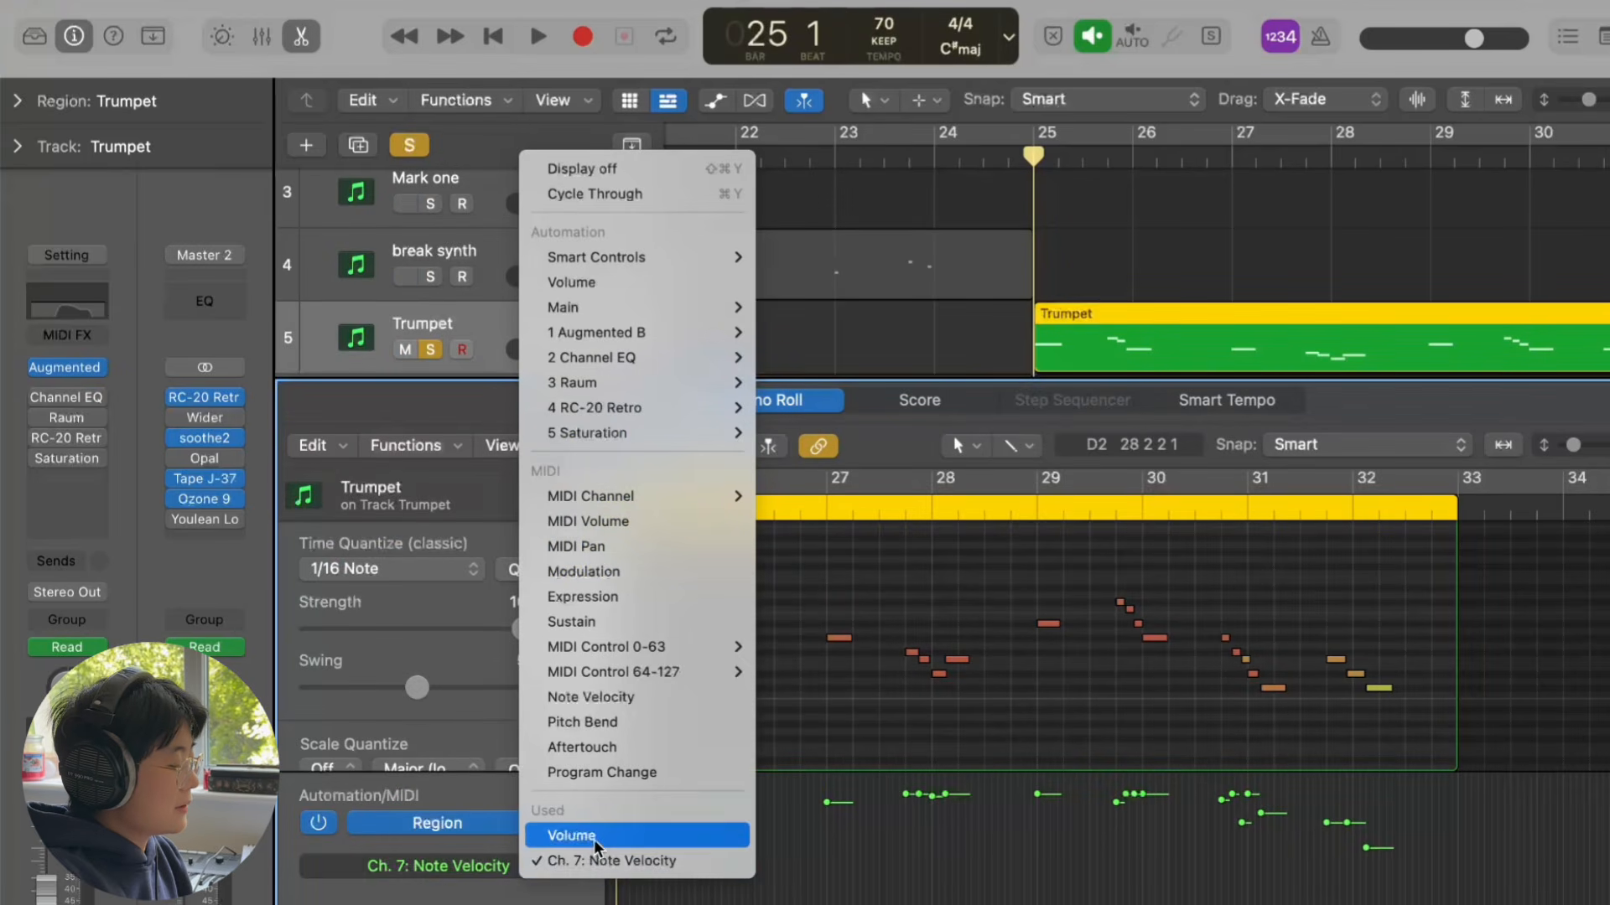
{"action": "left_click", "coordinate": [575, 830]}
{"action": "key", "text": "super+Right"}
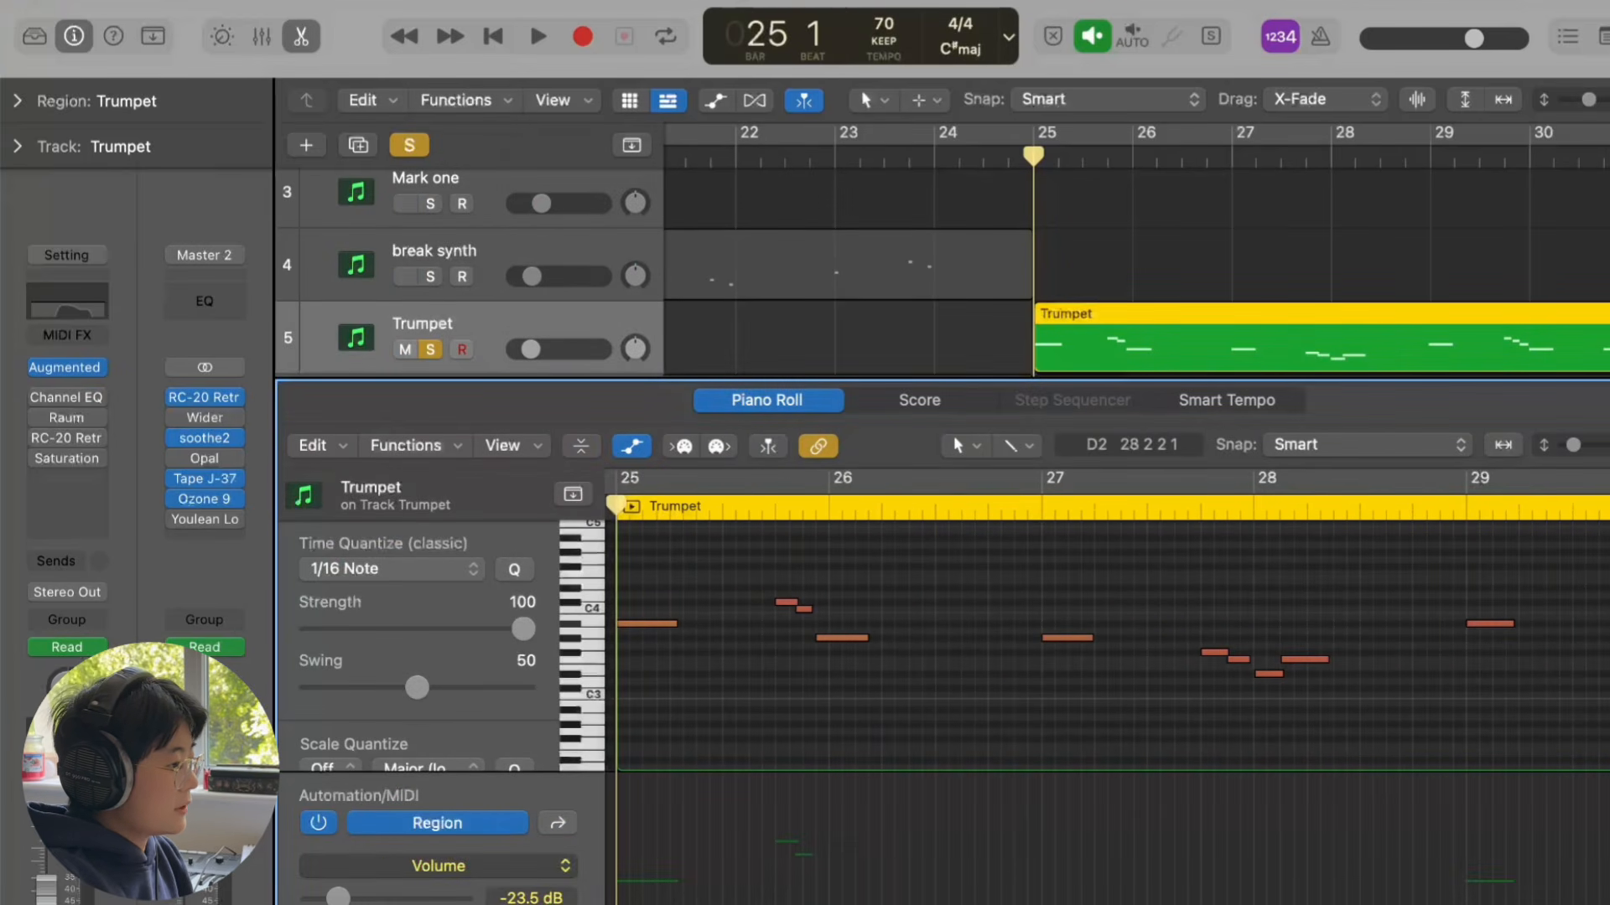
{"action": "key", "text": "super+Left"}
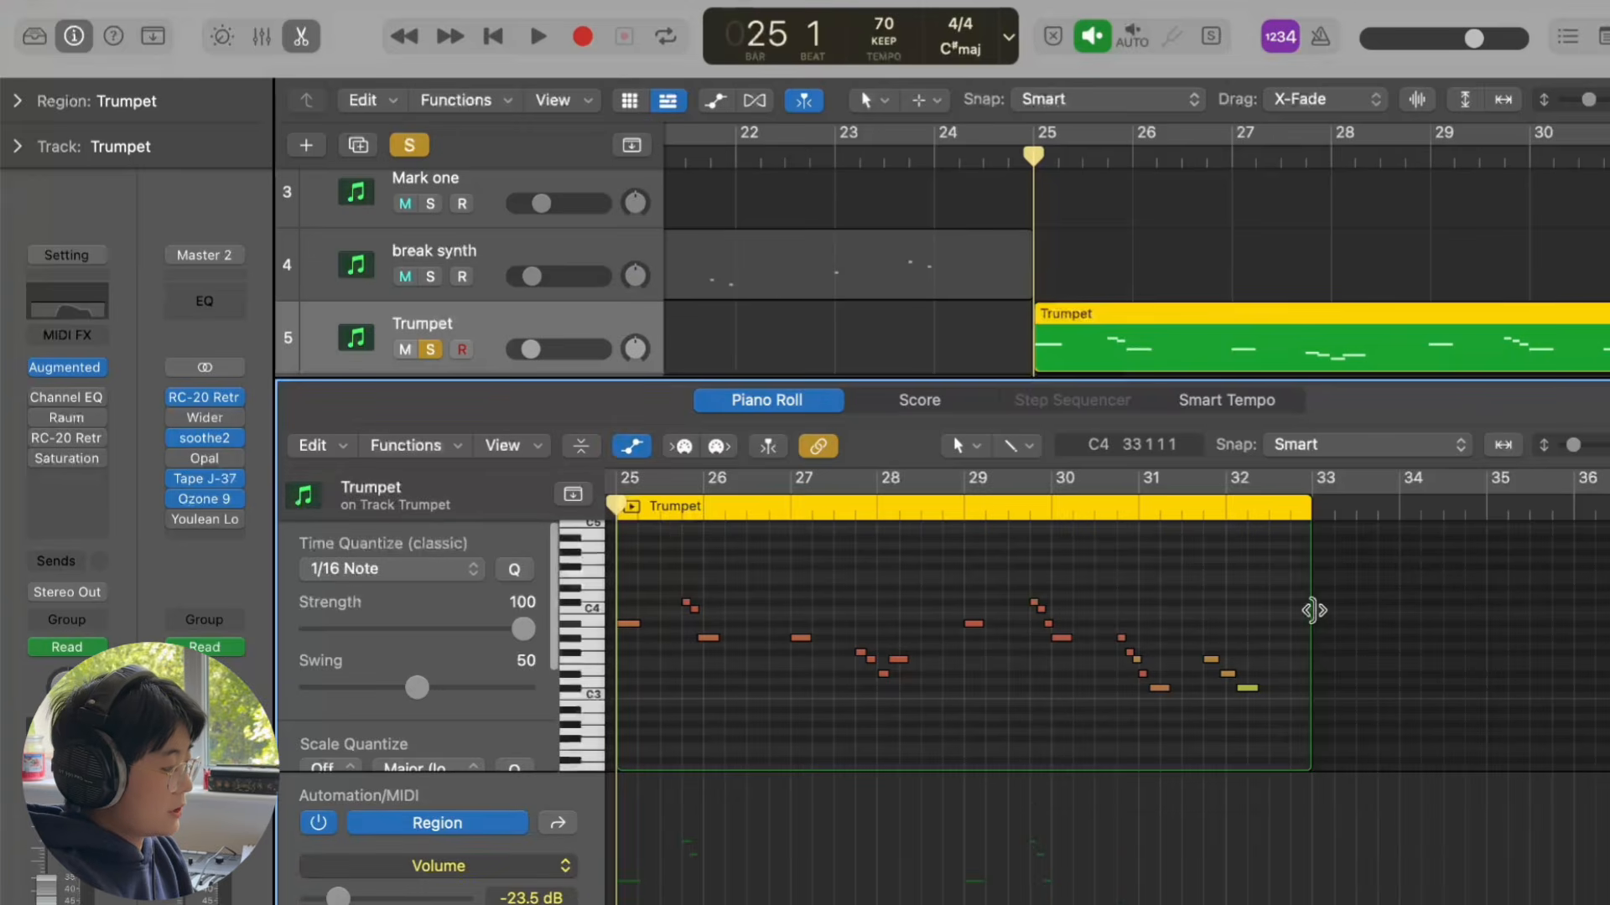
{"action": "key", "text": "p"}
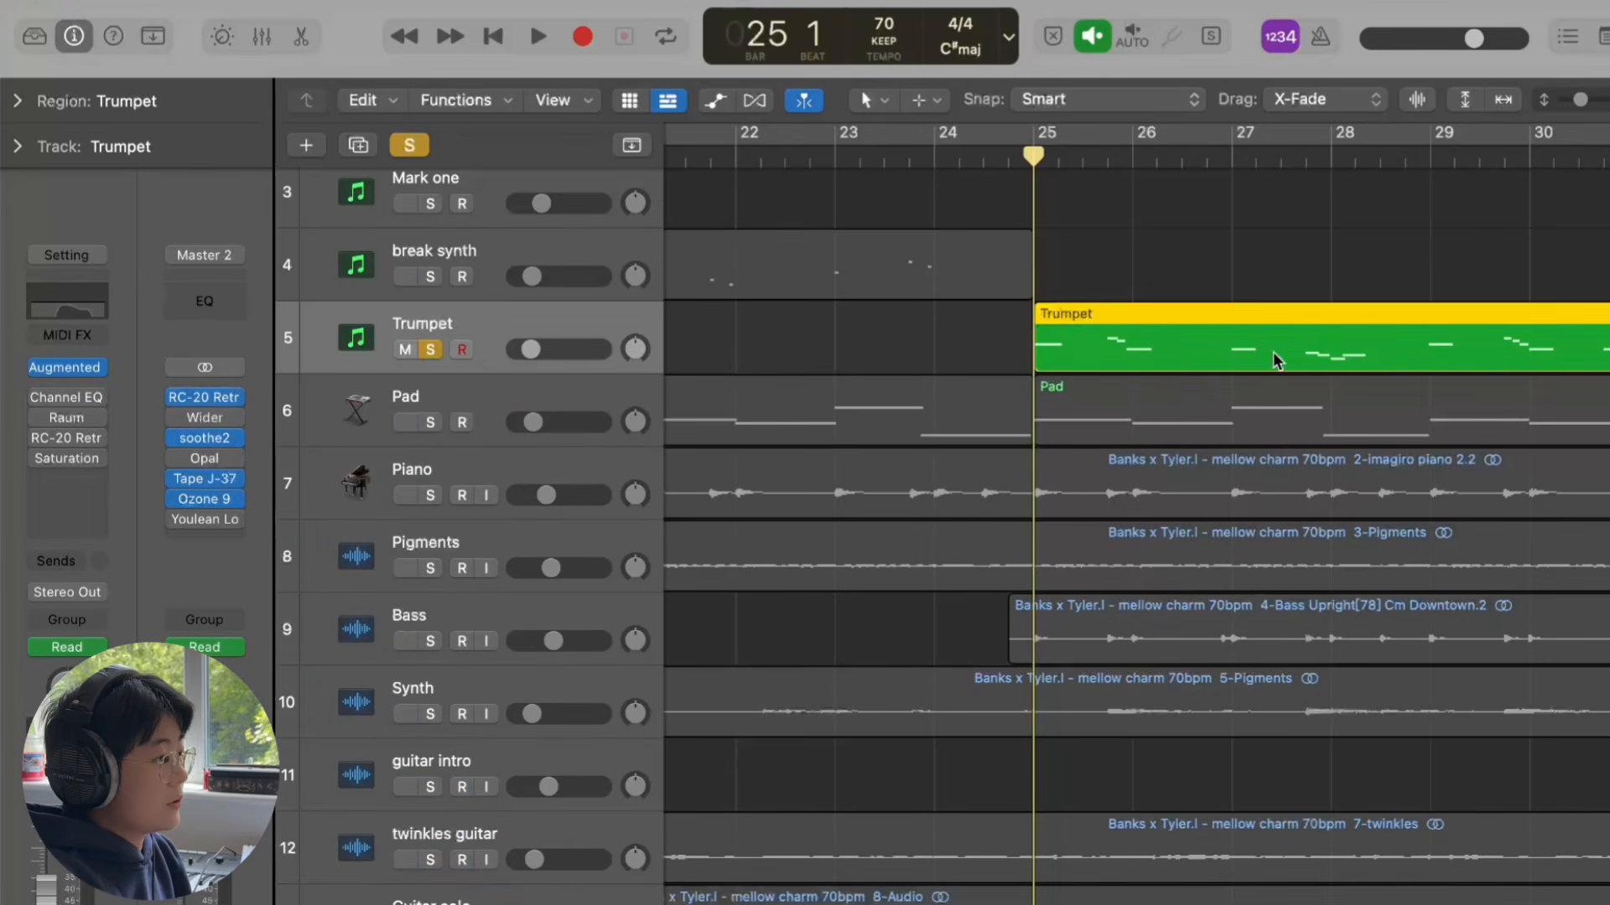
Step: Play the soloed Trumpet from bar 25 to about bar 26 with all four of its effects bypassed
{"action": "key", "text": "space"}
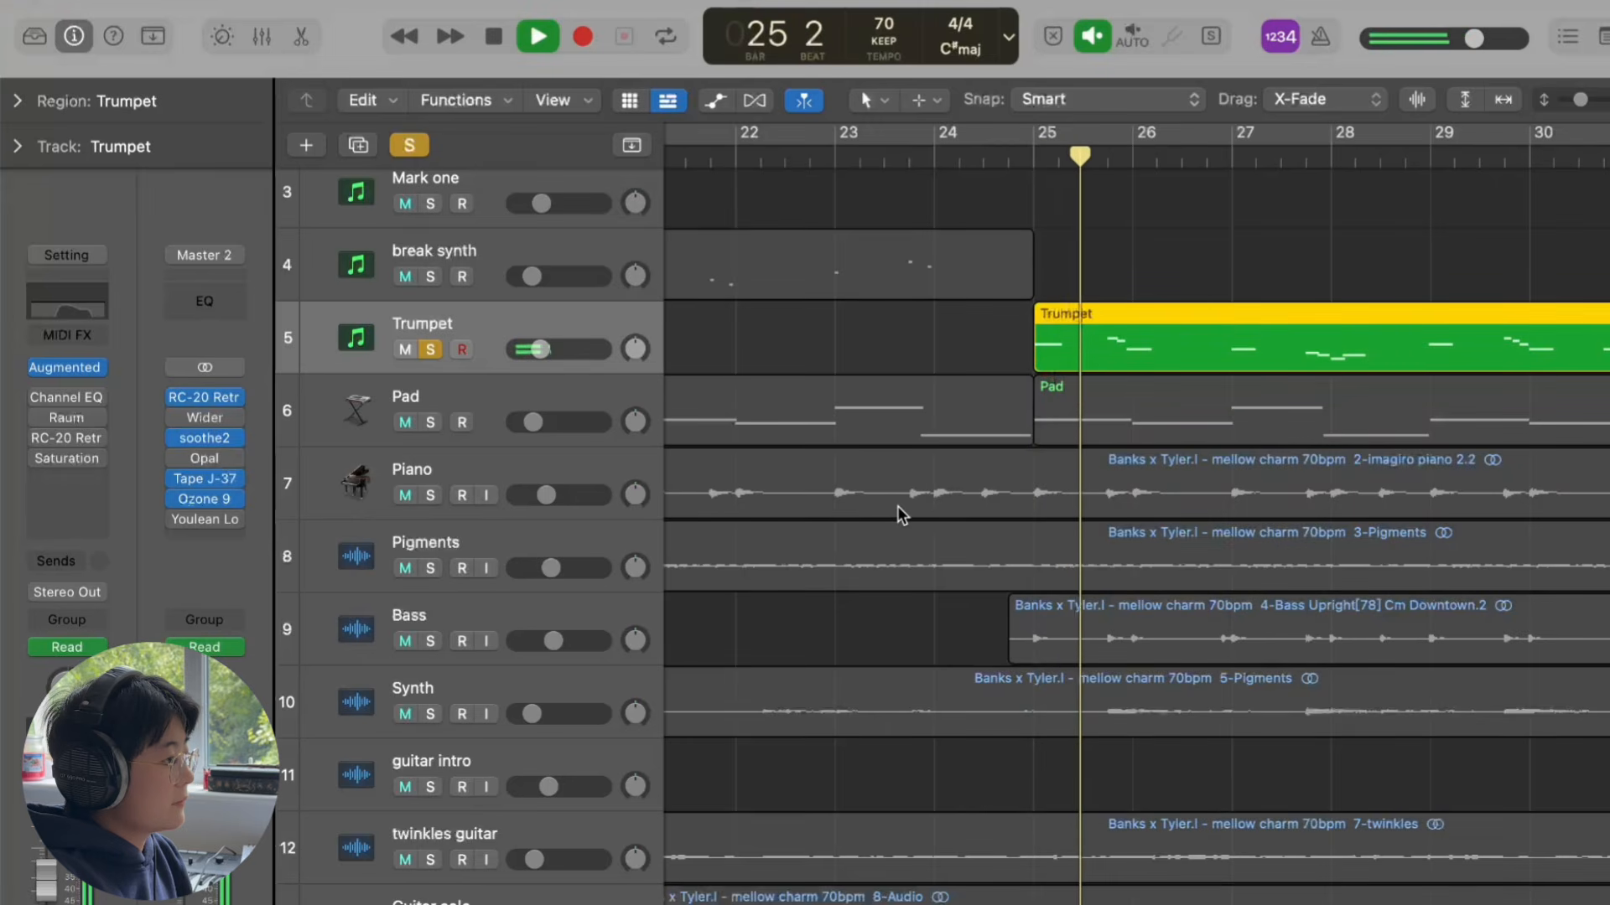
{"action": "scroll", "coordinate": [903, 438], "scroll_direction": "up", "scroll_amount": 2}
{"action": "scroll", "coordinate": [902, 438], "scroll_direction": "up", "scroll_amount": 1}
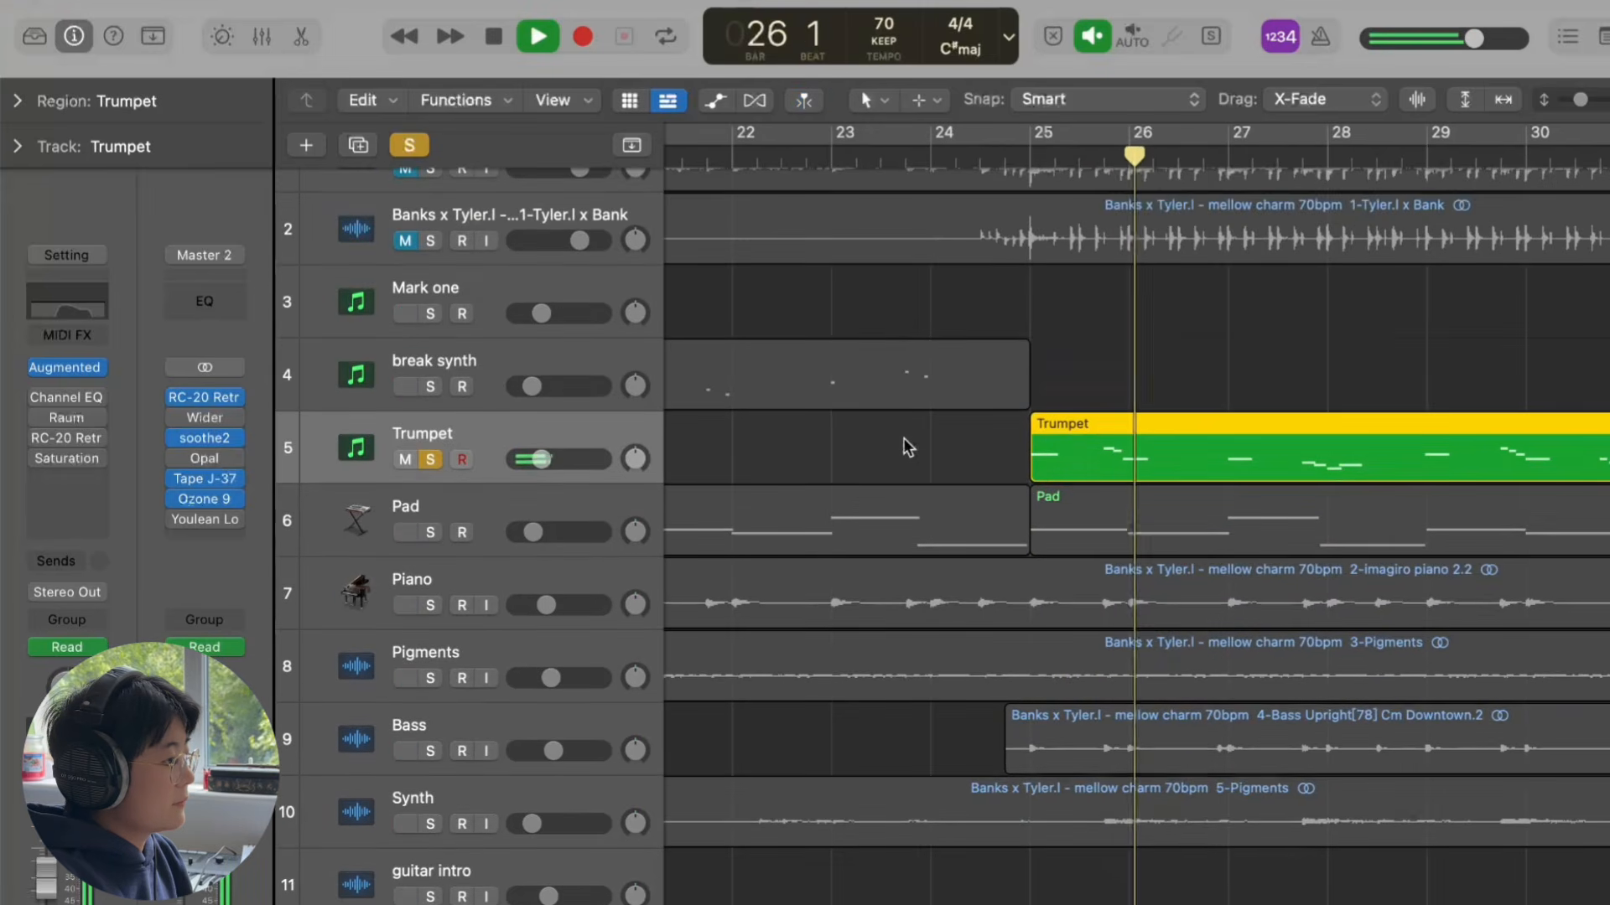
{"action": "key", "text": "space"}
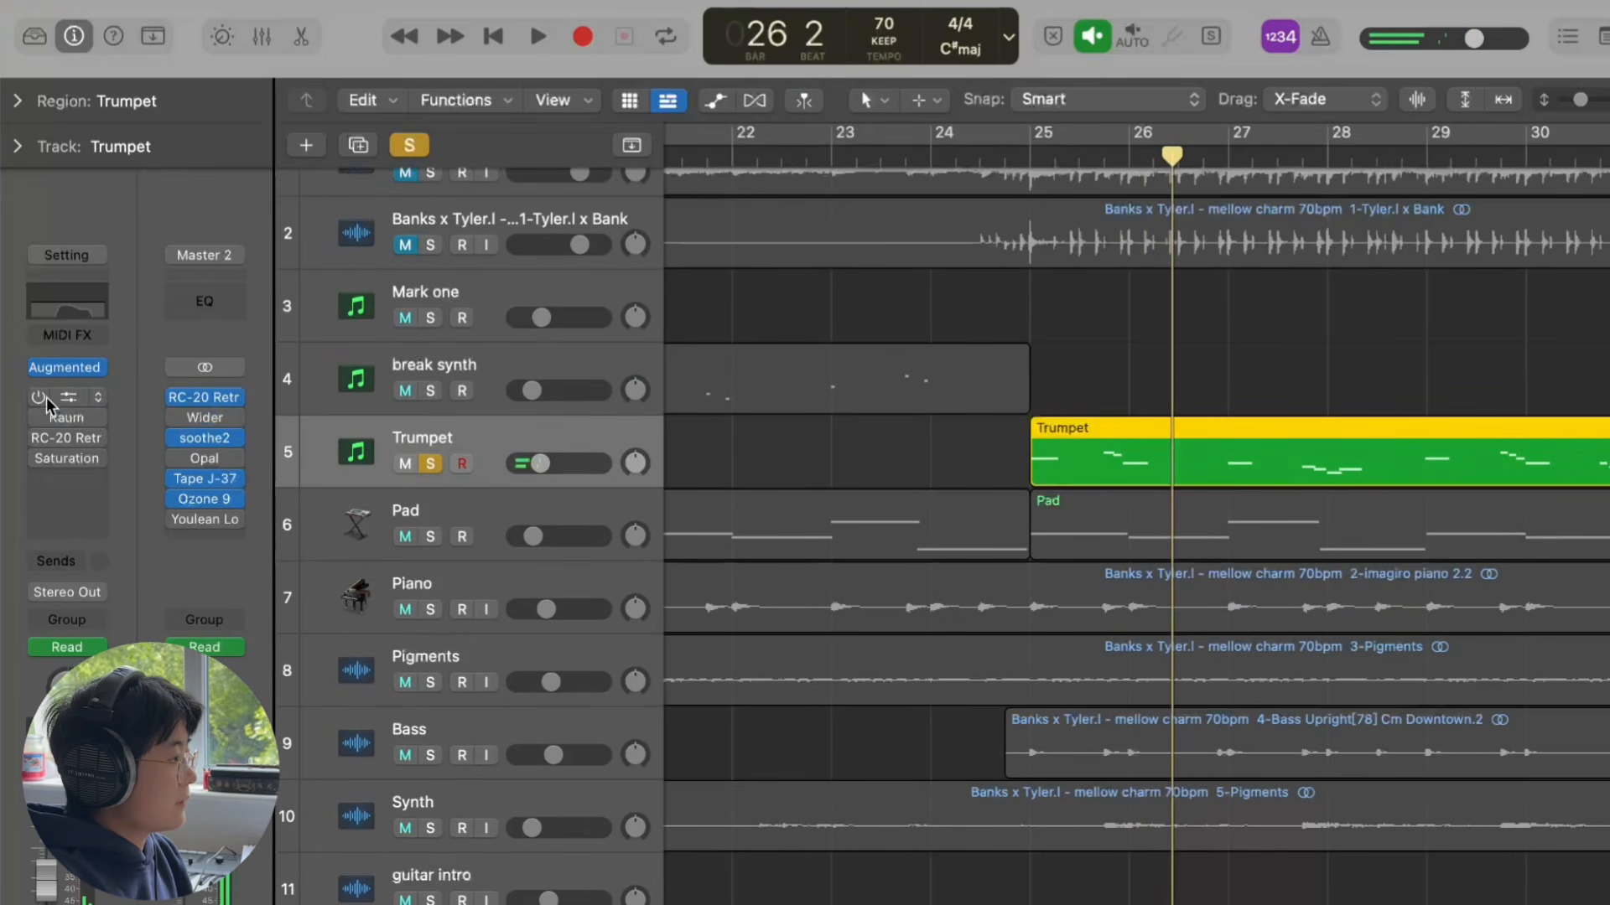
Step: Play the soloed Trumpet again from bar 25 with all four of its effects active
{"action": "left_click", "coordinate": [1030, 172]}
{"action": "key", "text": "space"}
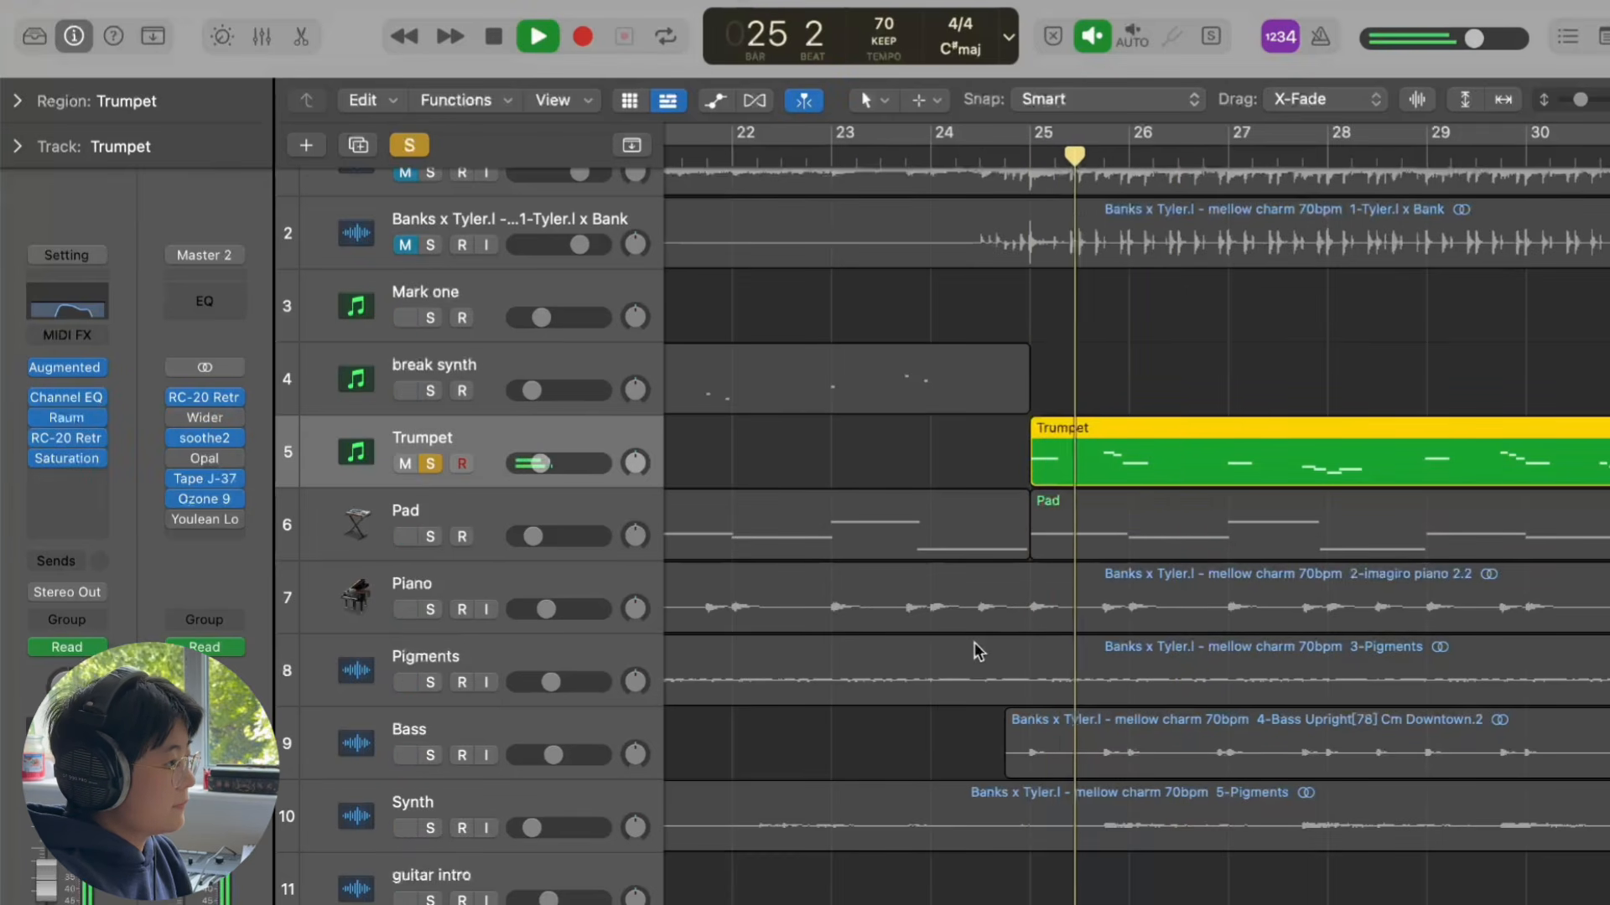
{"action": "scroll", "coordinate": [975, 642], "scroll_direction": "right", "scroll_amount": 3}
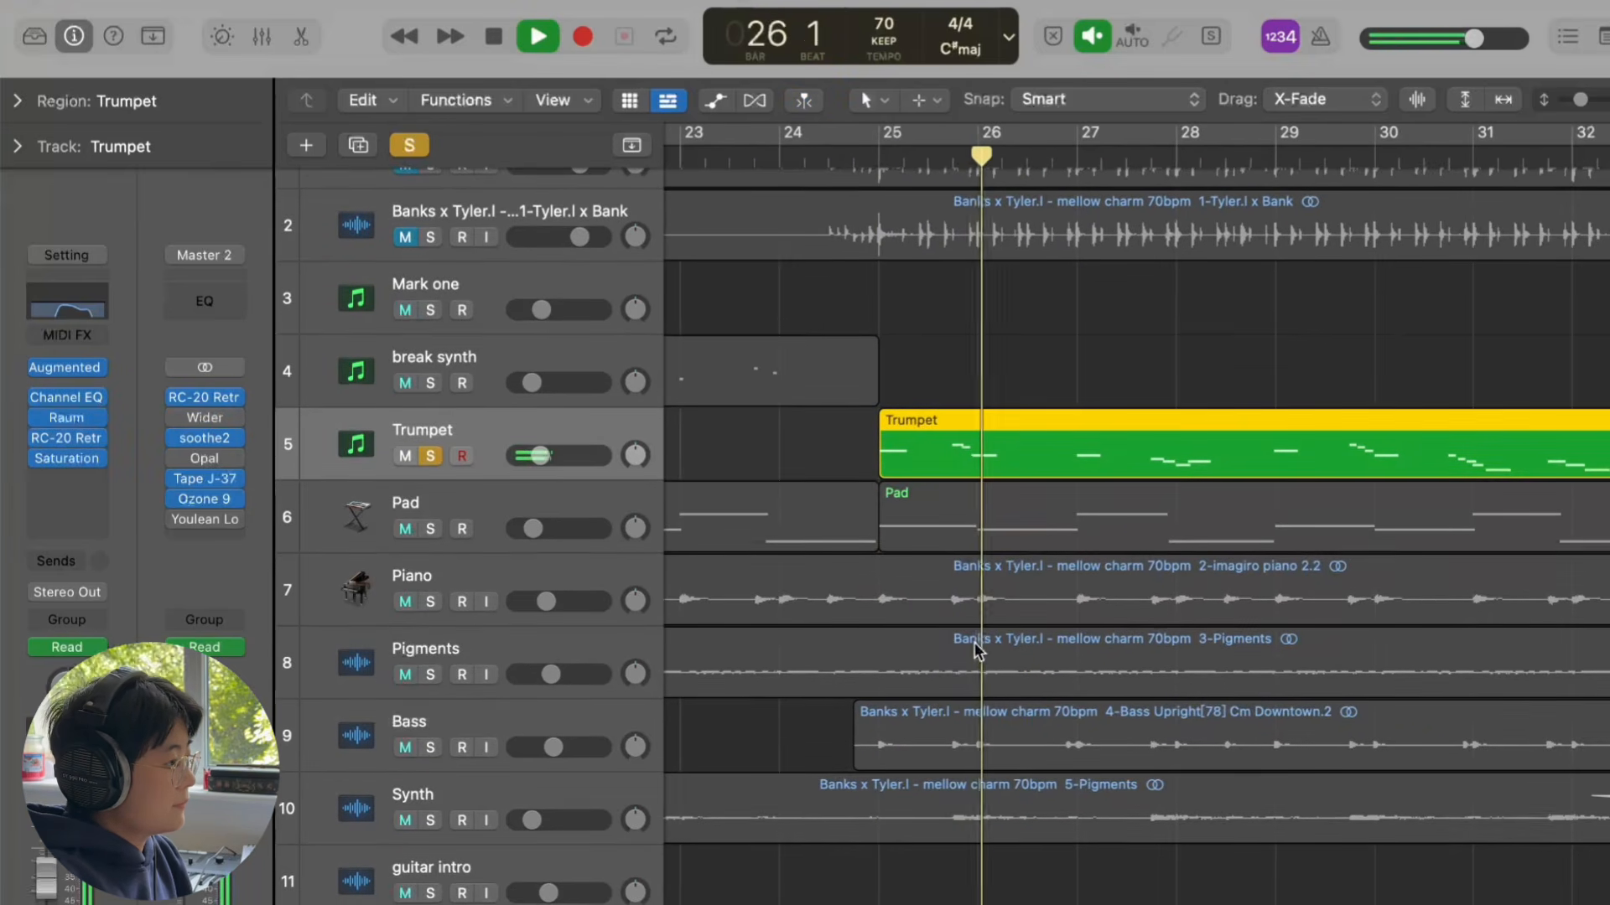
Step: Clear the Trumpet solo and play the full arrangement on to bar 34
{"action": "left_click", "coordinate": [408, 143]}
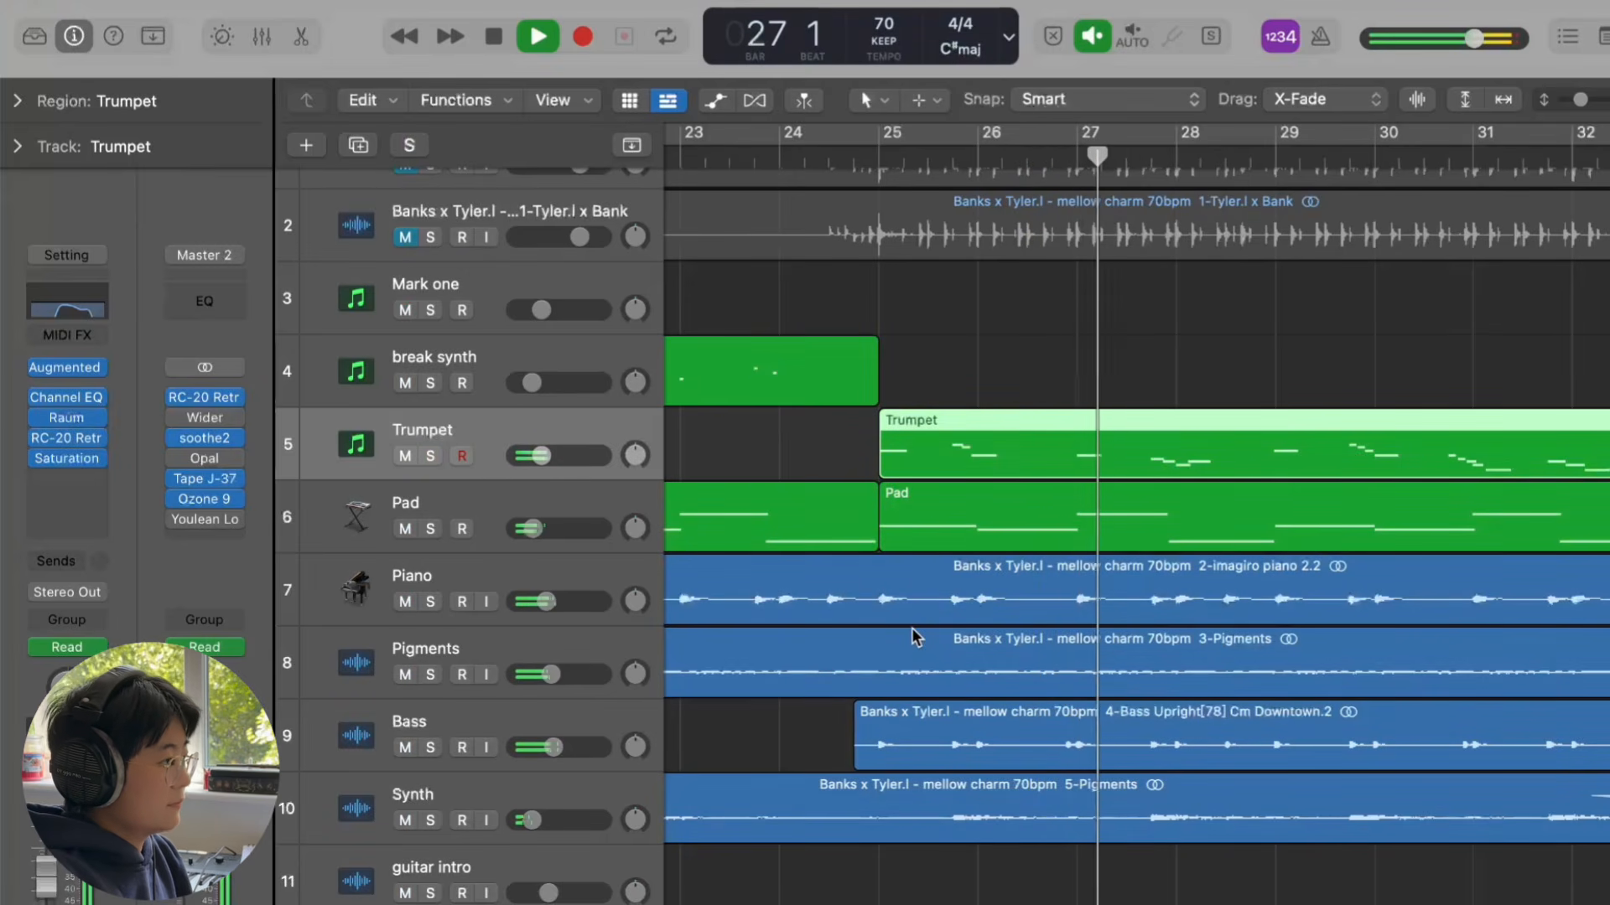
{"action": "scroll", "coordinate": [912, 627], "scroll_direction": "right", "scroll_amount": 2}
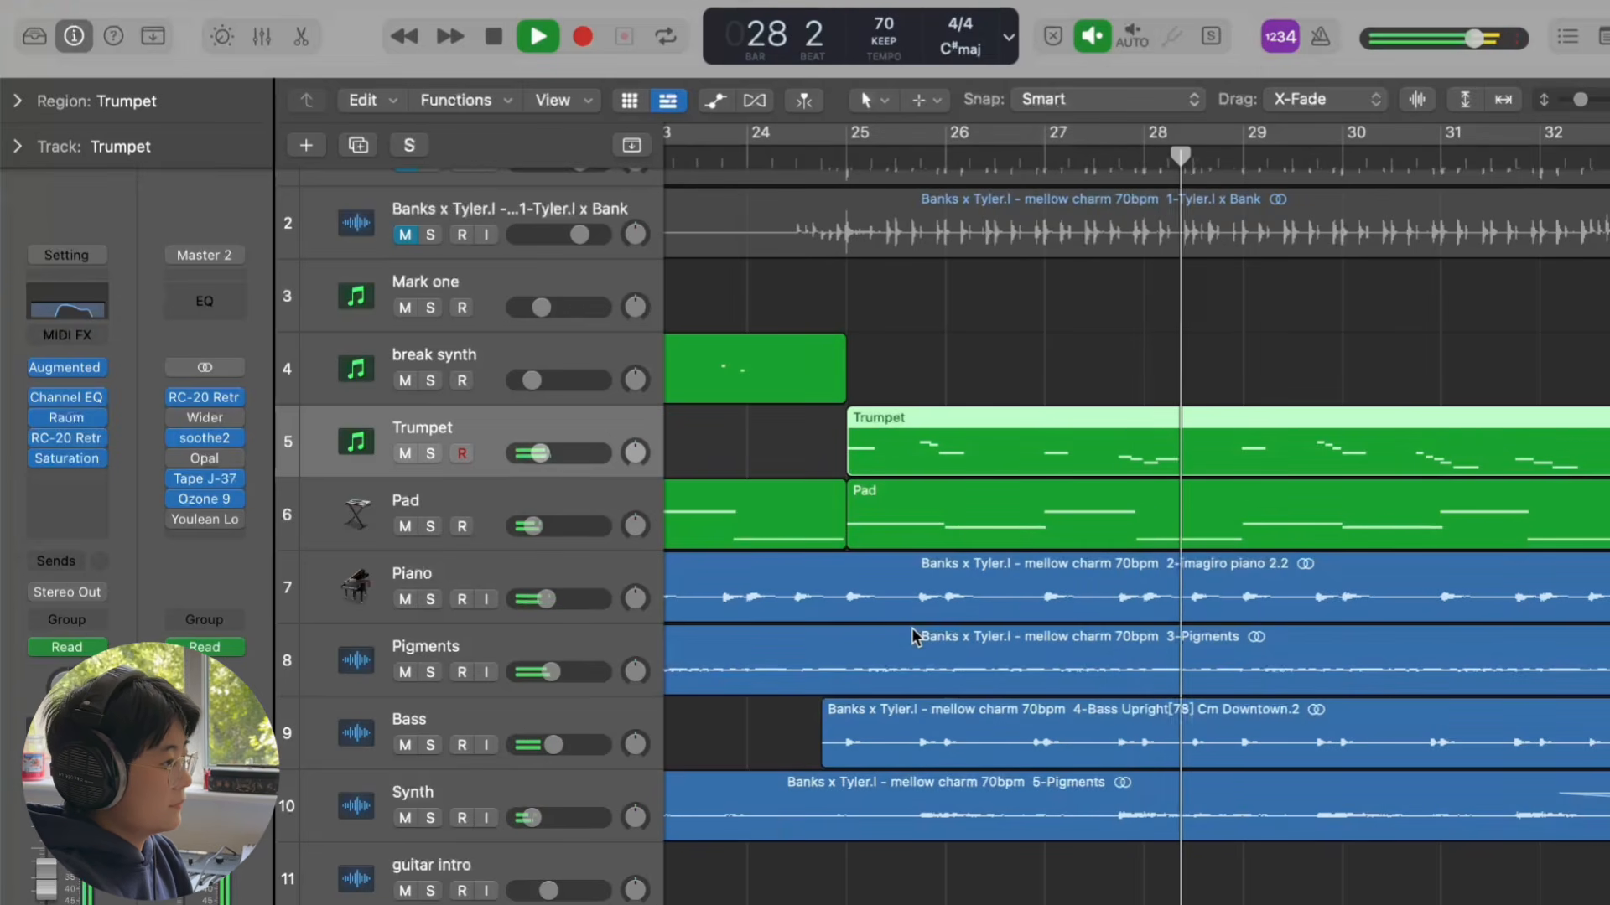
{"action": "scroll", "coordinate": [912, 627], "scroll_direction": "right", "scroll_amount": 3}
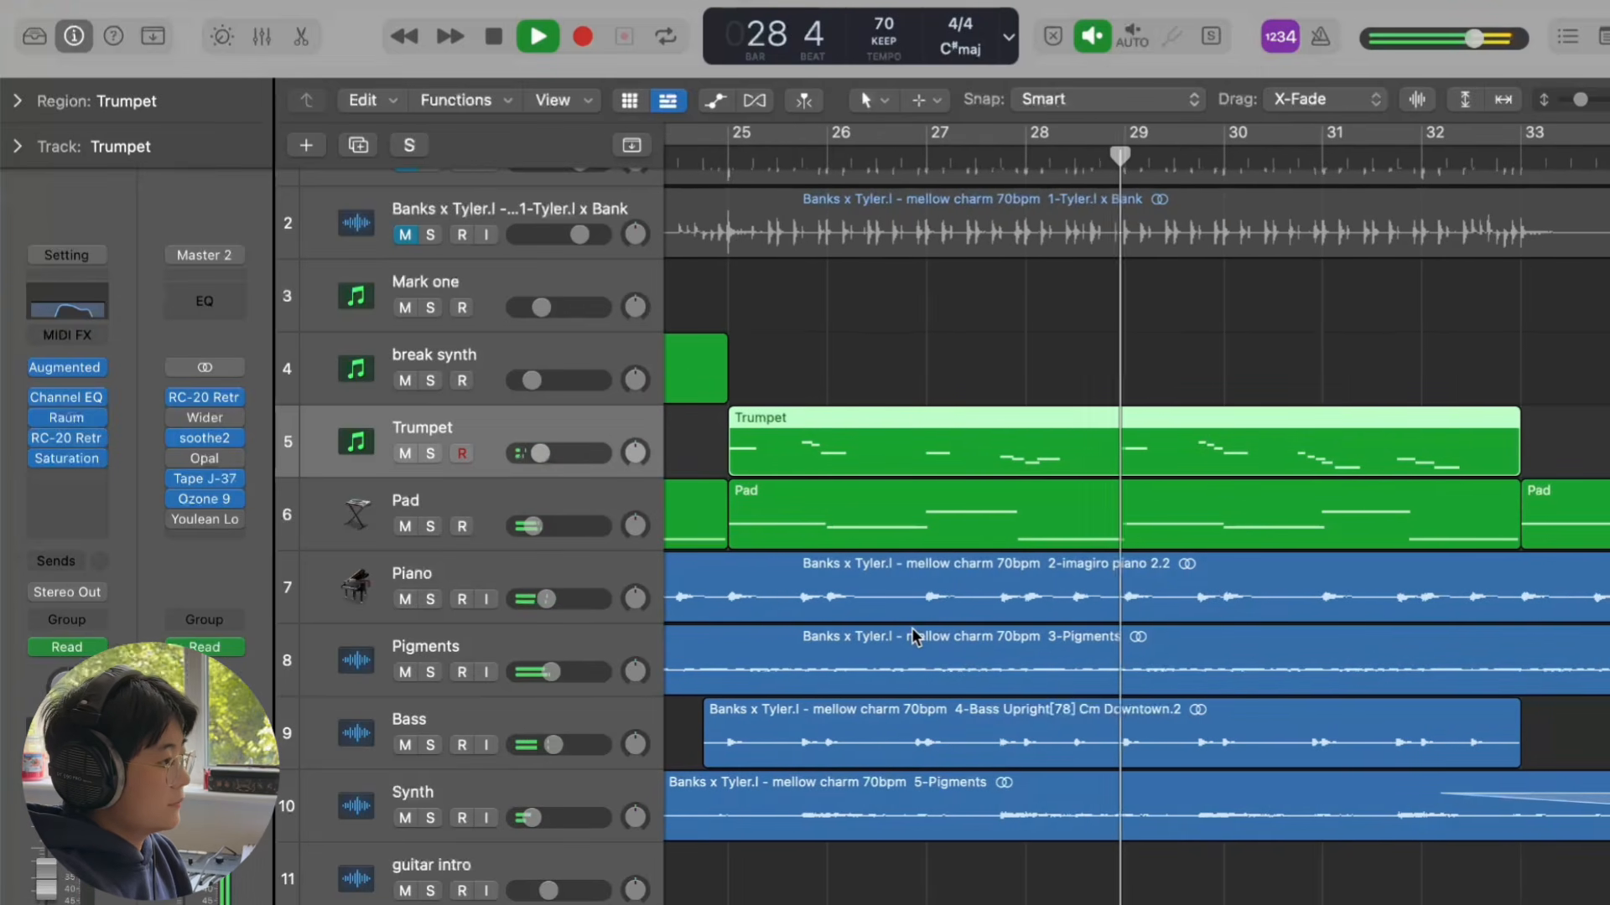
{"action": "scroll", "coordinate": [914, 637], "scroll_direction": "right", "scroll_amount": 1}
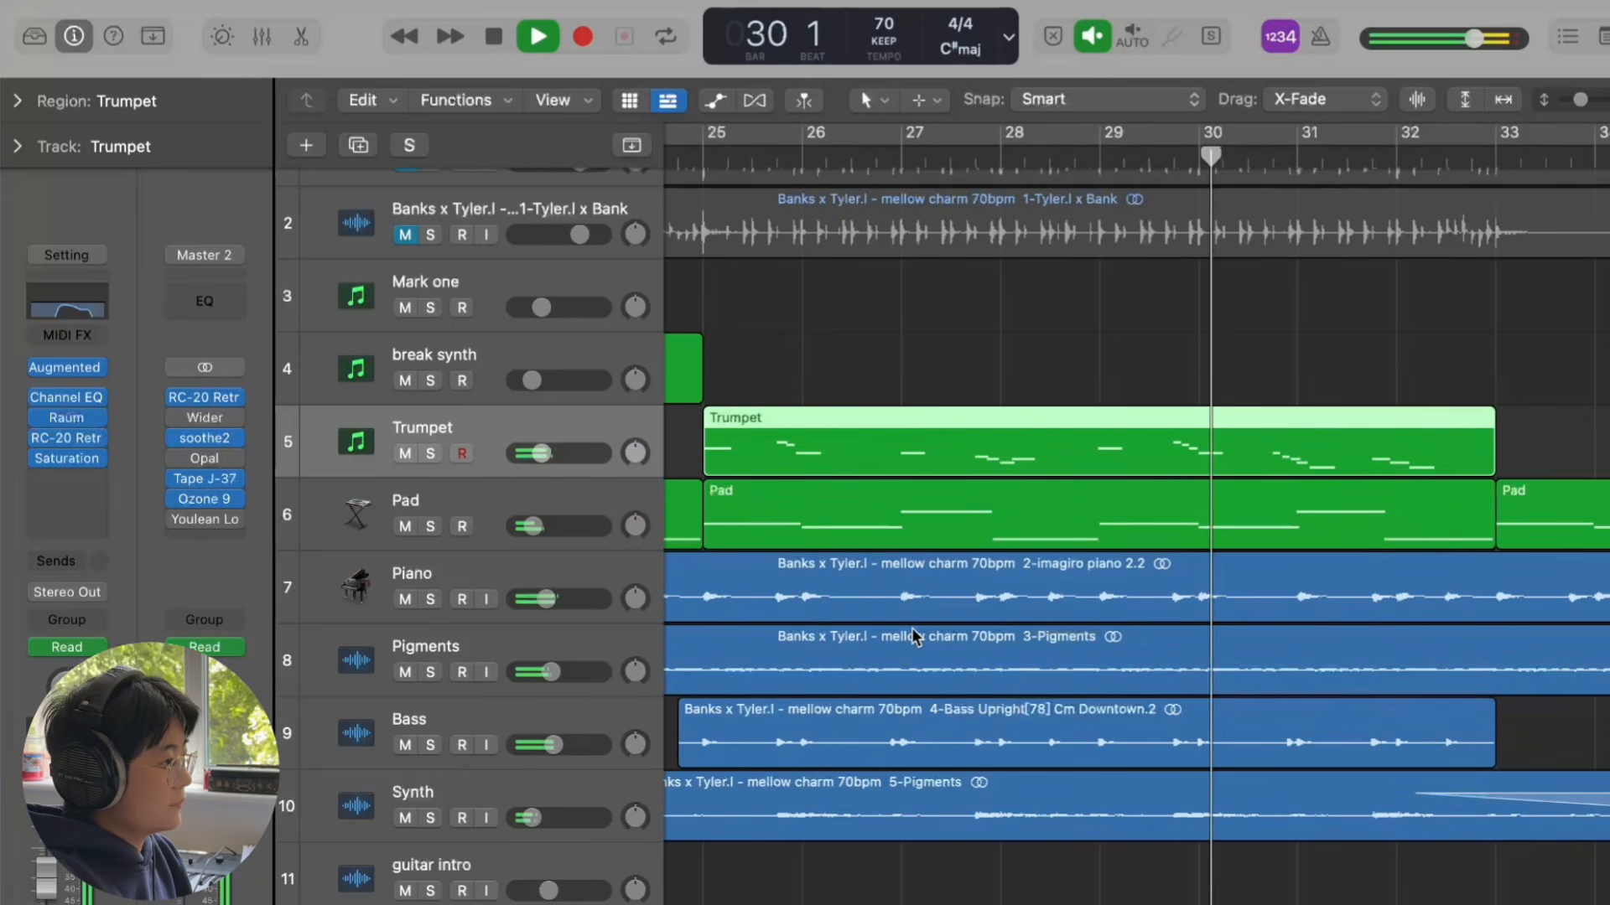
{"action": "key", "text": "super+Left"}
{"action": "key", "text": "super+Left"}
{"action": "key", "text": "super+Left"}
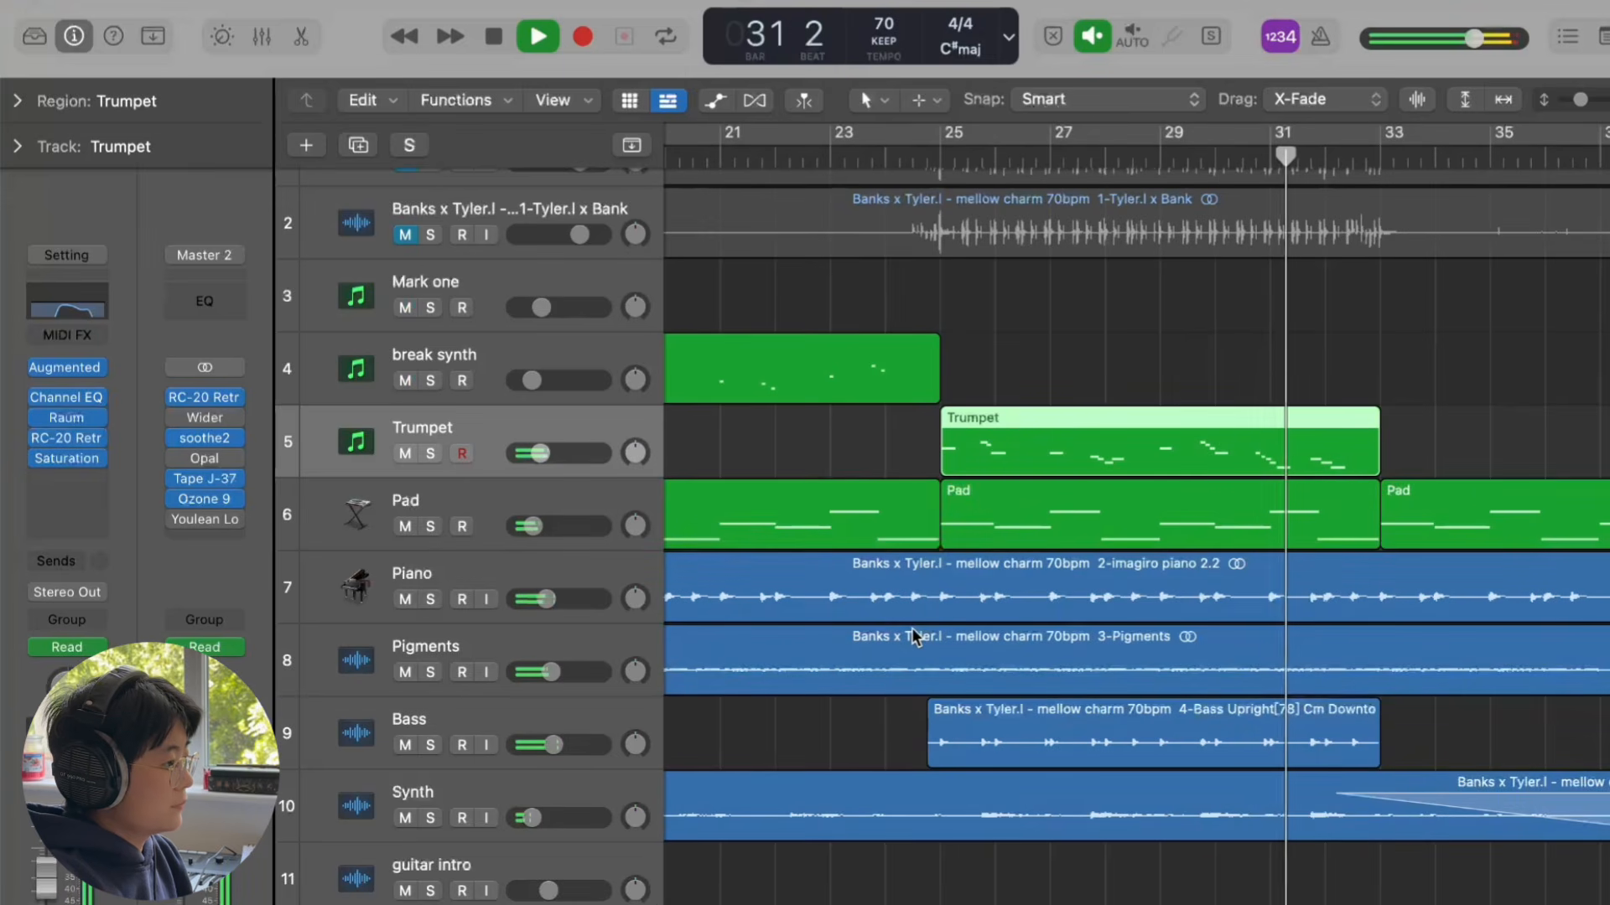
{"action": "scroll", "coordinate": [913, 637], "scroll_direction": "right", "scroll_amount": 2}
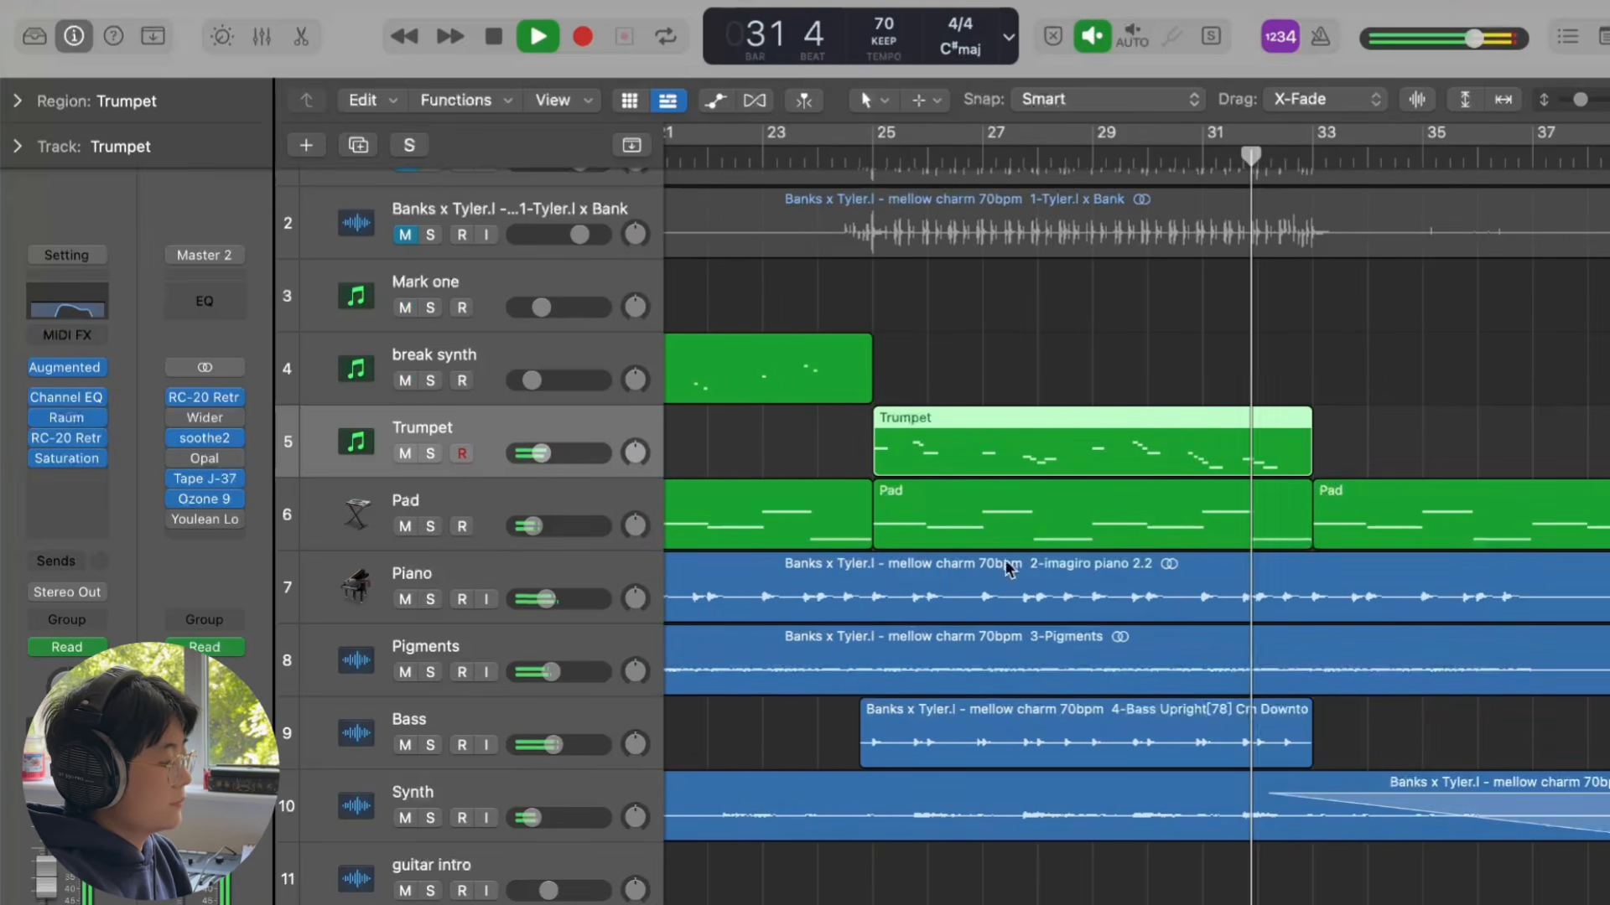
{"action": "scroll", "coordinate": [1042, 520], "scroll_direction": "down", "scroll_amount": 2}
{"action": "scroll", "coordinate": [1043, 526], "scroll_direction": "down", "scroll_amount": 8}
{"action": "scroll", "coordinate": [1043, 526], "scroll_direction": "right", "scroll_amount": 2}
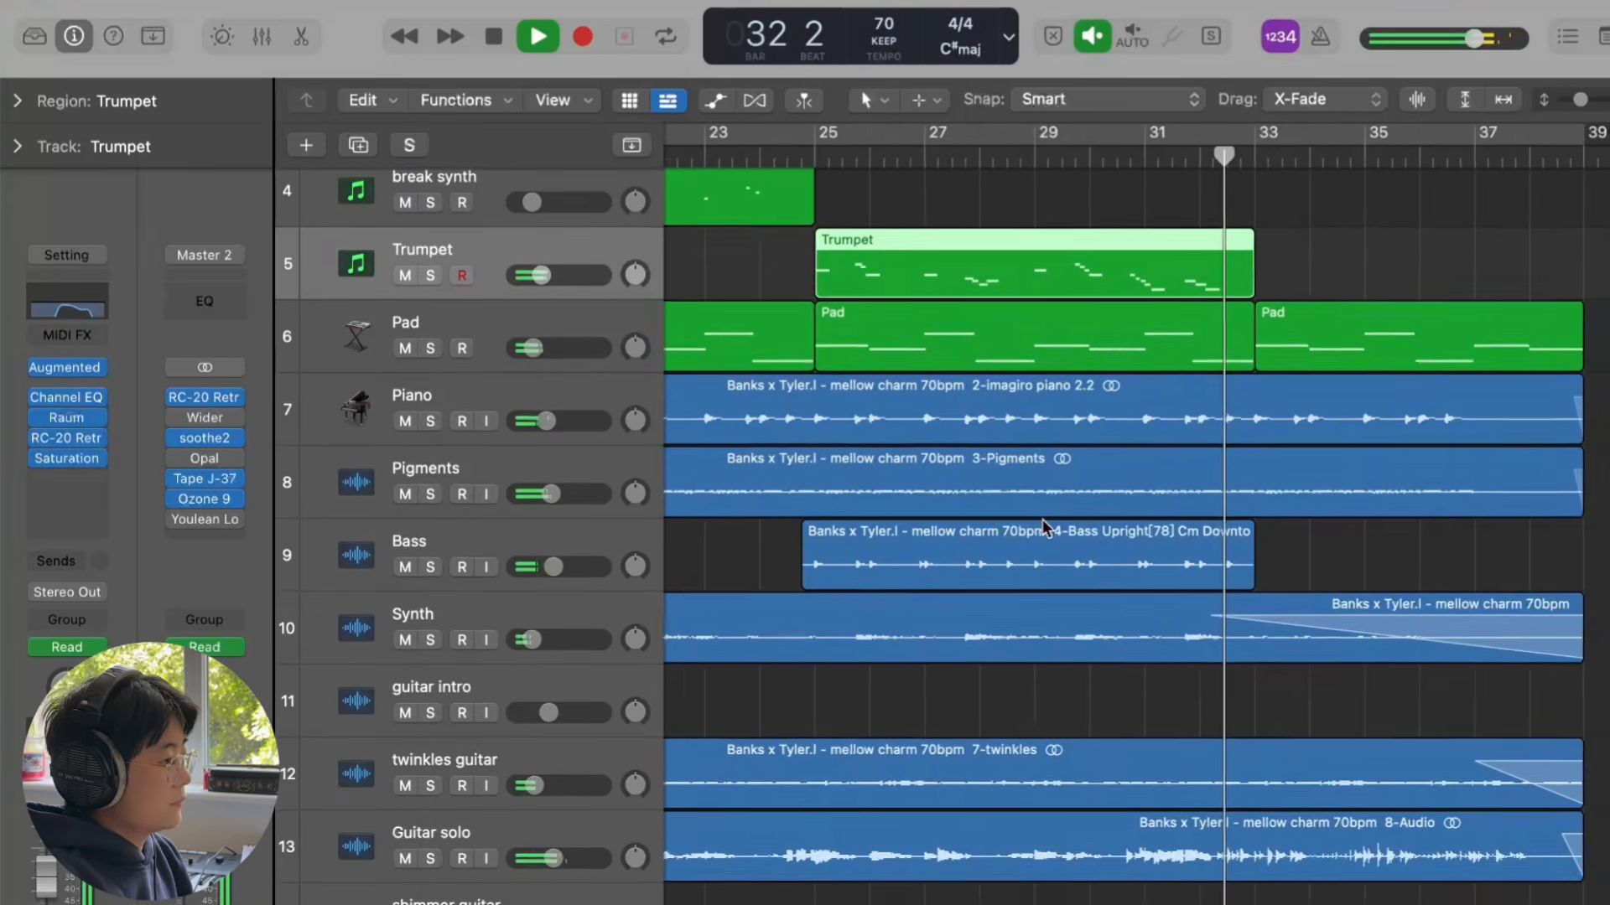
{"action": "scroll", "coordinate": [1042, 528], "scroll_direction": "up", "scroll_amount": 6}
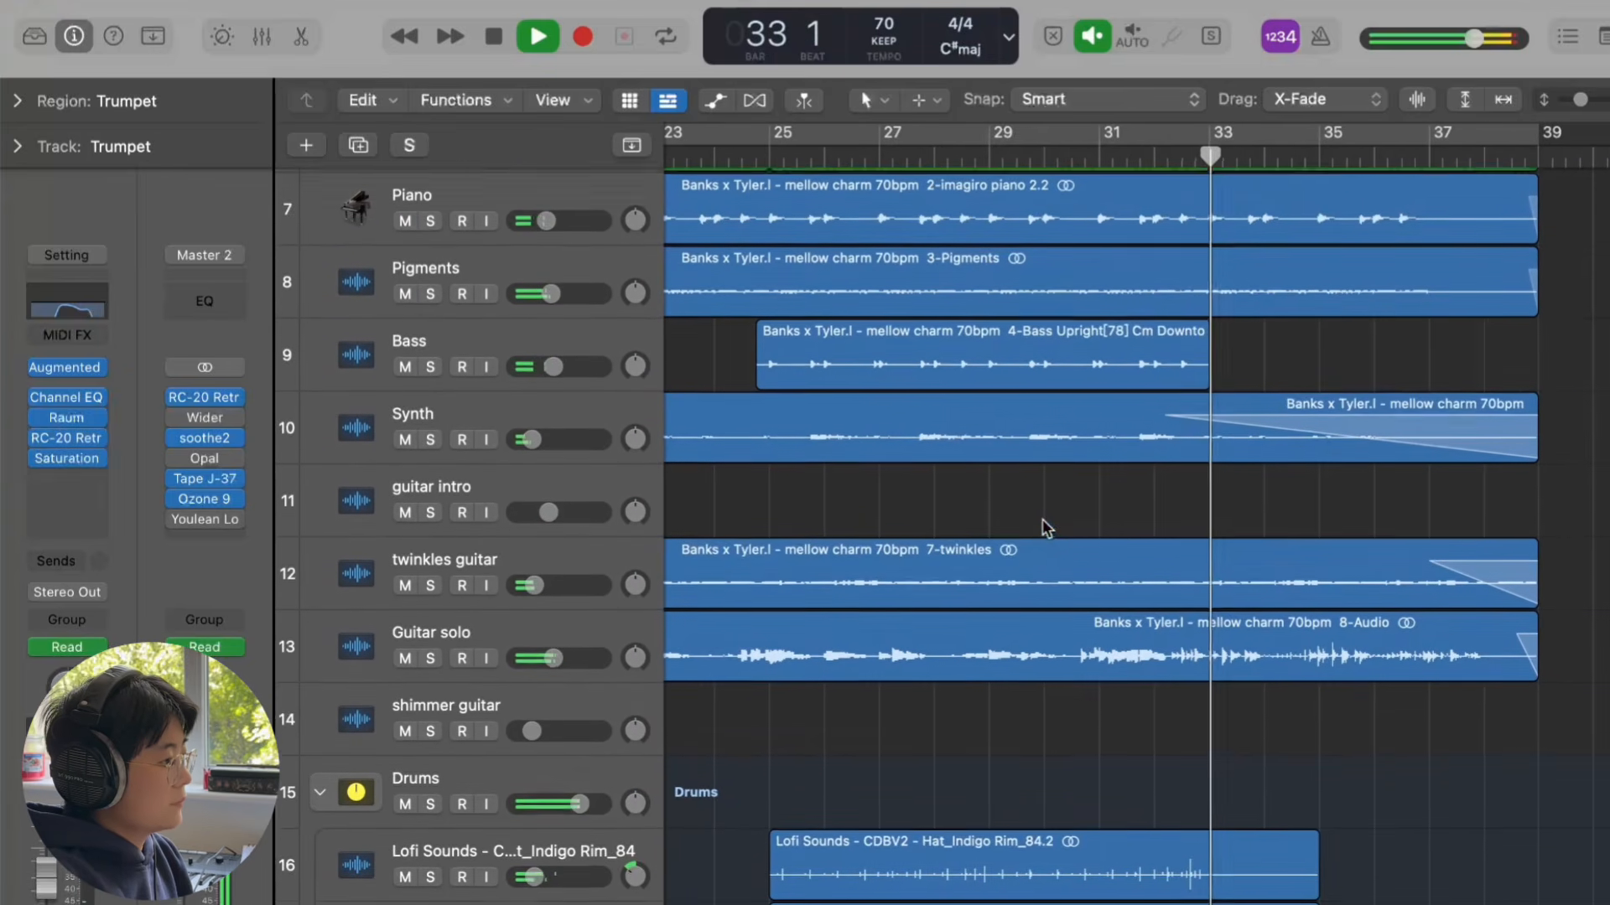
{"action": "scroll", "coordinate": [1043, 528], "scroll_direction": "up", "scroll_amount": 1}
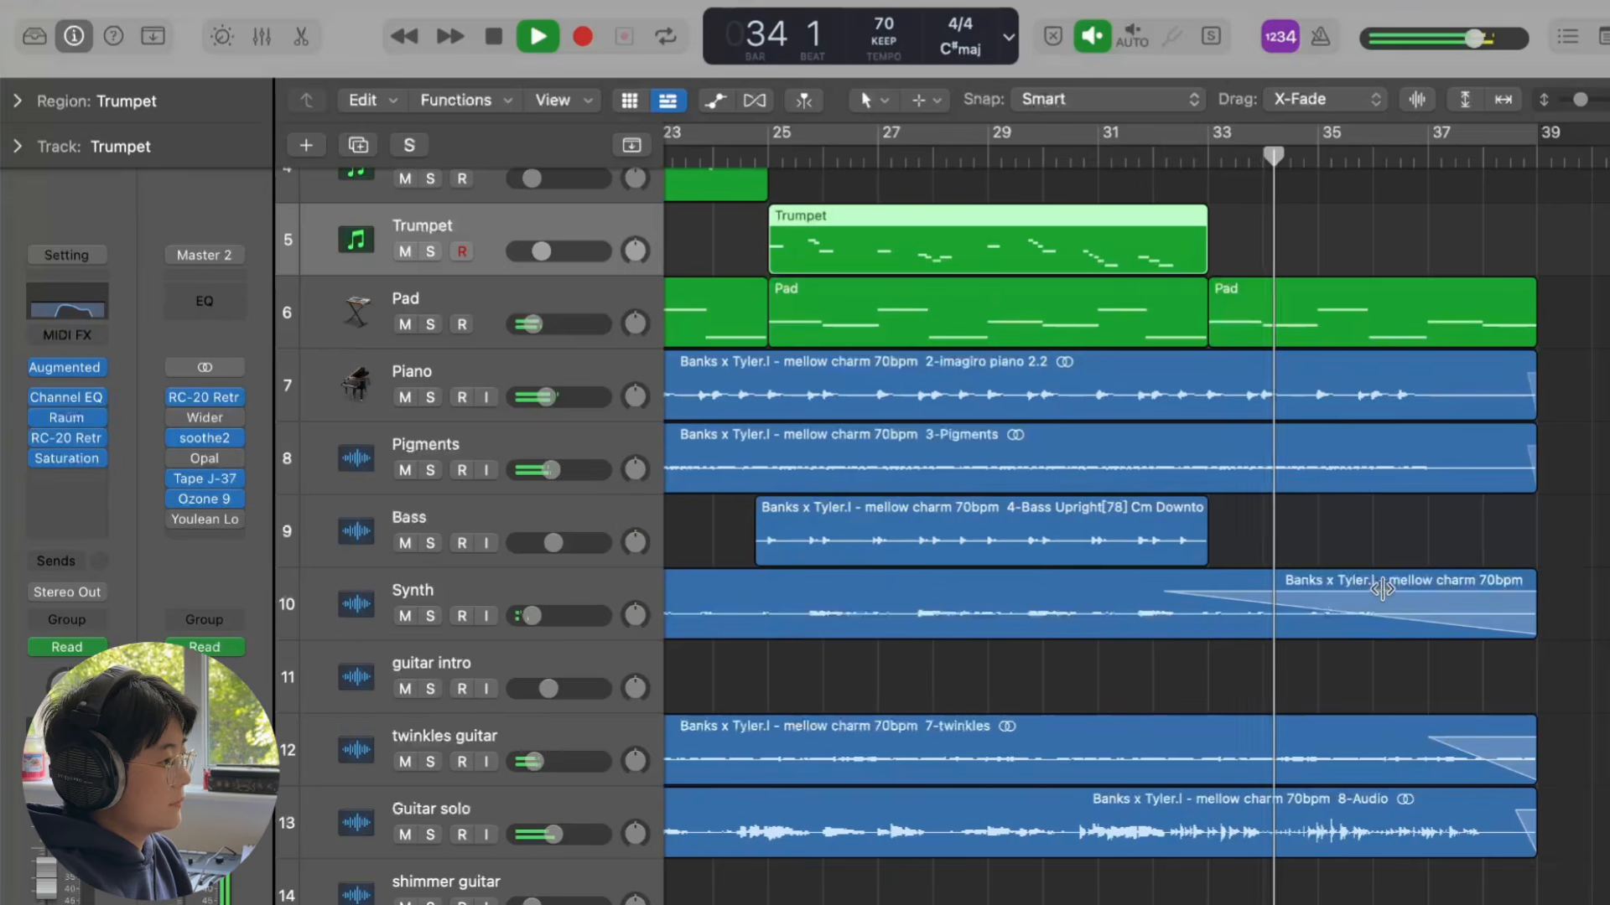
{"action": "key", "text": "space"}
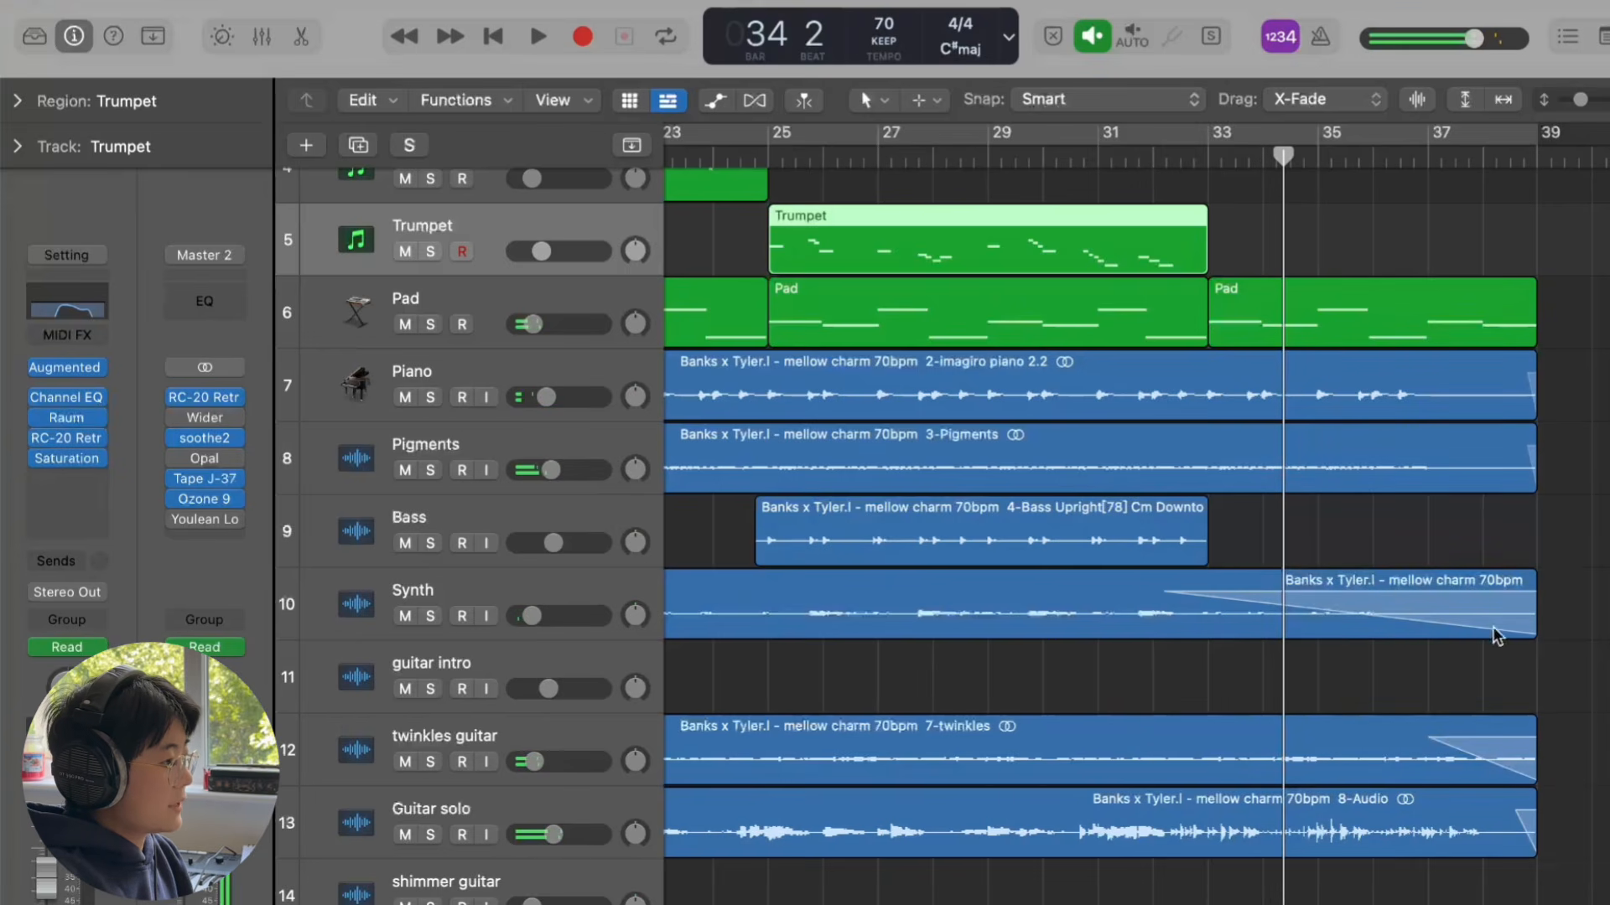
Step: Show the track automation and examine the Master 2 Volume automation at the end of the song
{"action": "scroll", "coordinate": [1519, 609], "scroll_direction": "down", "scroll_amount": 4}
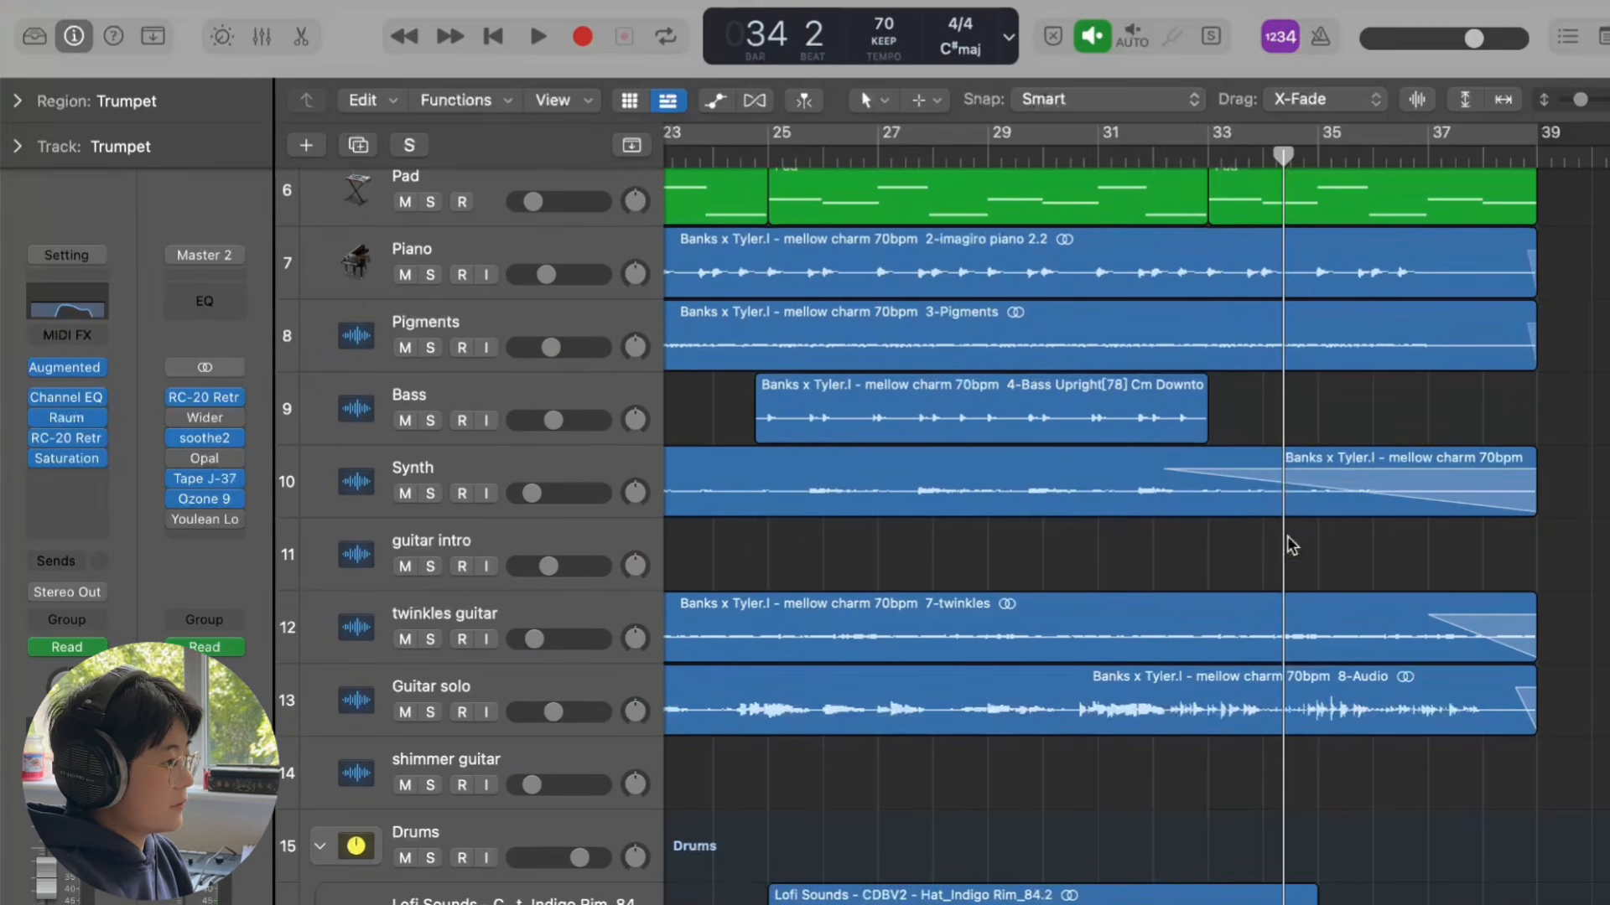
{"action": "scroll", "coordinate": [1502, 777], "scroll_direction": "down", "scroll_amount": 5}
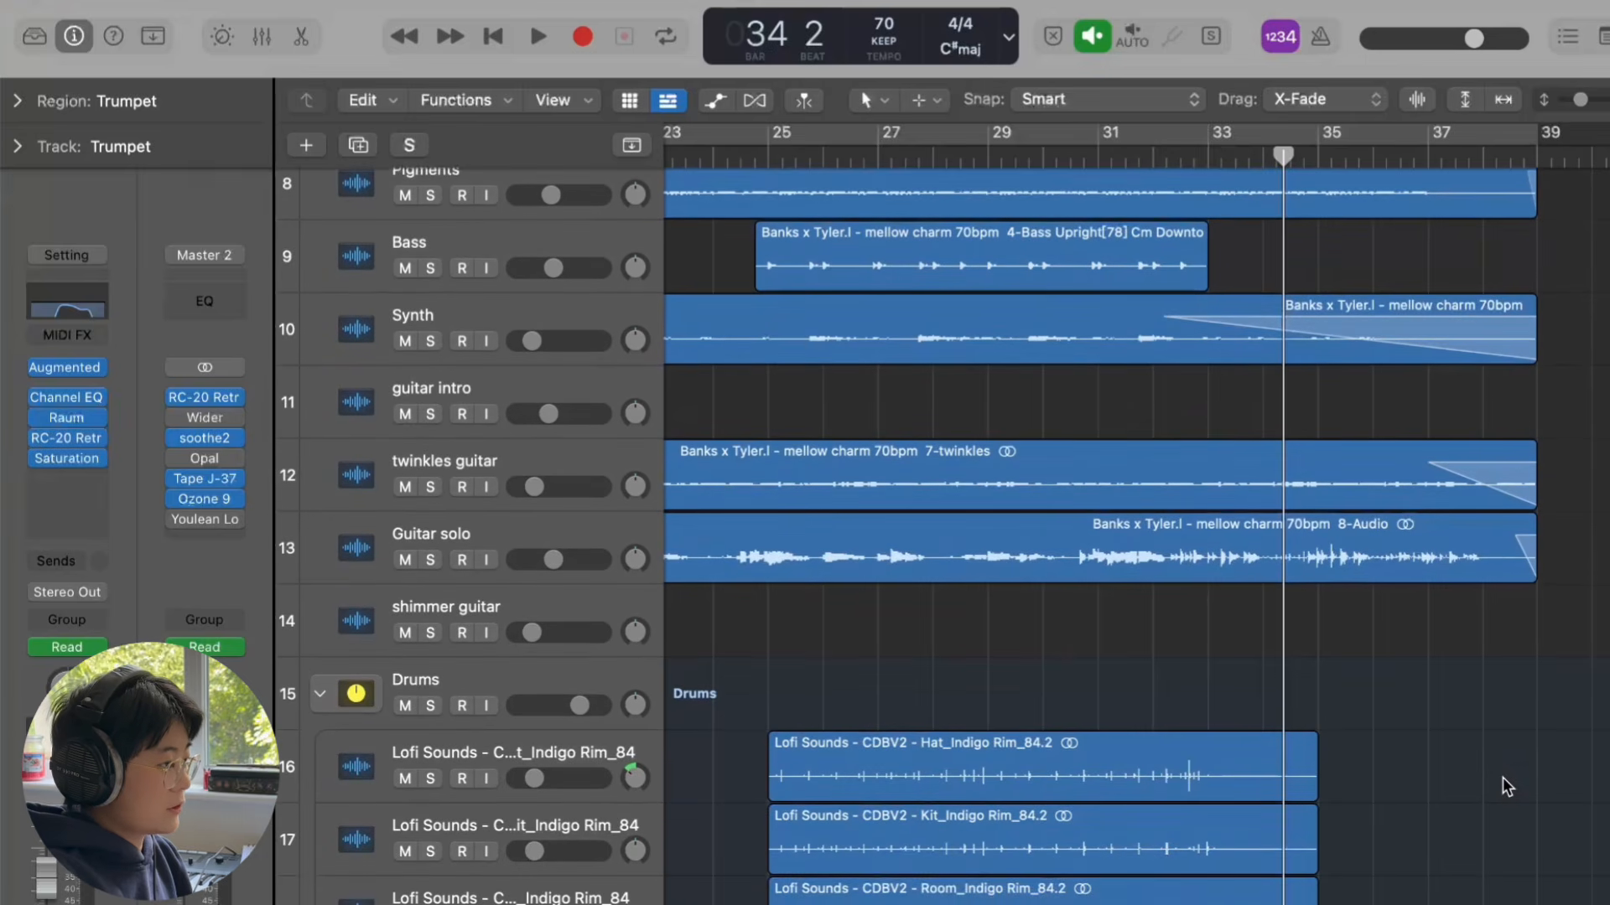
{"action": "key", "text": "a"}
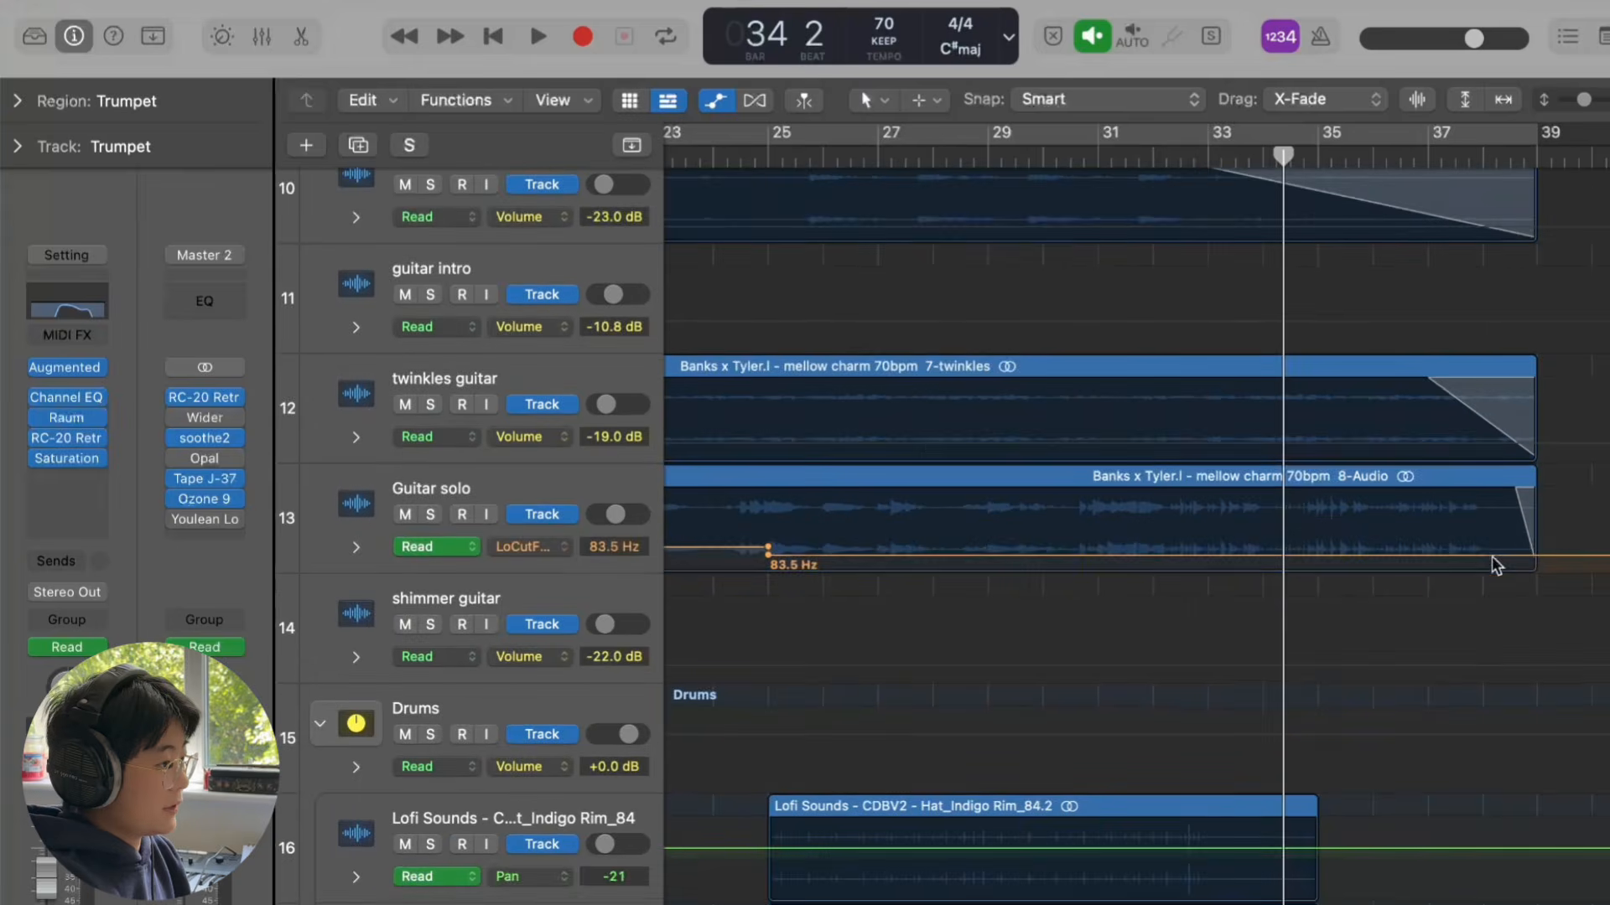
{"action": "scroll", "coordinate": [1492, 556], "scroll_direction": "down", "scroll_amount": 15}
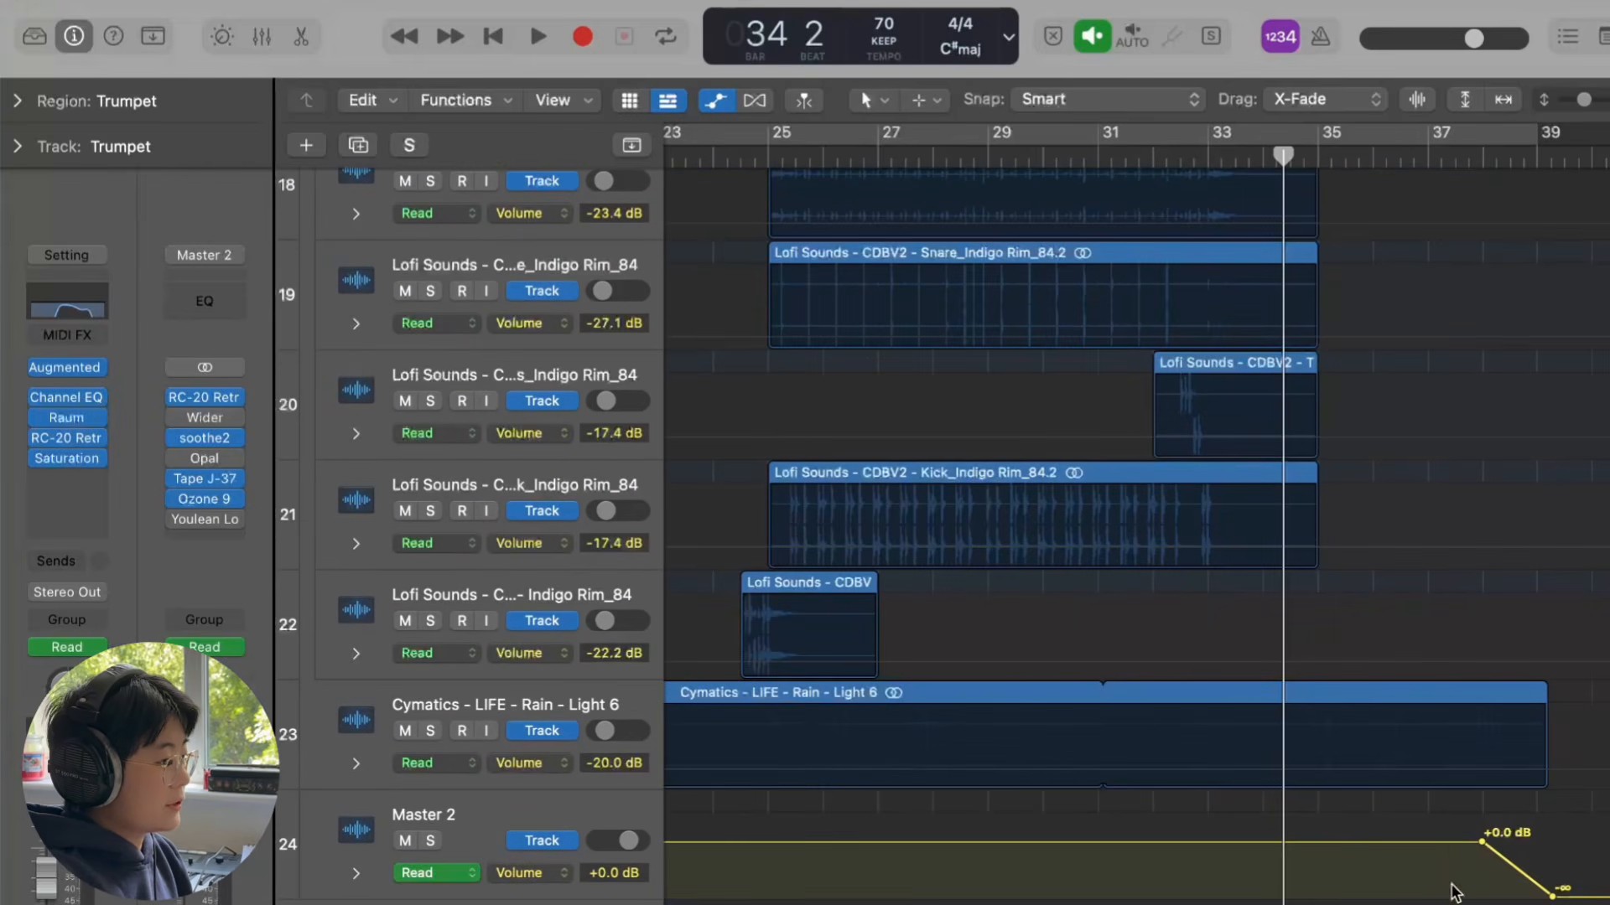
Step: Select the Hat_Indigo Rim_84 track in the Drums stack and examine its Pan automation around bar 9
{"action": "scroll", "coordinate": [1519, 861], "scroll_direction": "up", "scroll_amount": 20}
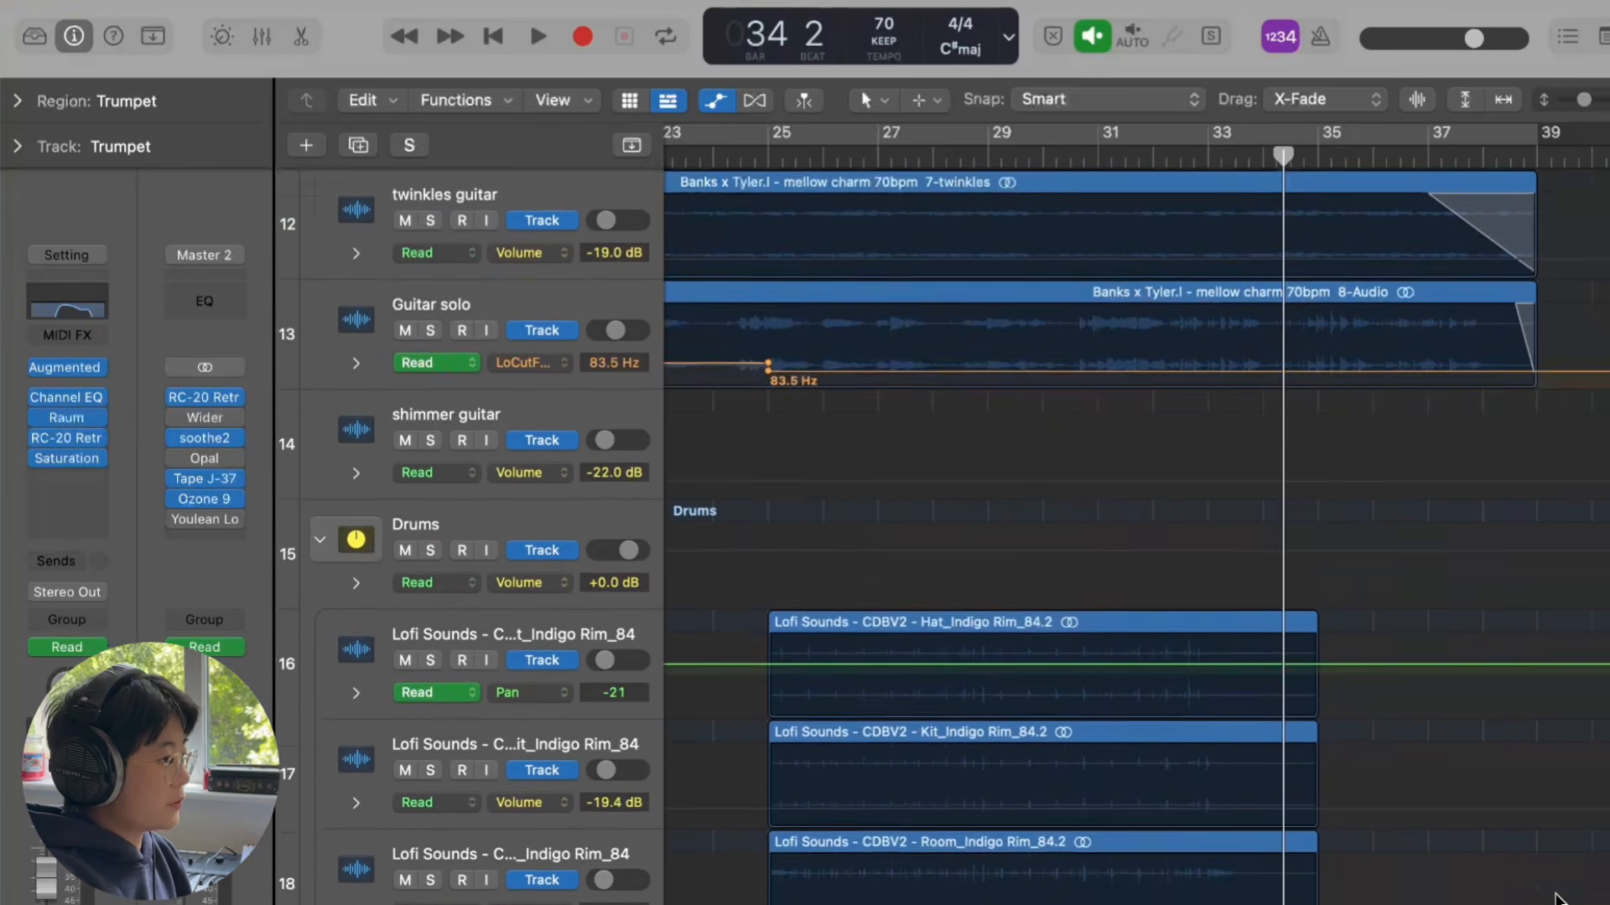
{"action": "scroll", "coordinate": [1297, 366], "scroll_direction": "up", "scroll_amount": 20}
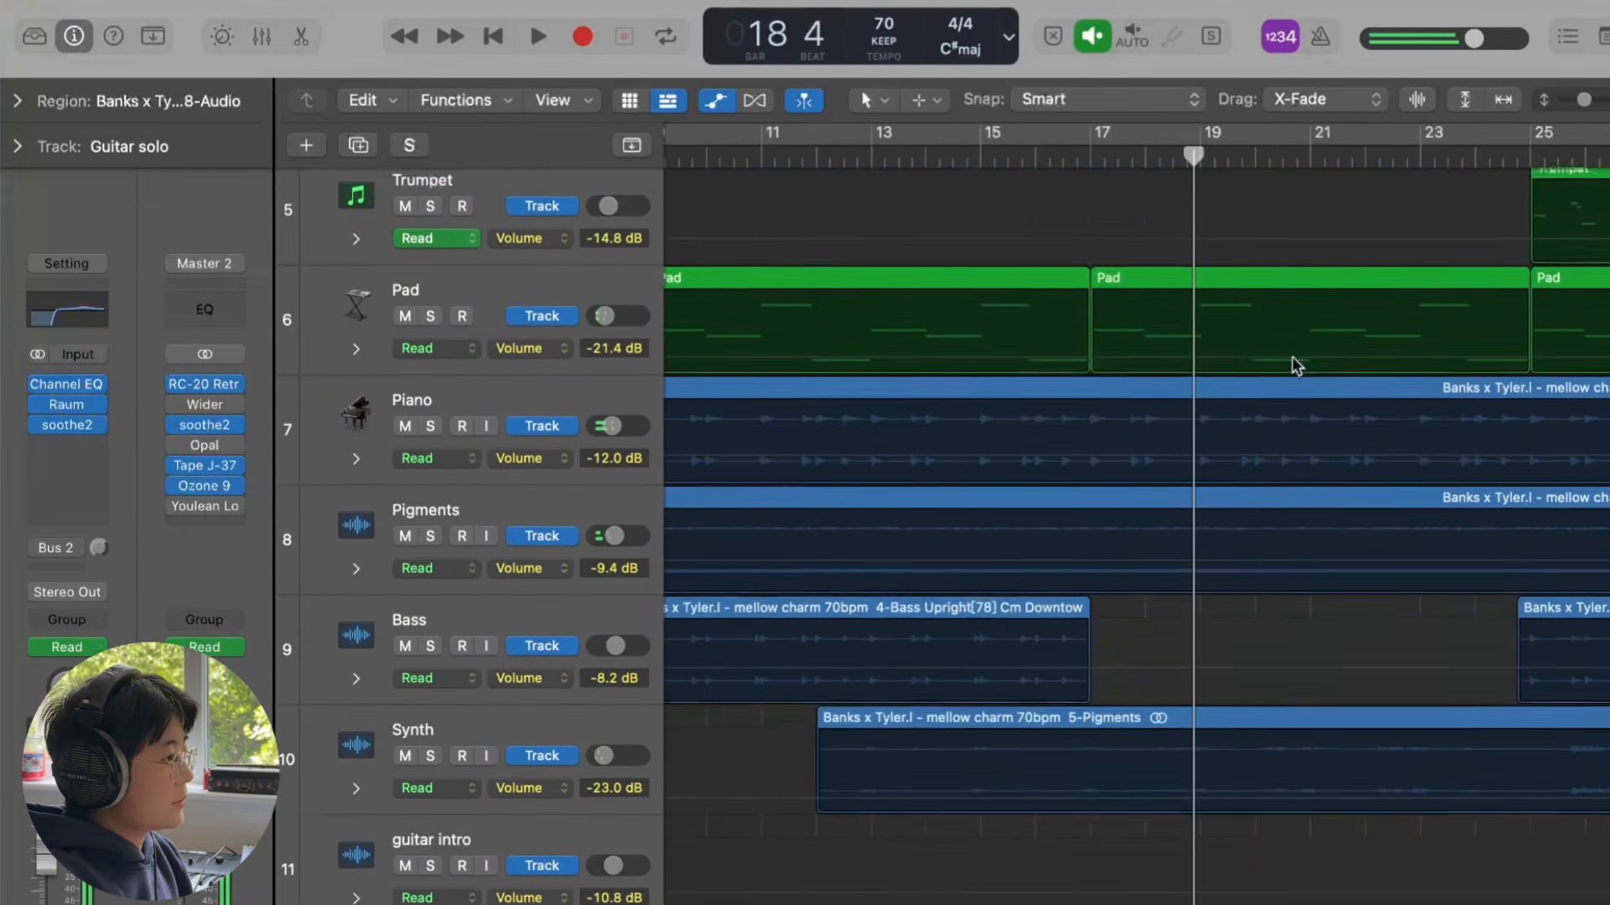
{"action": "scroll", "coordinate": [1291, 365], "scroll_direction": "down", "scroll_amount": 15}
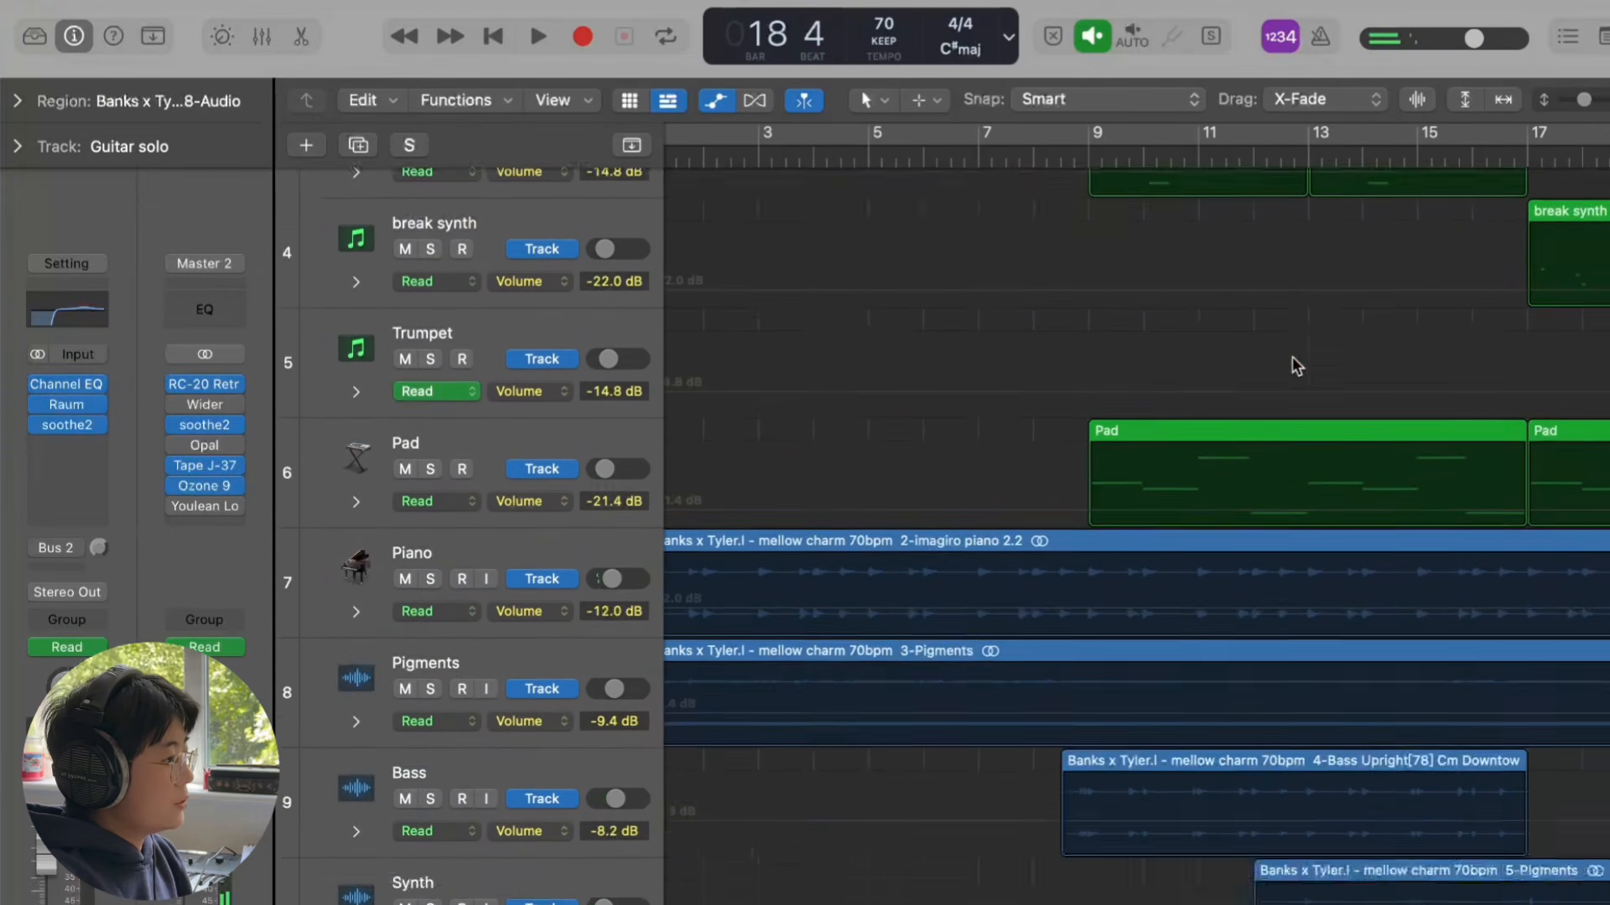
{"action": "scroll", "coordinate": [1291, 365], "scroll_direction": "right", "scroll_amount": 3}
{"action": "scroll", "coordinate": [1291, 355], "scroll_direction": "down", "scroll_amount": 2}
{"action": "scroll", "coordinate": [1291, 355], "scroll_direction": "left", "scroll_amount": 10}
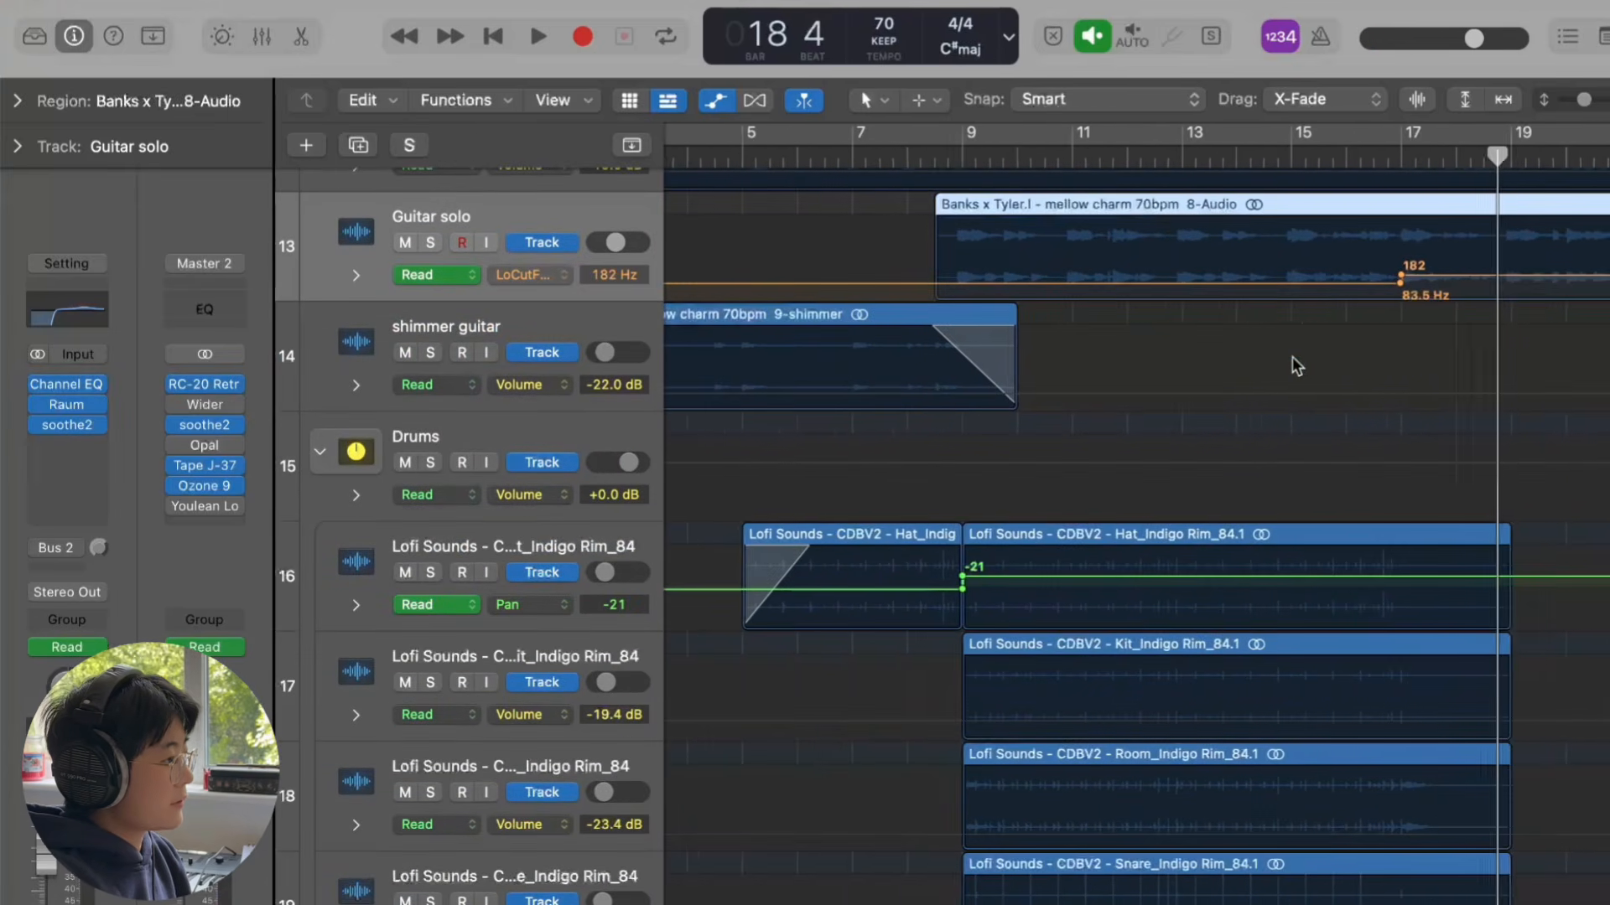
{"action": "left_click", "coordinate": [583, 555]}
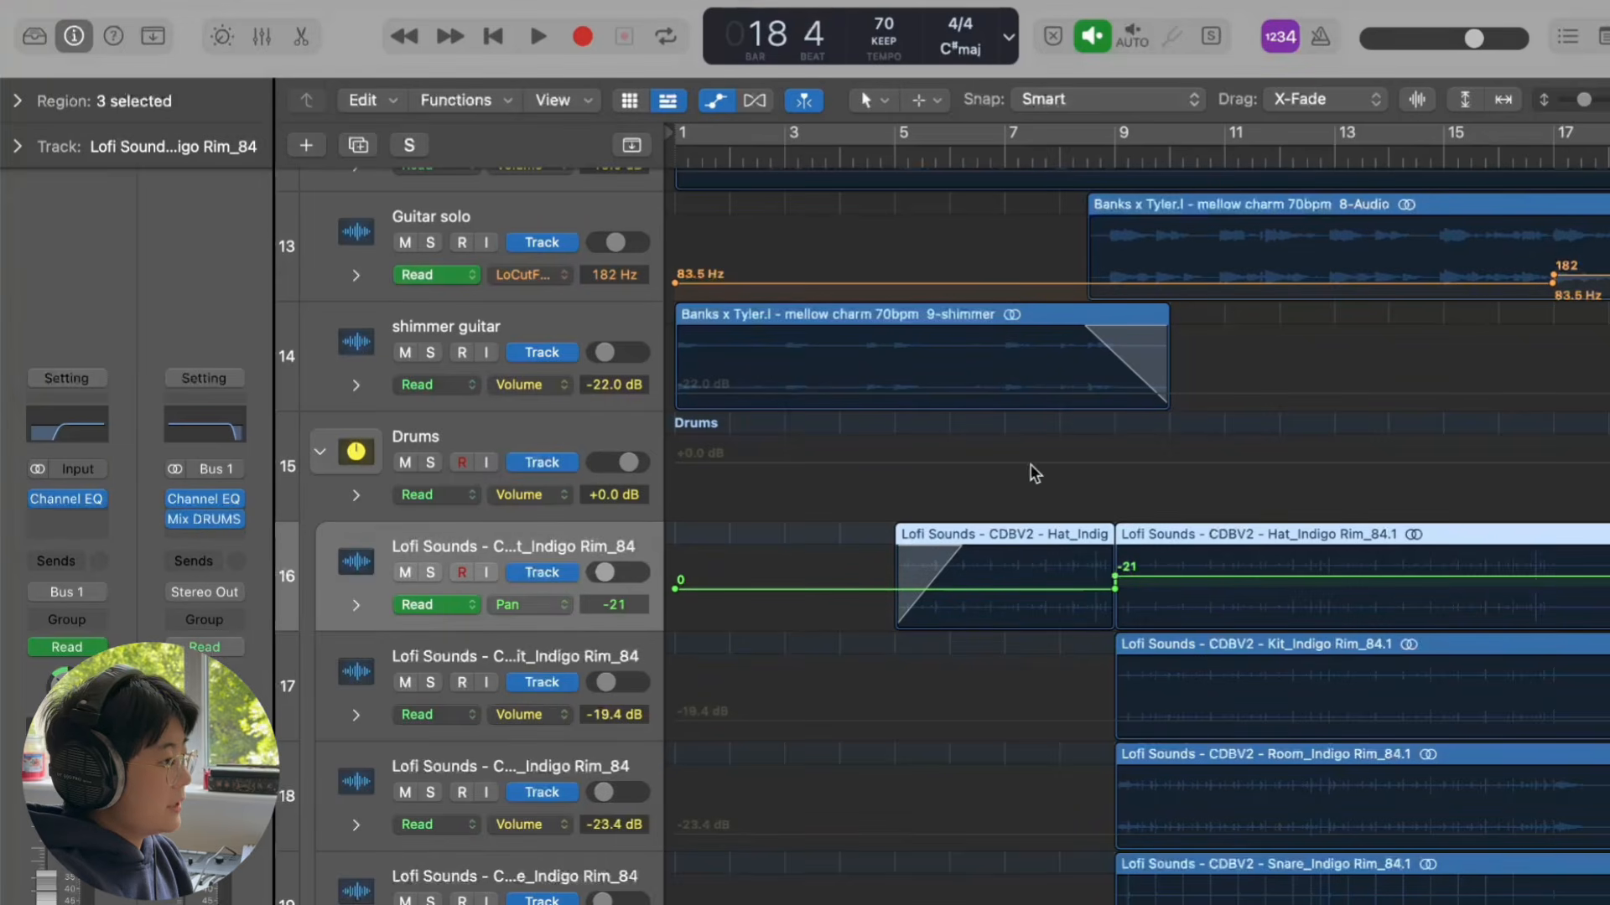
{"action": "left_click", "coordinate": [558, 602]}
{"action": "left_click", "coordinate": [1004, 577]}
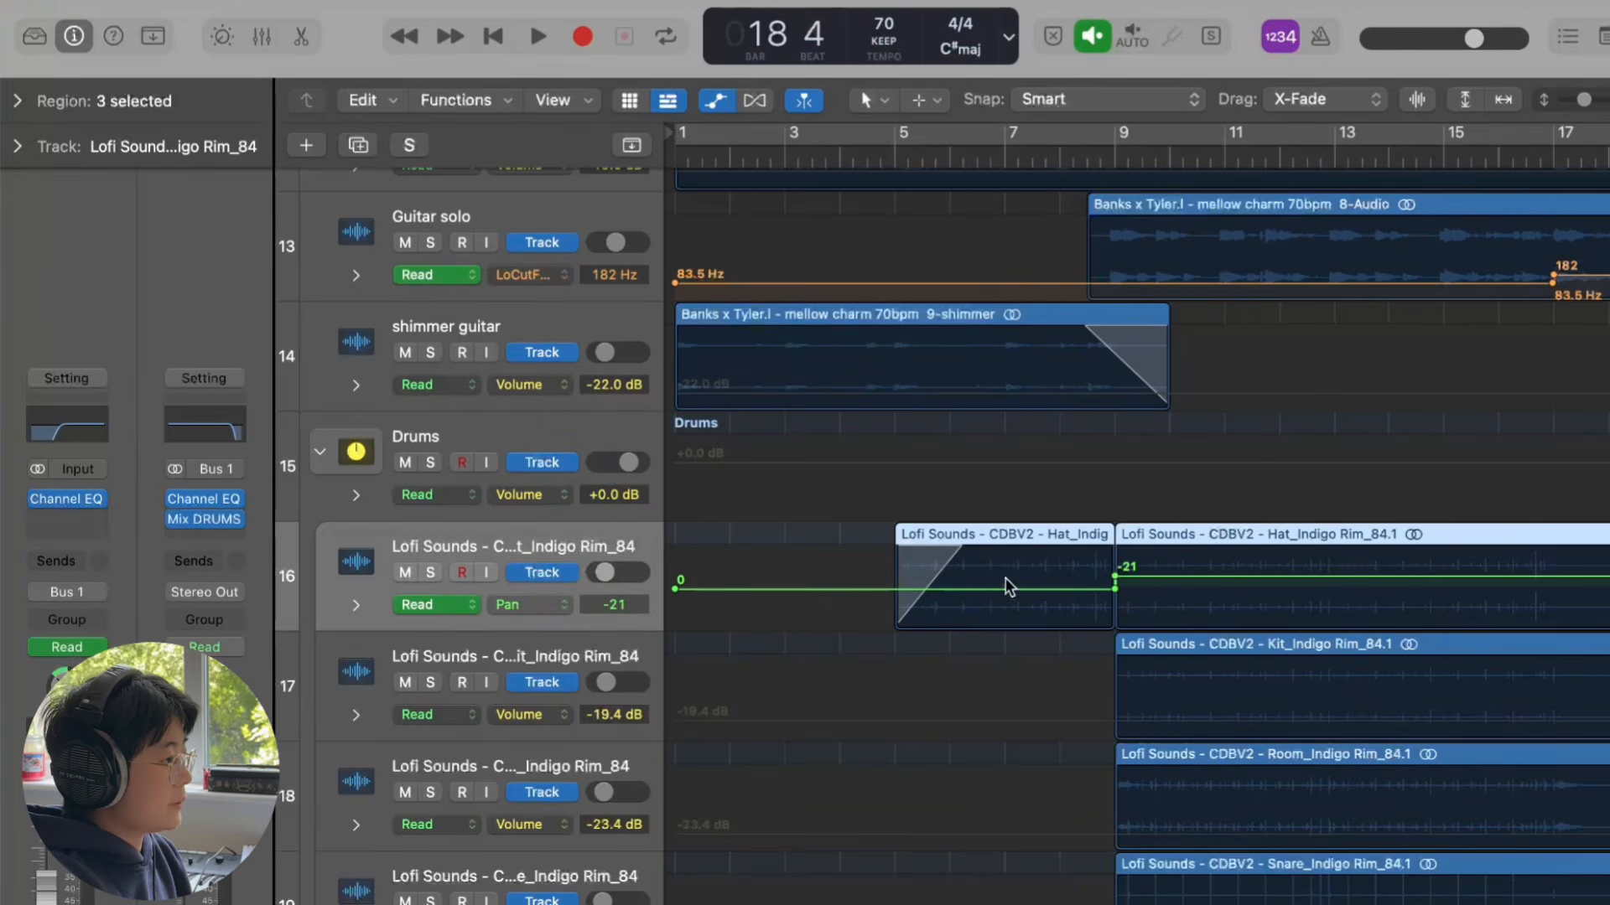
Step: Examine the Guitar solo track's low-cut automation between bars 17 and 25, and hide the automation
{"action": "scroll", "coordinate": [985, 602], "scroll_direction": "right", "scroll_amount": 5}
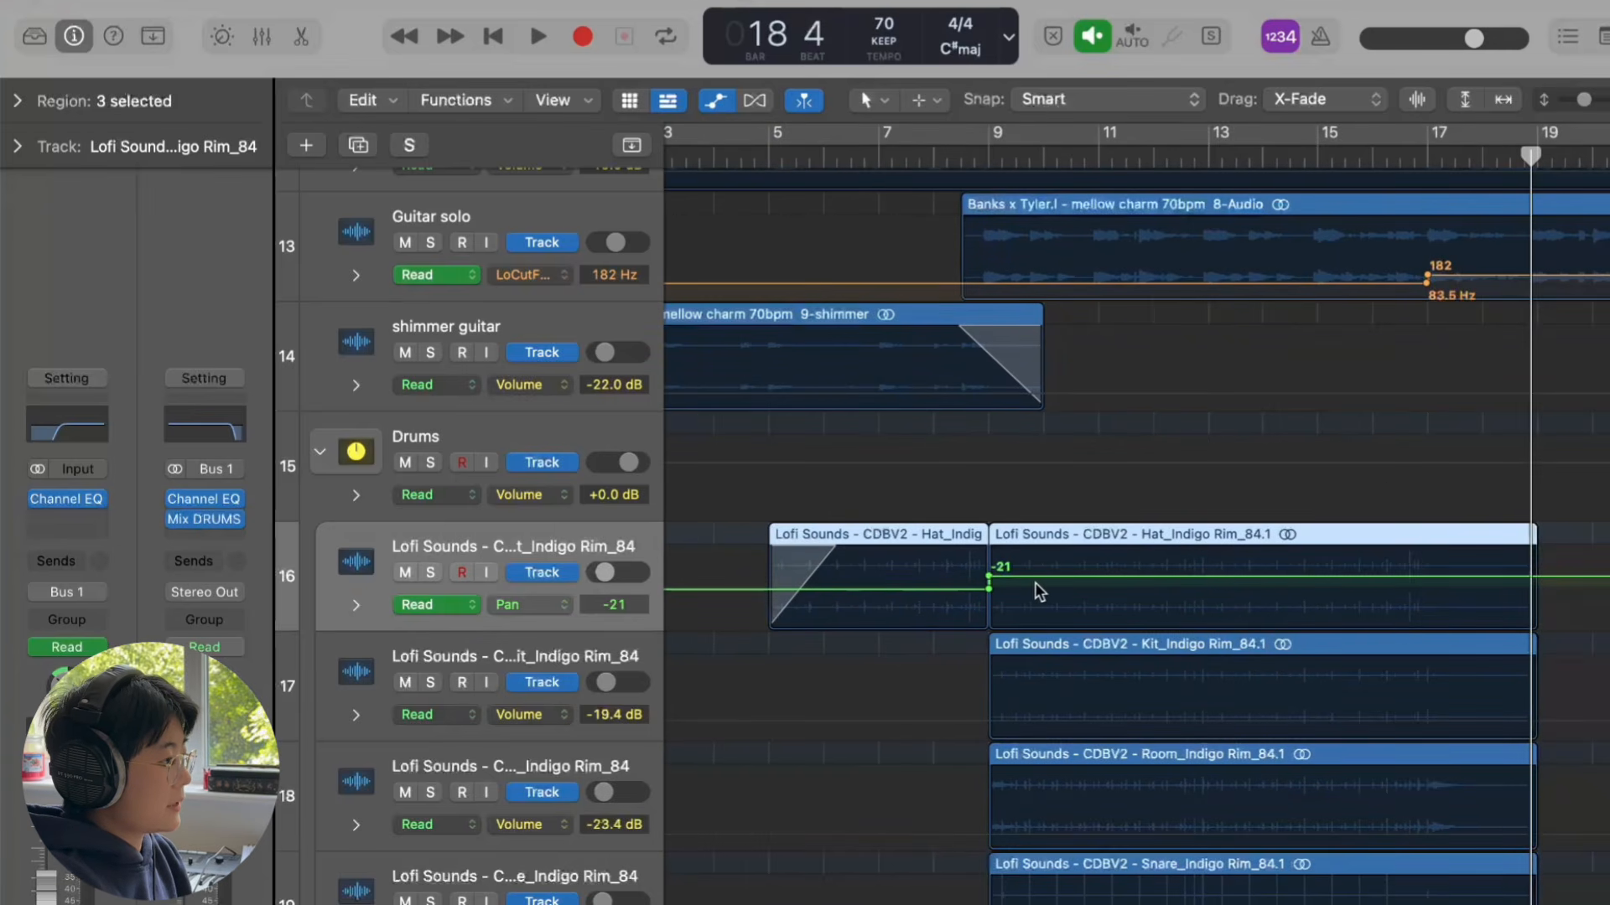
{"action": "scroll", "coordinate": [981, 581], "scroll_direction": "right", "scroll_amount": 8}
{"action": "scroll", "coordinate": [981, 581], "scroll_direction": "up", "scroll_amount": 5}
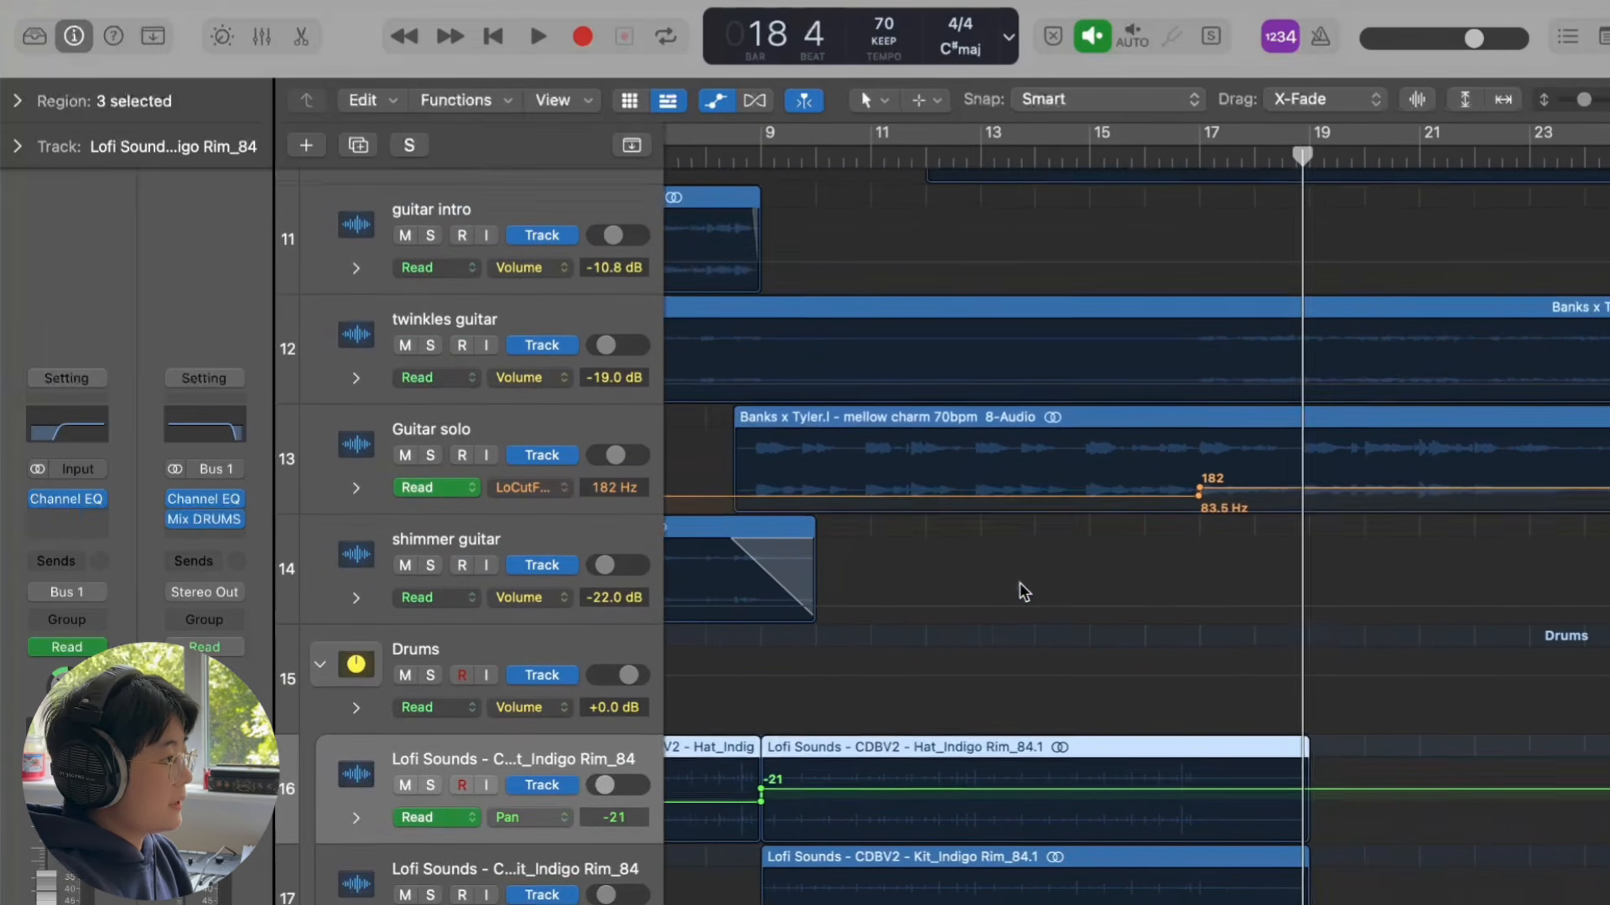
{"action": "scroll", "coordinate": [1019, 582], "scroll_direction": "right", "scroll_amount": 5}
{"action": "scroll", "coordinate": [1157, 511], "scroll_direction": "up", "scroll_amount": 2}
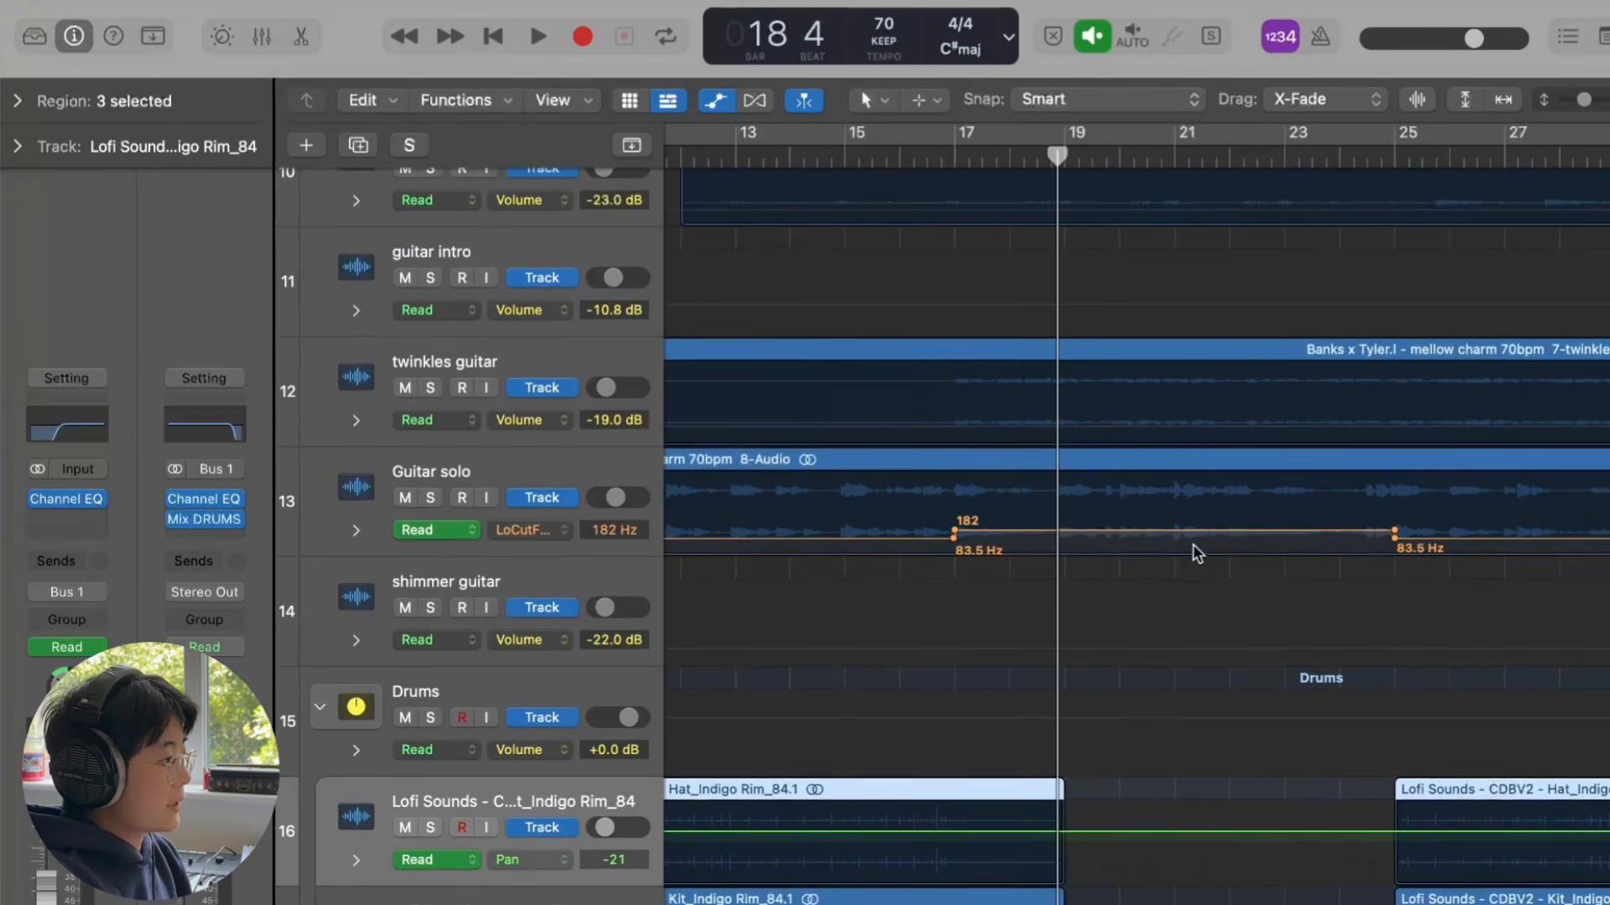
{"action": "left_click", "coordinate": [636, 468]}
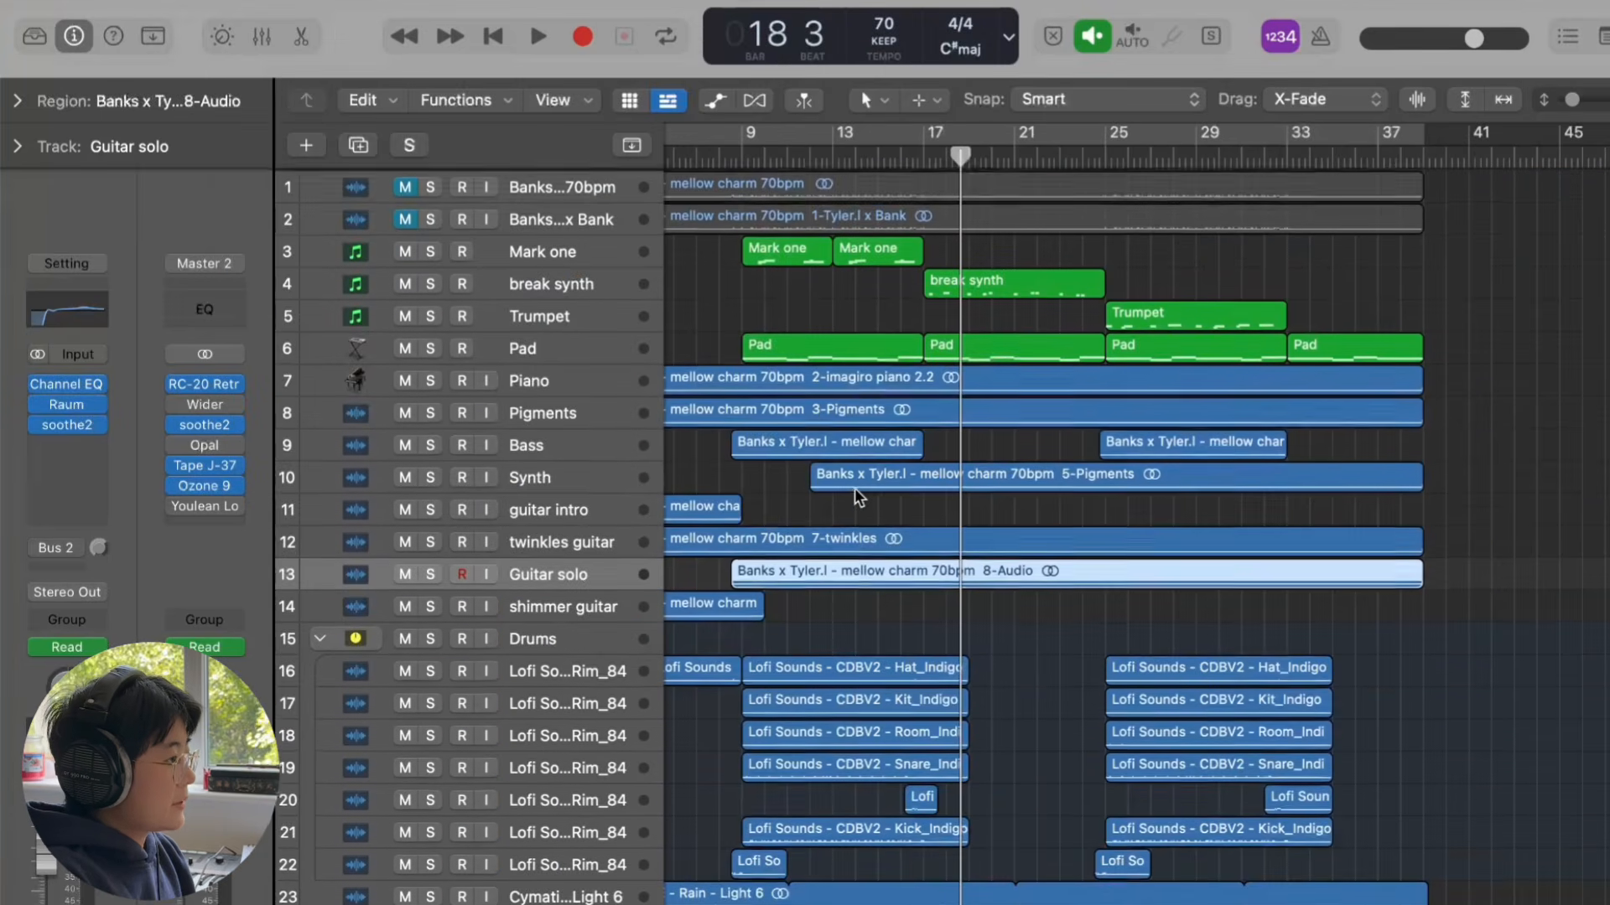
Step: Open the mixer, look over the channel strips of all tracks, and close it
{"action": "scroll", "coordinate": [853, 487], "scroll_direction": "left", "scroll_amount": 1}
{"action": "key", "text": "x"}
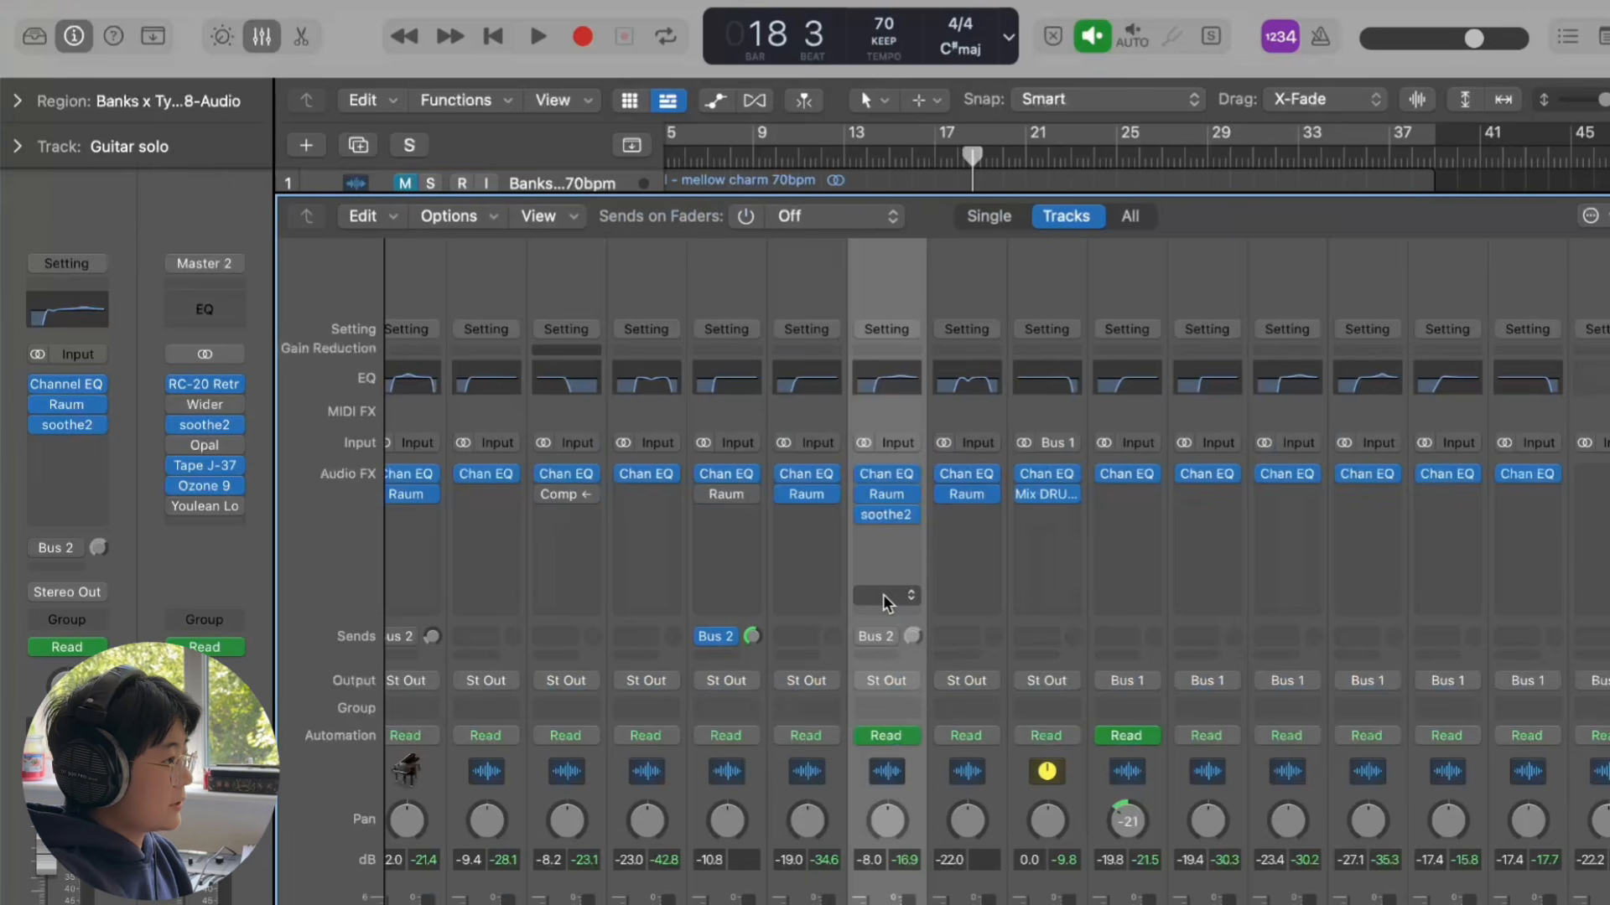
{"action": "scroll", "coordinate": [892, 602], "scroll_direction": "right", "scroll_amount": 4}
{"action": "scroll", "coordinate": [893, 596], "scroll_direction": "left", "scroll_amount": 4}
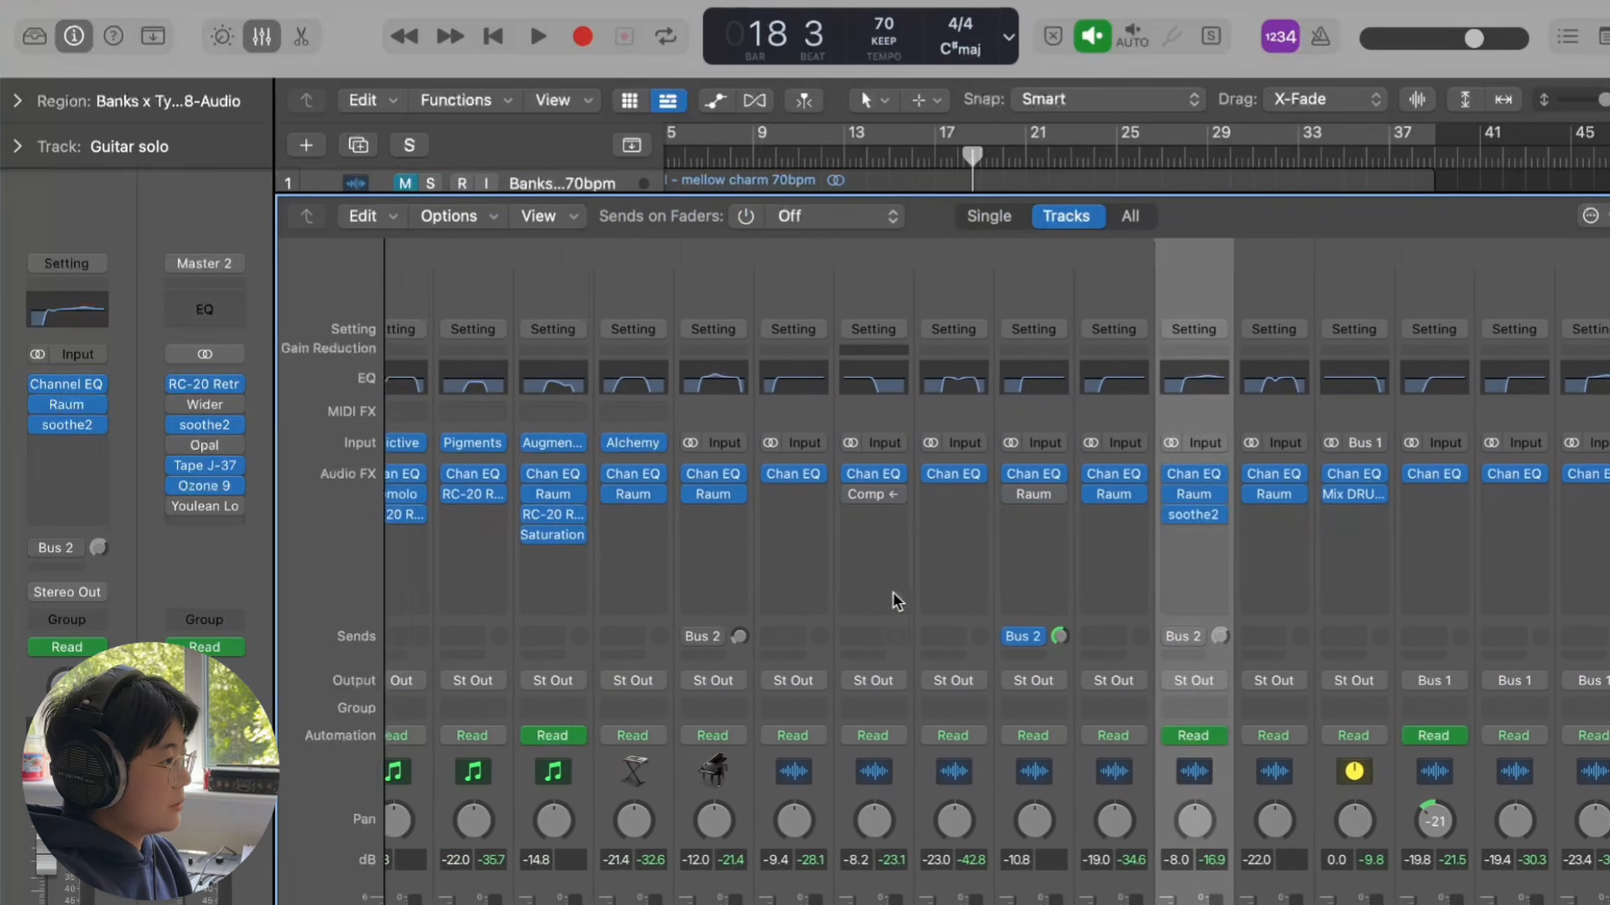
{"action": "key", "text": "x"}
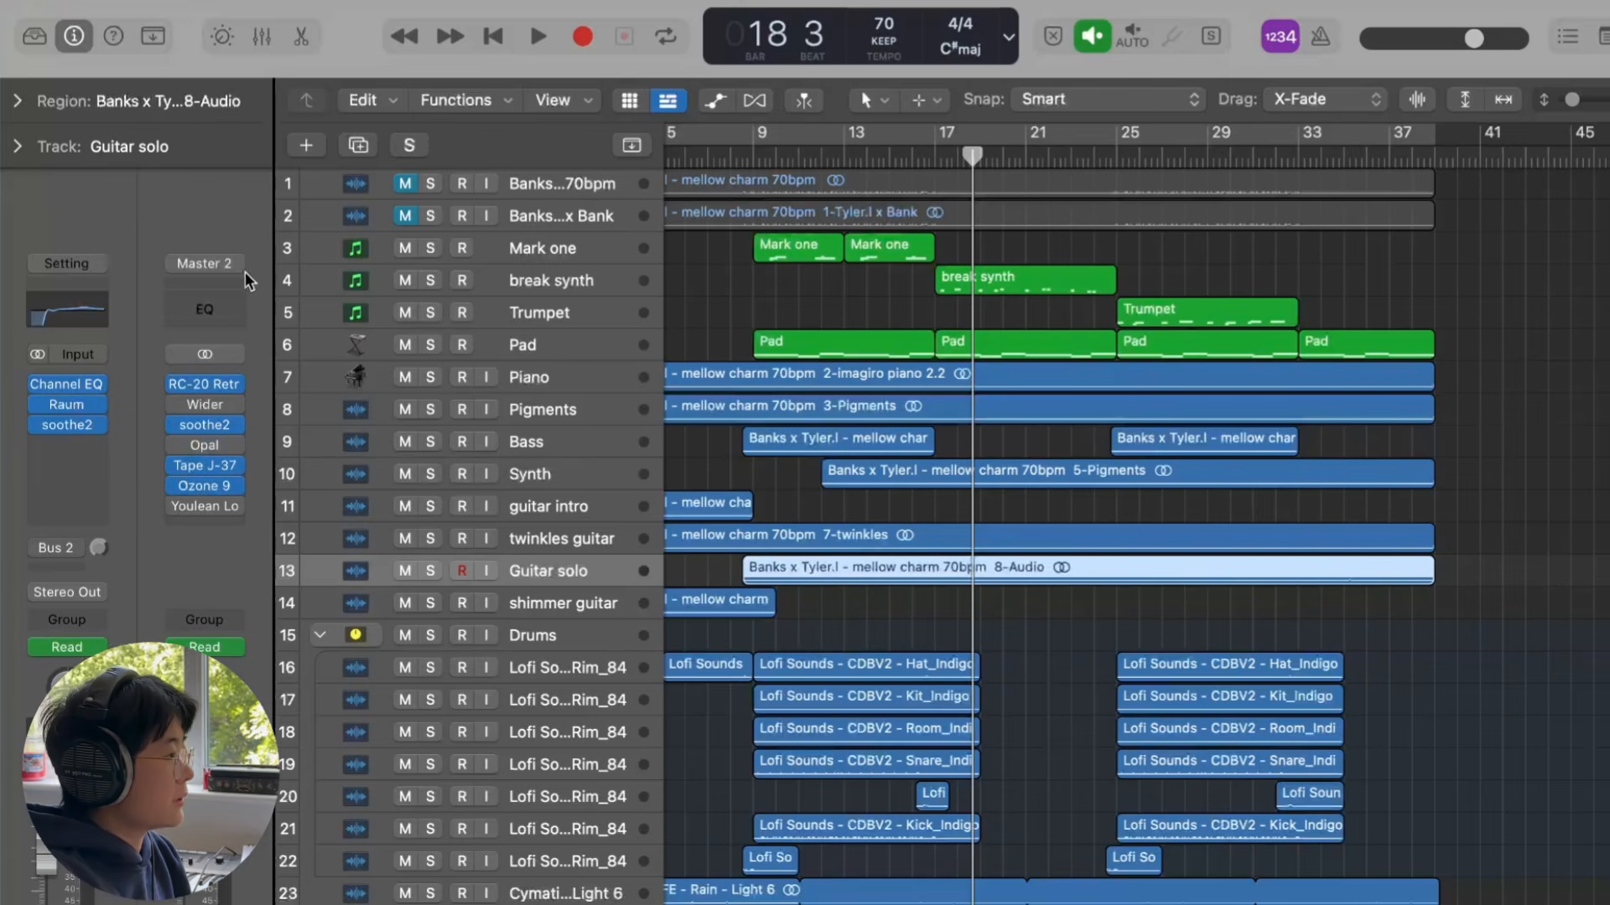
Step: View the RC-20 Retro Color and soothe2 settings on the Master 2 channel
{"action": "left_click", "coordinate": [213, 386]}
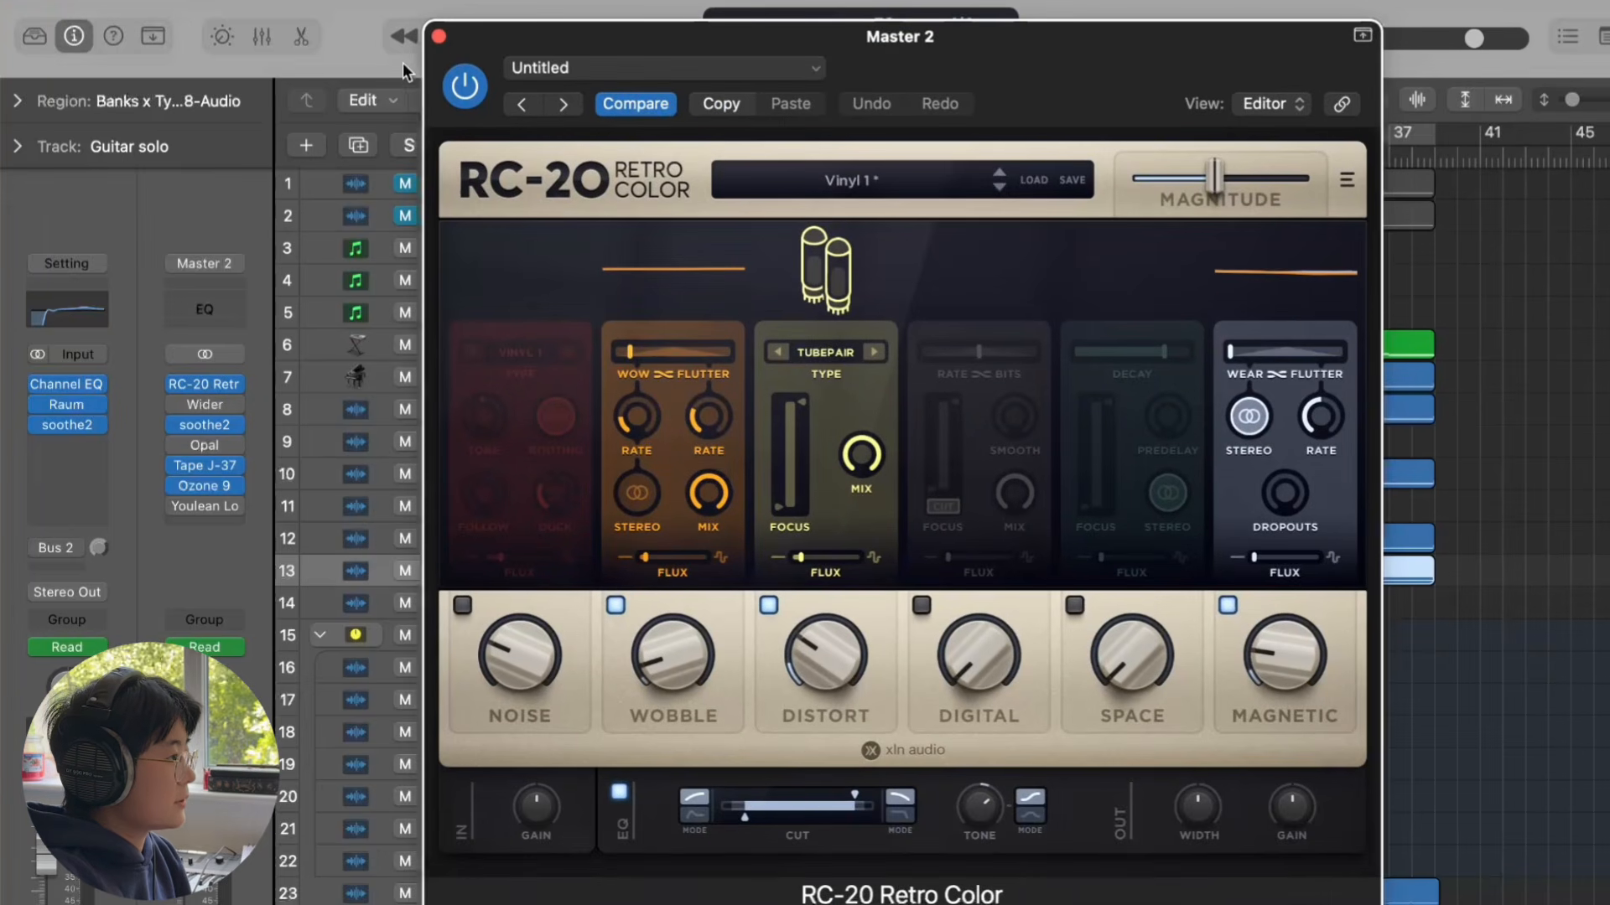
{"action": "left_click", "coordinate": [438, 36]}
{"action": "left_click", "coordinate": [205, 424]}
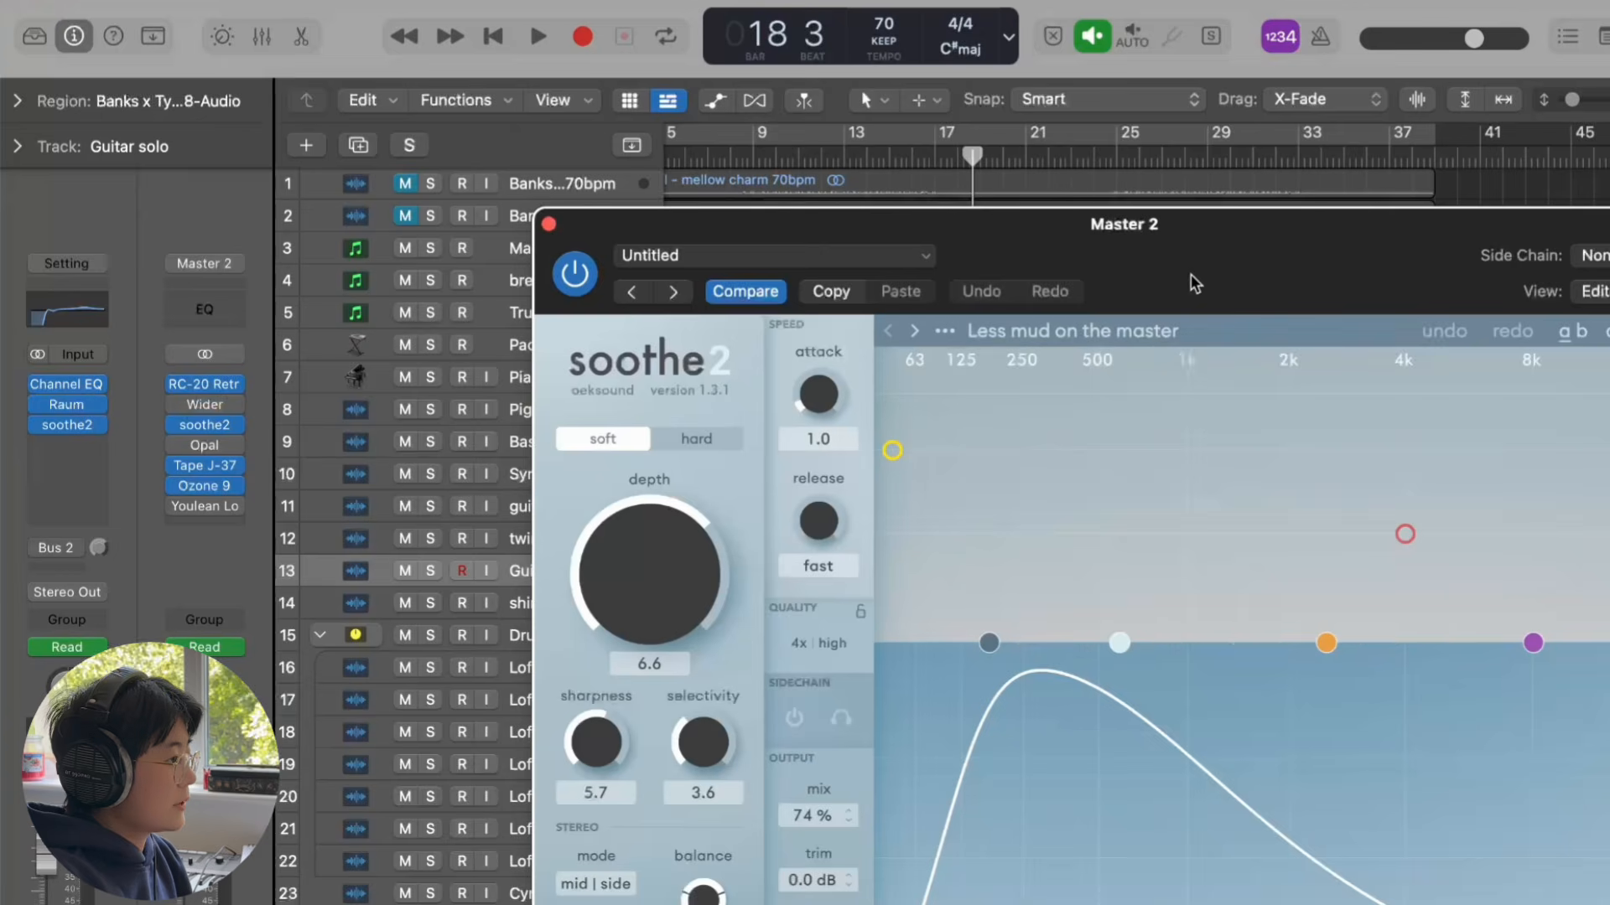
{"action": "left_click_drag", "start_coordinate": [1190, 274], "coordinate": [1023, 84]}
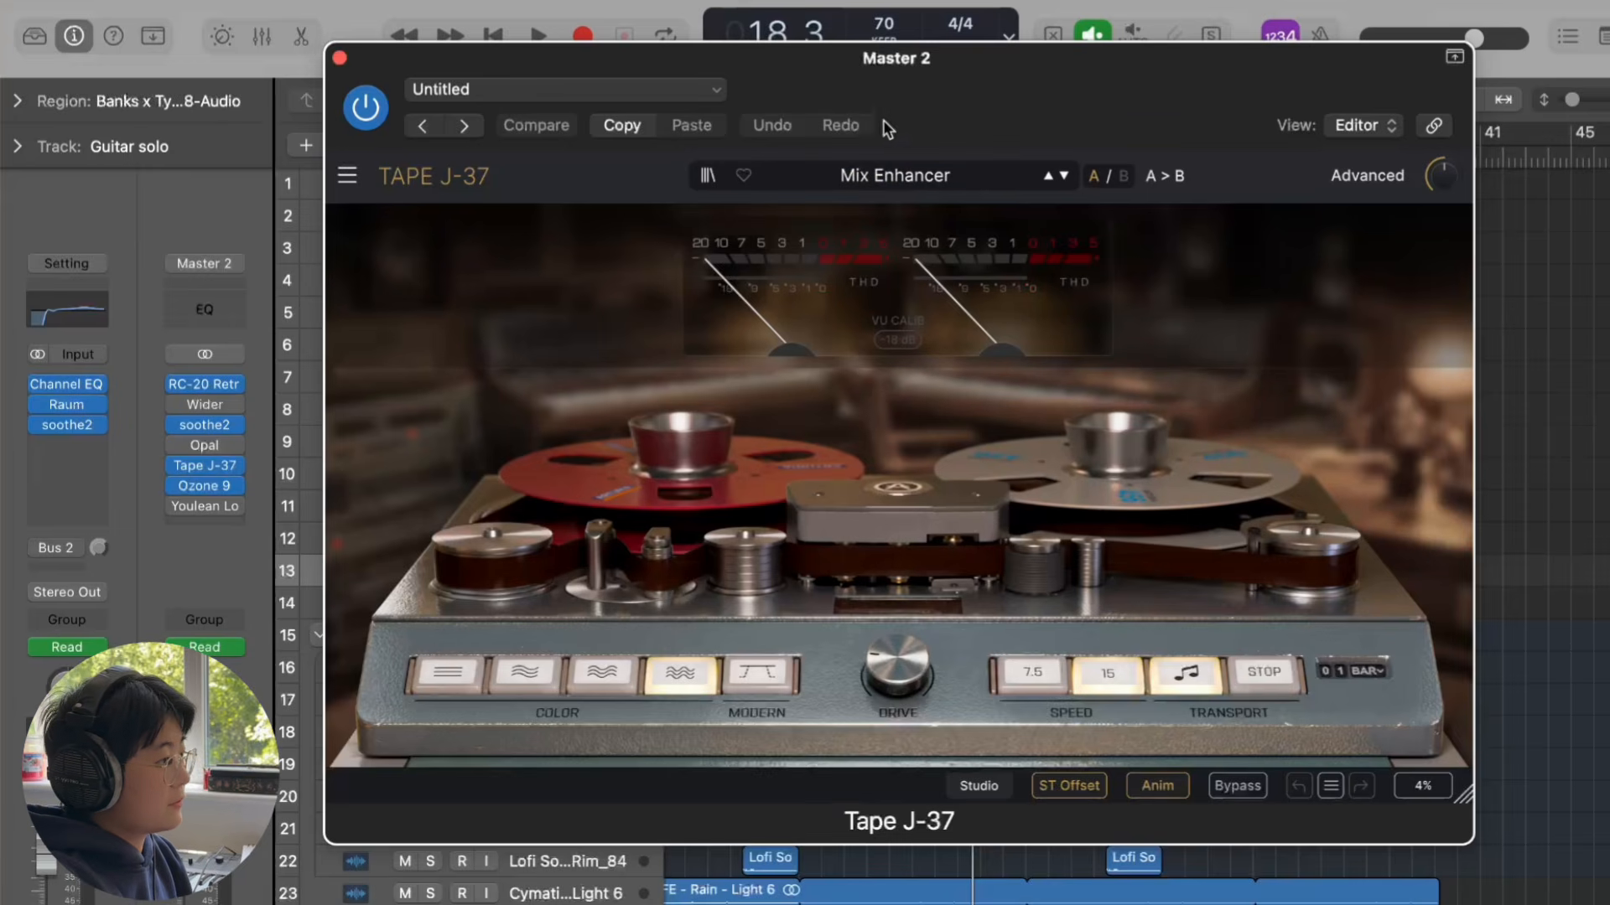
Step: Look over Master 2's Tape J-37 and Ozone 9 Maximizer settings, closing each plugin window
{"action": "left_click", "coordinate": [340, 58]}
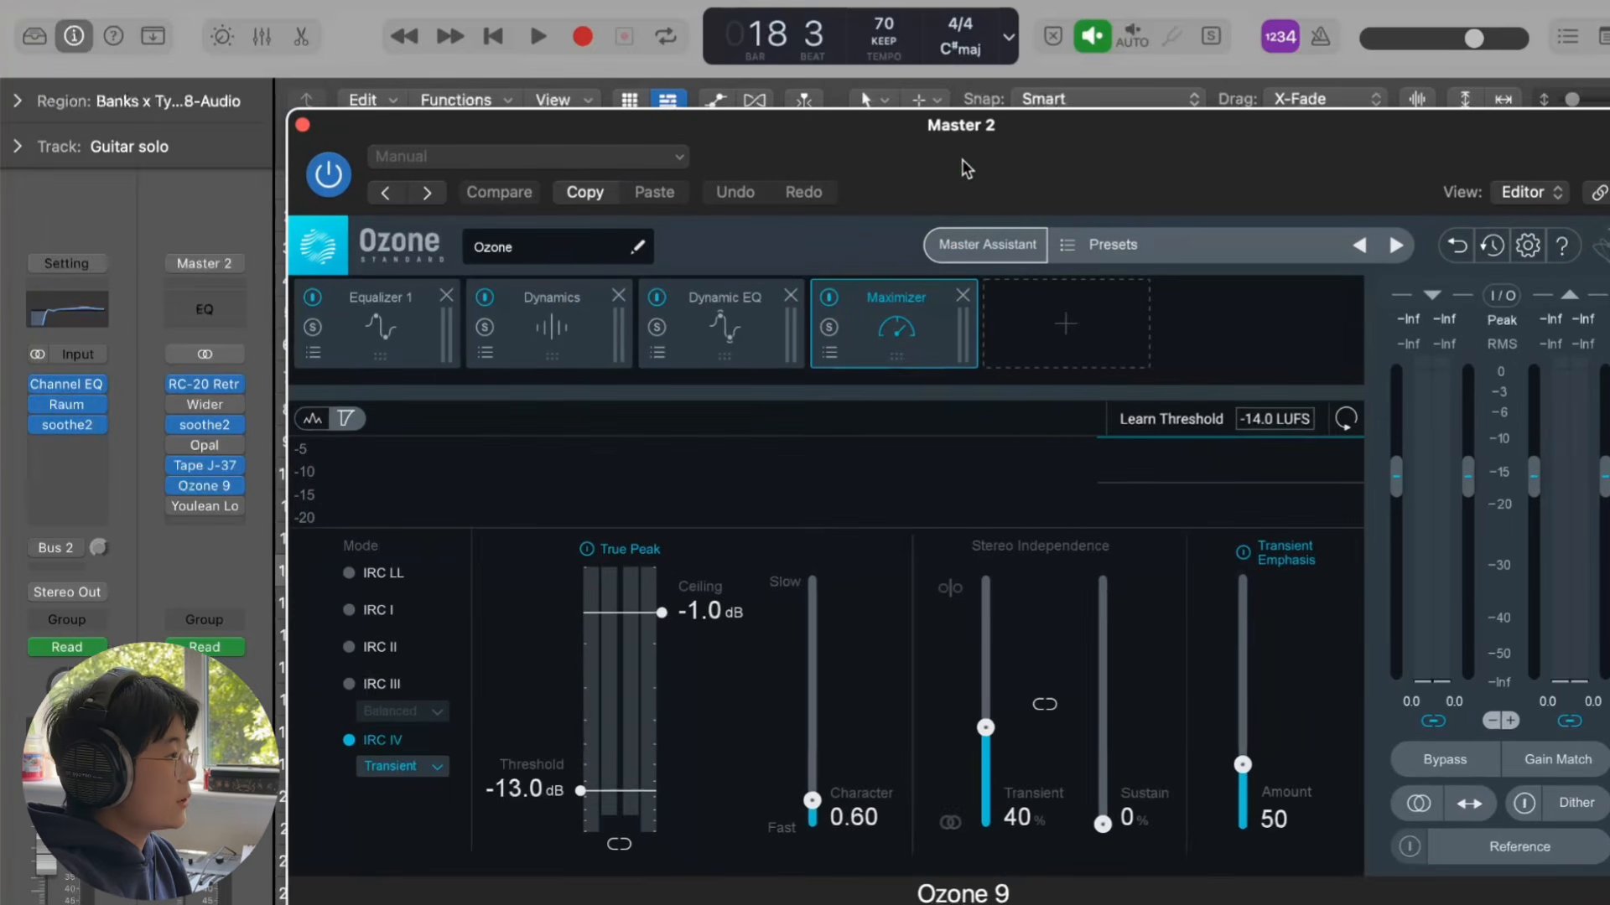
{"action": "left_click", "coordinate": [304, 127]}
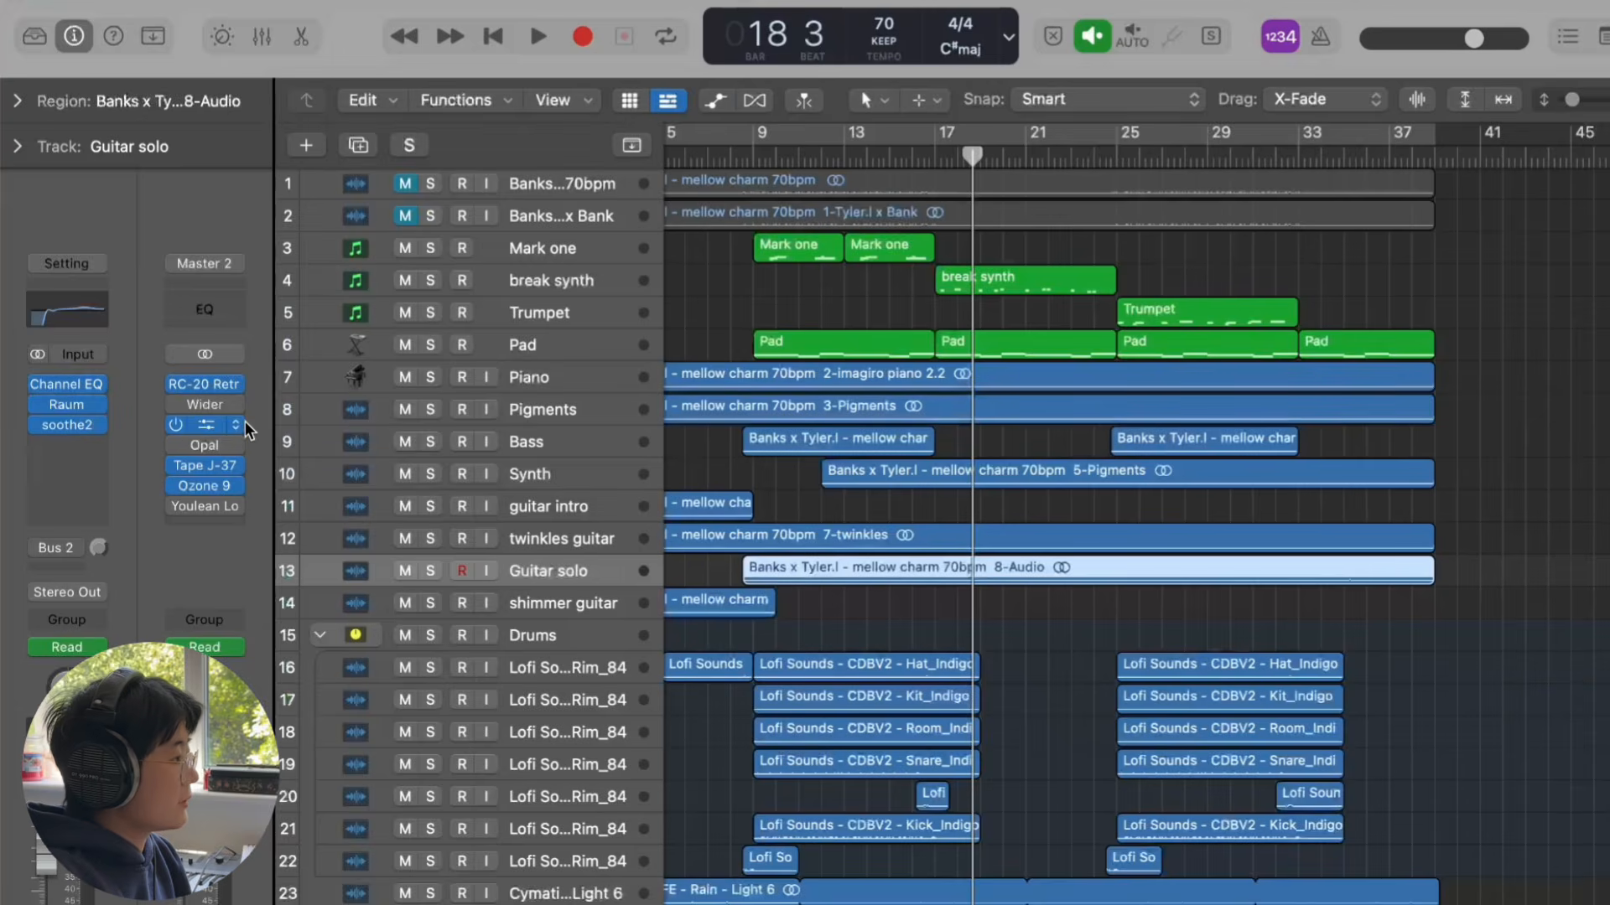
{"action": "left_click", "coordinate": [237, 425]}
{"action": "left_click", "coordinate": [304, 234]}
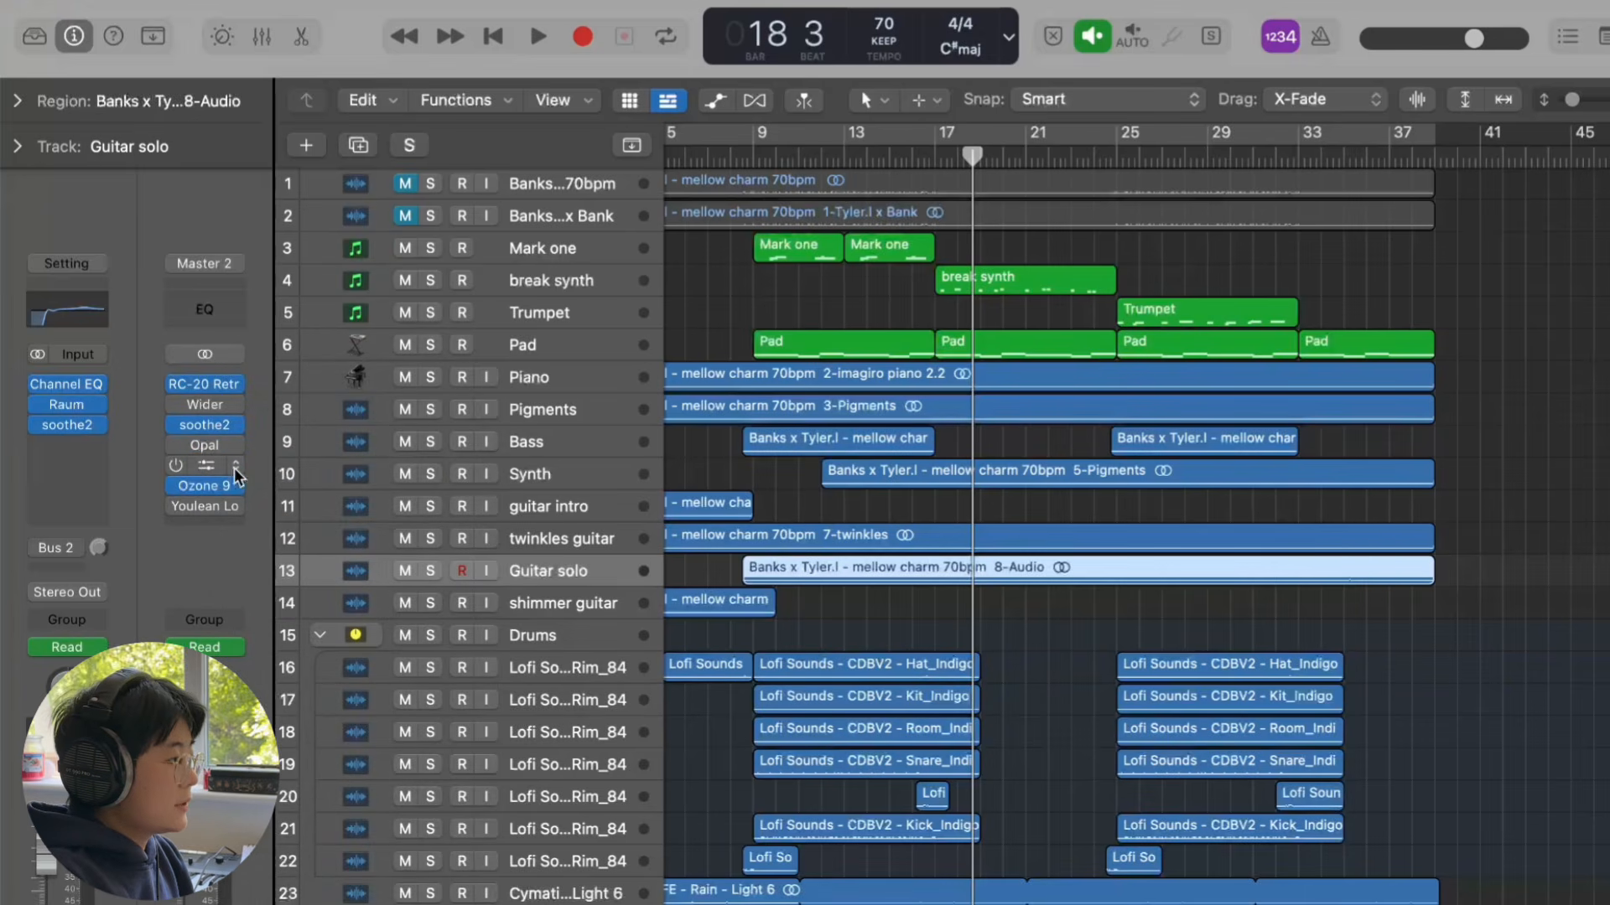
Step: Play the arrangement from bar 9 and open the Tape J-37 plugin on the Master 2 channel
{"action": "left_click", "coordinate": [756, 171]}
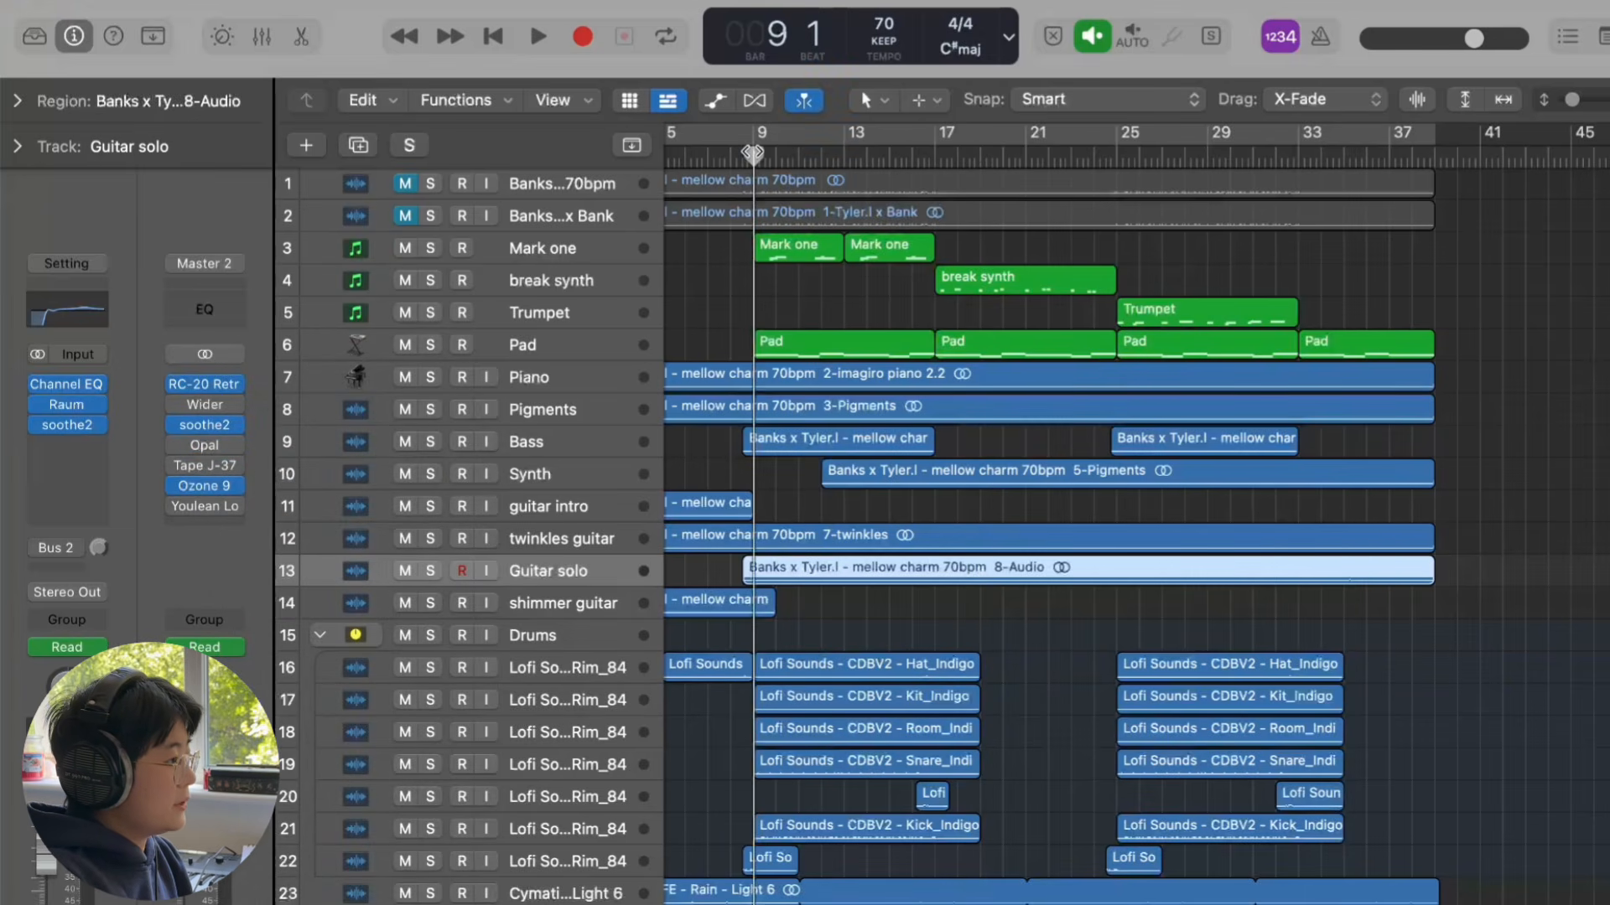
{"action": "scroll", "coordinate": [672, 393], "scroll_direction": "left", "scroll_amount": 3}
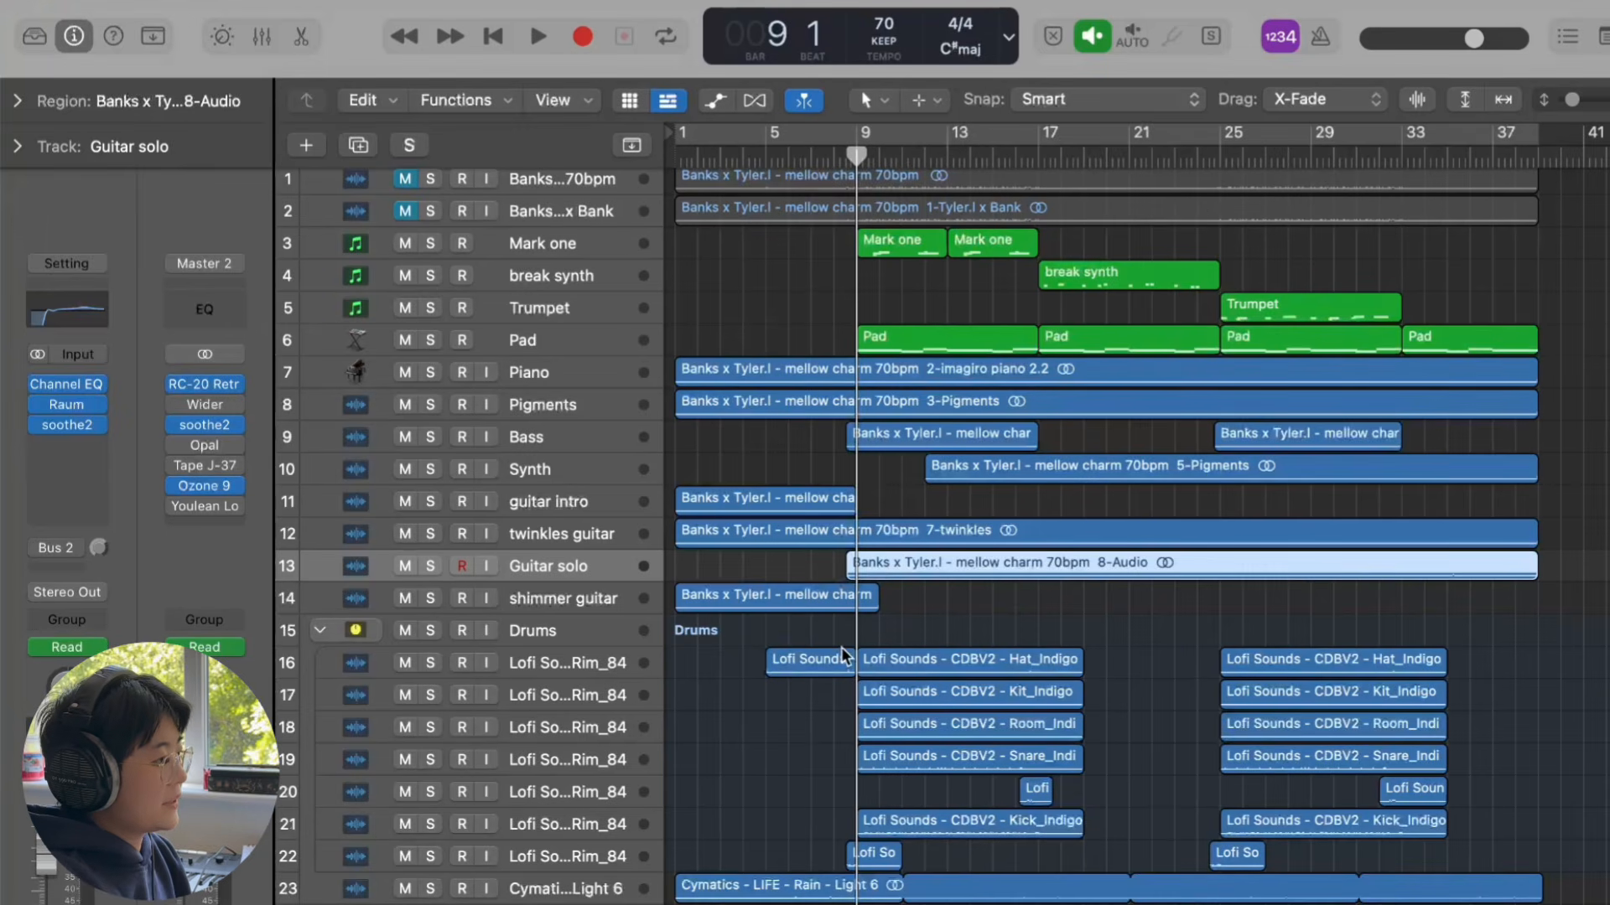
{"action": "key", "text": "space"}
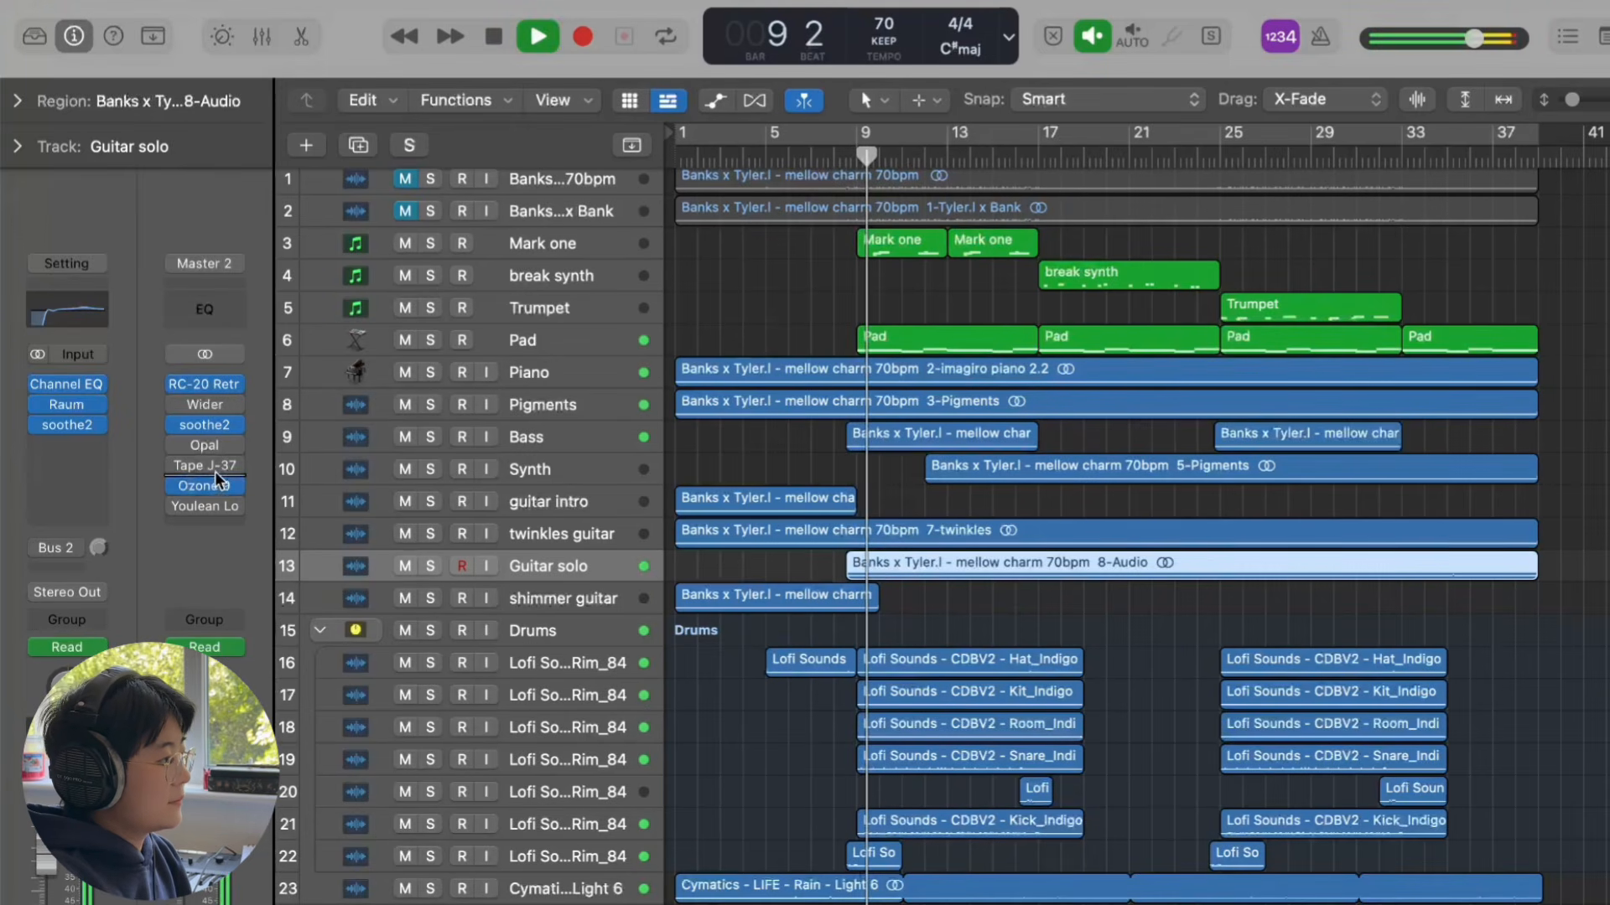
{"action": "left_click", "coordinate": [205, 466]}
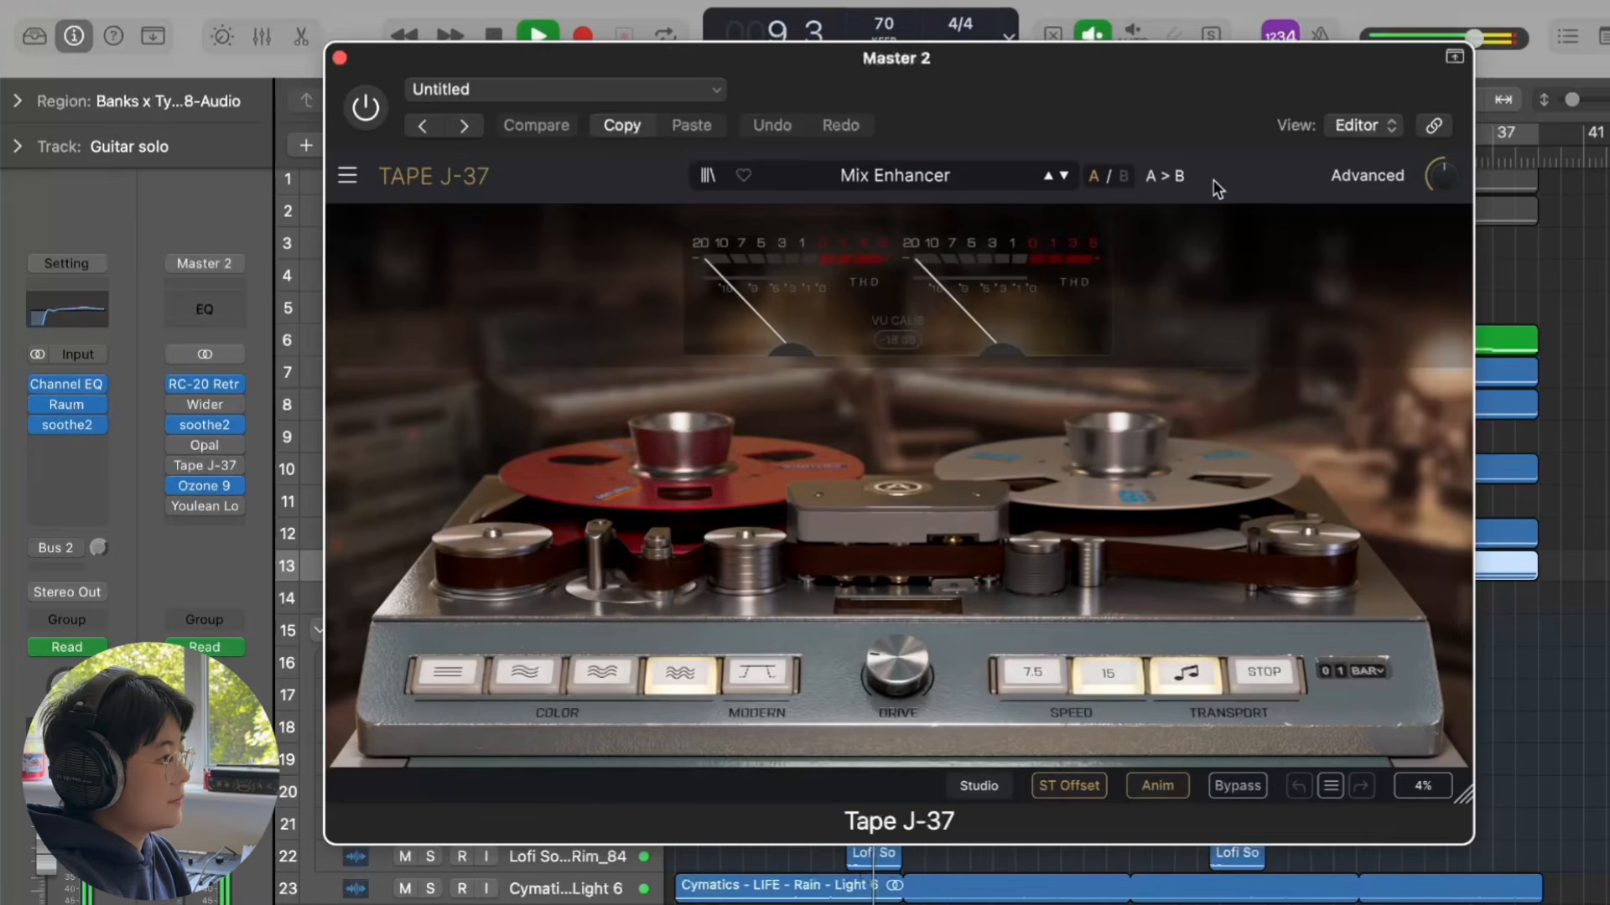
Step: Compare the playing mix with Tape J-37 on and off, leaving it enabled, and close its window with playback stopped
{"action": "left_click", "coordinate": [367, 109]}
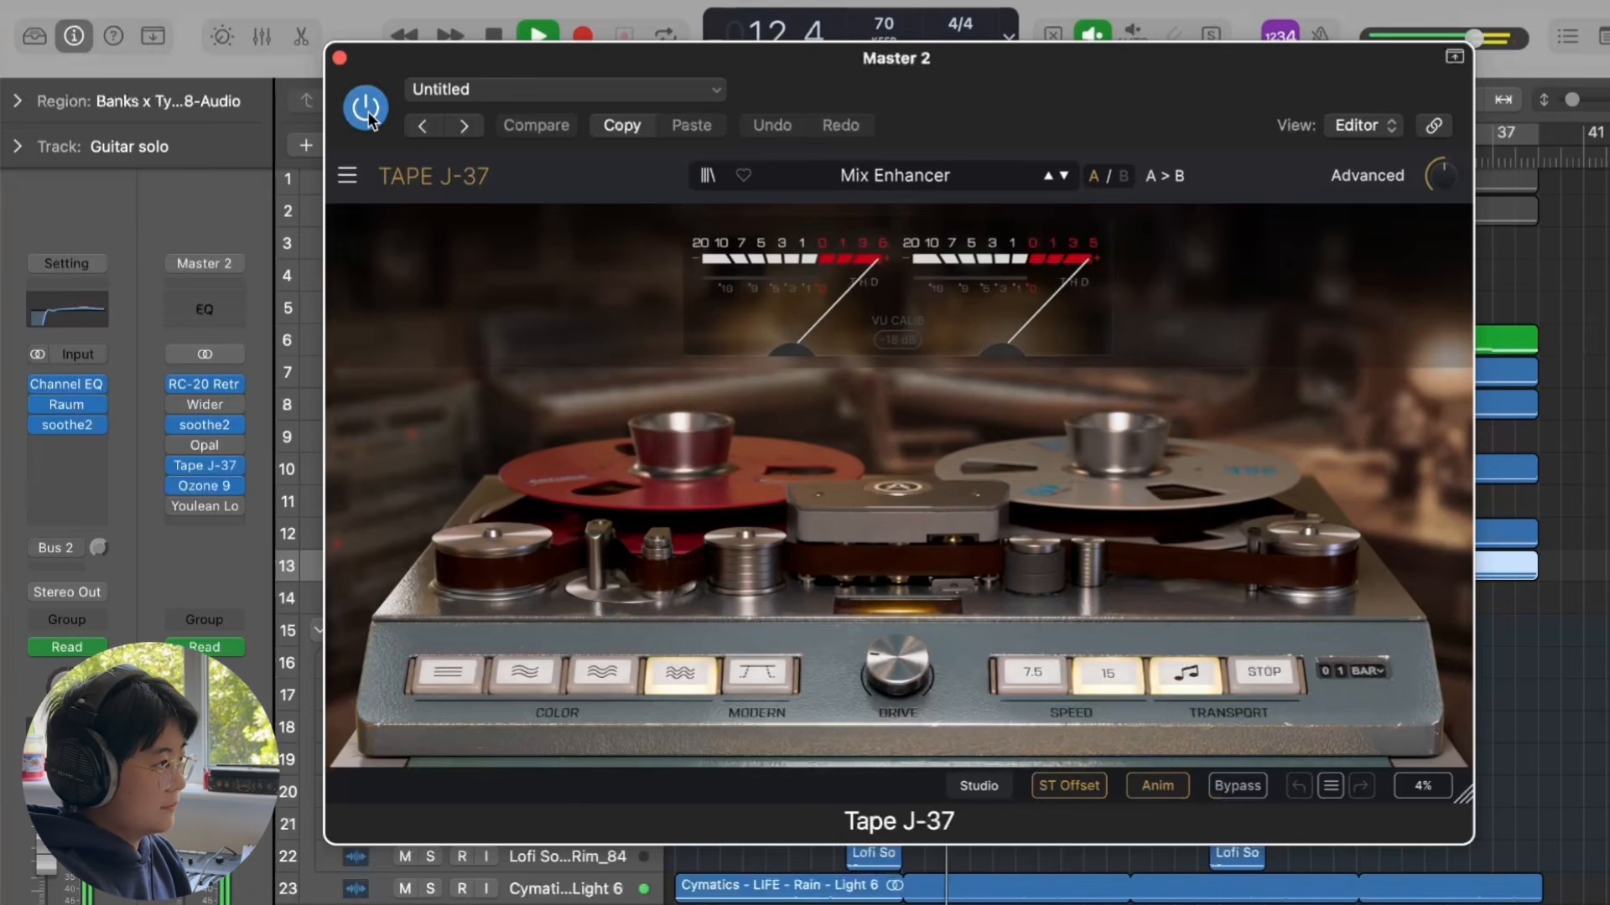
{"action": "left_click", "coordinate": [366, 109]}
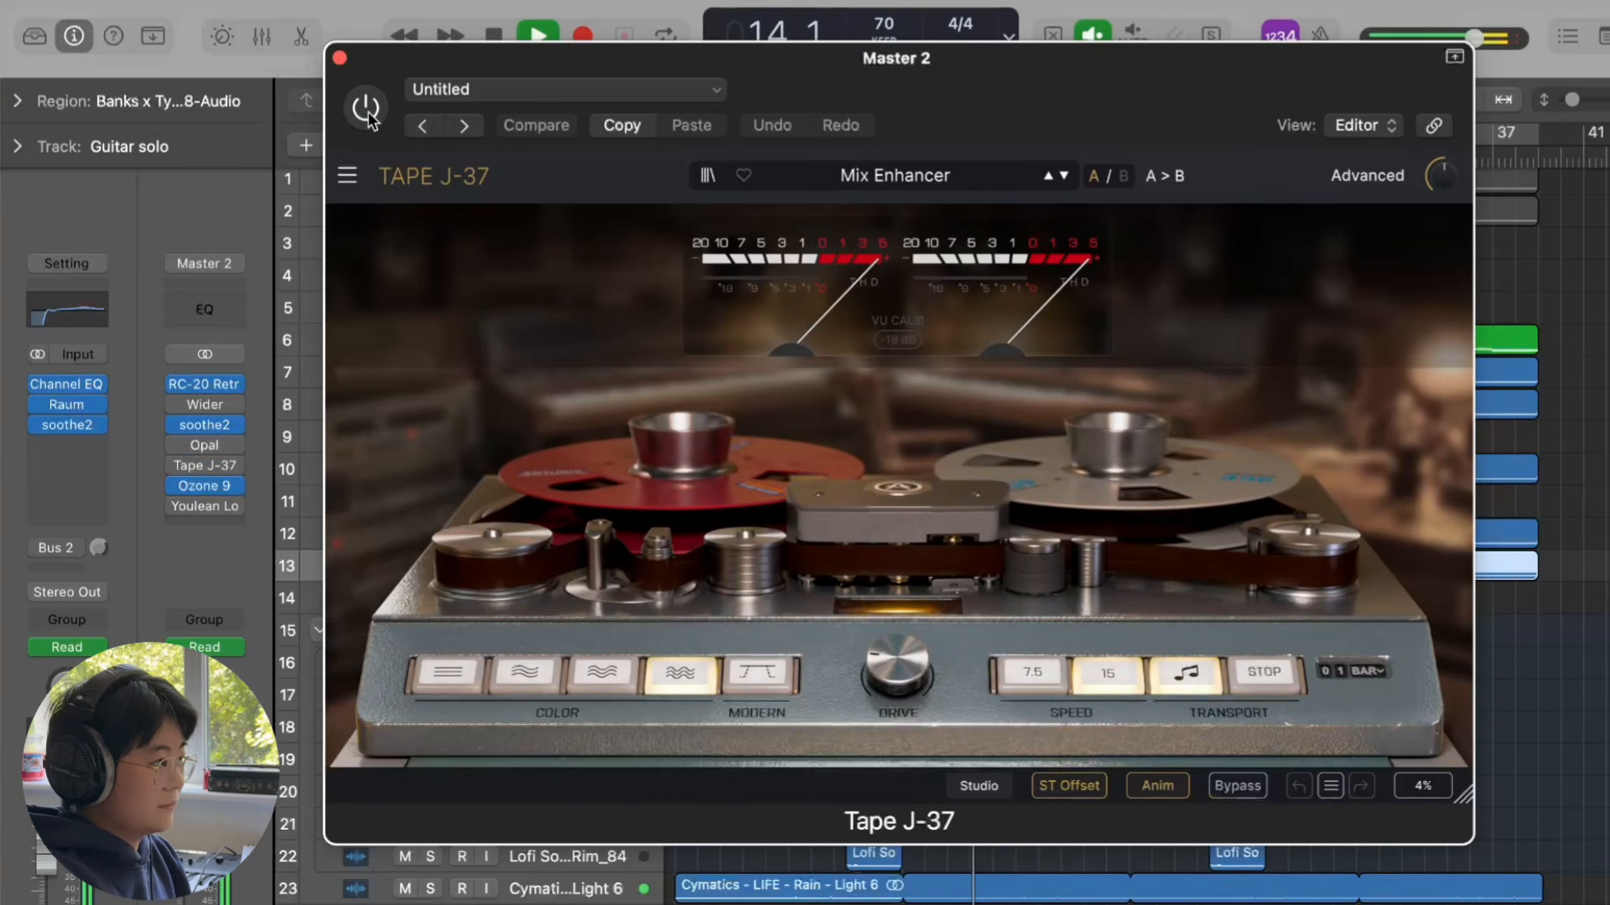
{"action": "left_click", "coordinate": [367, 109]}
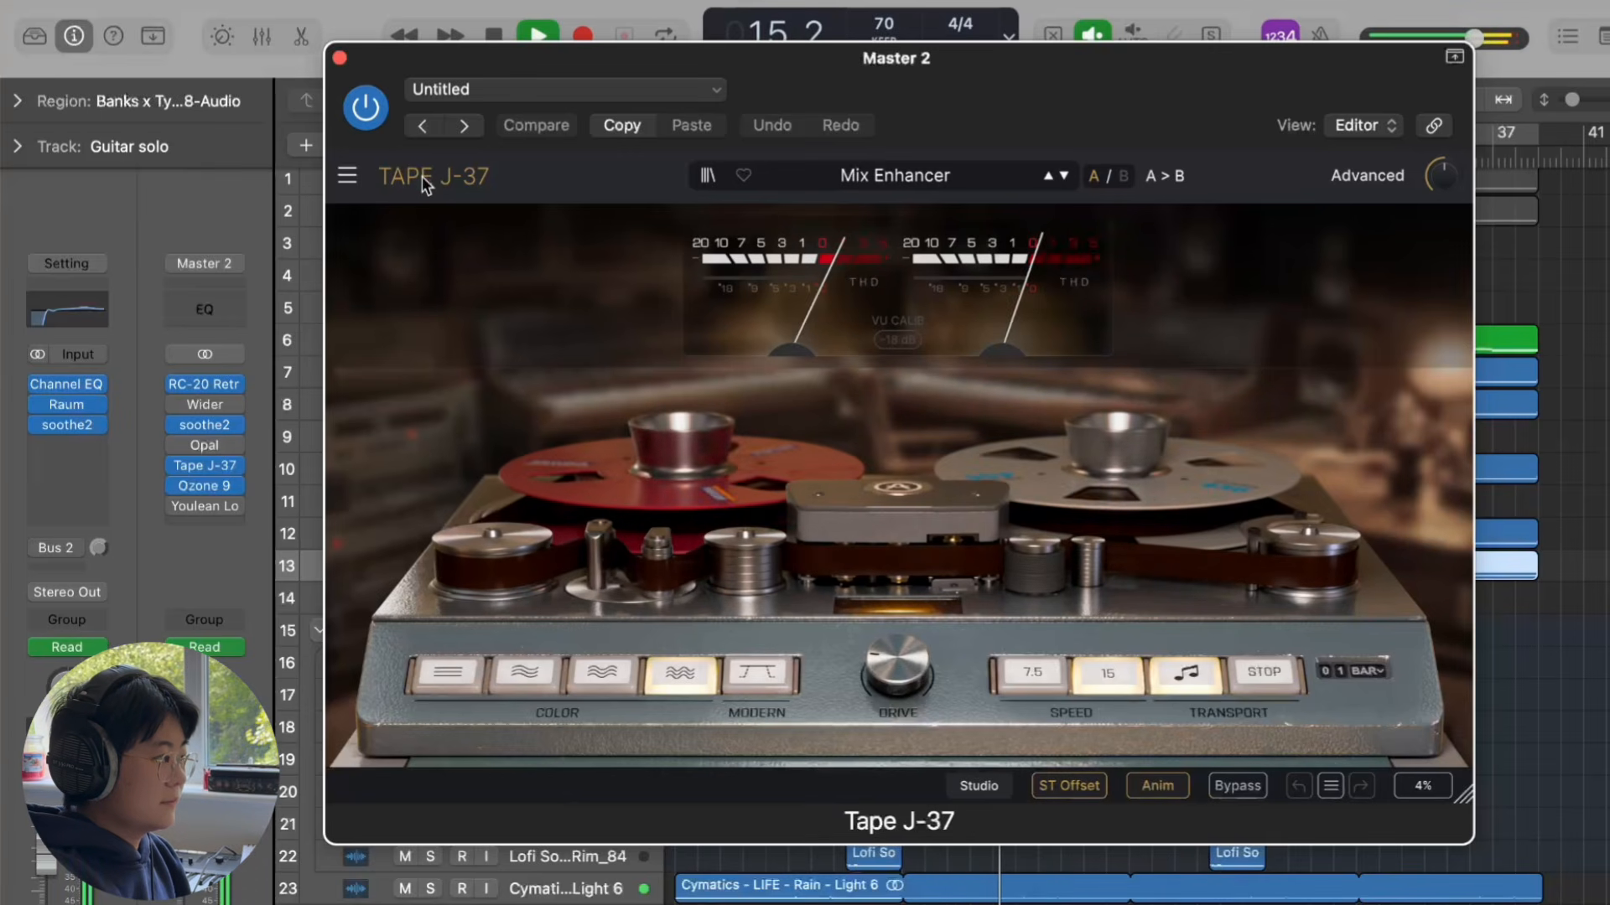
{"action": "key", "text": "space"}
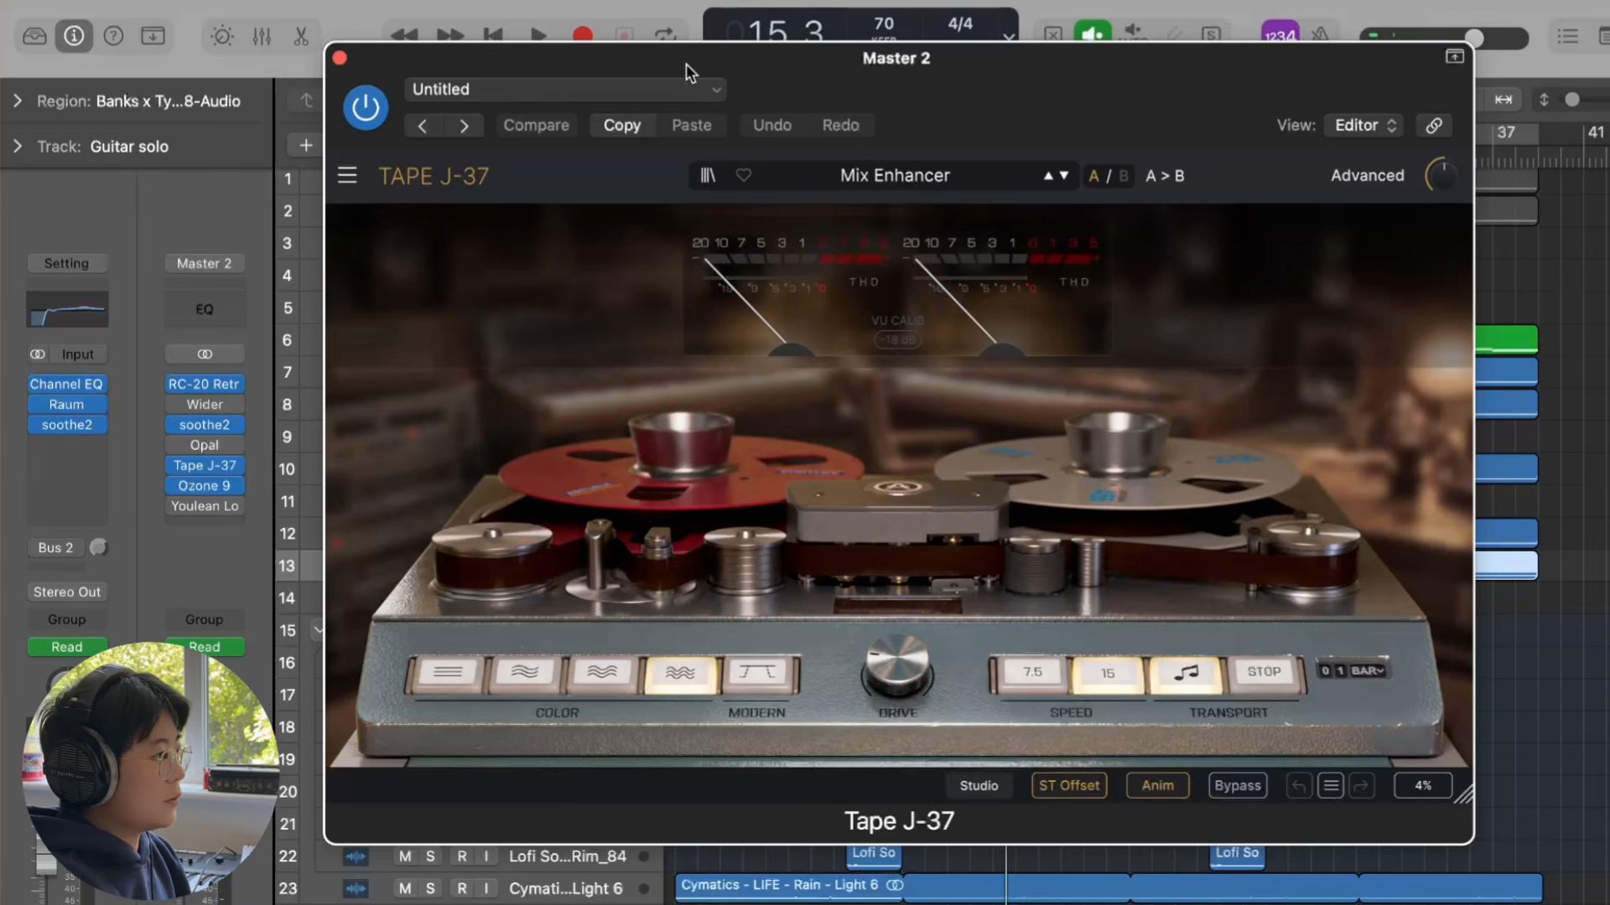
{"action": "left_click", "coordinate": [340, 59]}
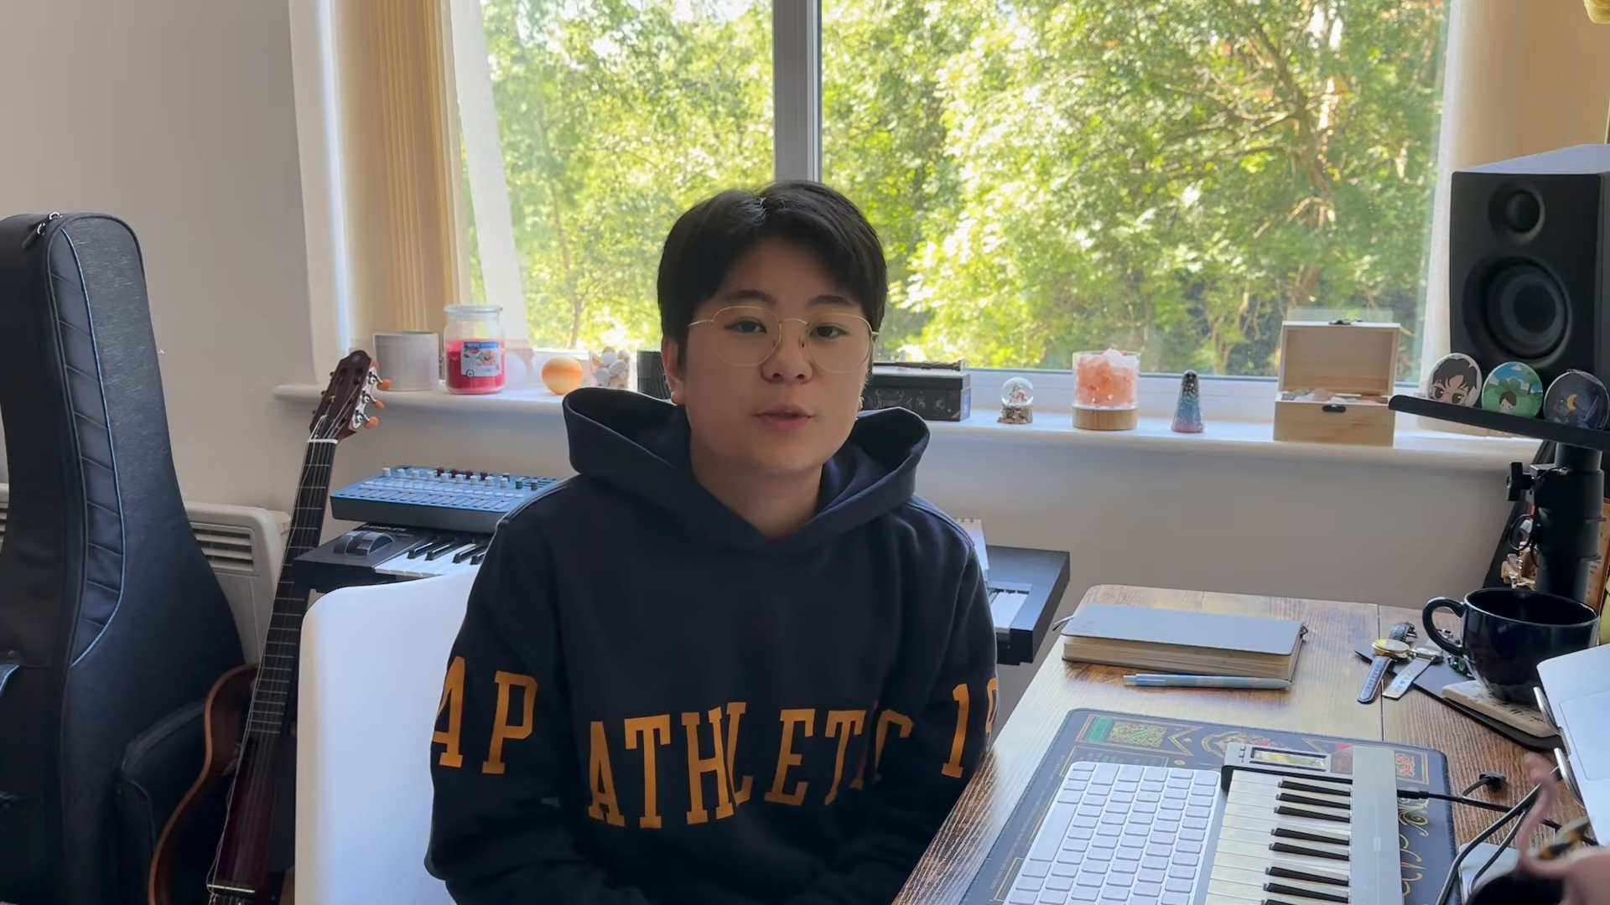